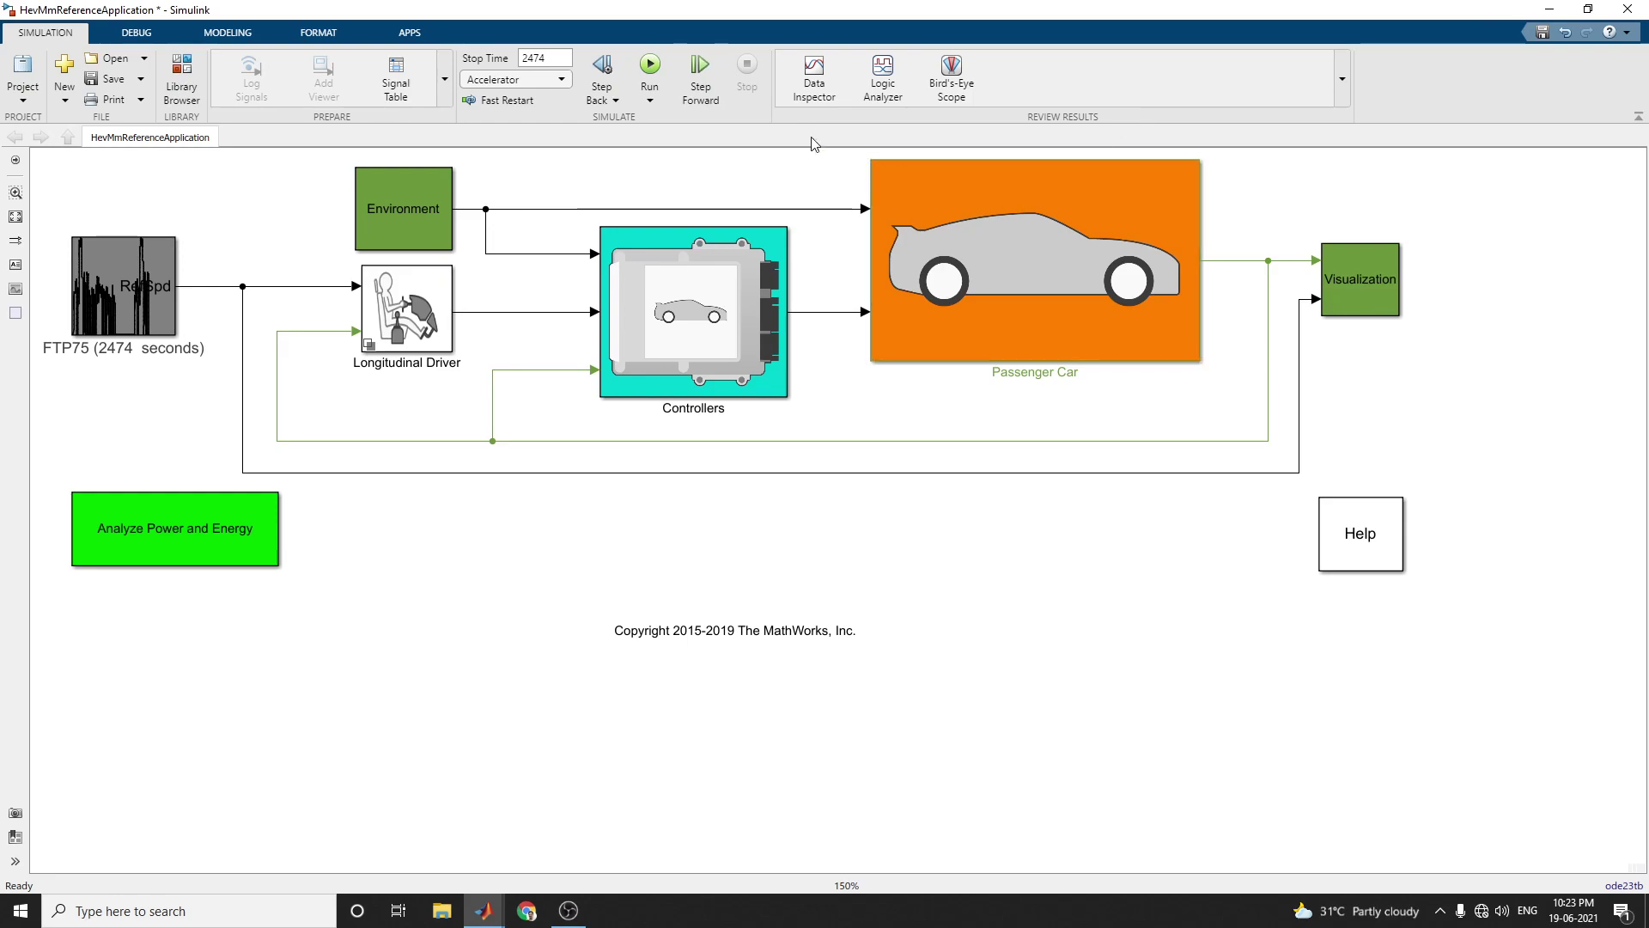
Switch to the main MATLAB window and highlight the autoblkHevStart command in the command history shown there.
left_click(179, 527)
left_click(417, 765)
mouse_move(483, 909)
left_click(399, 860)
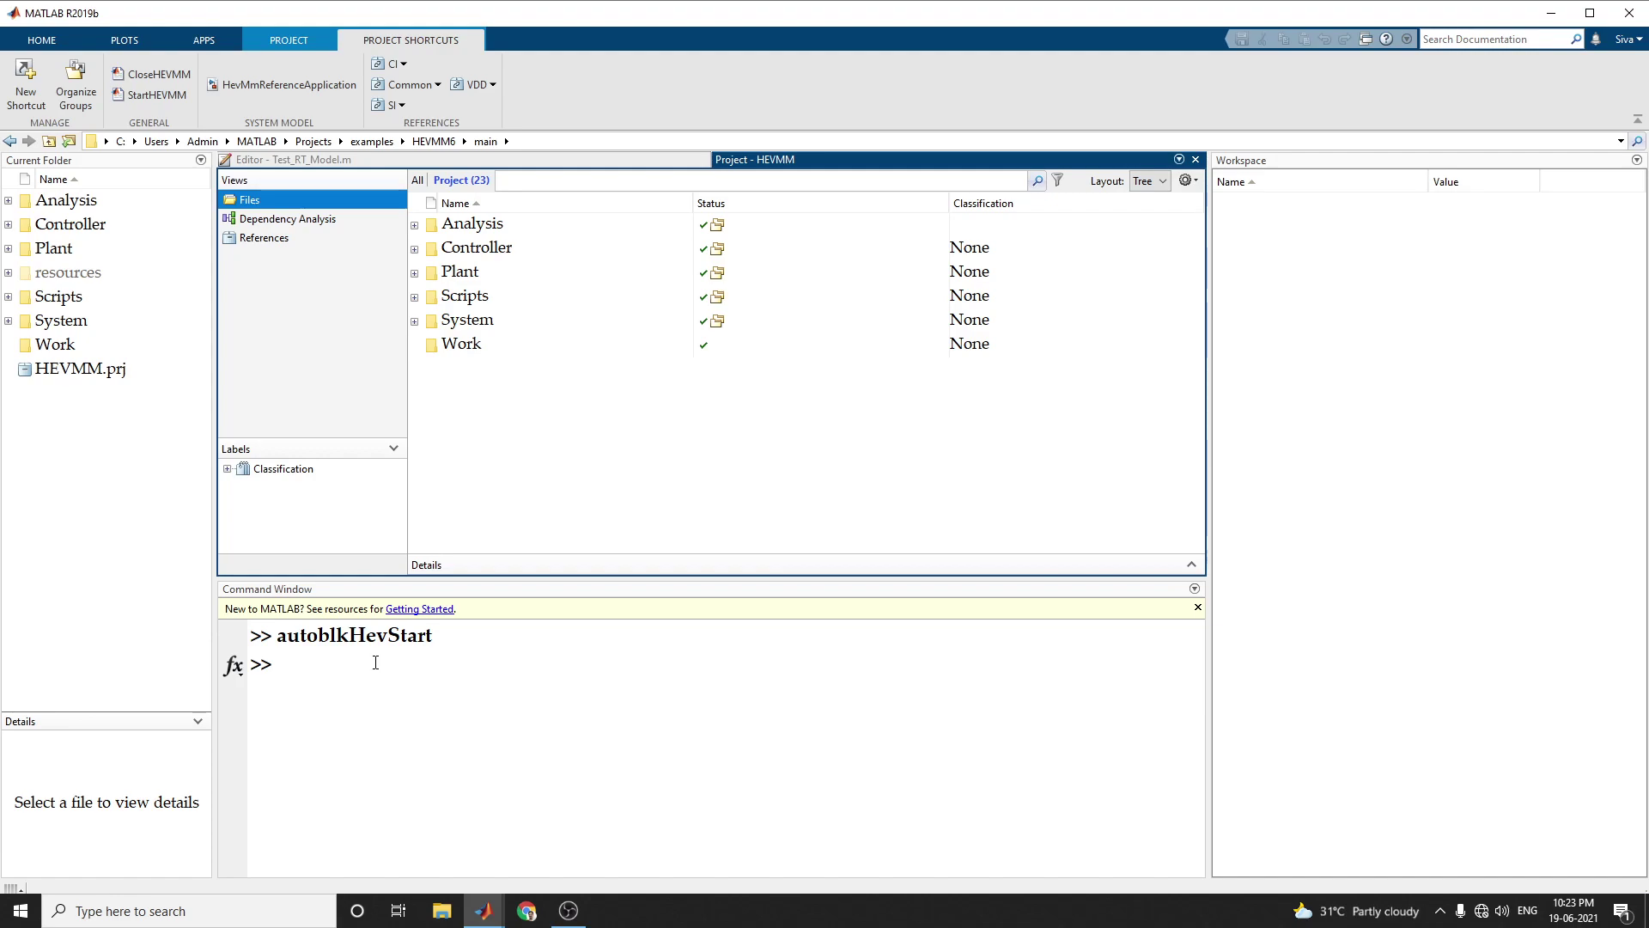
left_click_drag(277, 638, 446, 636)
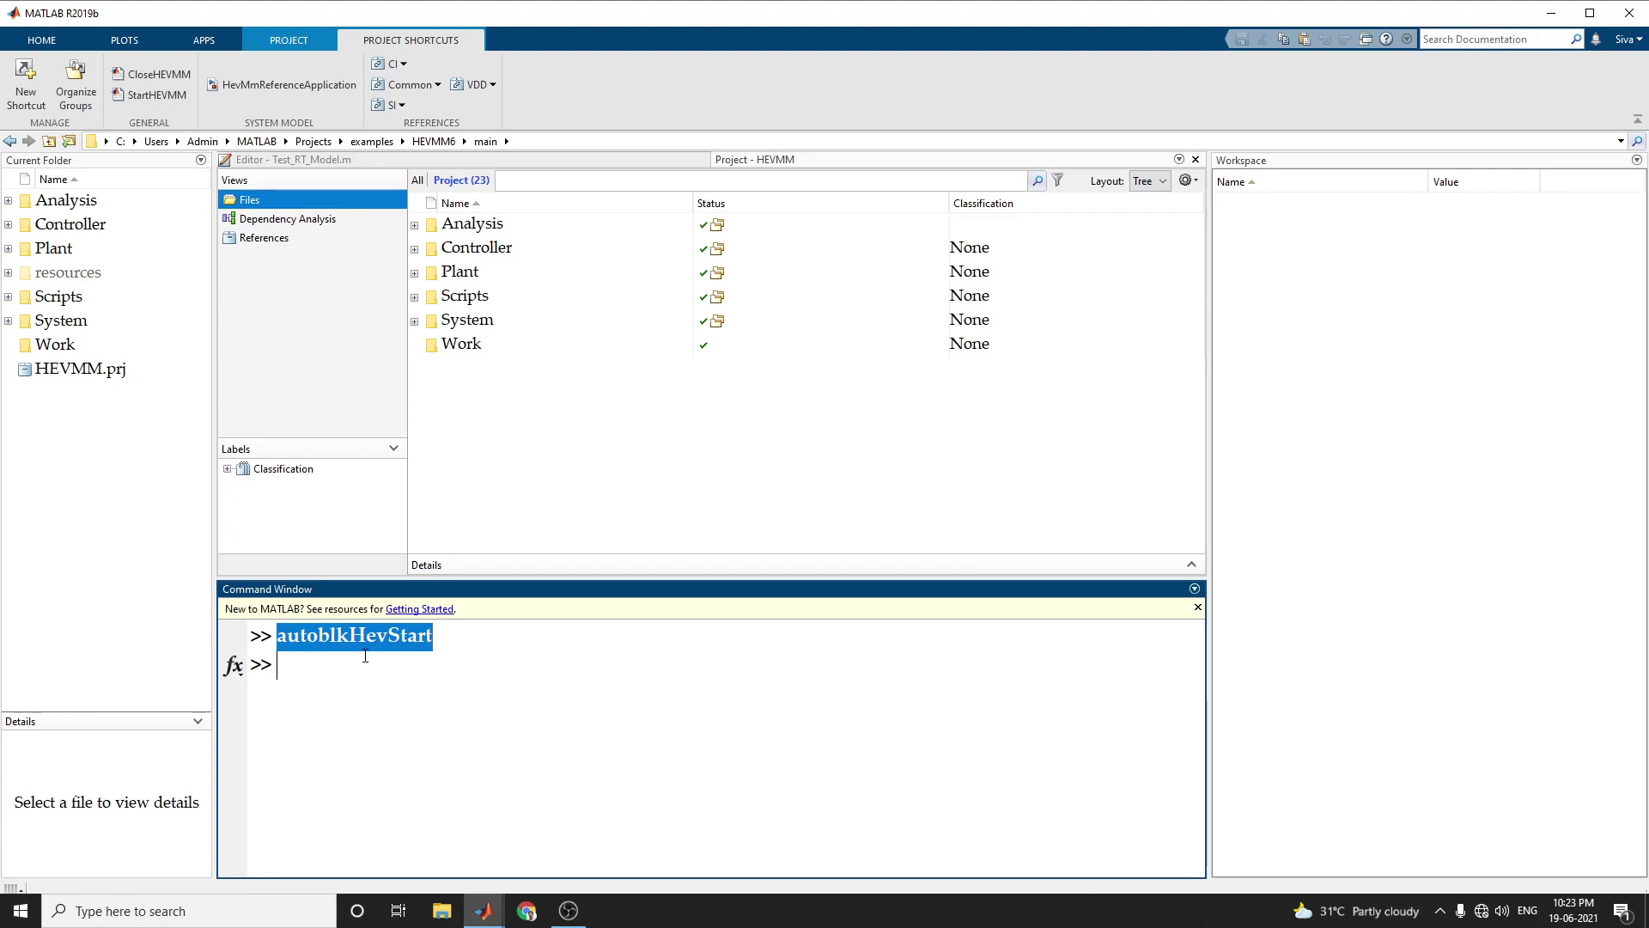
left_click(527, 465)
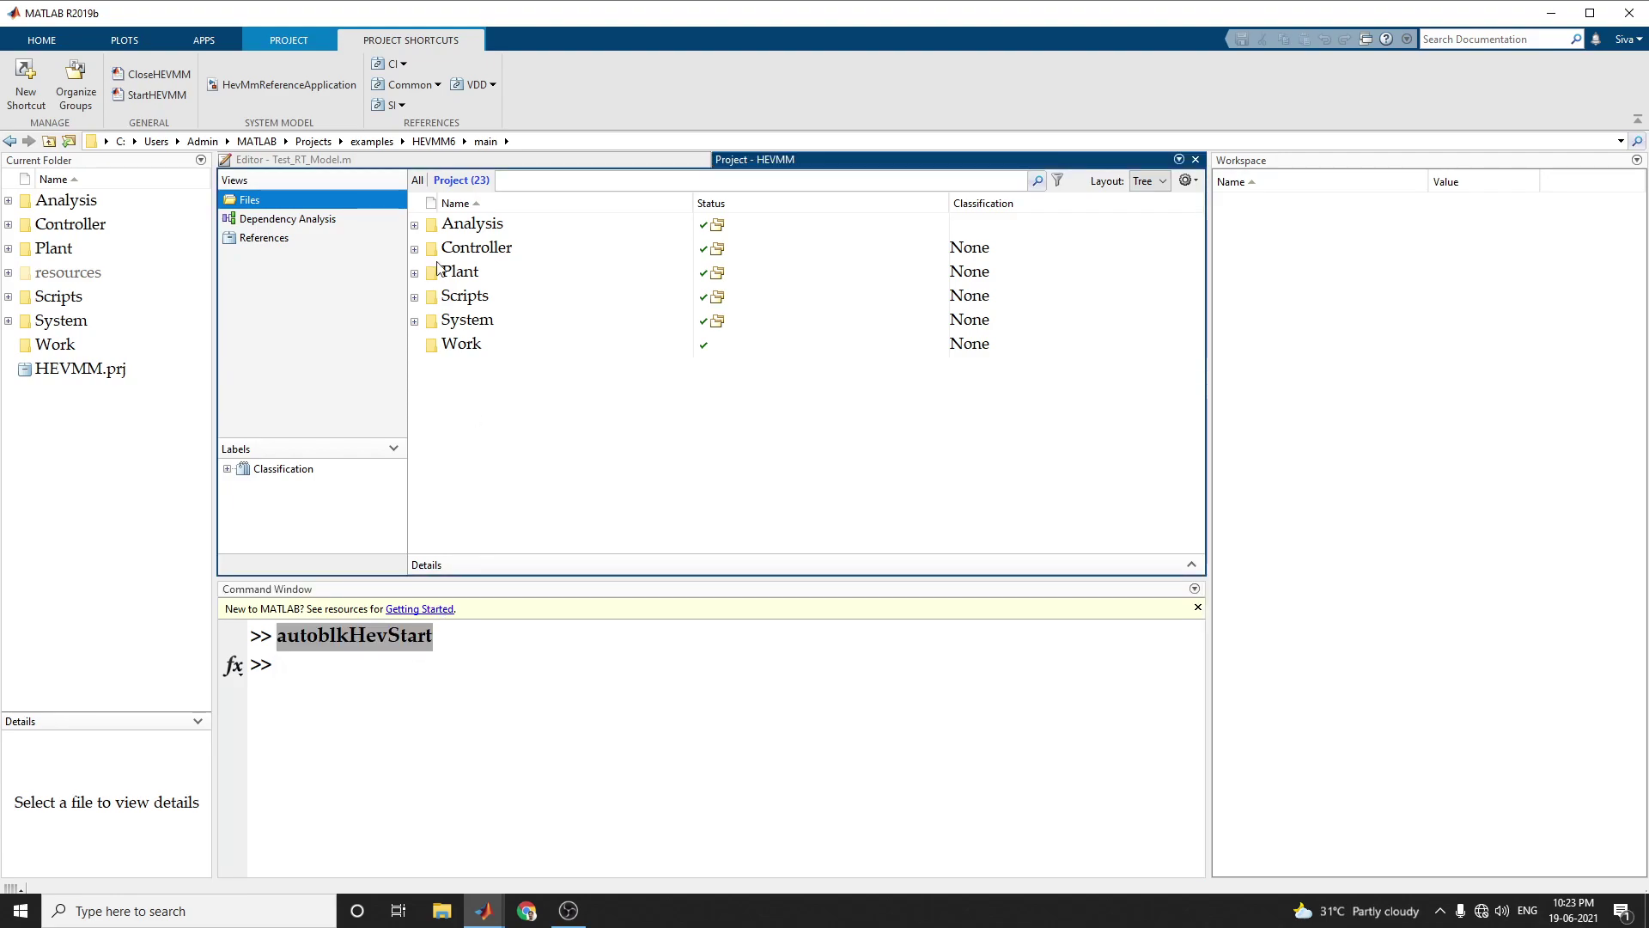
Expand the project's Controller, Powertrain, Scripts, System and Analysis folders, widening the Name column to show full file names.
left_click(415, 249)
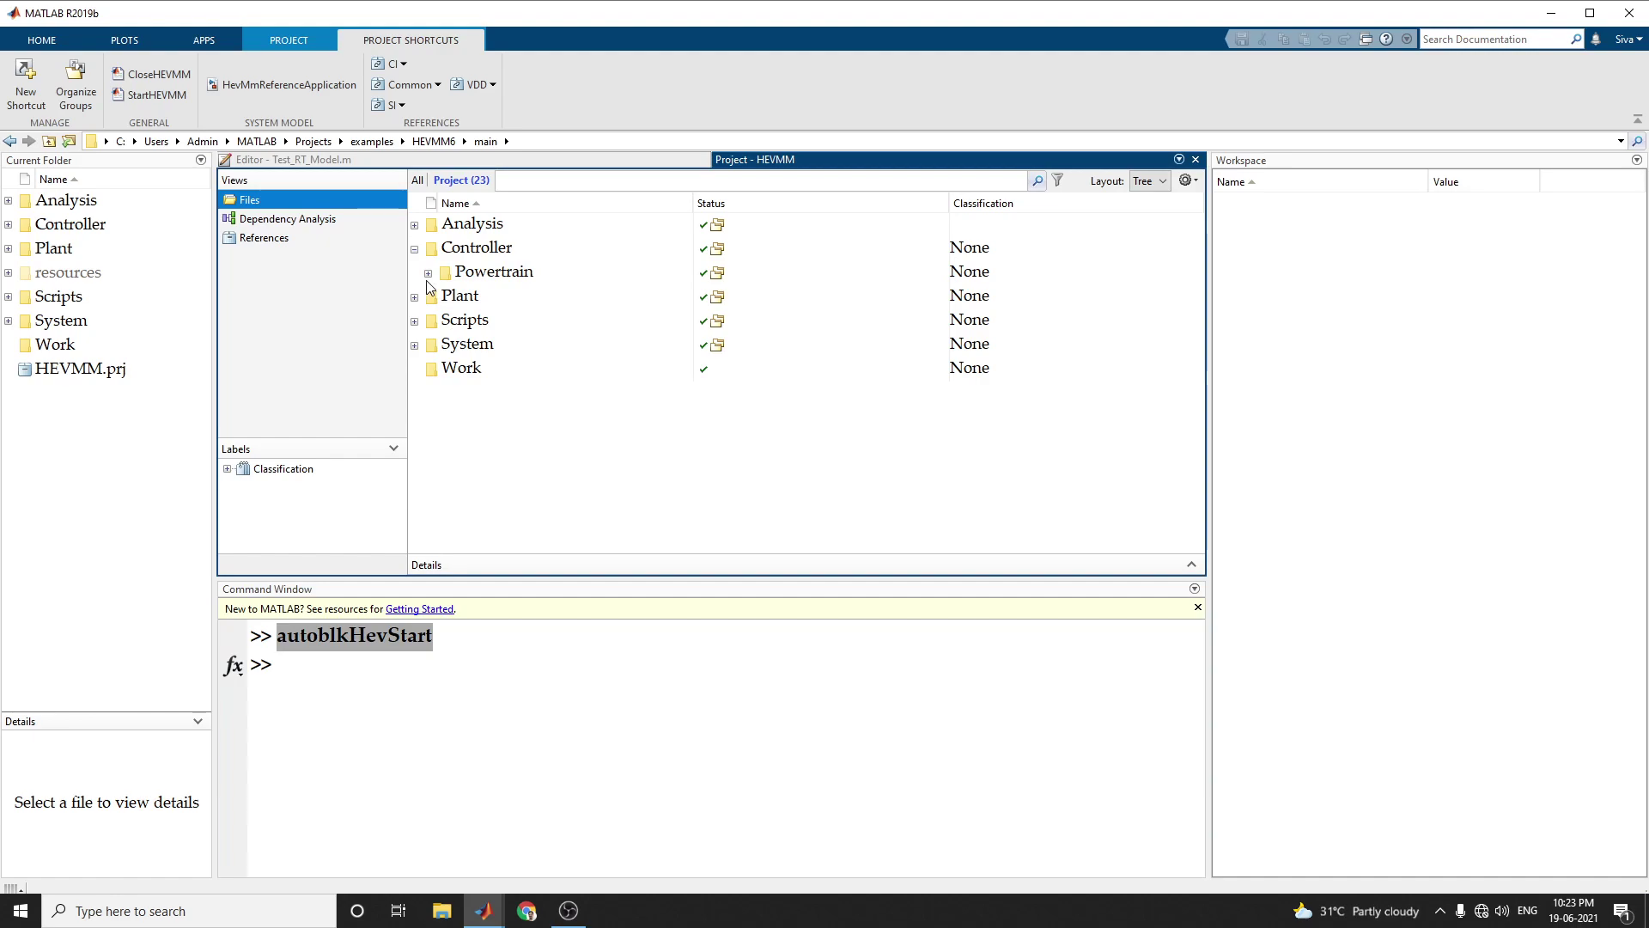
left_click(429, 275)
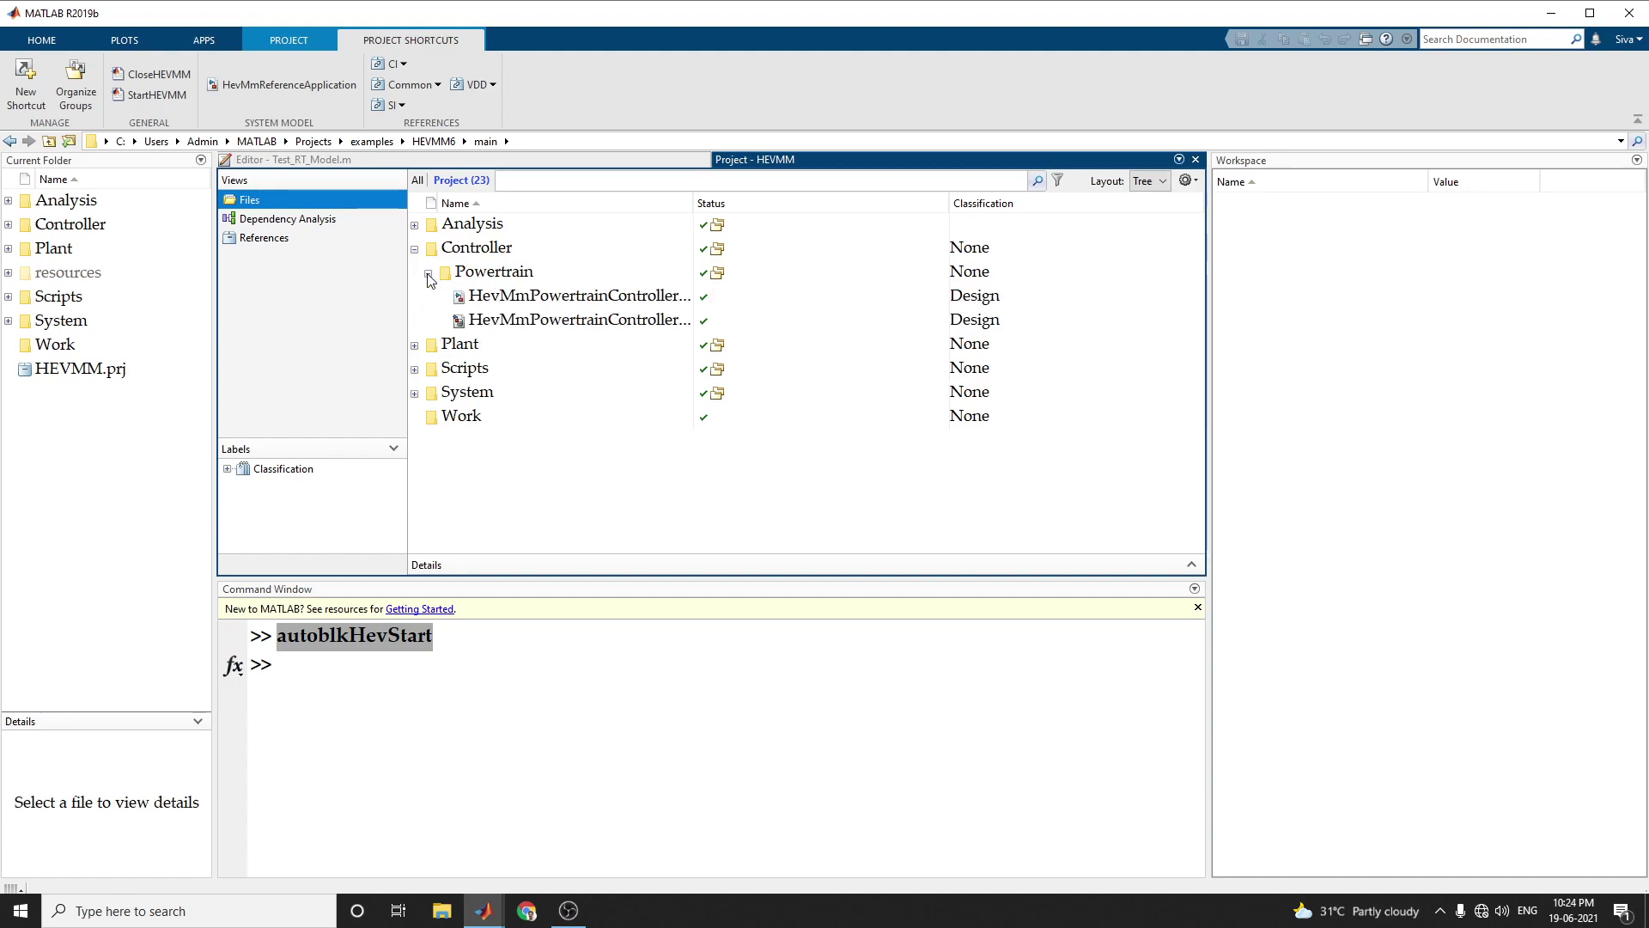
left_click_drag(693, 203, 820, 203)
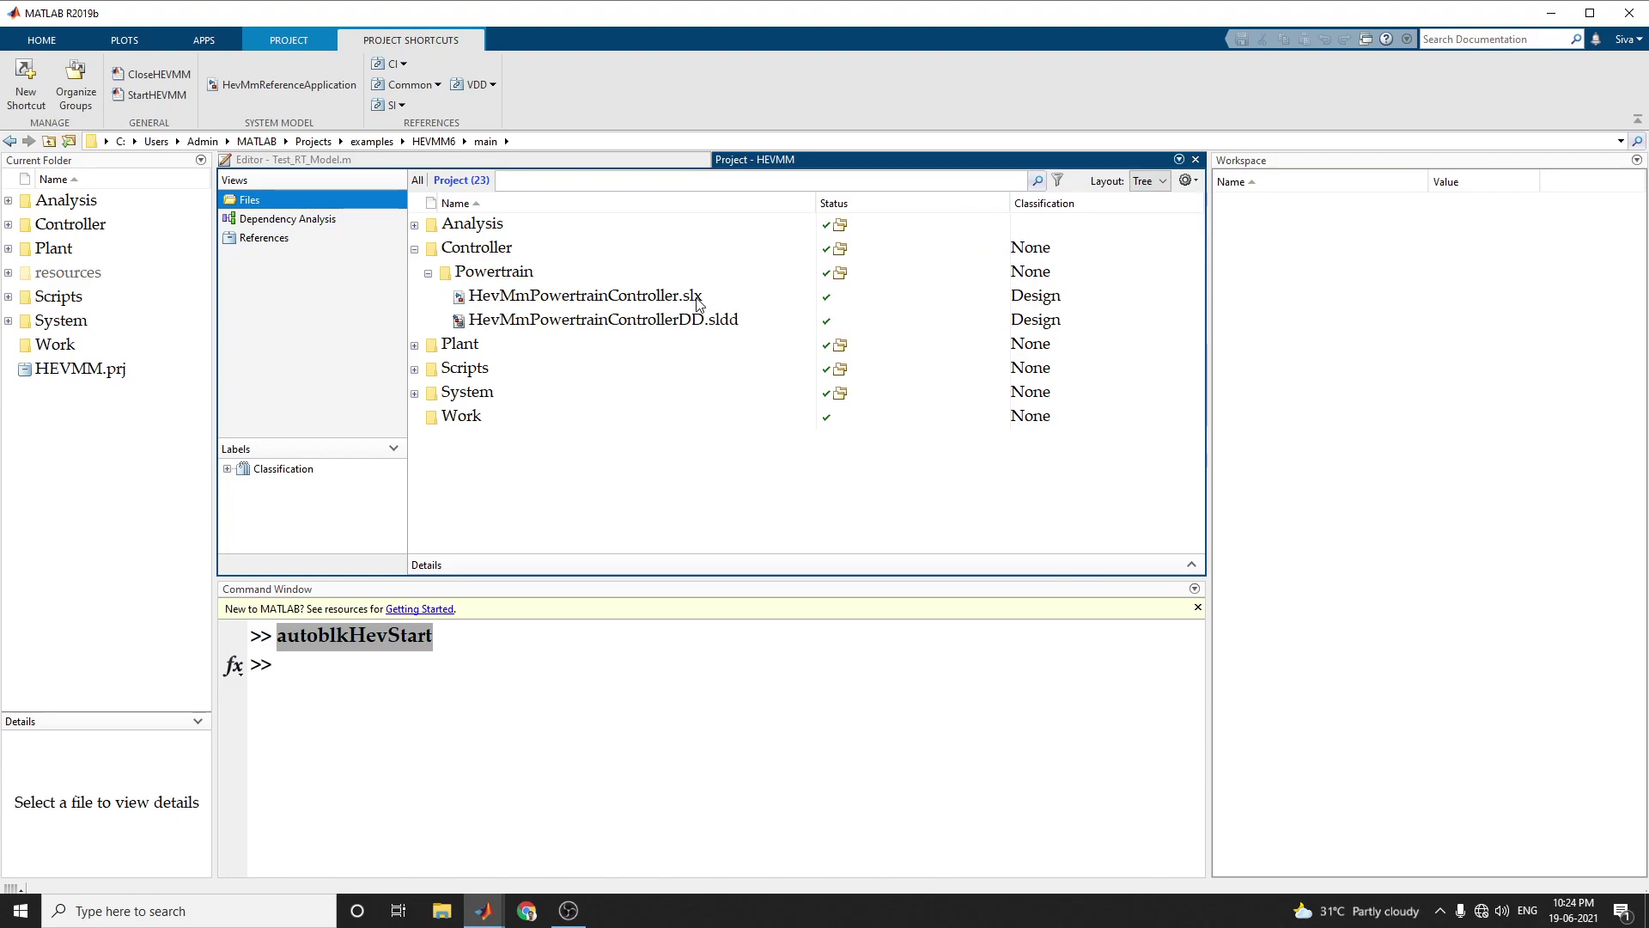
left_click(414, 371)
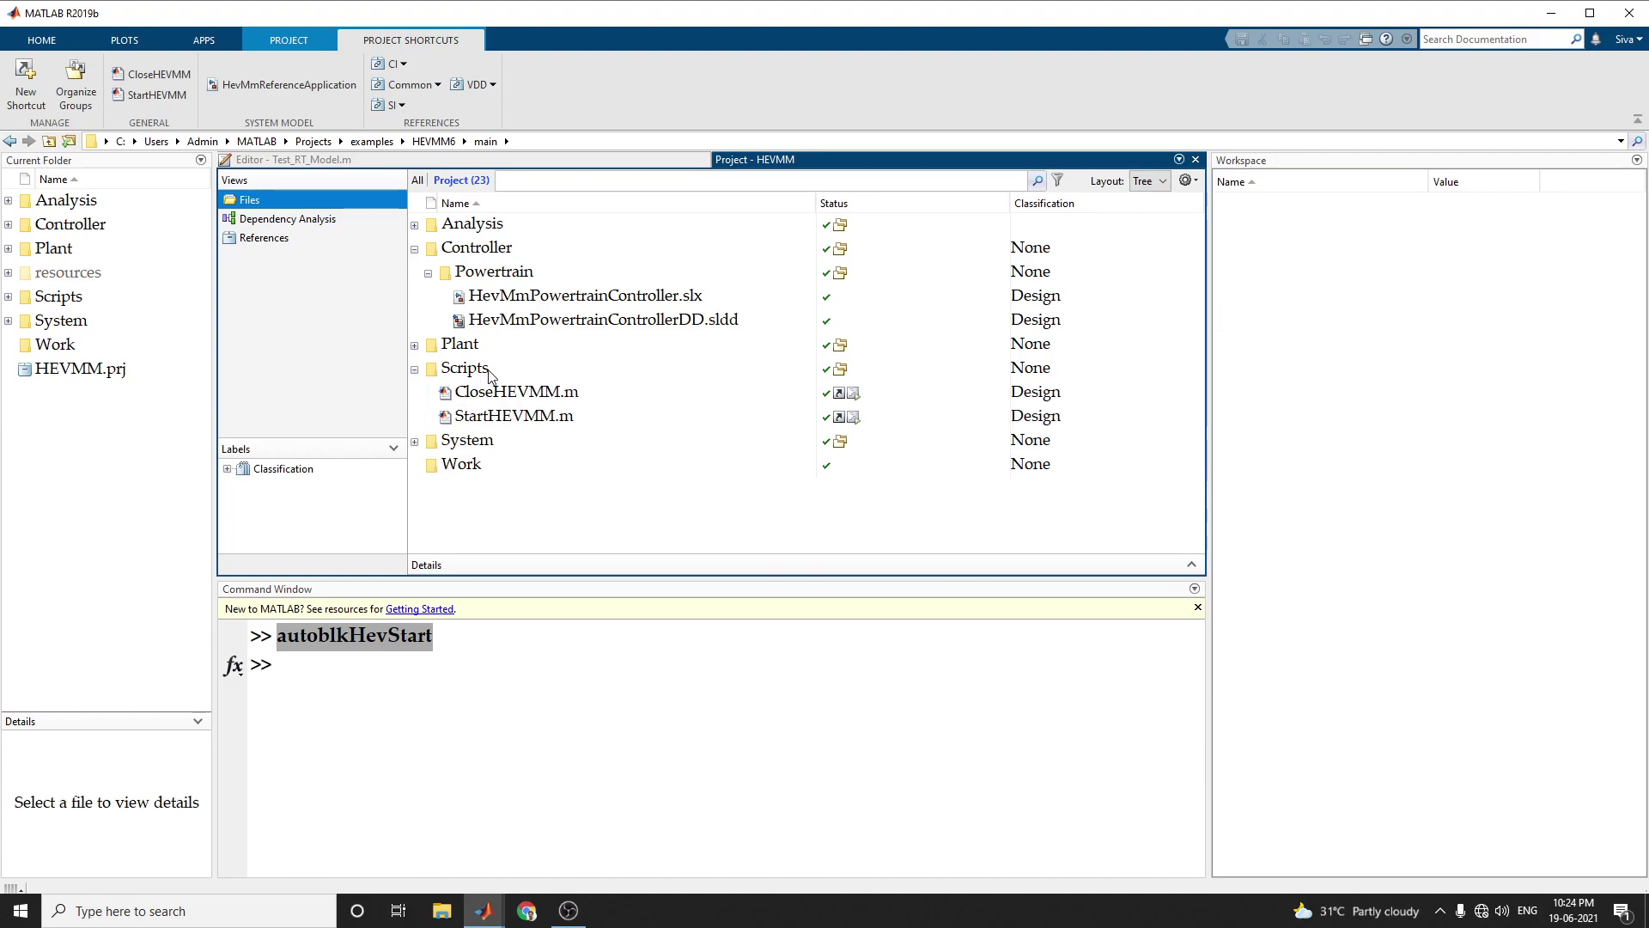
left_click(414, 442)
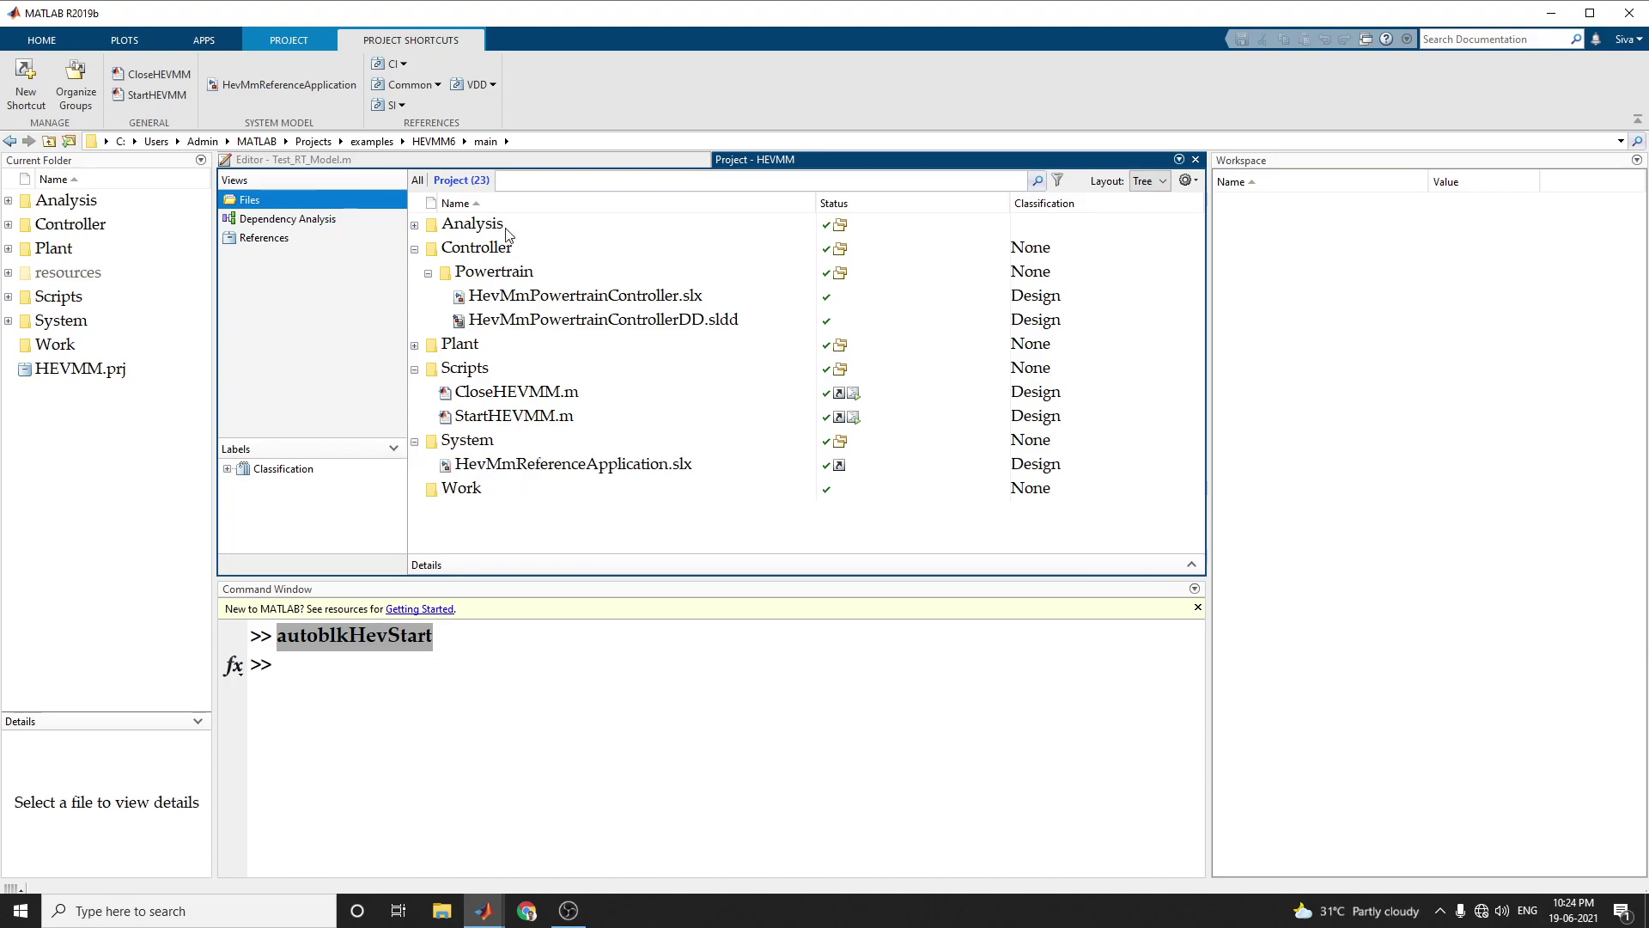
left_click(414, 226)
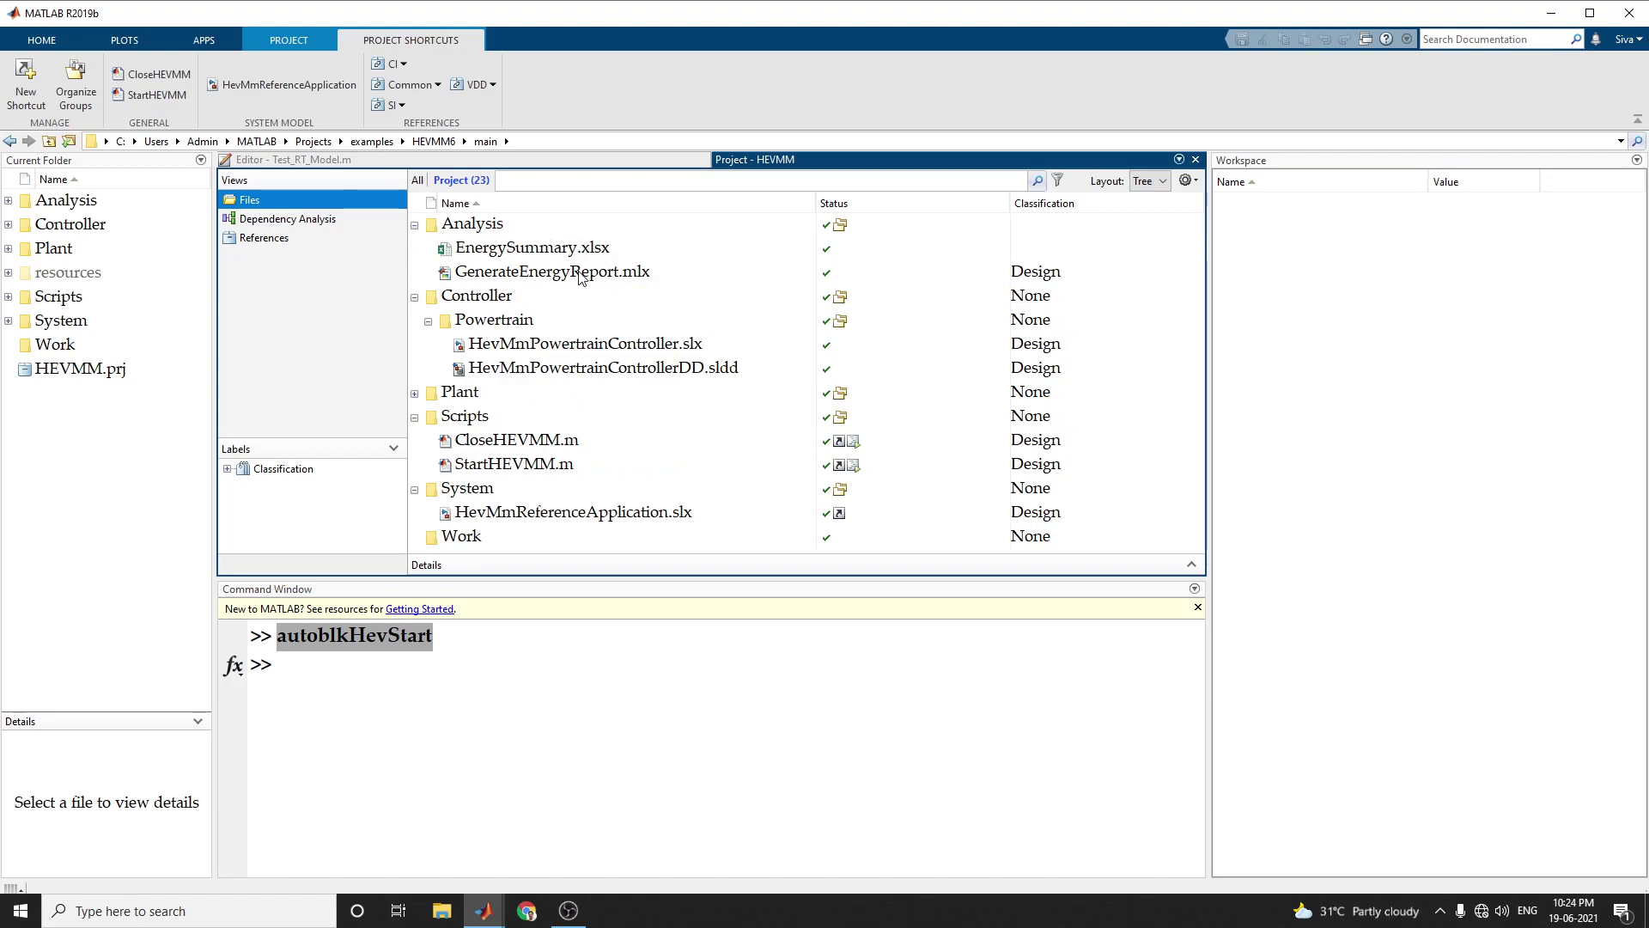
Return to the HevMmReferenceApplication model and examine the drive cycle, Environment, Longitudinal Driver, Controllers, Passenger Car and Visualization blocks.
left_click(486, 915)
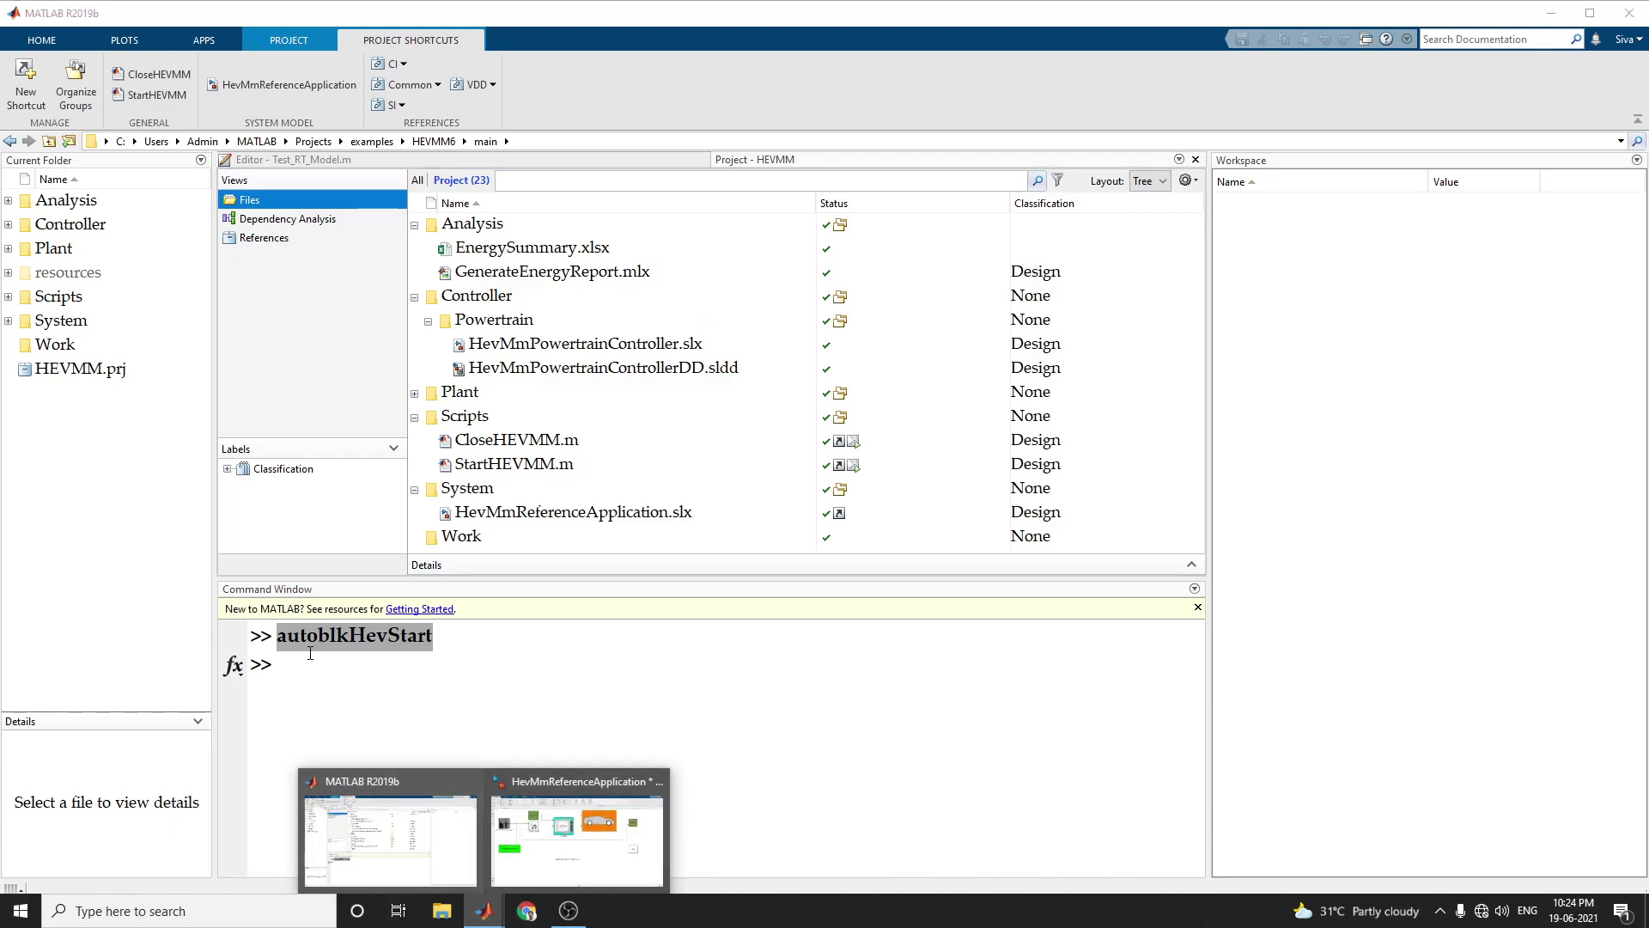
left_click(552, 847)
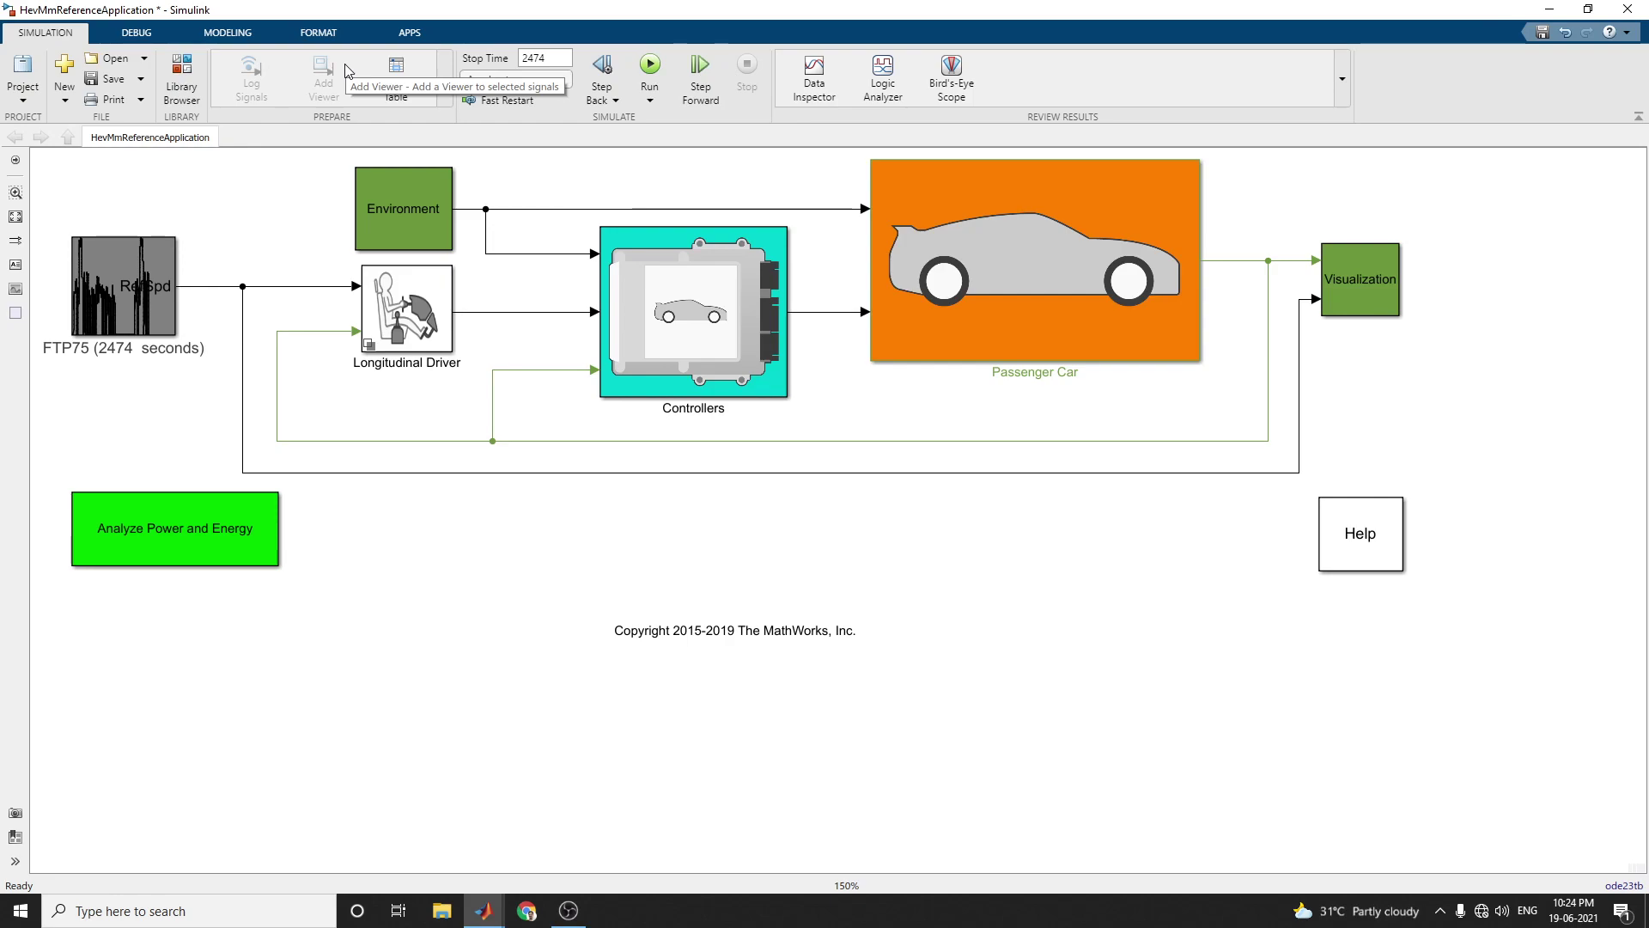
left_click(89, 268)
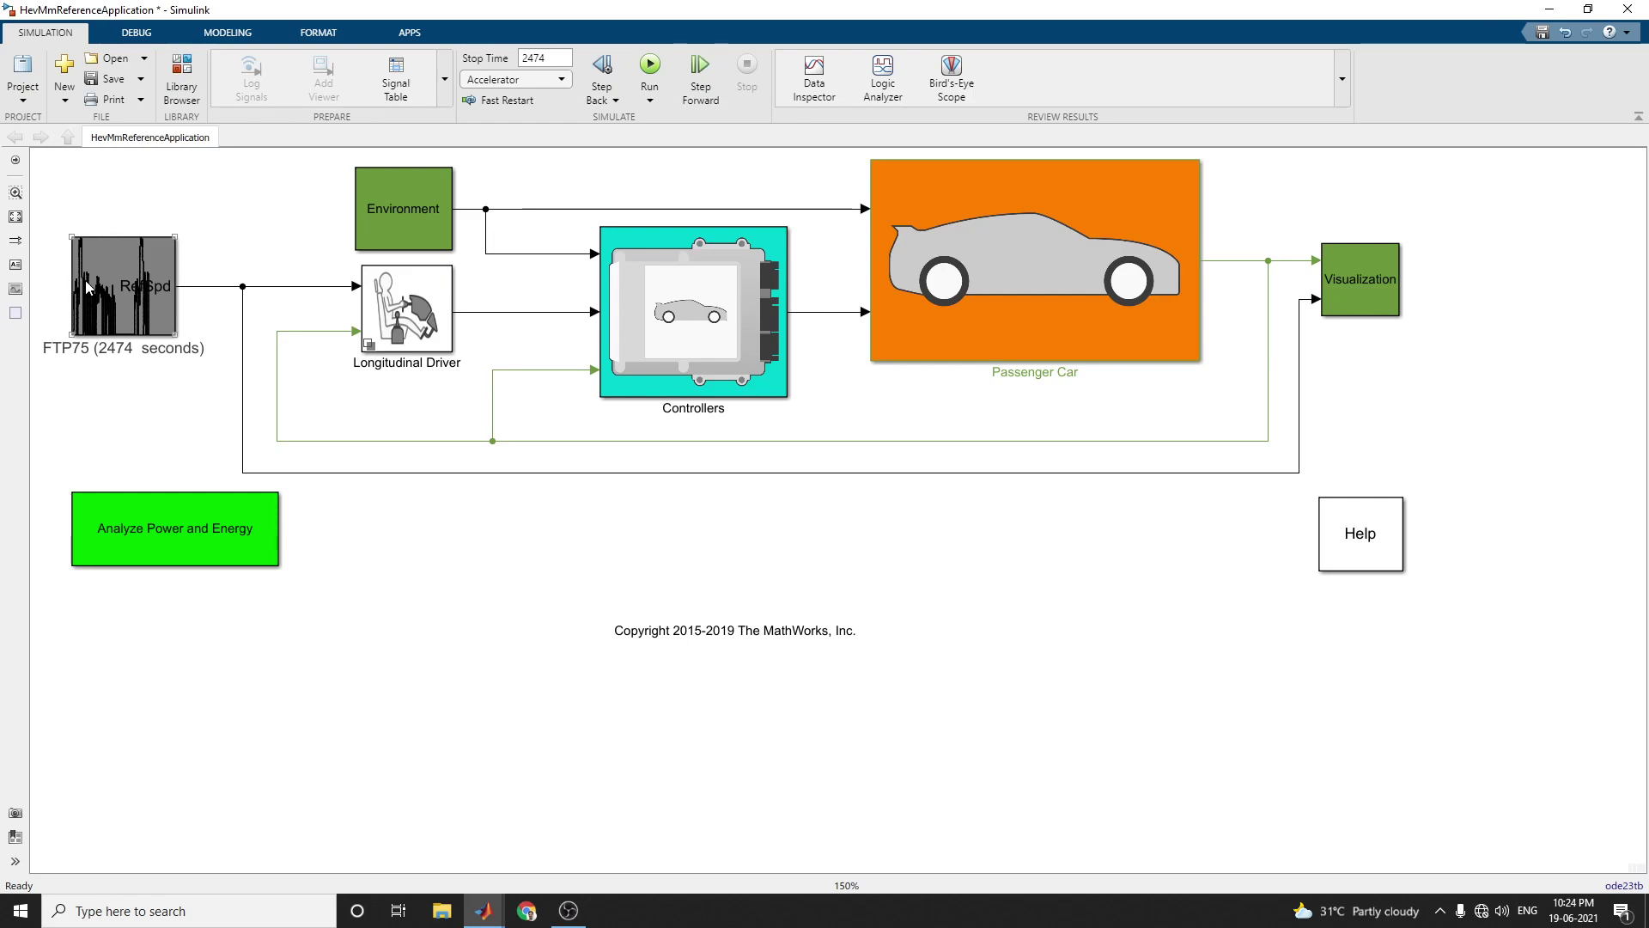
left_click(405, 242)
left_click(674, 287)
left_click(1022, 211)
left_click(1307, 318)
left_click(146, 302)
left_click(373, 234)
left_click(176, 230)
left_click(166, 266)
left_click(384, 281)
left_click(676, 288)
left_click(963, 274)
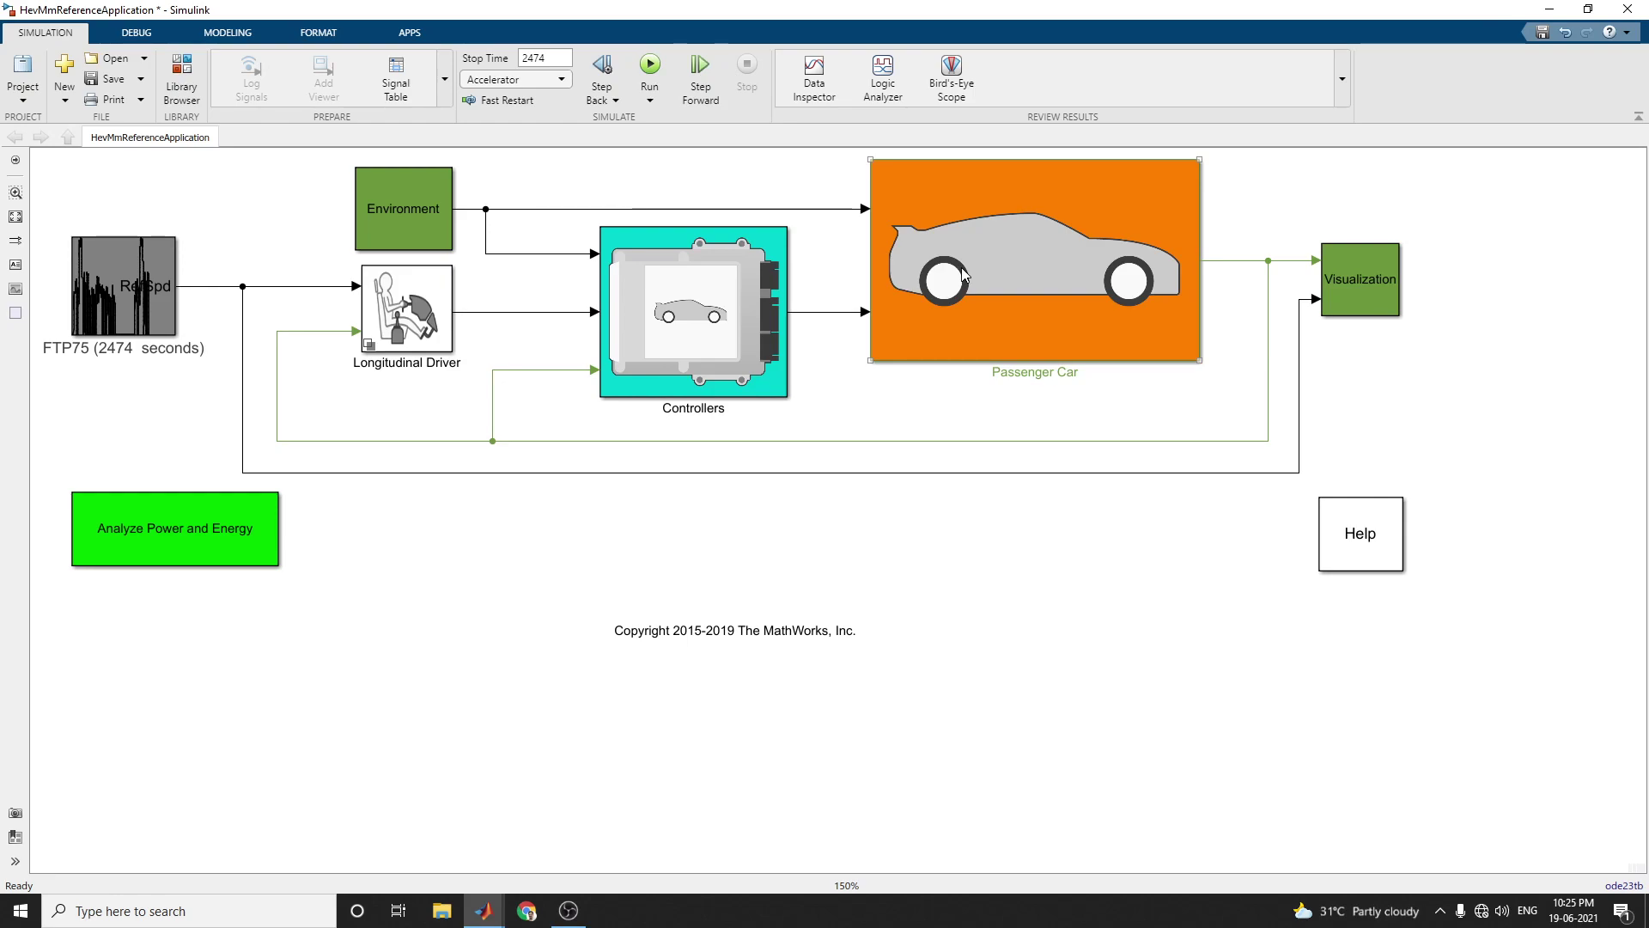
left_click(1324, 242)
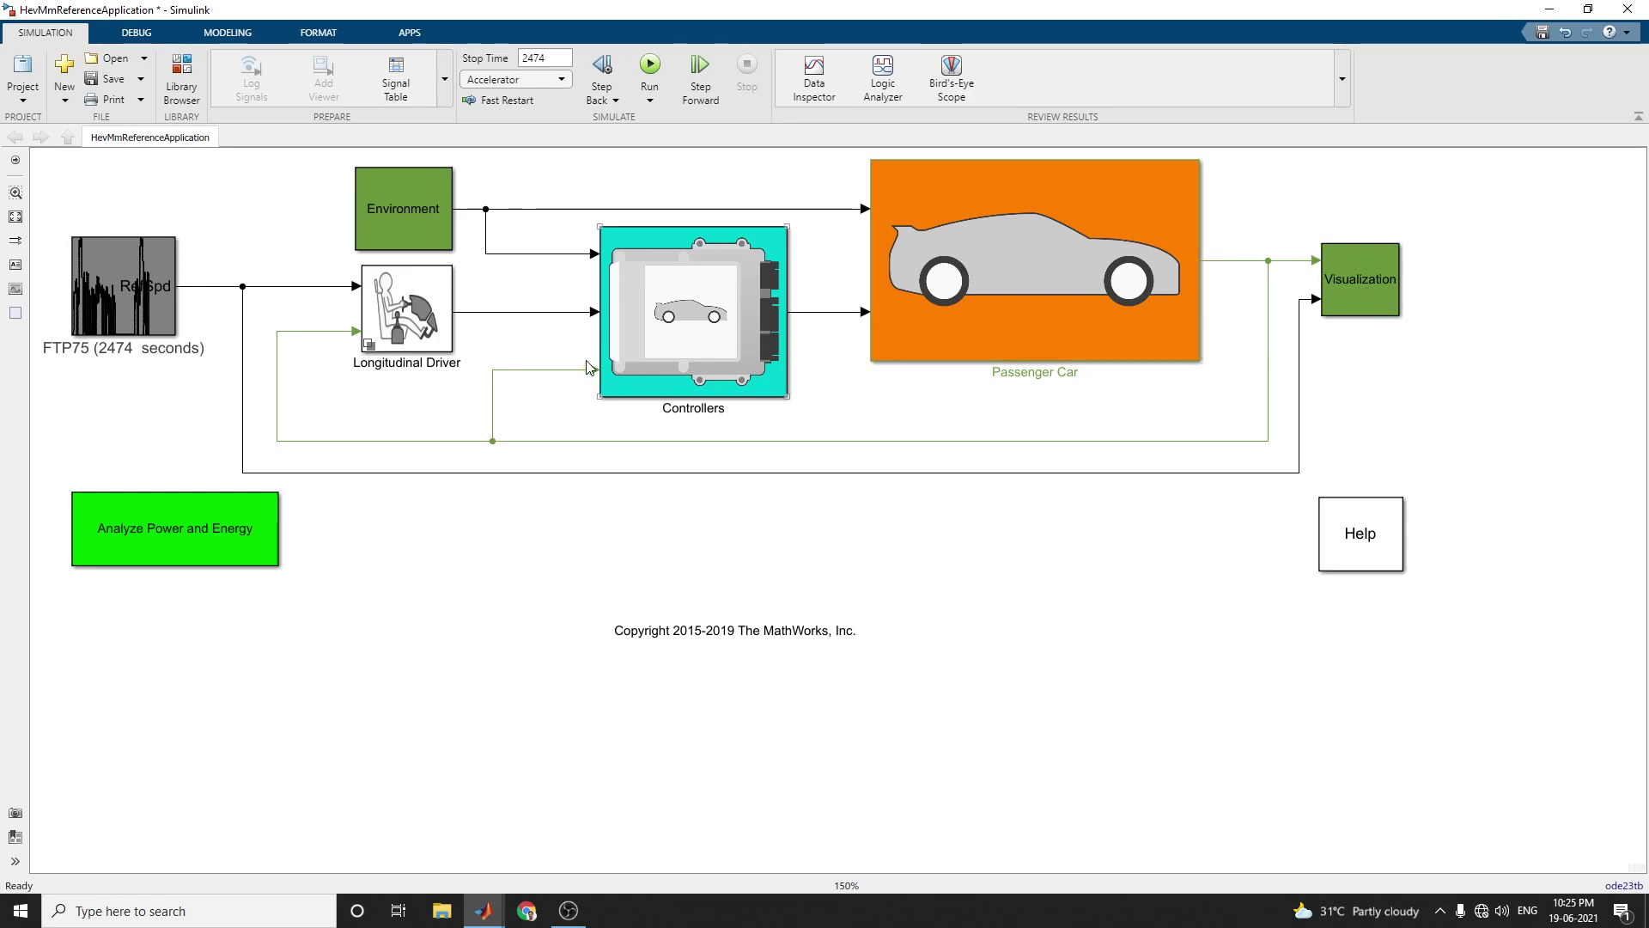
Open the GenerateEnergyReport.mlx live script from the model's Analyze Power and Energy block and bring up the MATLAB window.
left_click(206, 548)
left_click(754, 483)
left_click(212, 560)
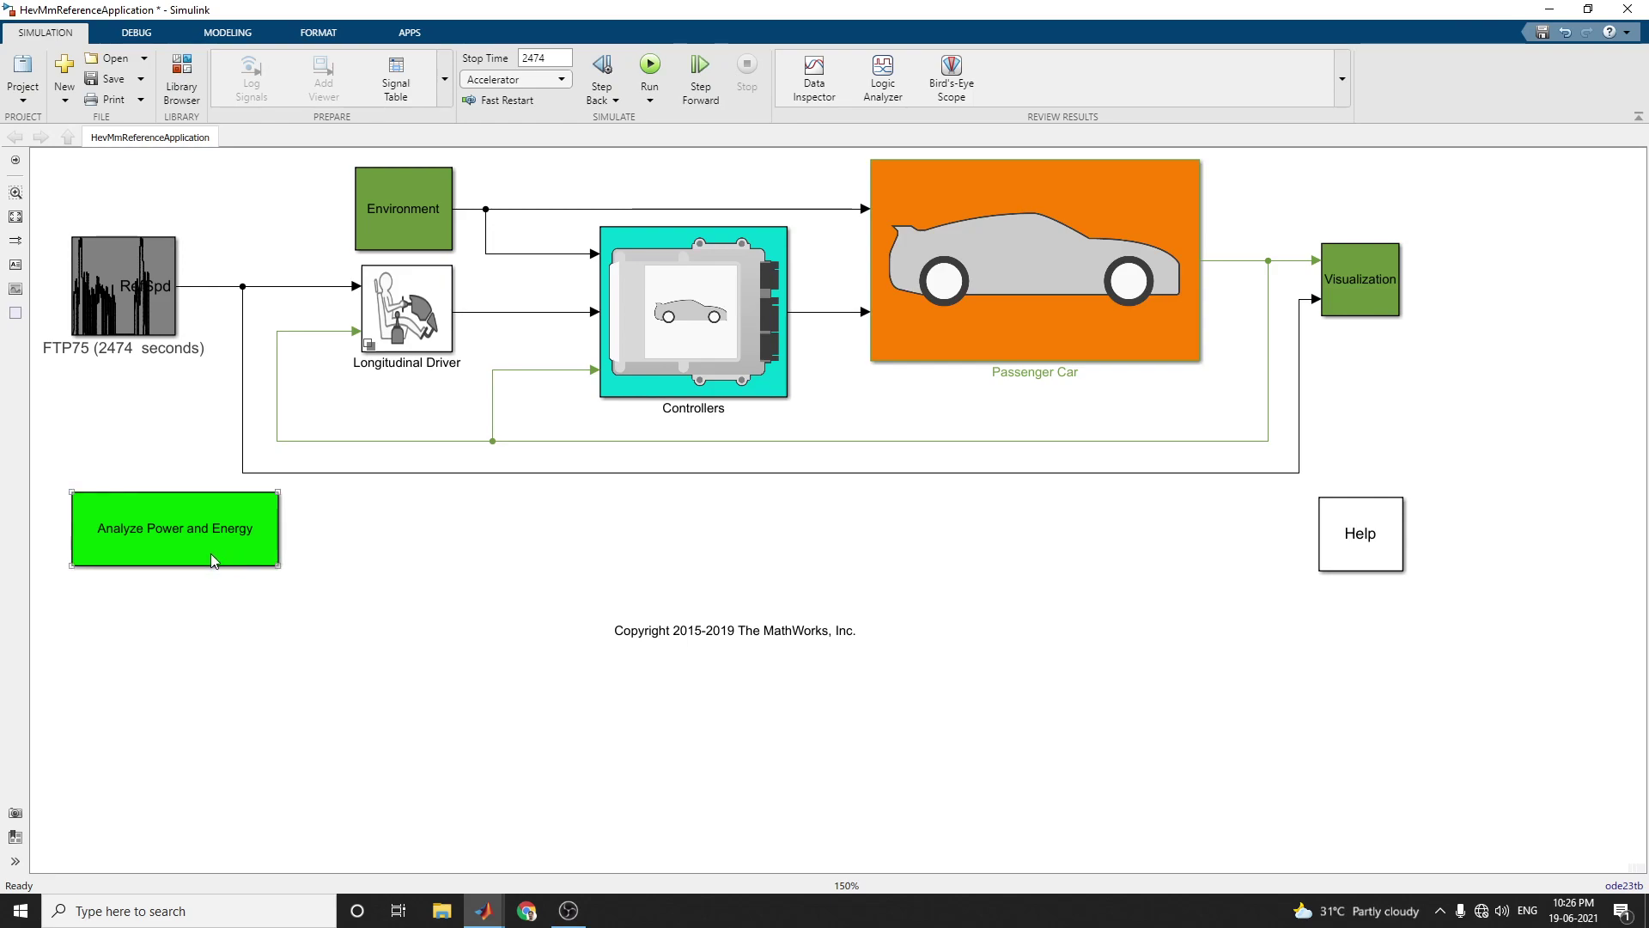
left_click(170, 533)
mouse_move(489, 901)
left_click(395, 824)
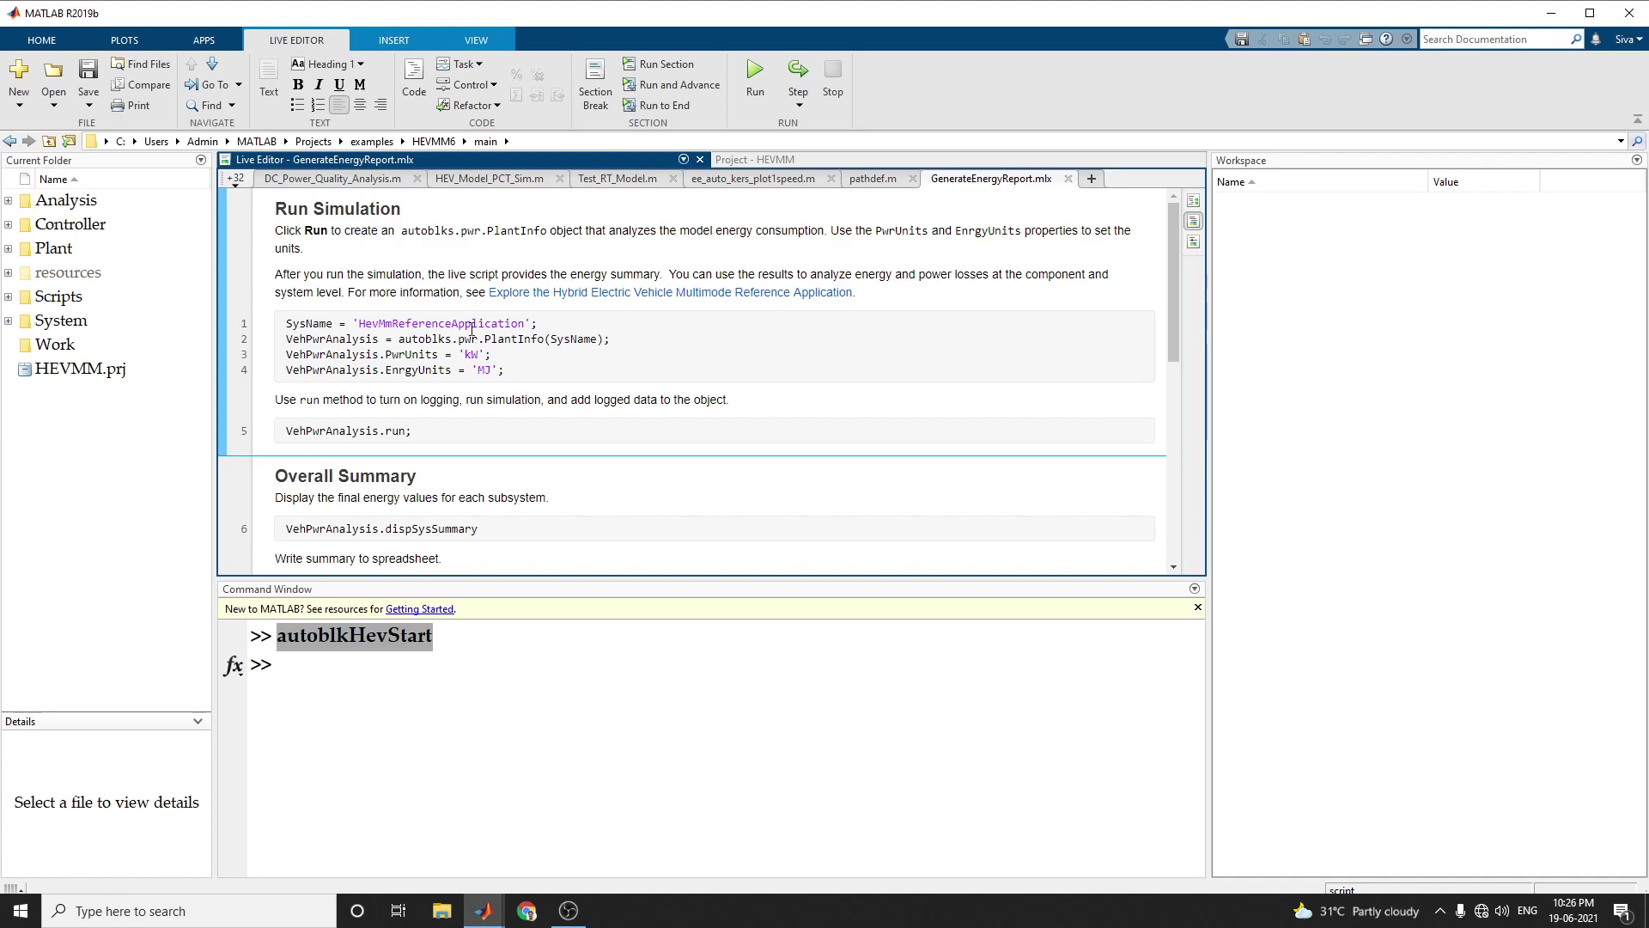
Examine the live script's sections from Run Simulation to the plant summaries, highlighting the SDI Plots heading.
scroll(474, 325, "down", 5)
scroll(471, 354, "down", 4)
scroll(471, 354, "up", 9)
scroll(462, 323, "down", 3)
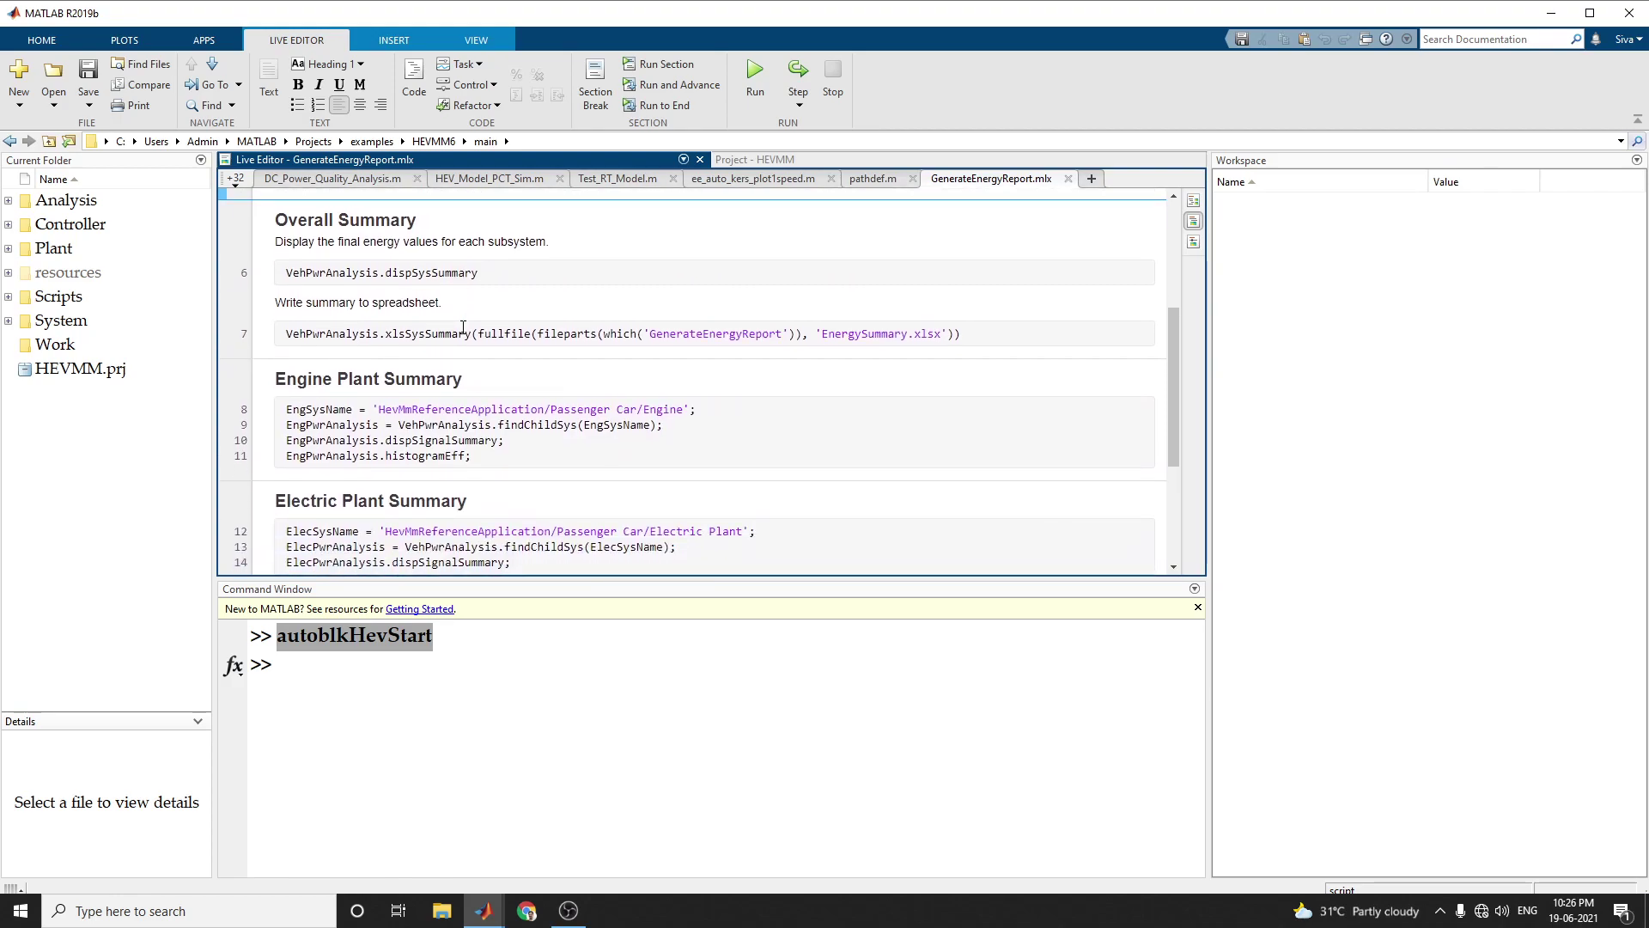
scroll(463, 327, "down", 3)
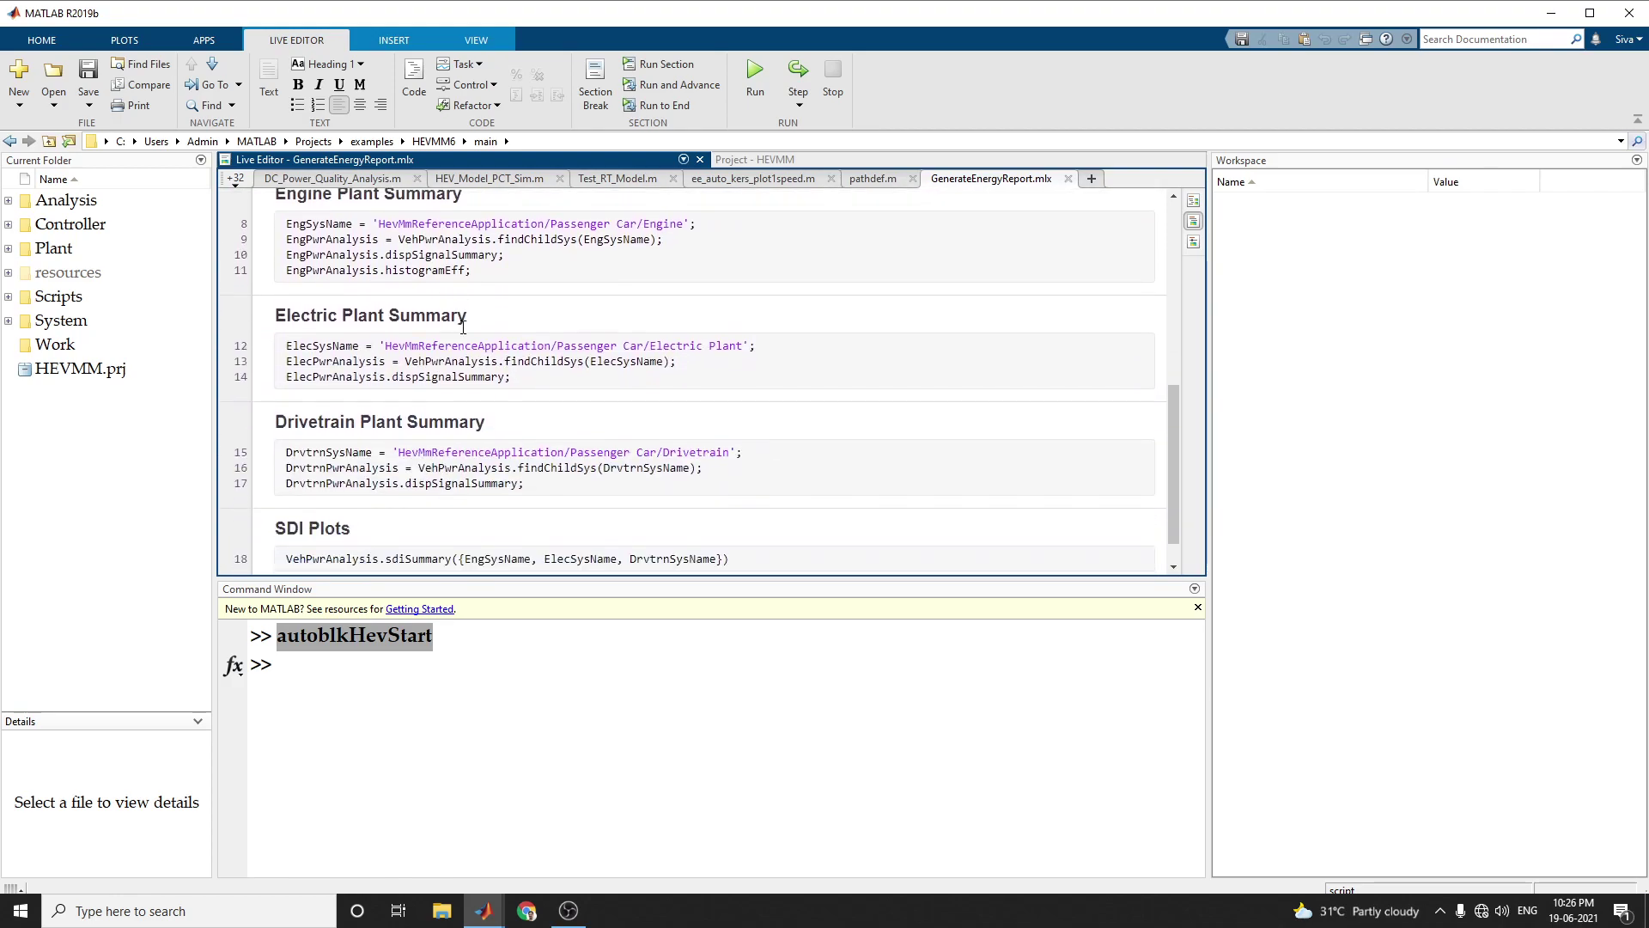
scroll(486, 384, "up", 6)
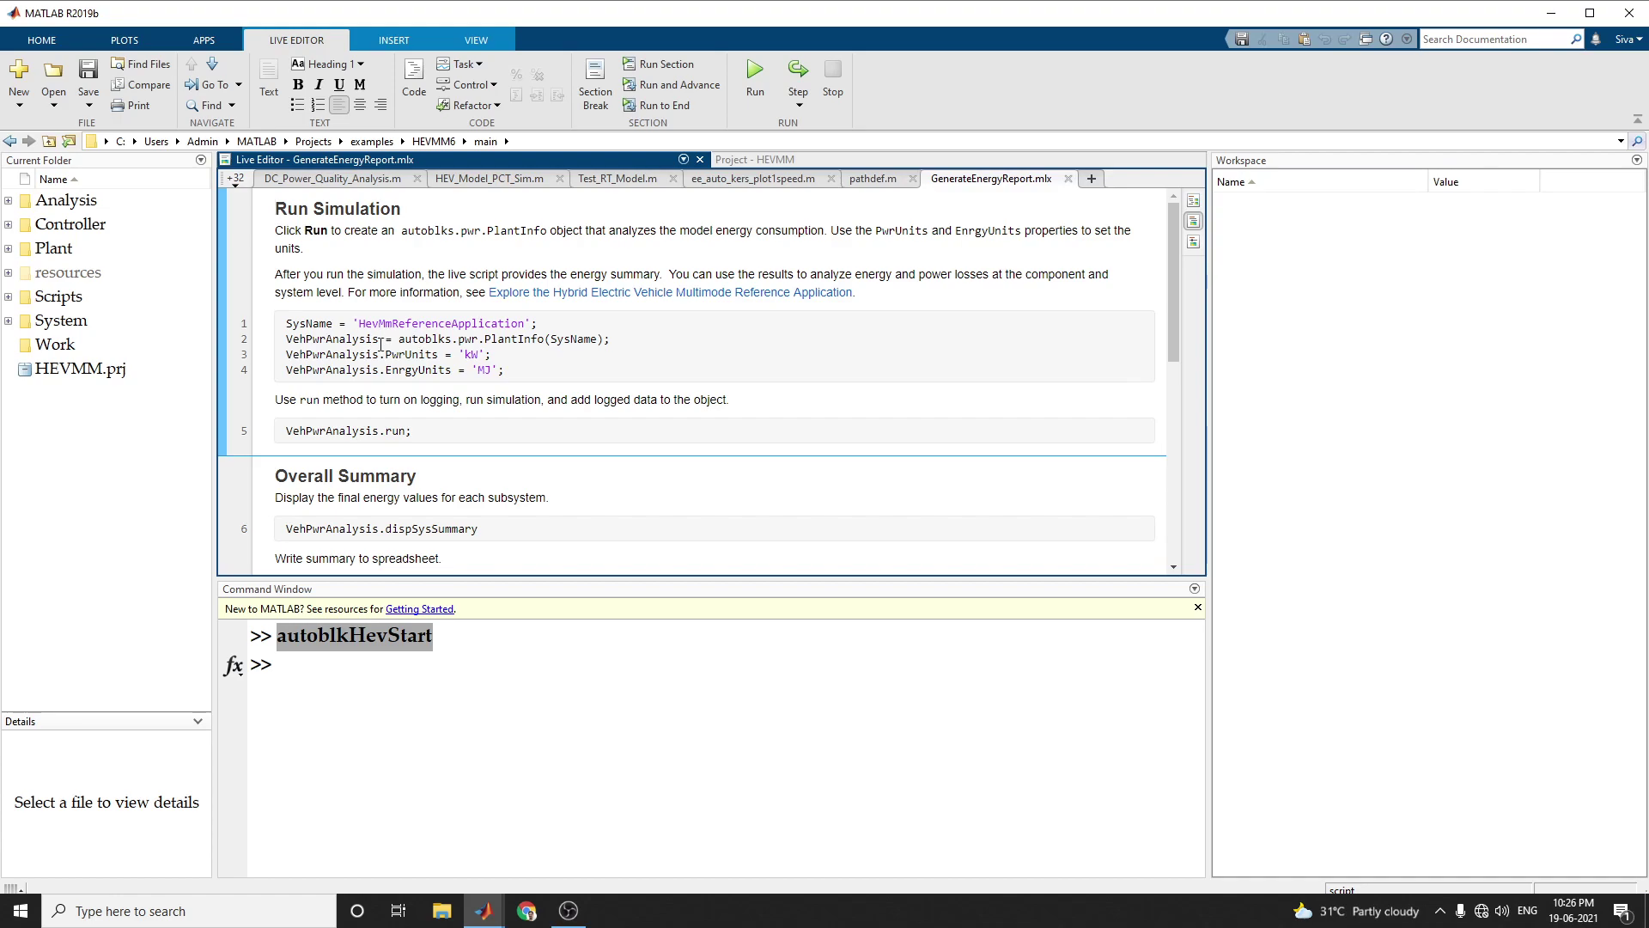
scroll(496, 339, "down", 5)
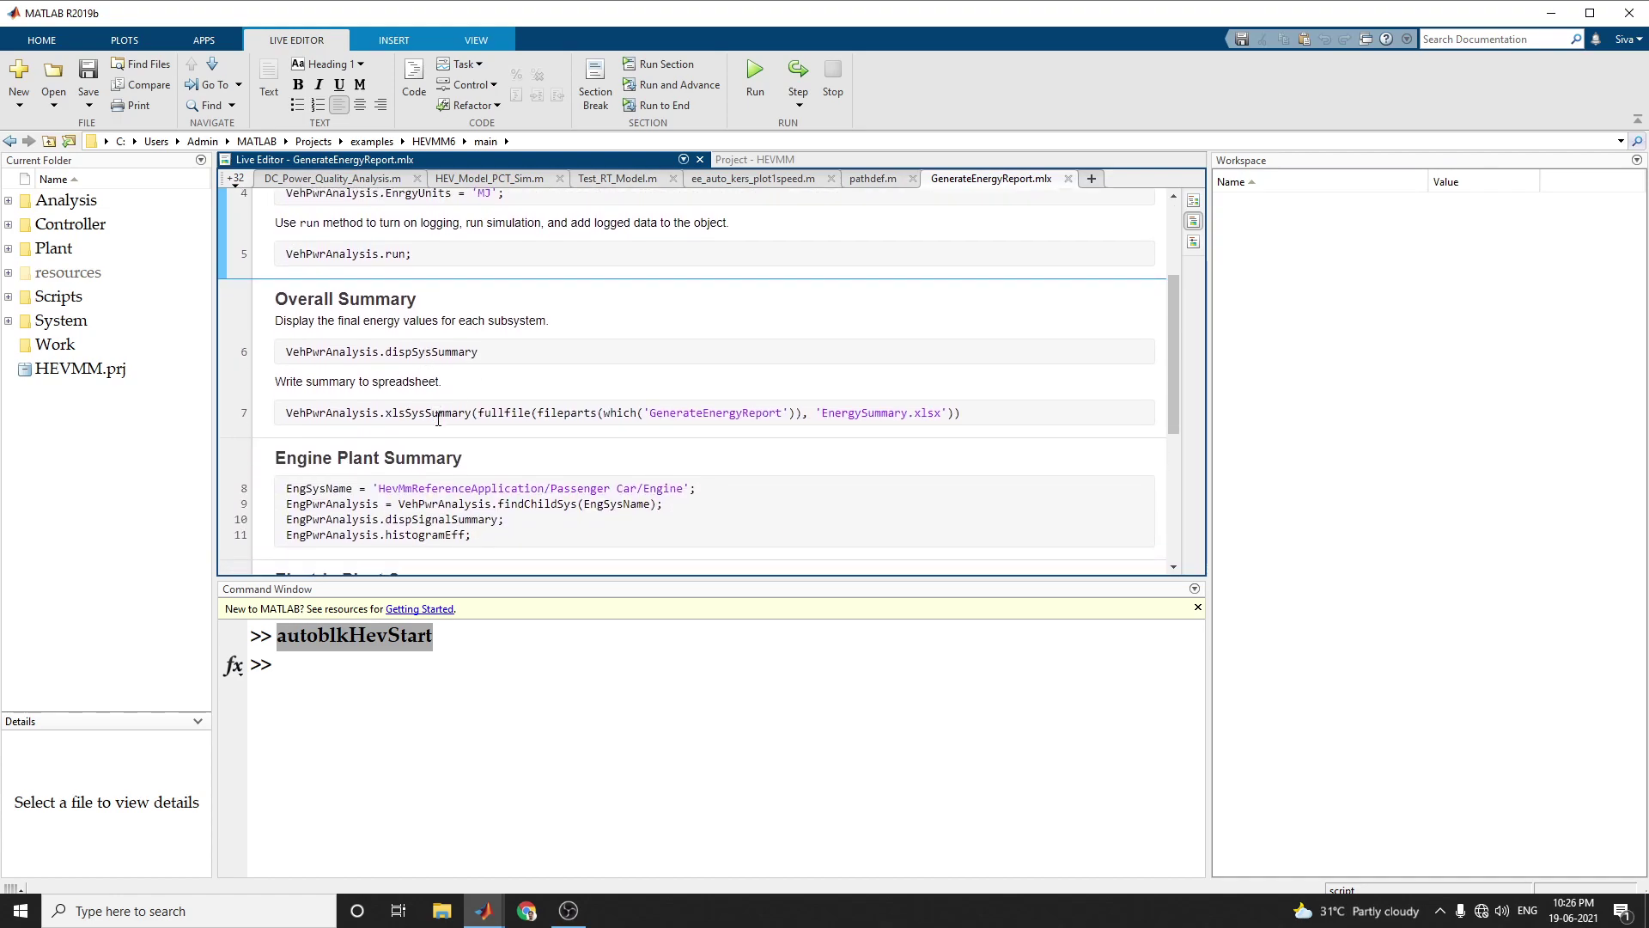
scroll(398, 425, "down", 3)
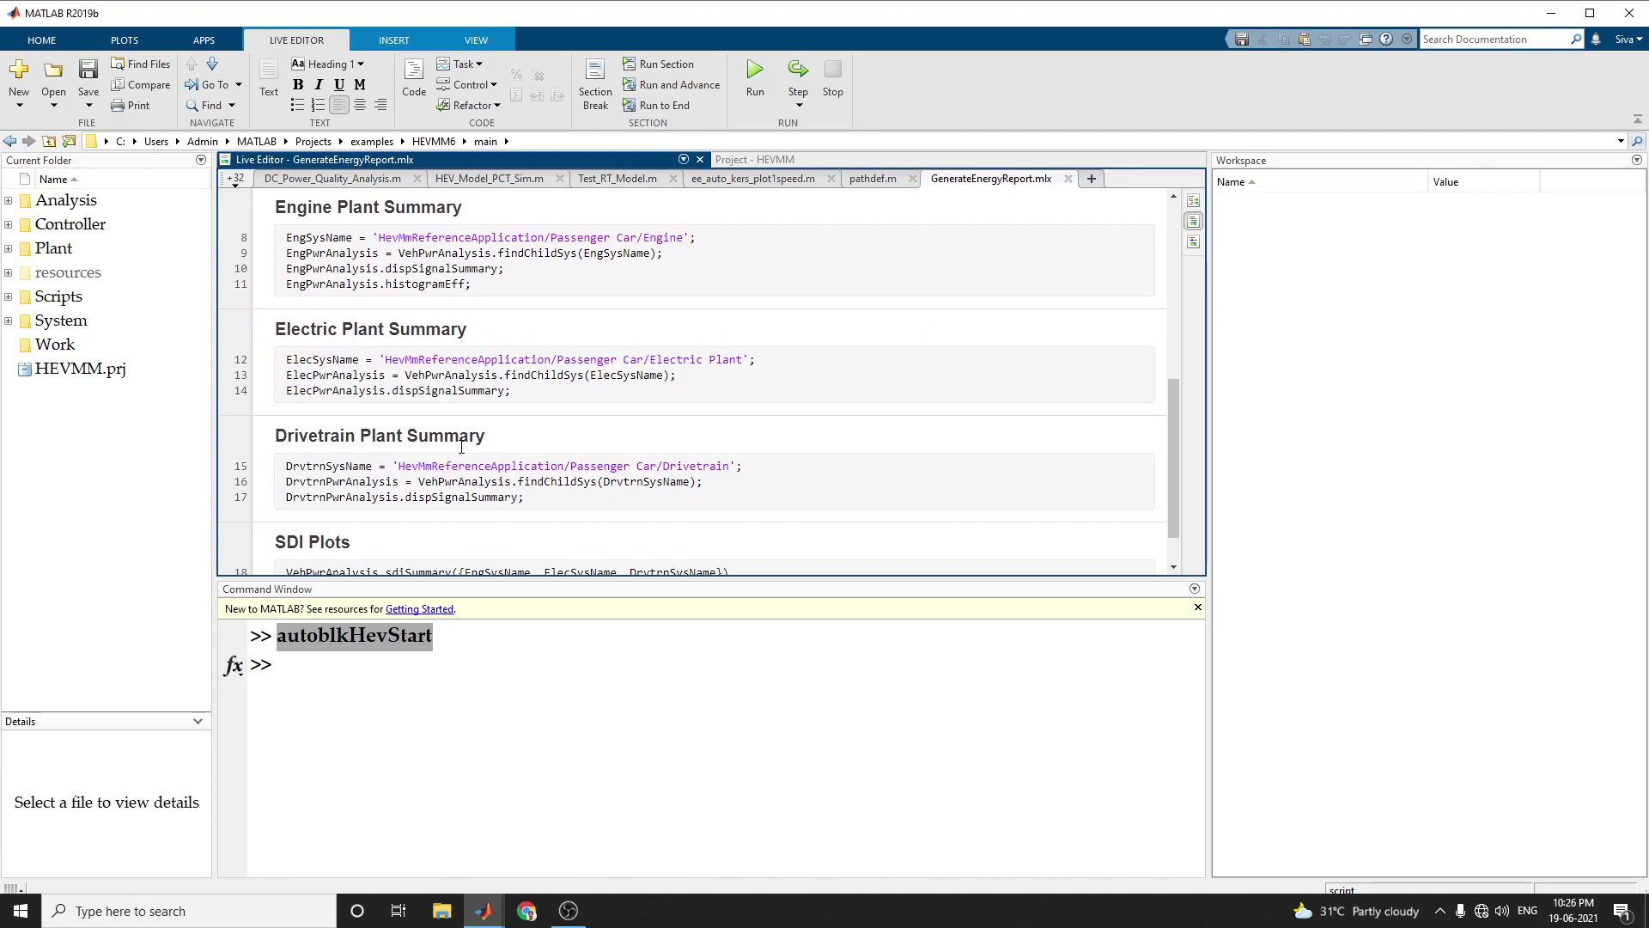
scroll(461, 447, "down", 1)
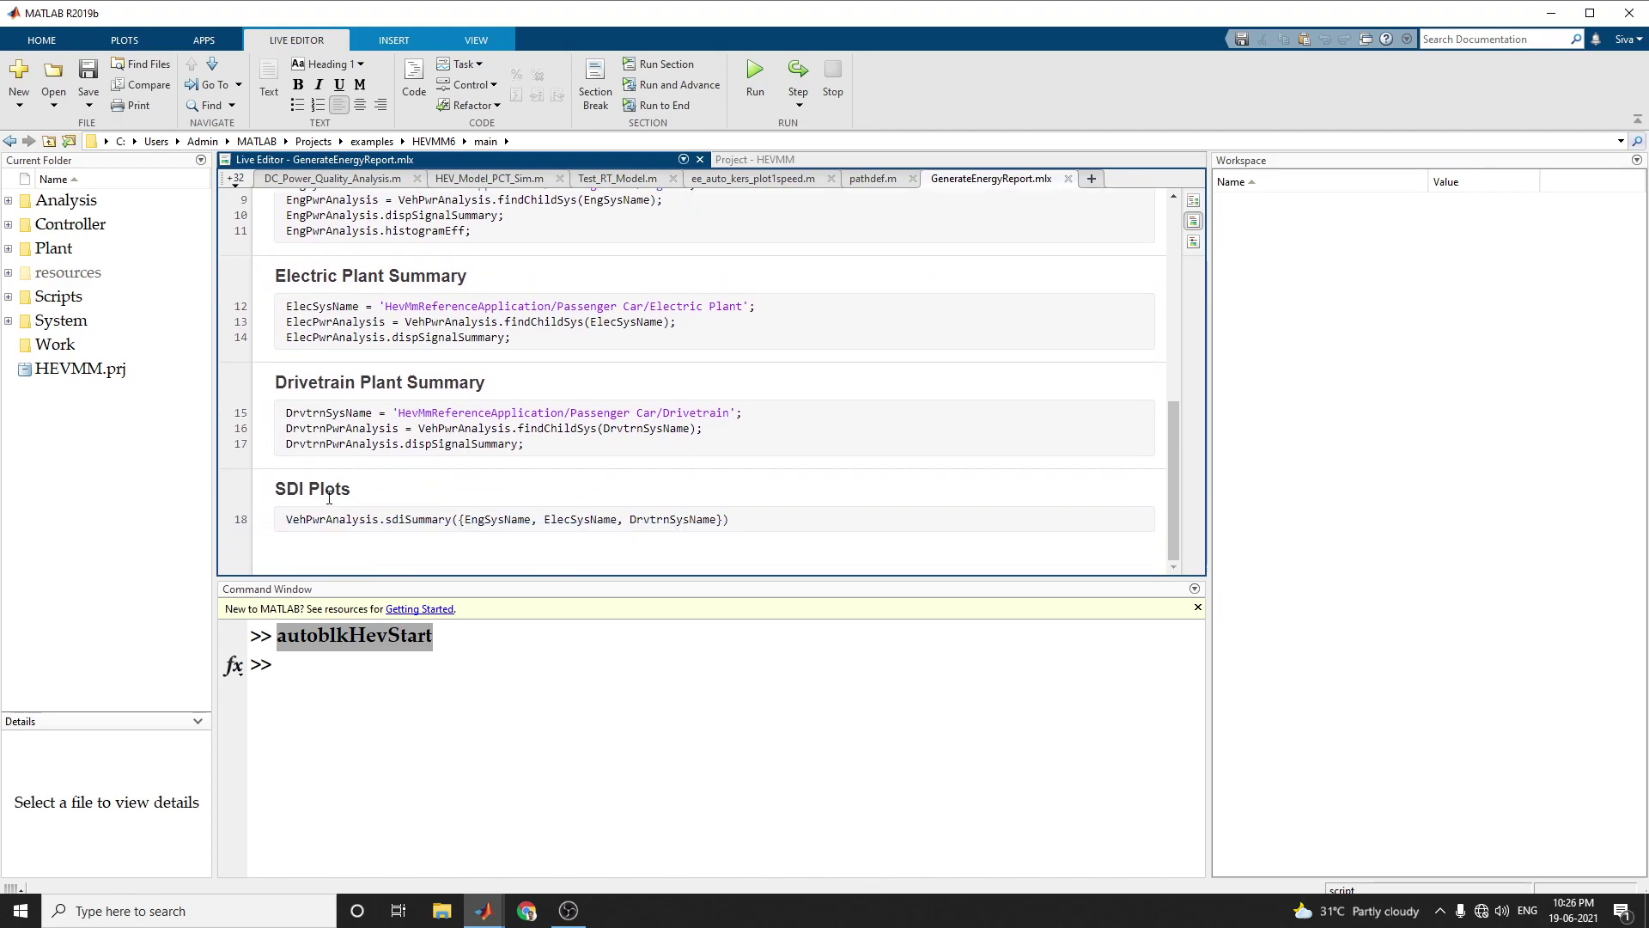
left_click_drag(290, 488, 363, 494)
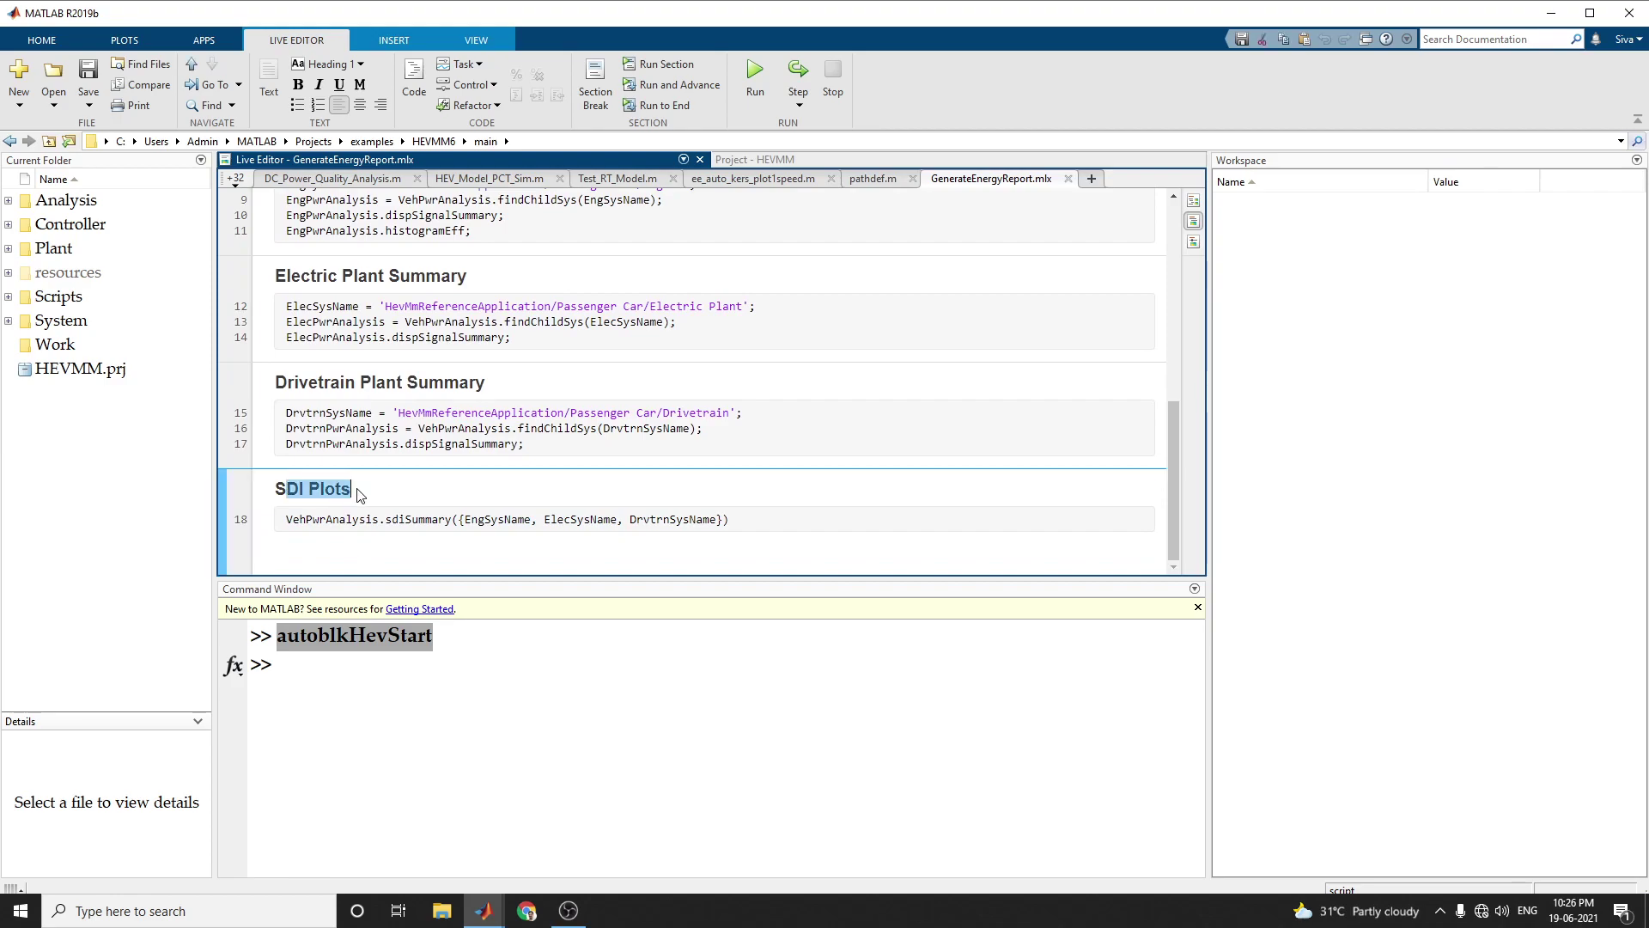
left_click_drag(329, 494, 358, 489)
Run the whole GenerateEnergyReport live script.
left_click(463, 698)
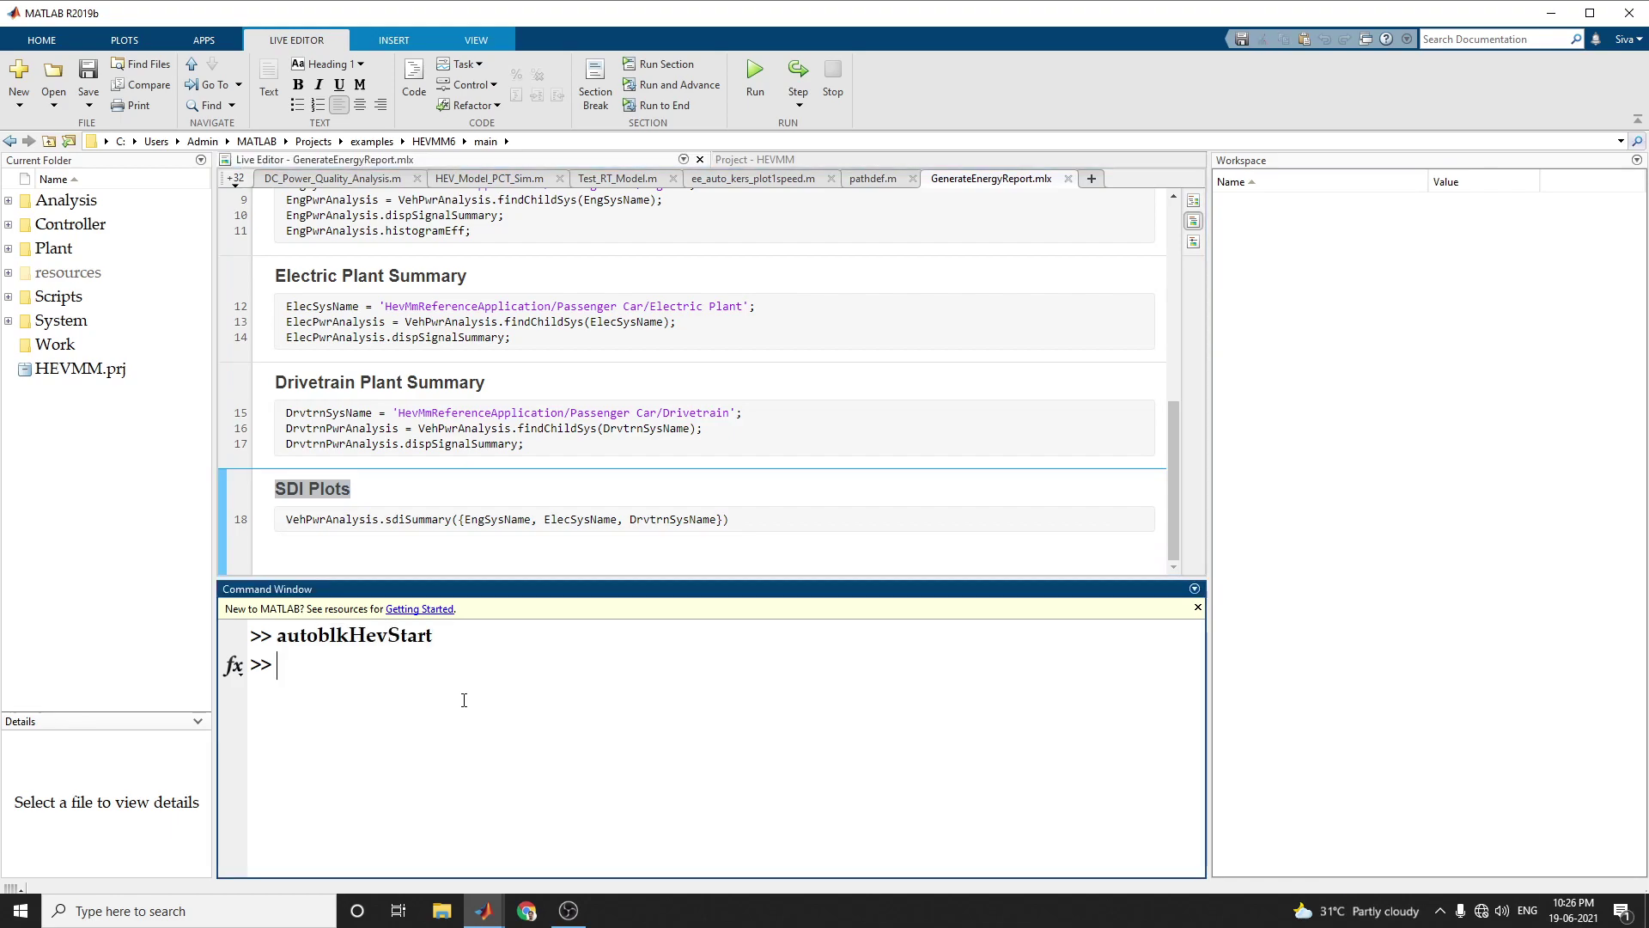
left_click(756, 83)
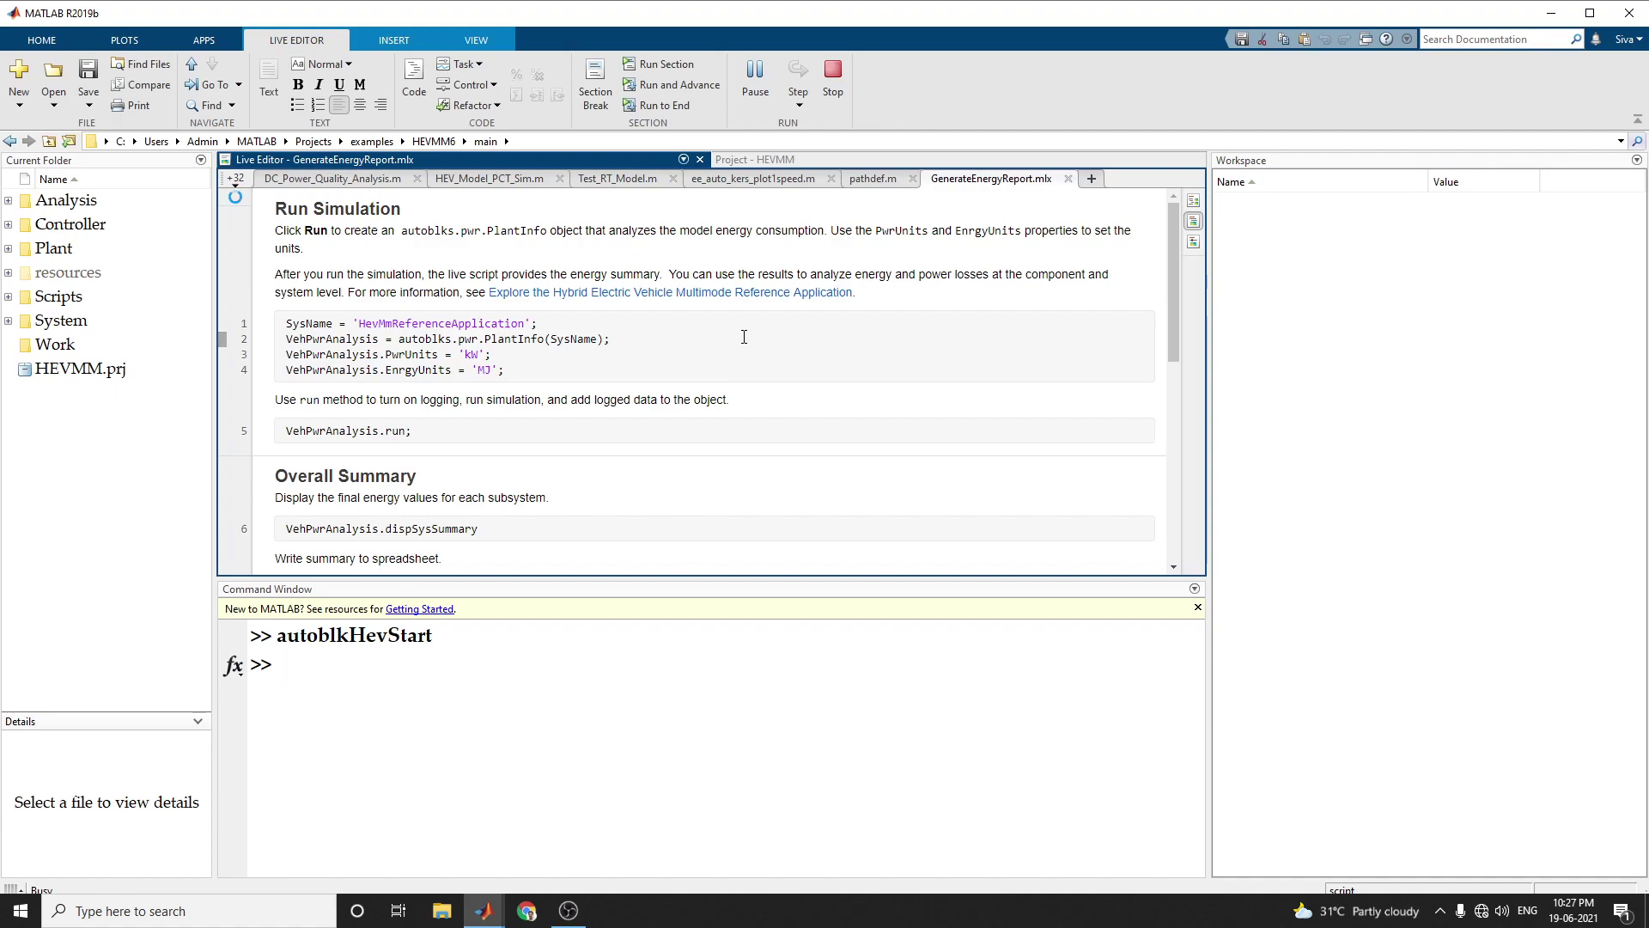
Examine the Overall, Engine, Electric and Drivetrain Plant Summary and SDI Plots code while the script runs.
scroll(744, 336, "down", 10)
scroll(446, 393, "up", 5)
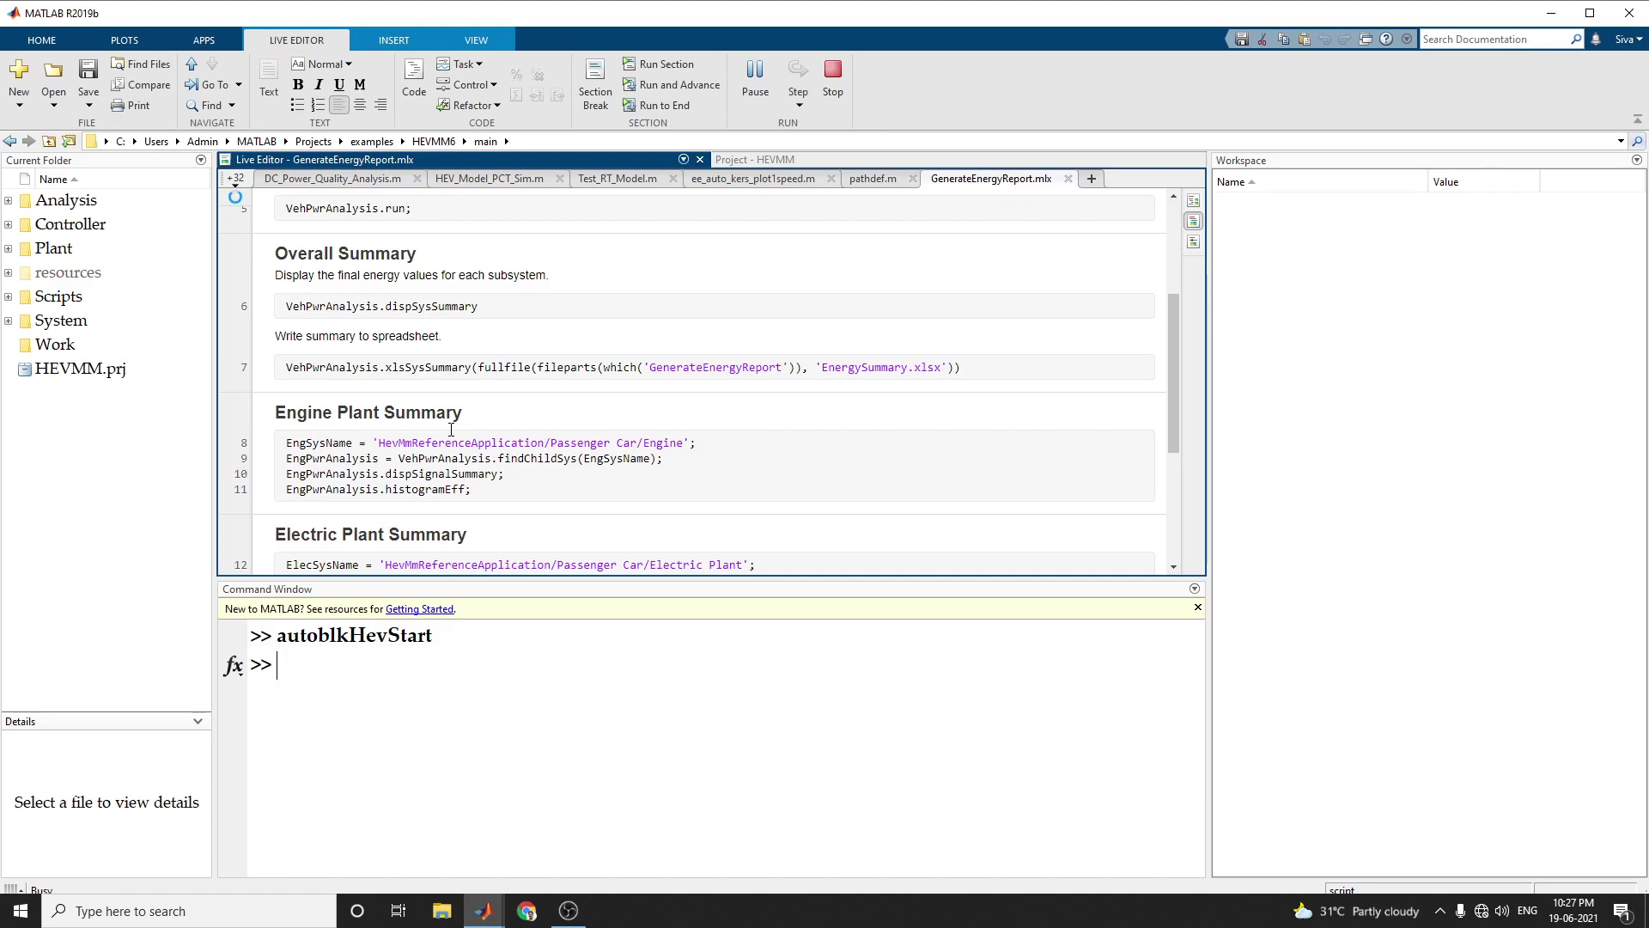
scroll(451, 429, "down", 2)
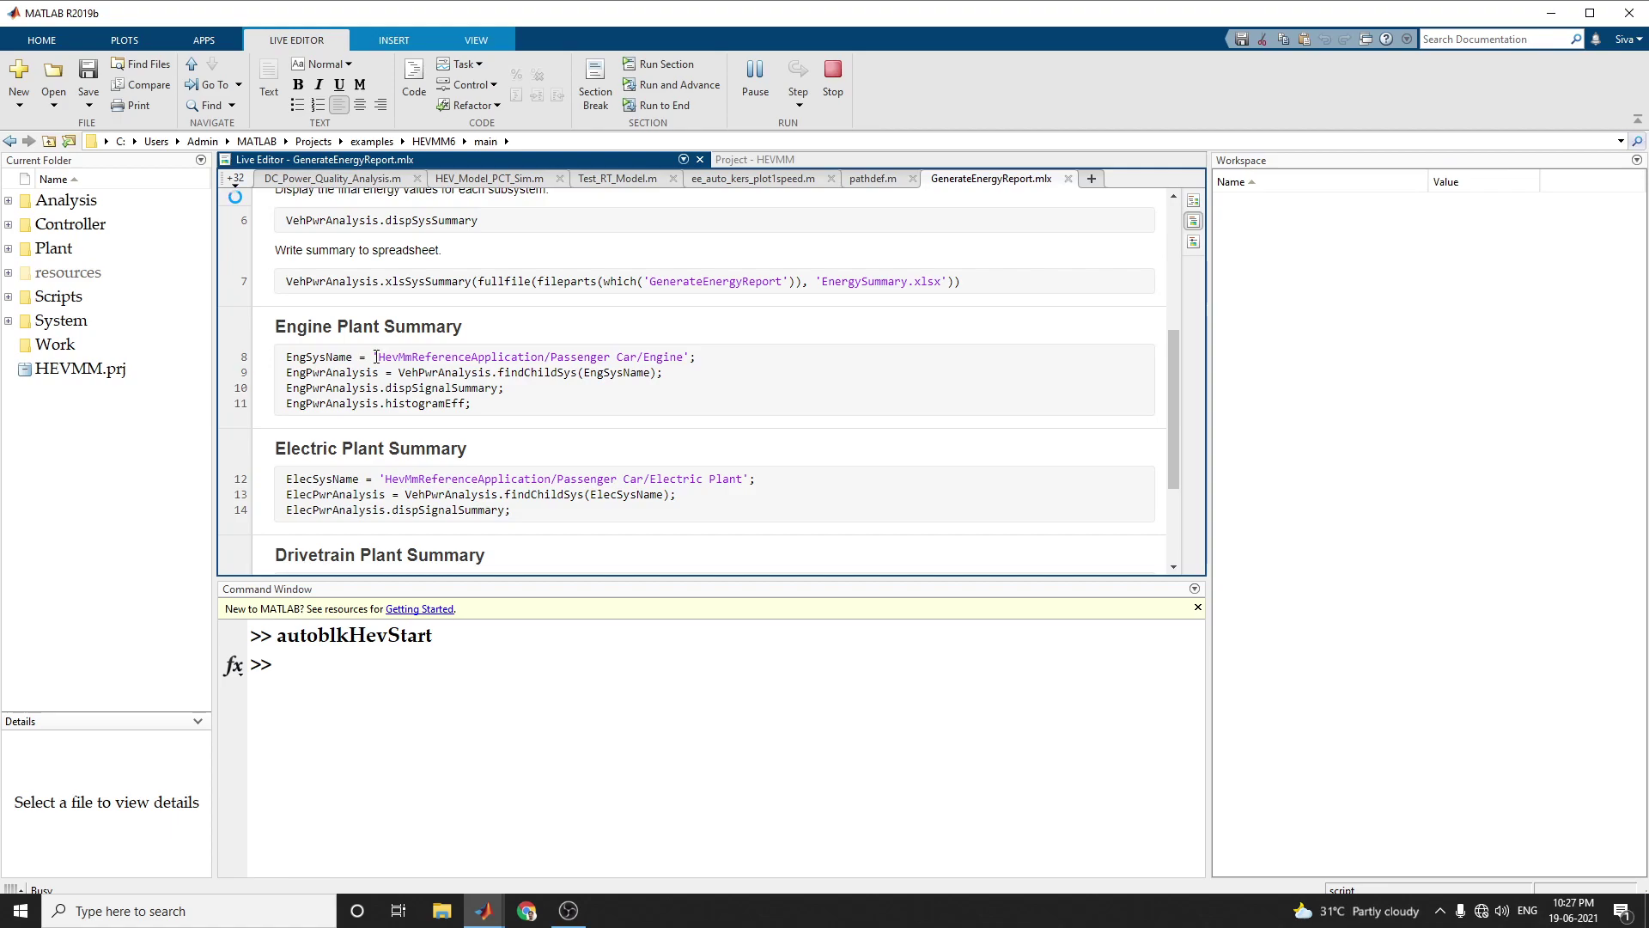
scroll(376, 356, "down", 2)
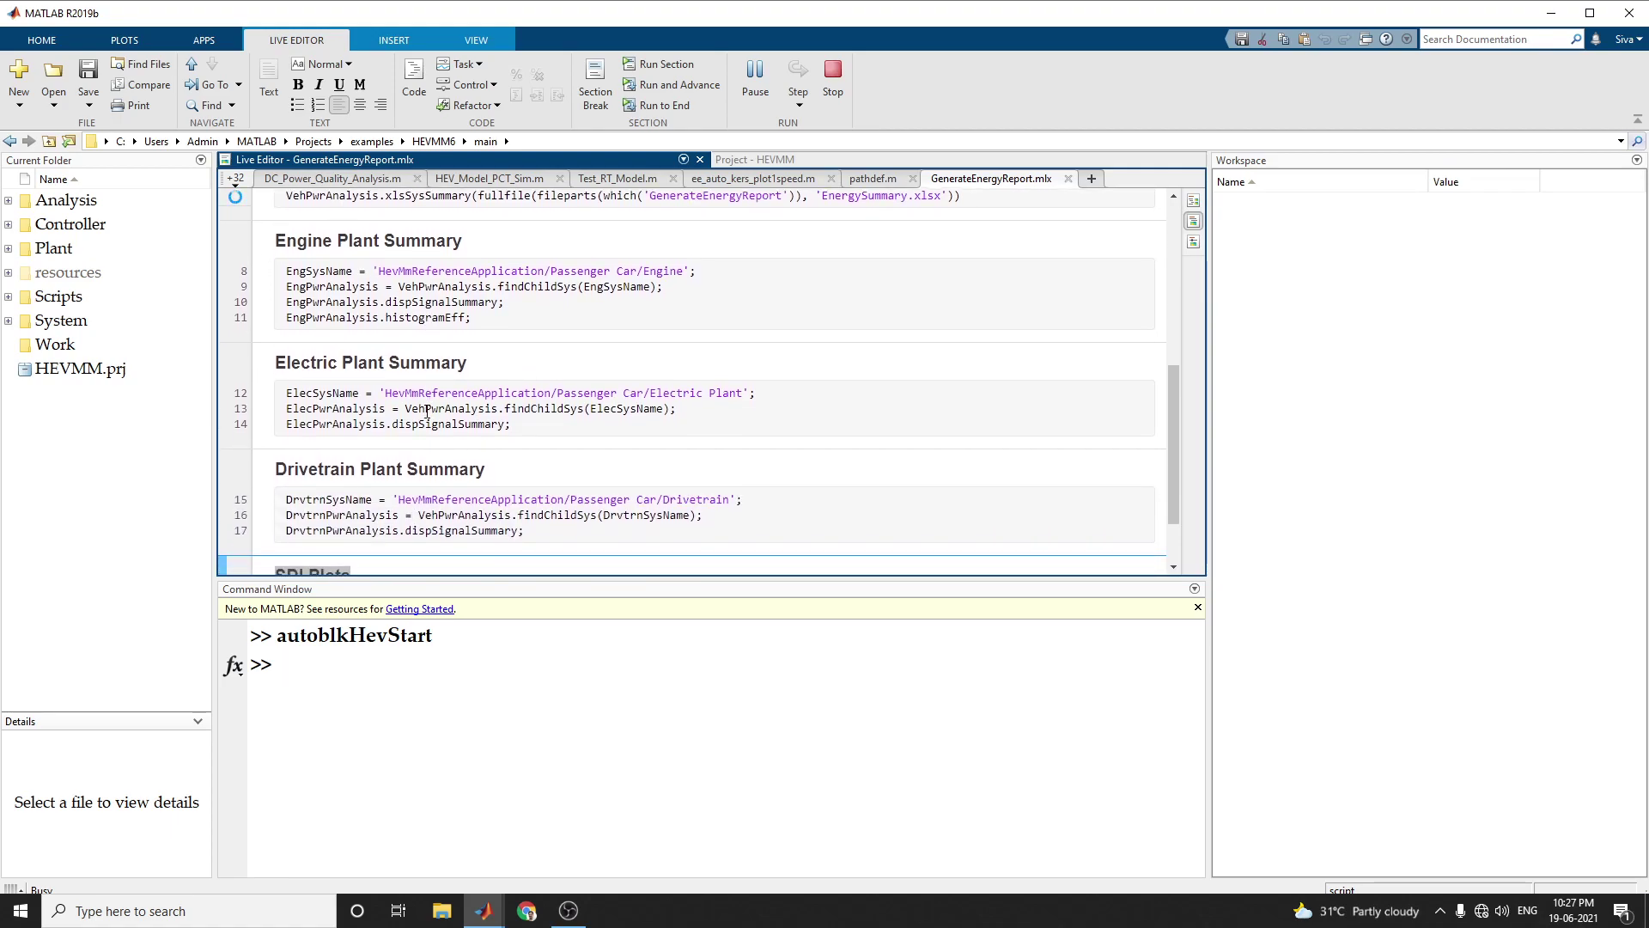
scroll(427, 412, "down", 2)
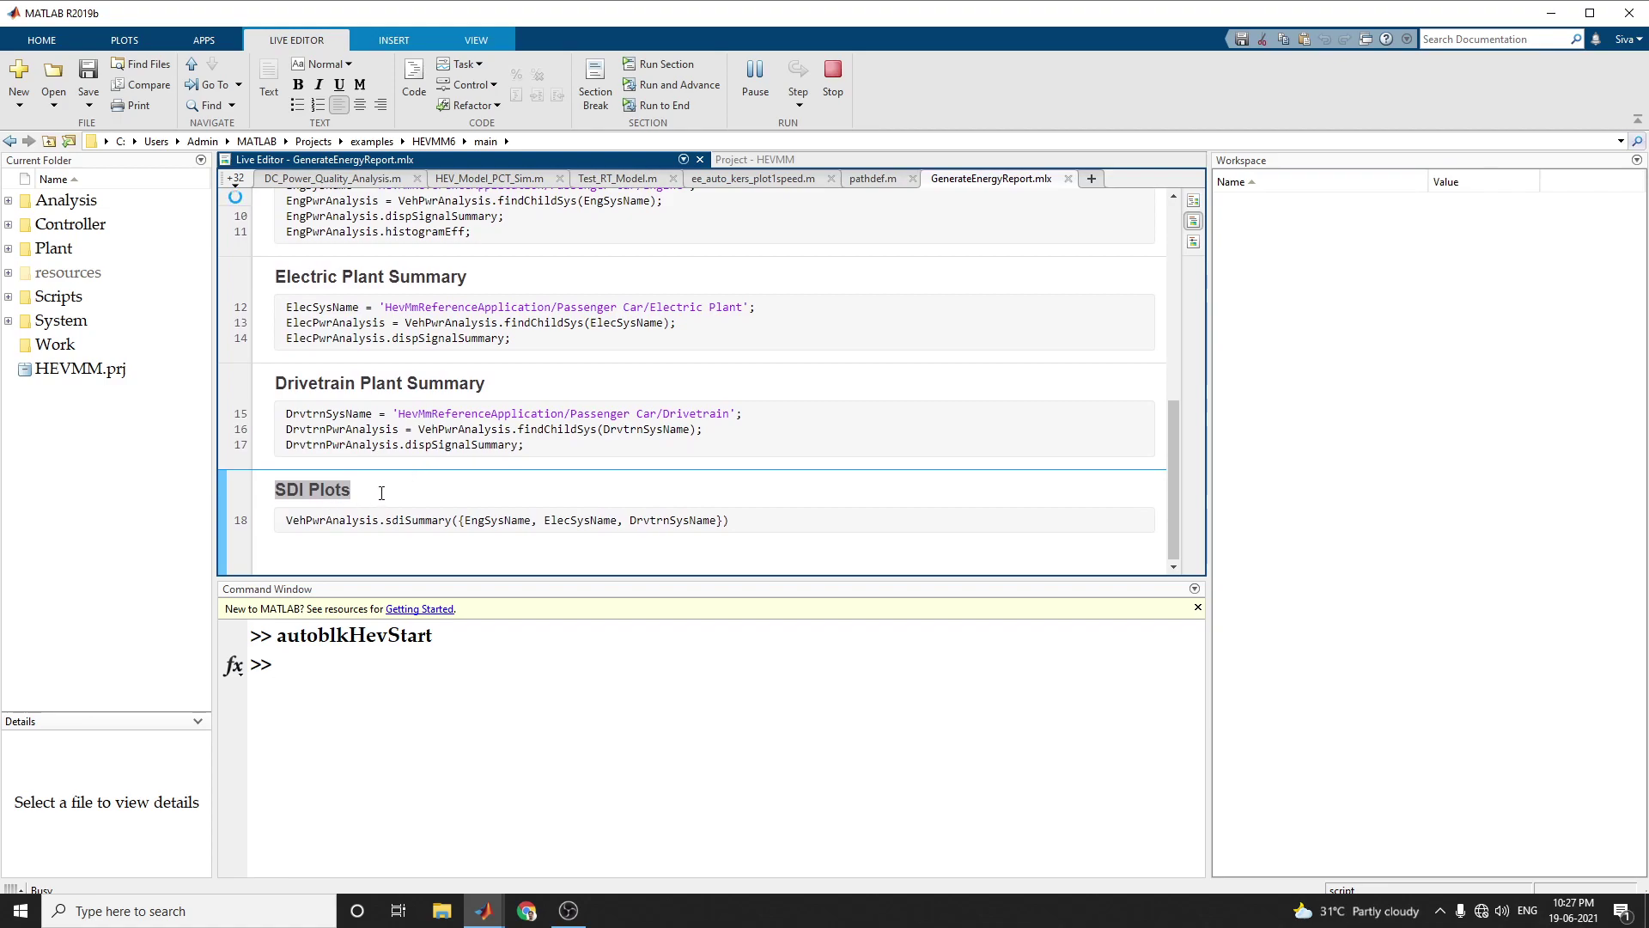
left_click(349, 500)
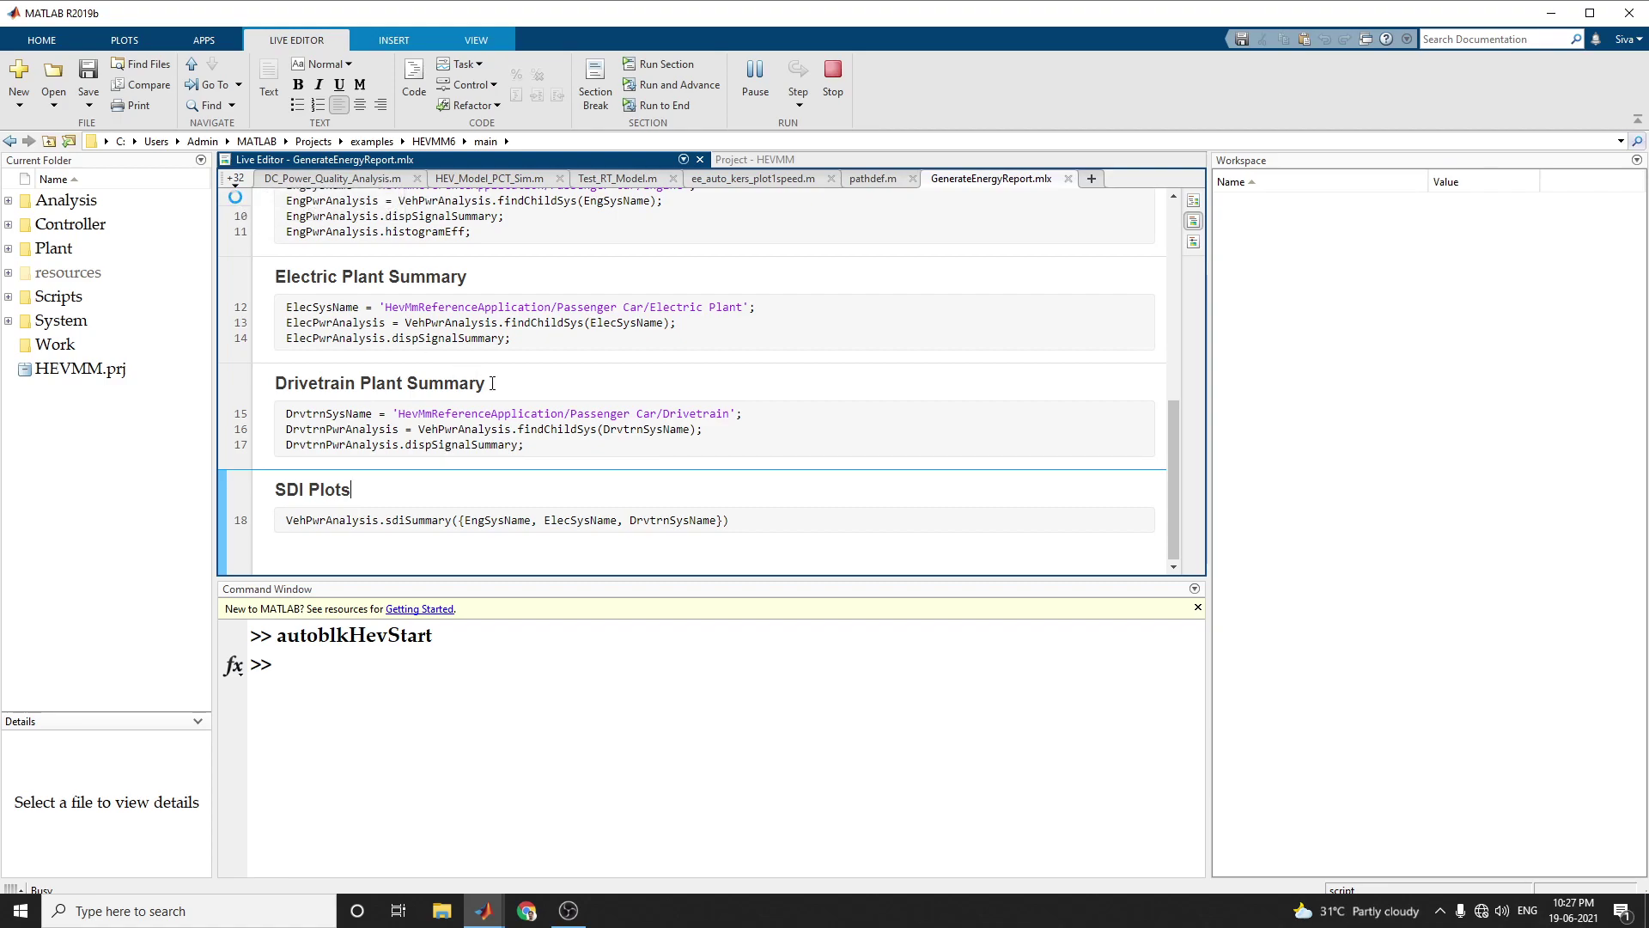
scroll(530, 333, "up", 10)
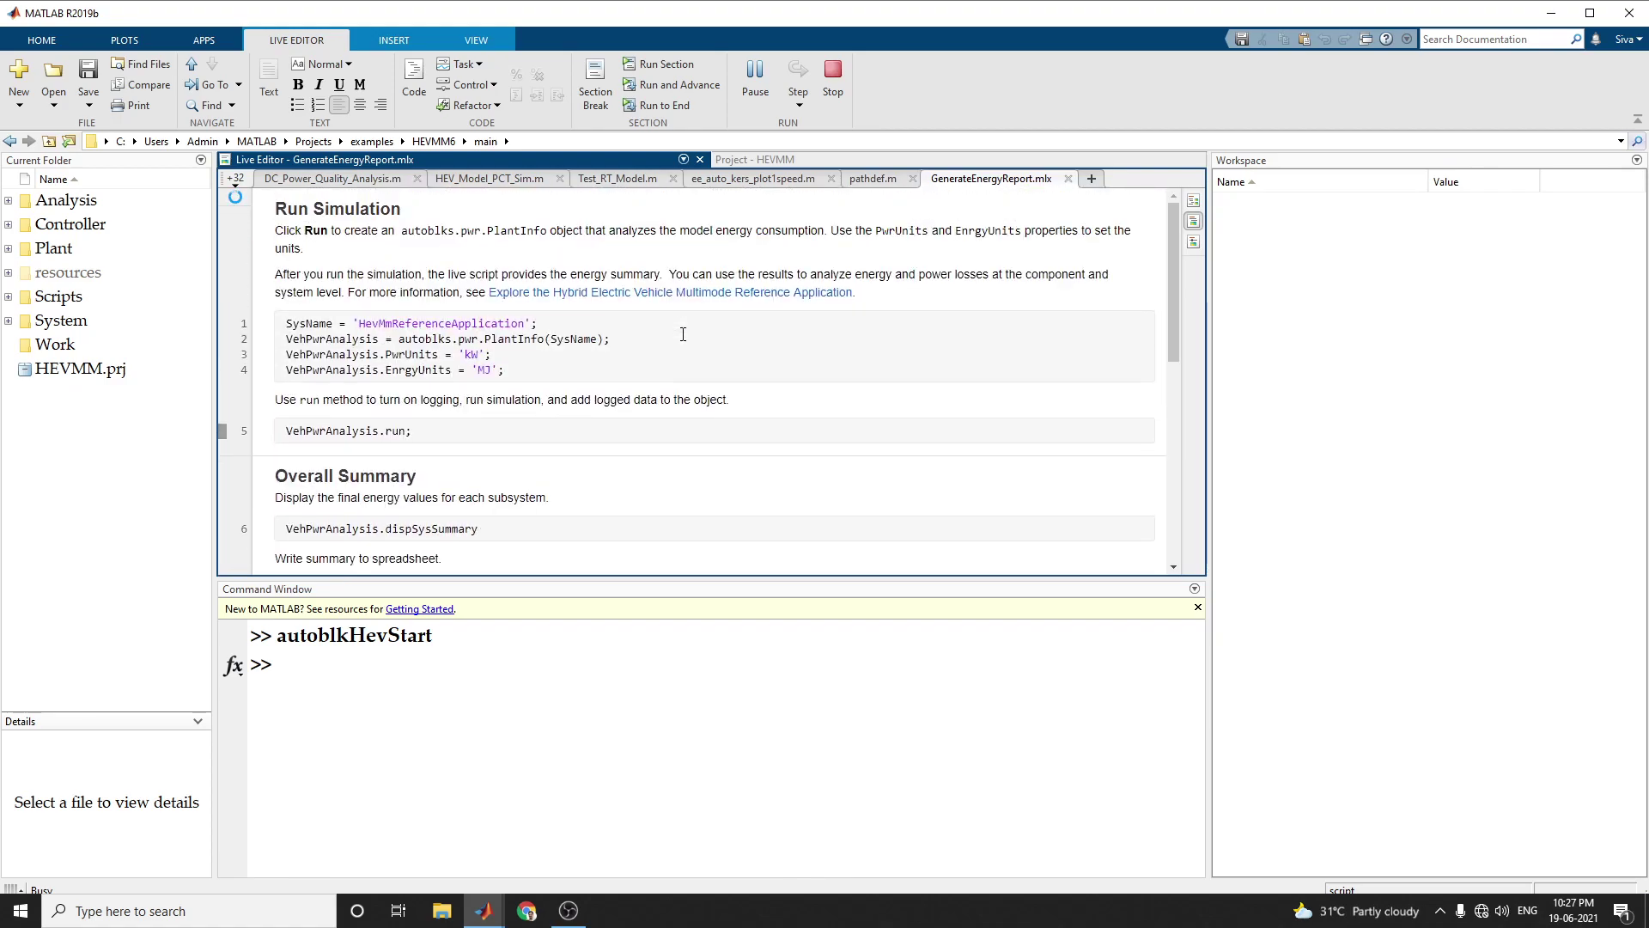
scroll(683, 334, "down", 10)
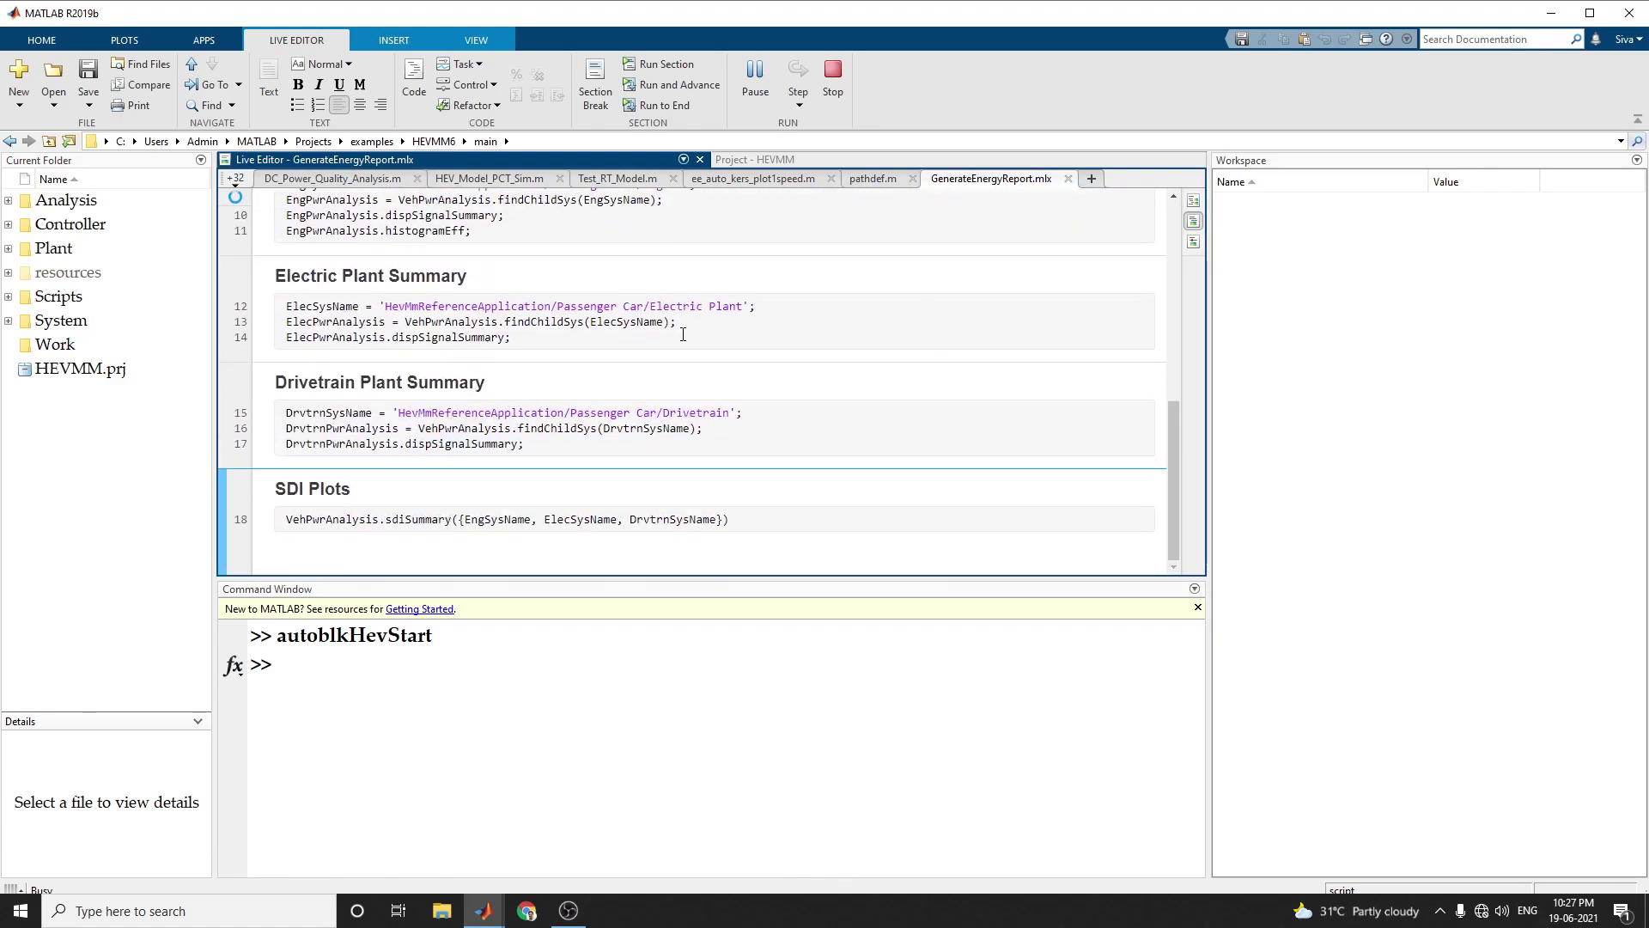
scroll(683, 334, "up", 10)
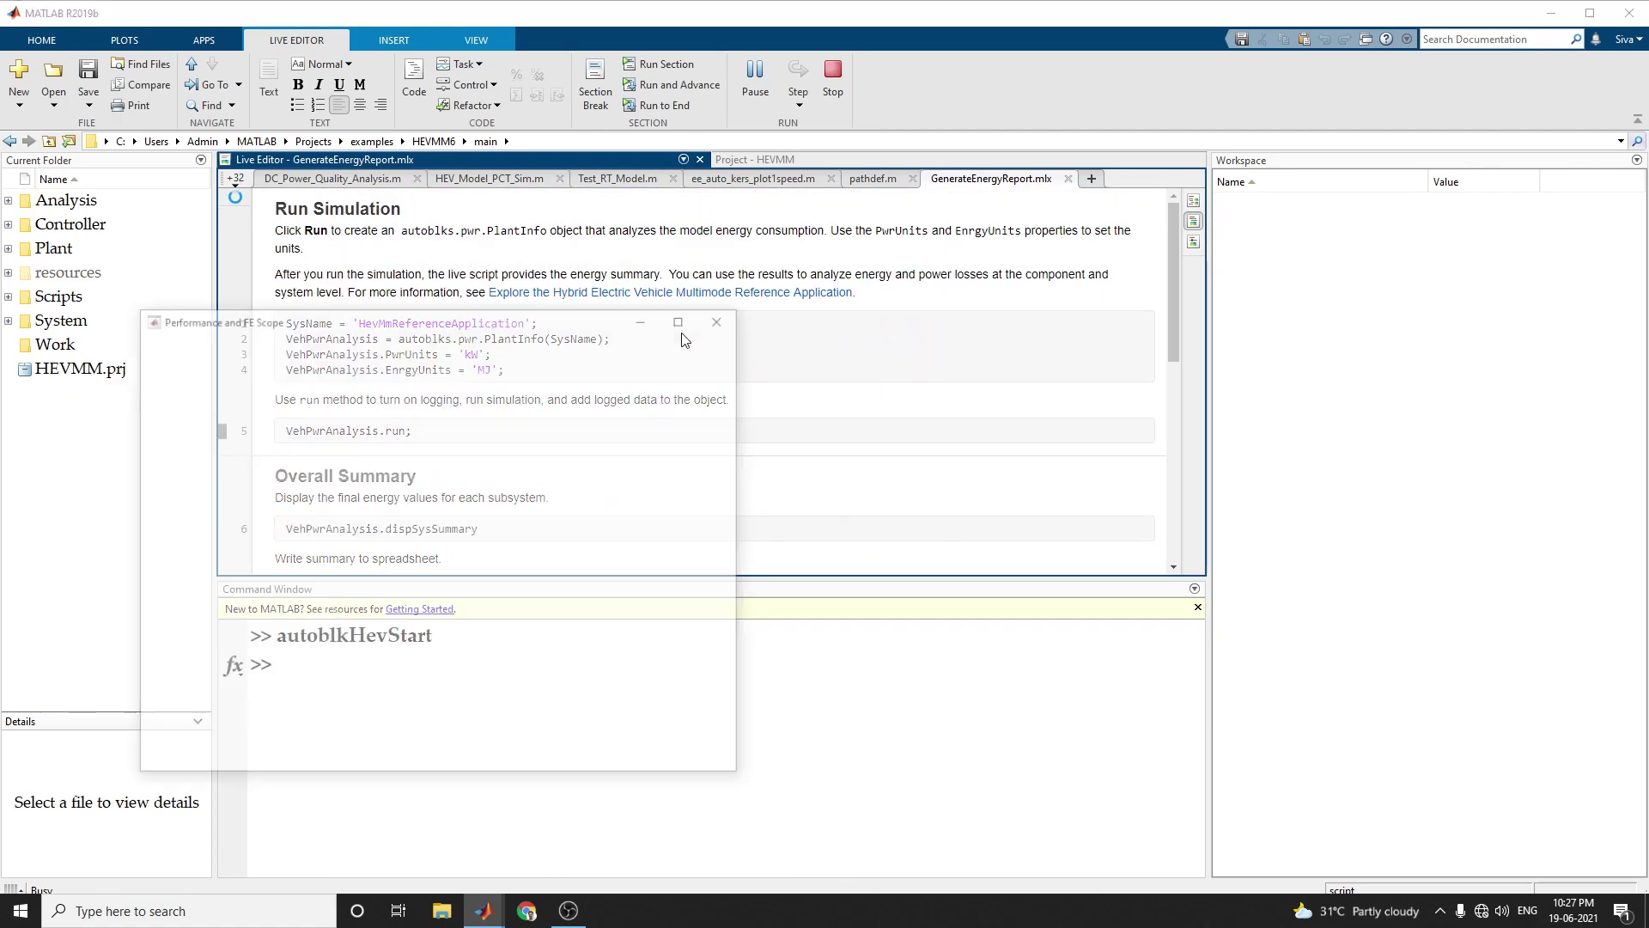
Move the Performance and FE Scope window clear of the live script's code.
left_click_drag(535, 337, 1297, 101)
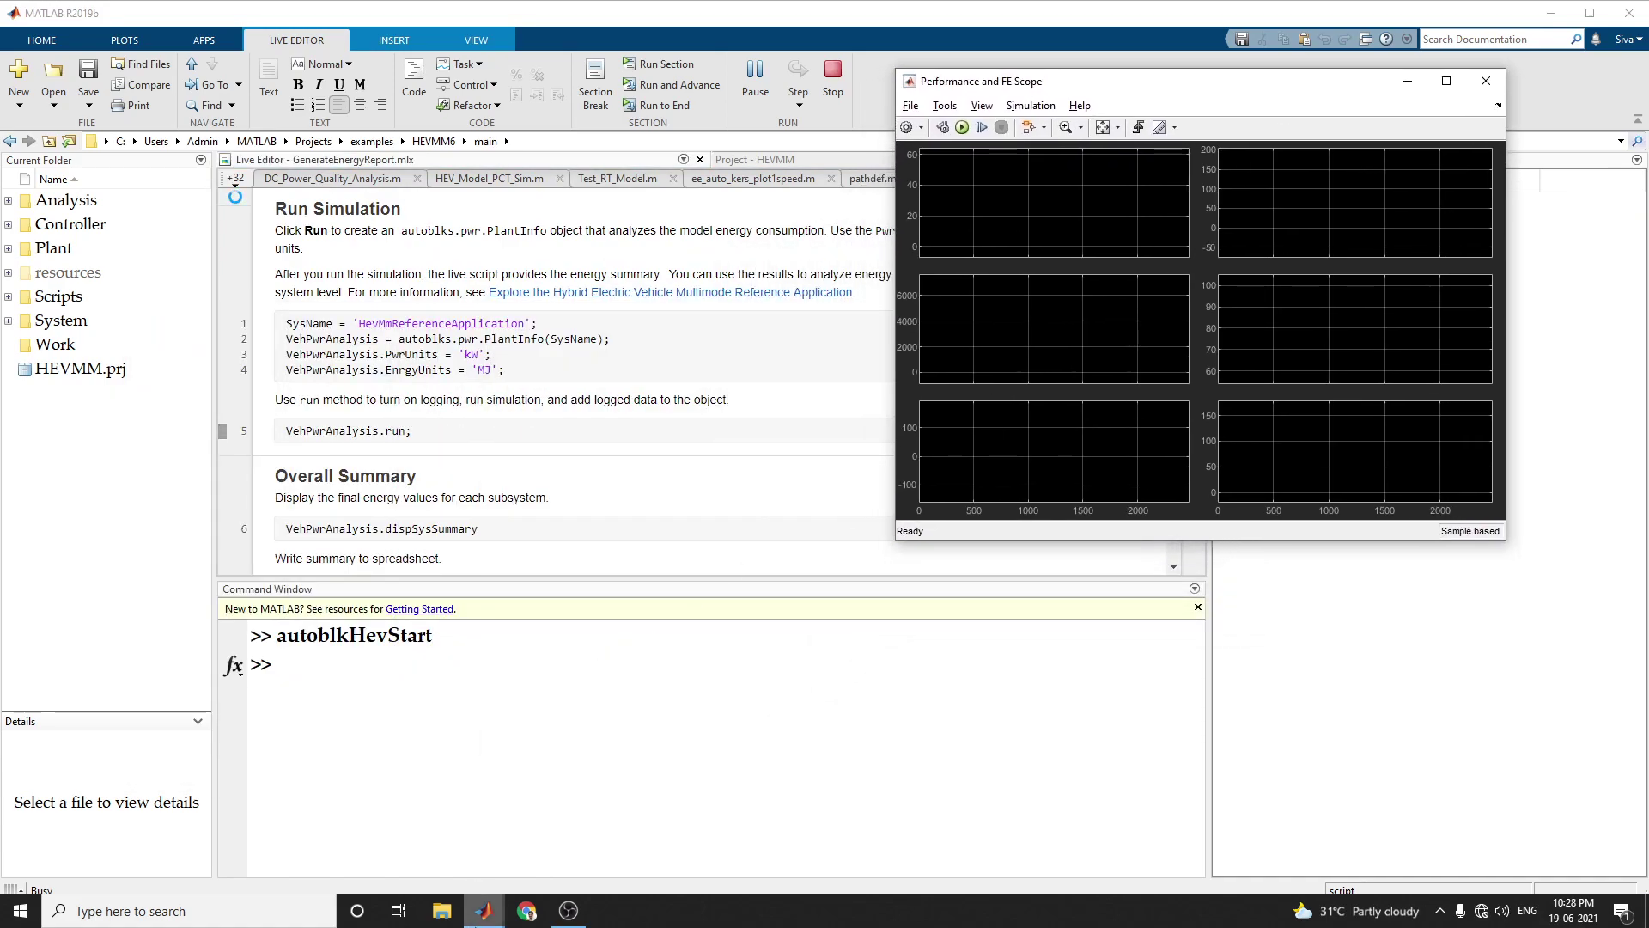
mouse_move(484, 919)
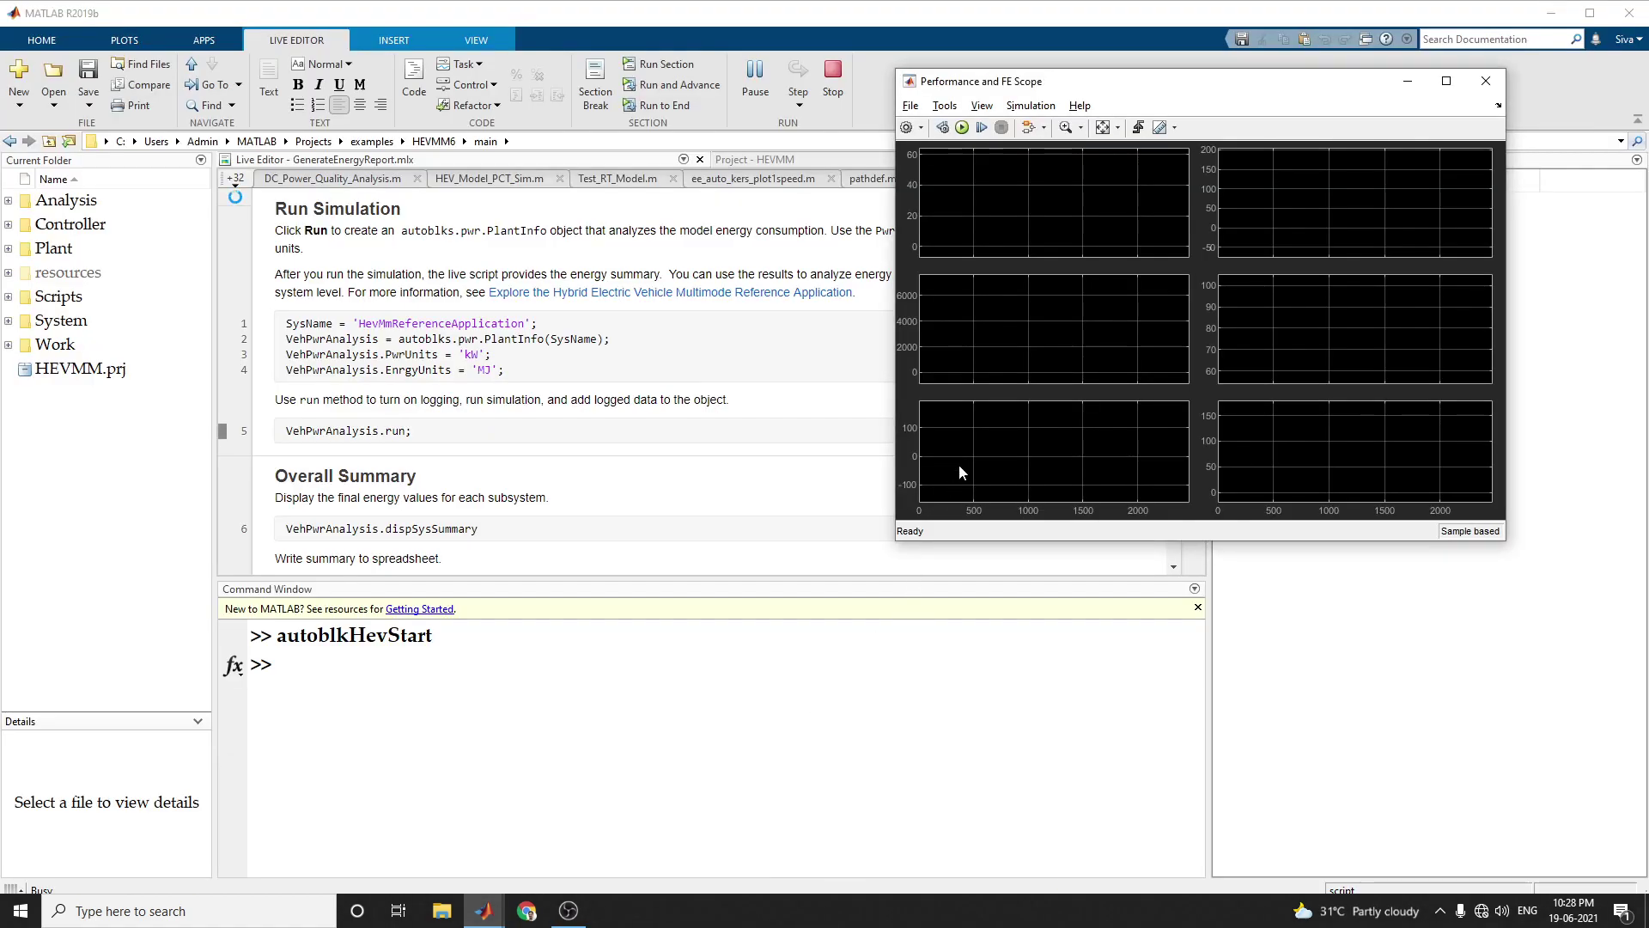
Move the Performance and FE Scope window further off the live script and place the cursor at the SDI Plots heading.
left_click_drag(1138, 90, 1226, 47)
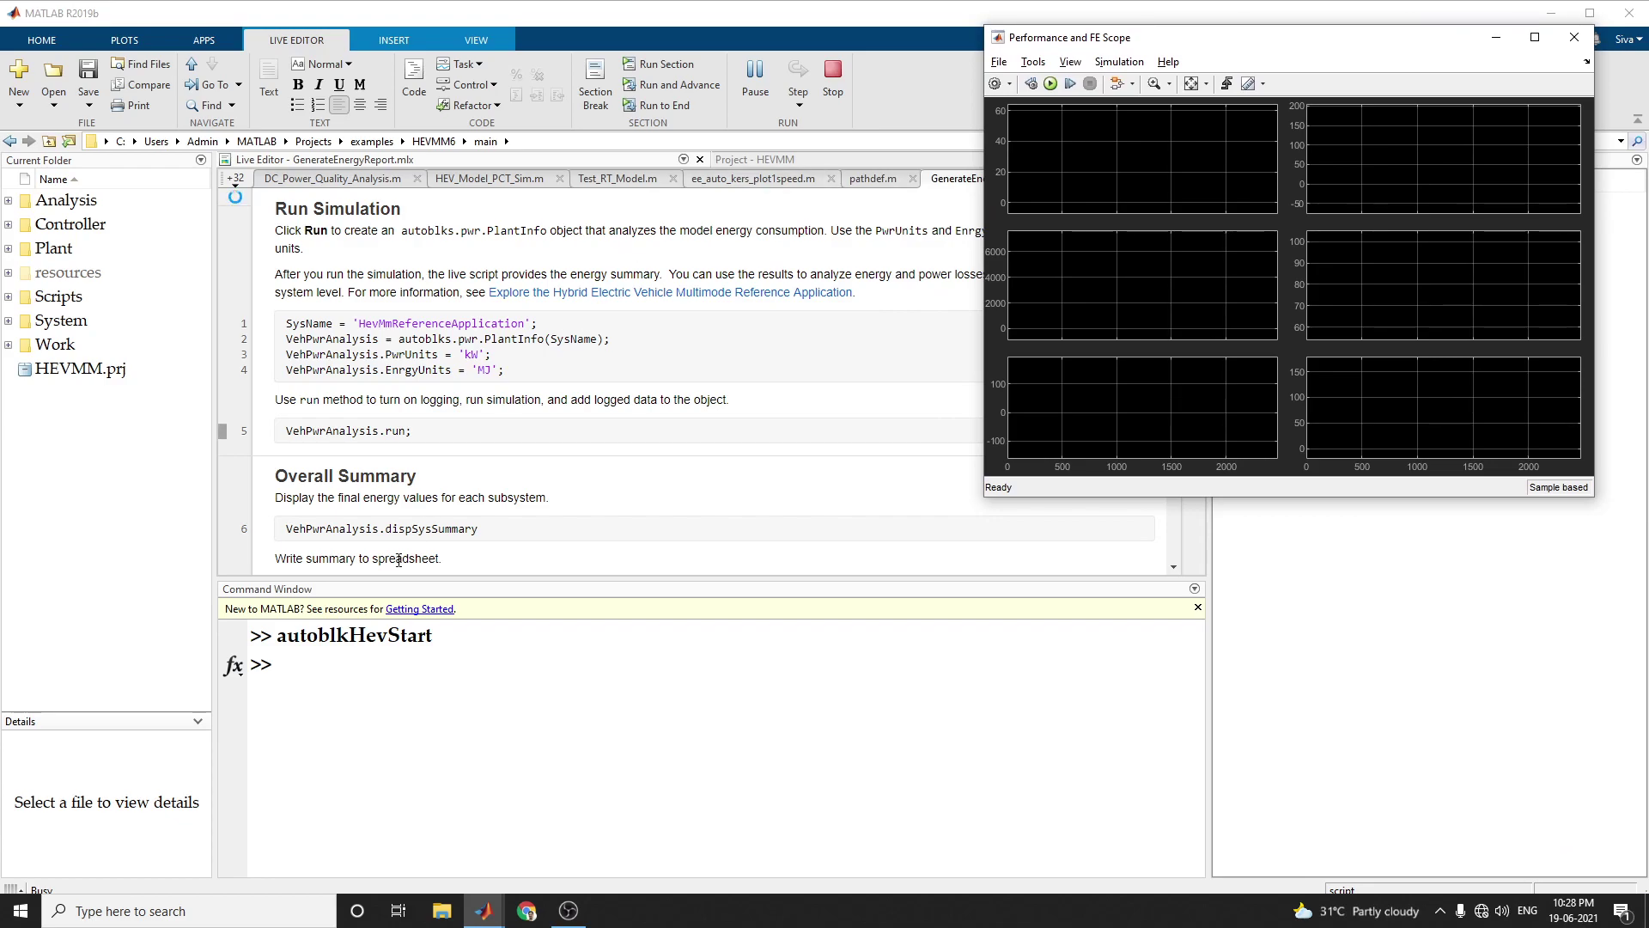
scroll(421, 495, "down", 5)
scroll(421, 495, "down", 3)
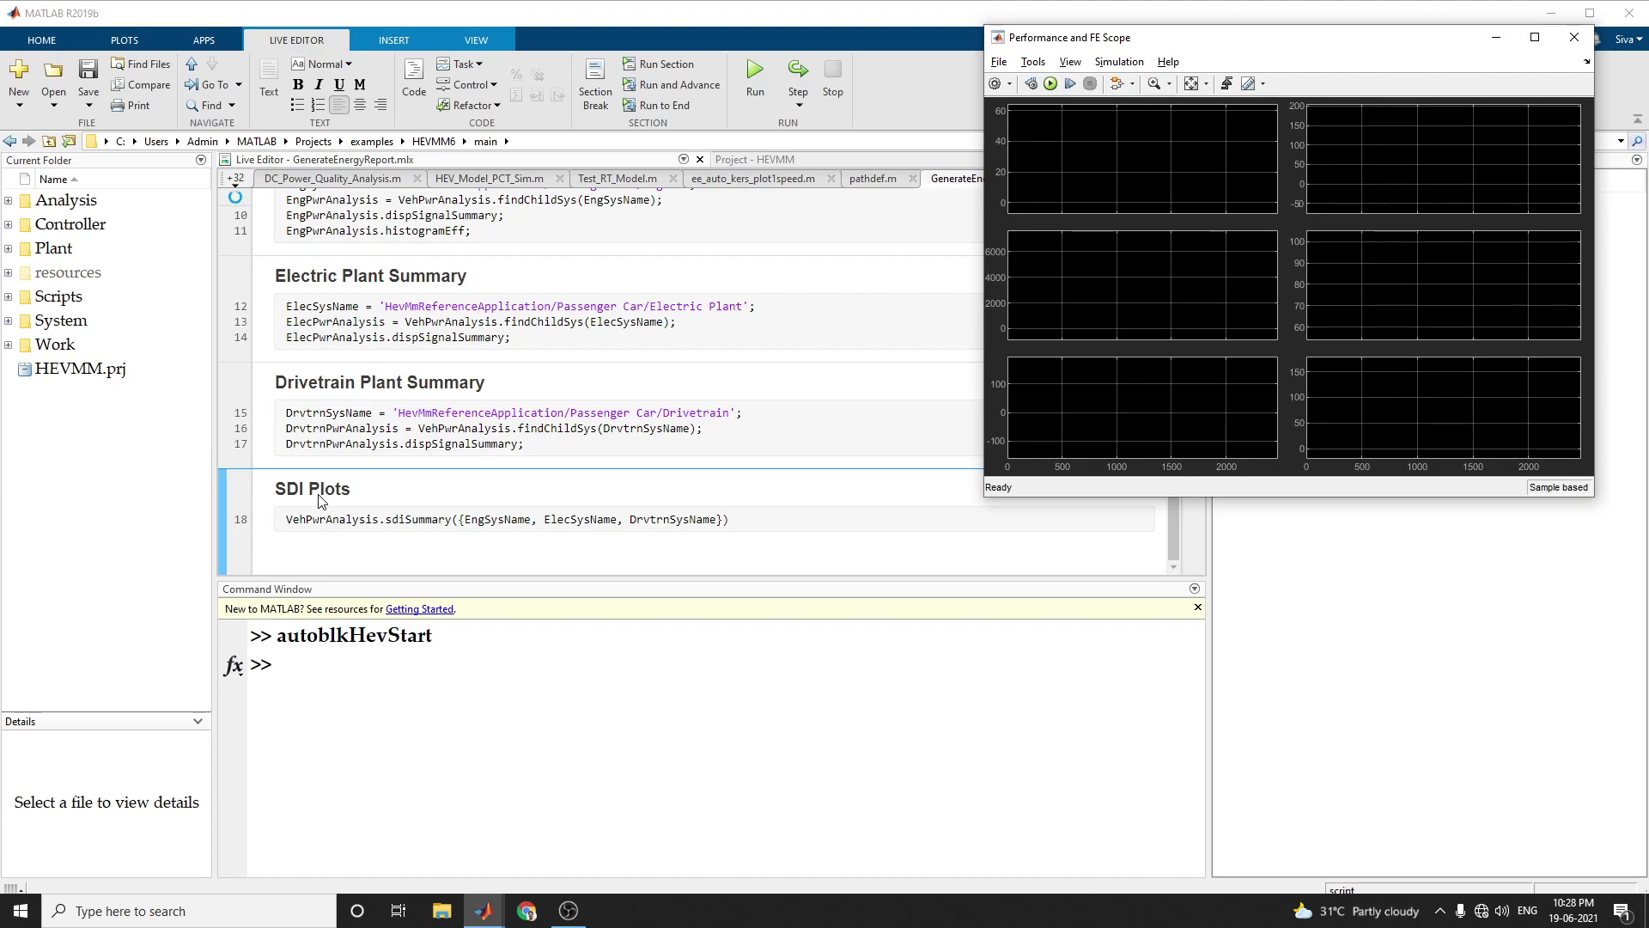
left_click(319, 498)
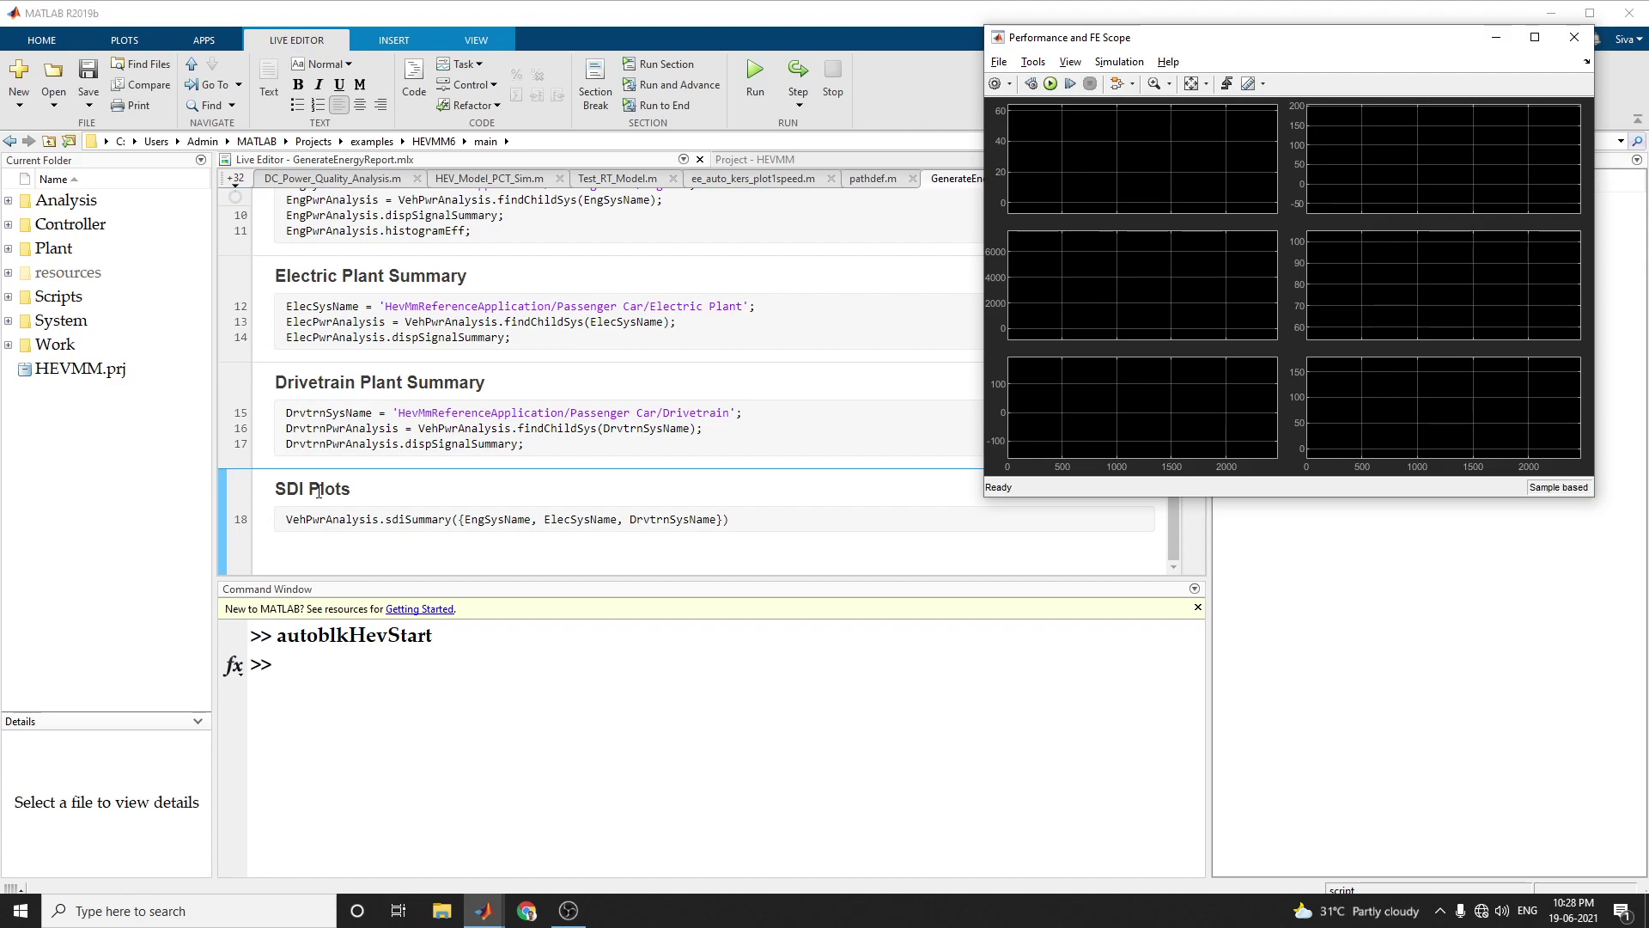
Try to start the simulation from the Performance and FE Scope and check the progress in the HevMmReferenceApplication model.
left_click(1051, 84)
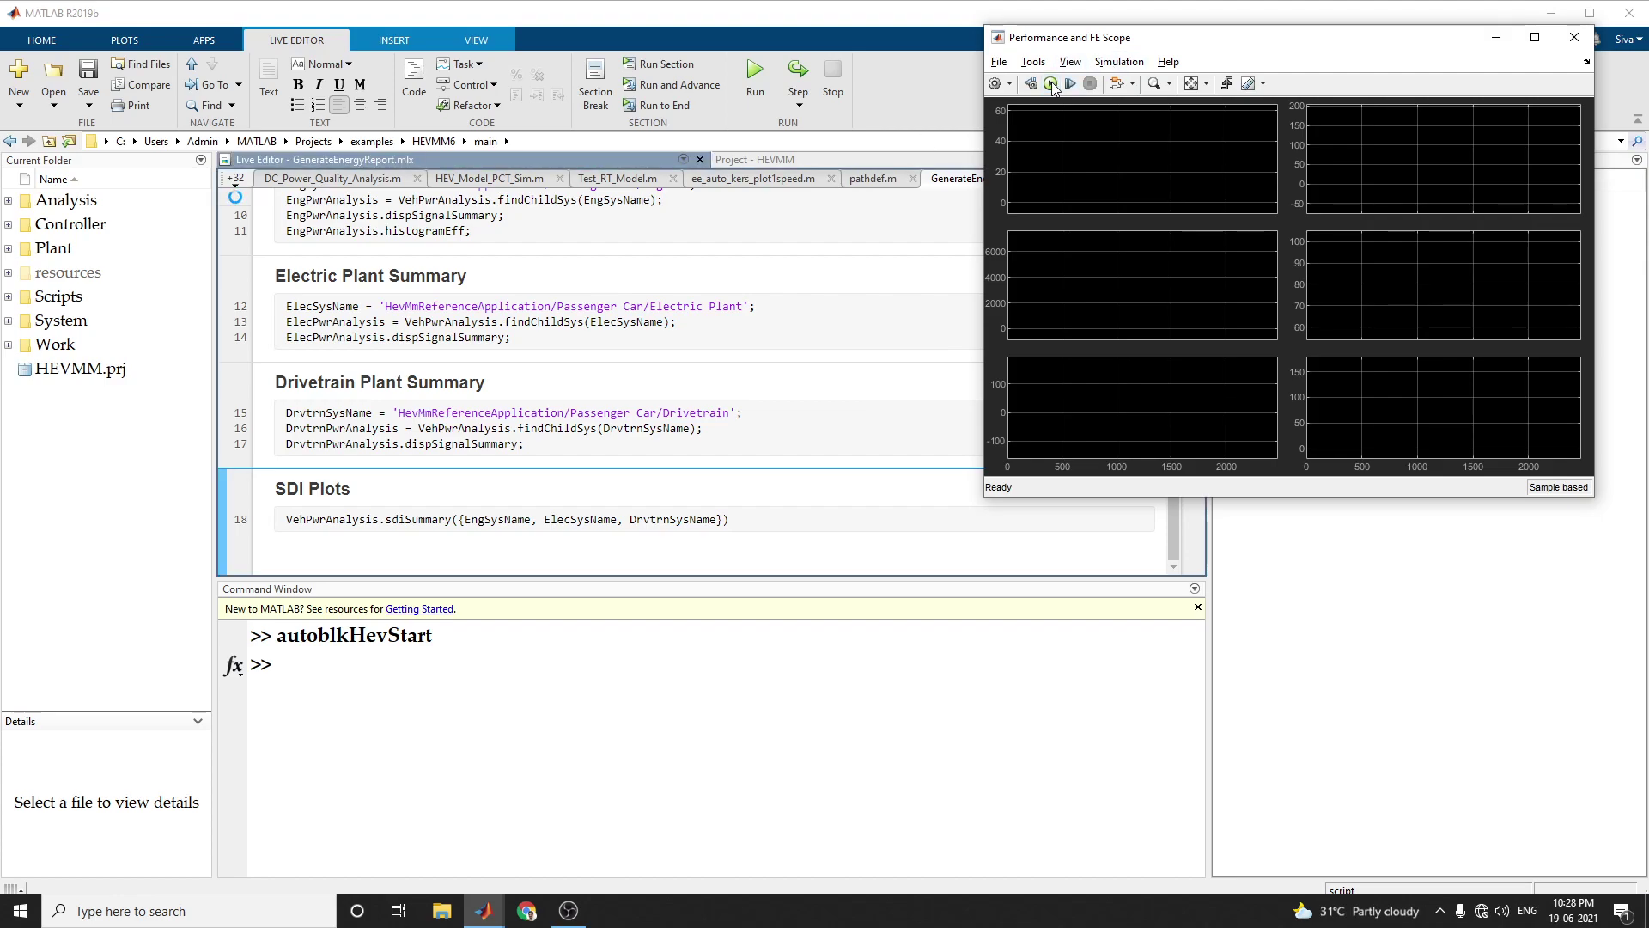
mouse_move(485, 918)
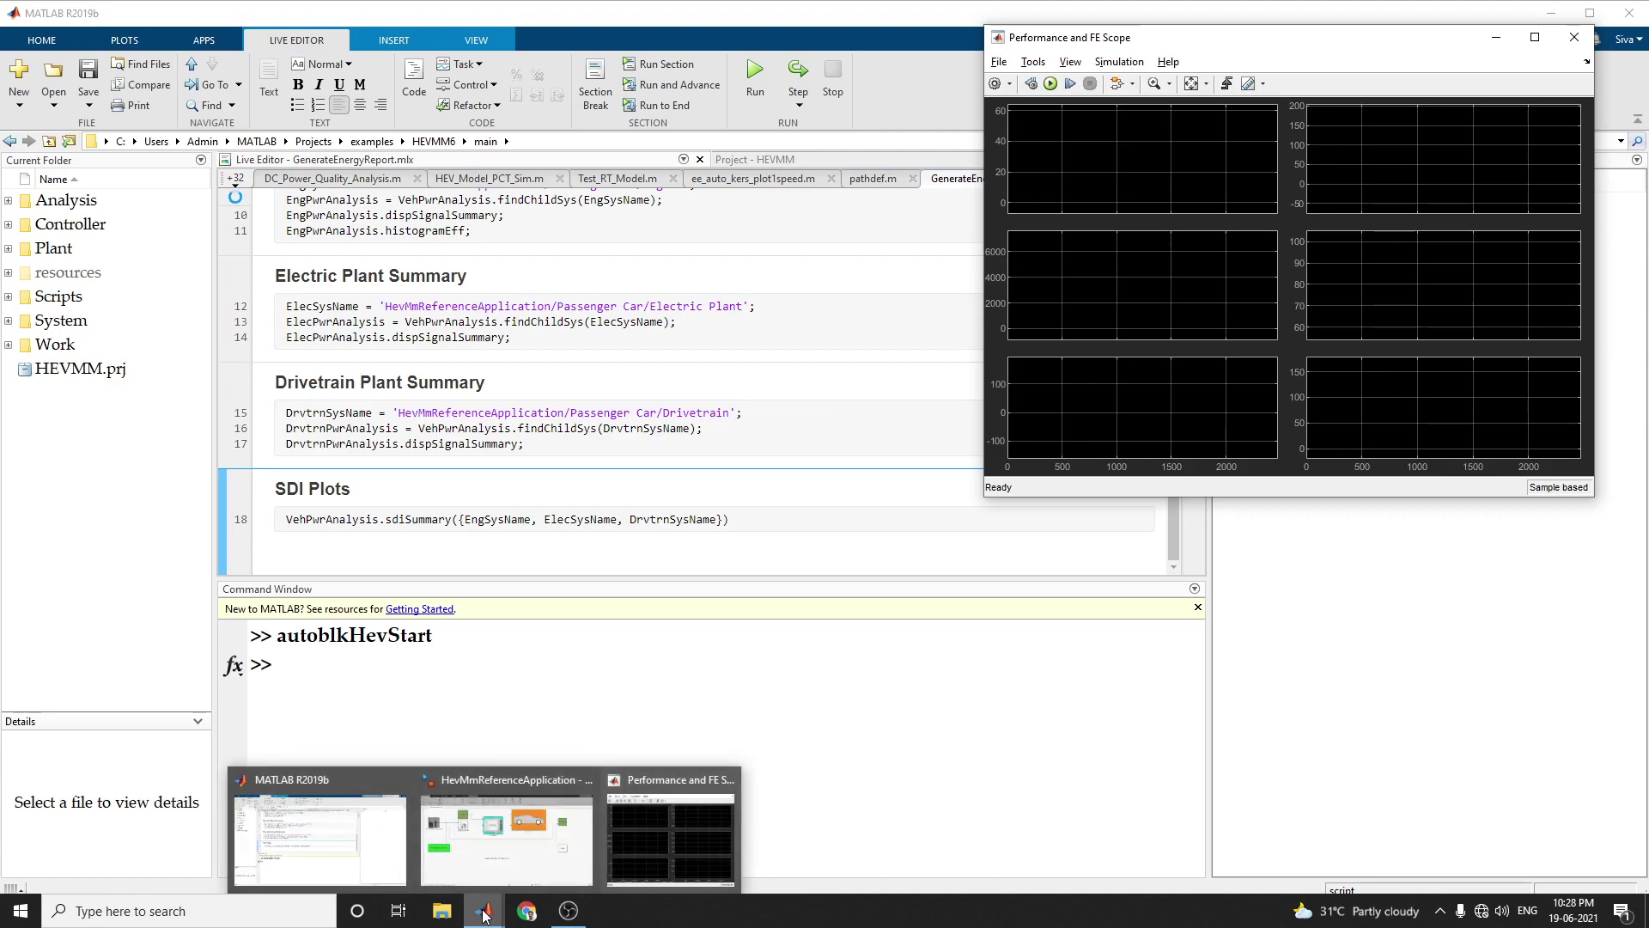
left_click(541, 841)
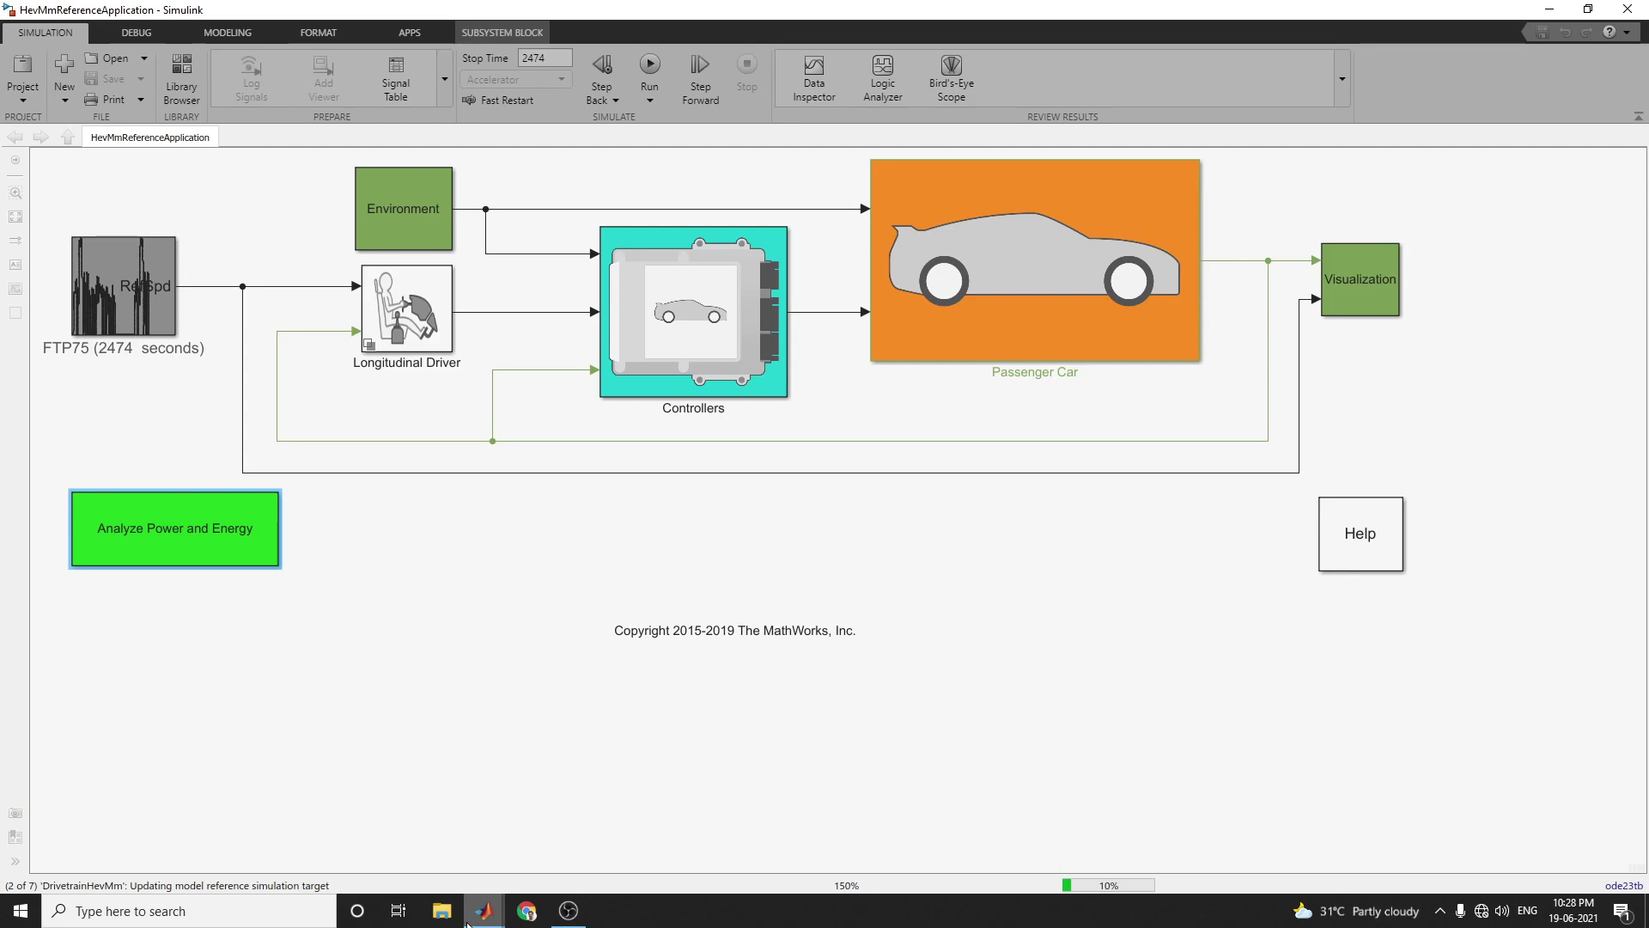
Return to the GenerateEnergyReport live script and check its Run Simulation, Overall, Engine and Electric Plant Summary sections for output.
mouse_move(467, 924)
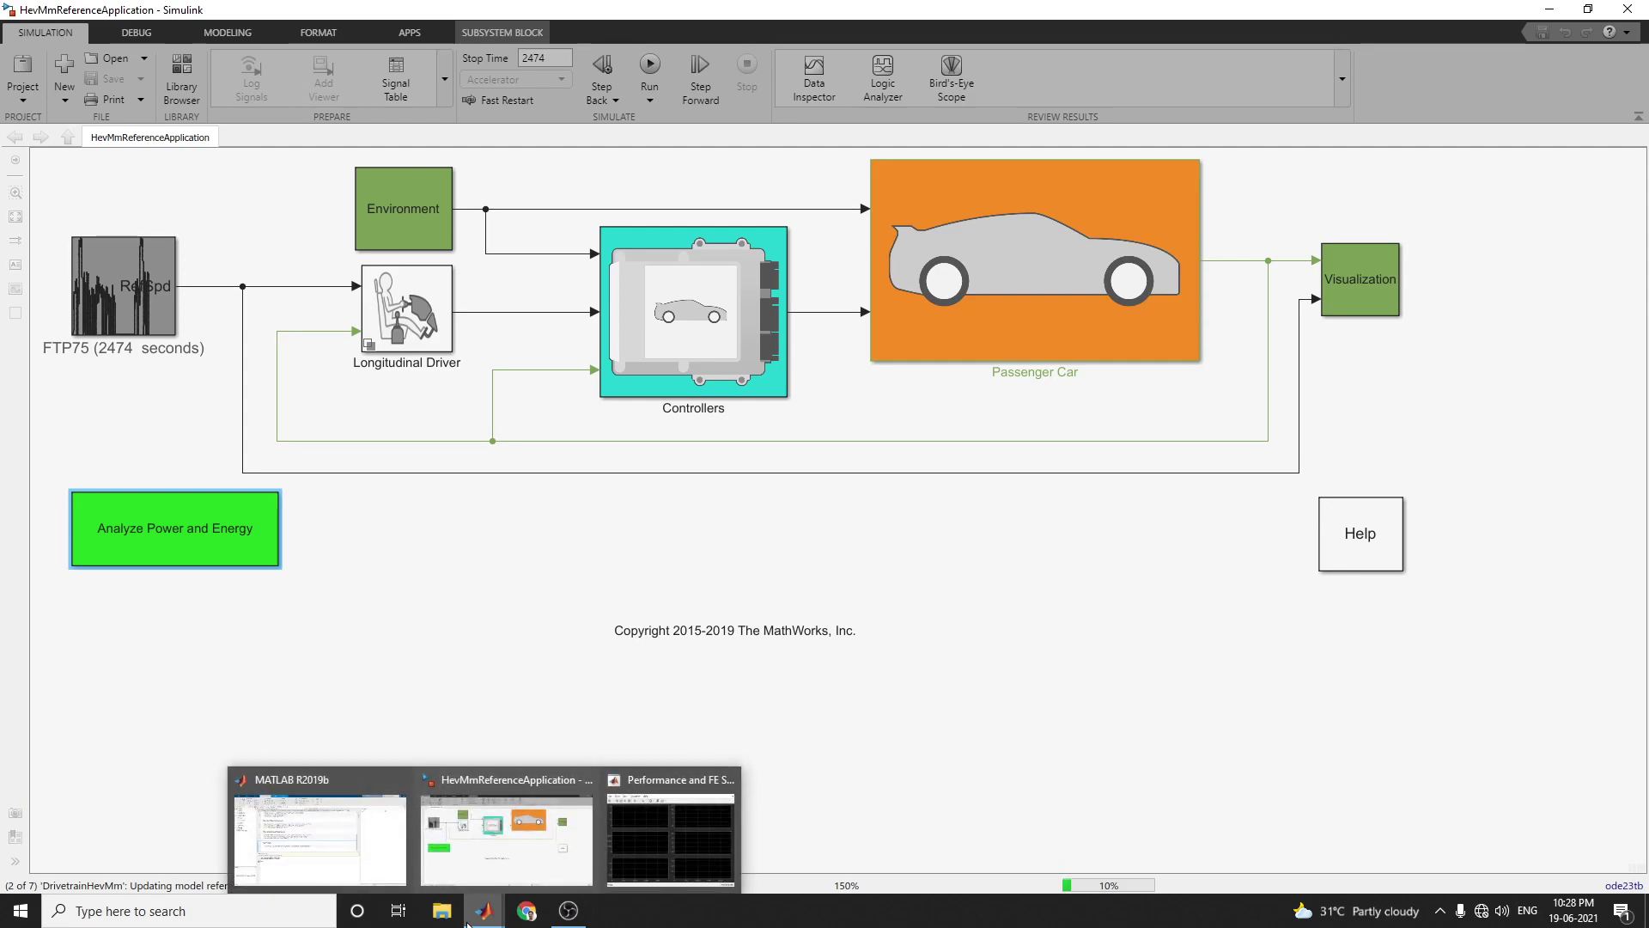
left_click(382, 868)
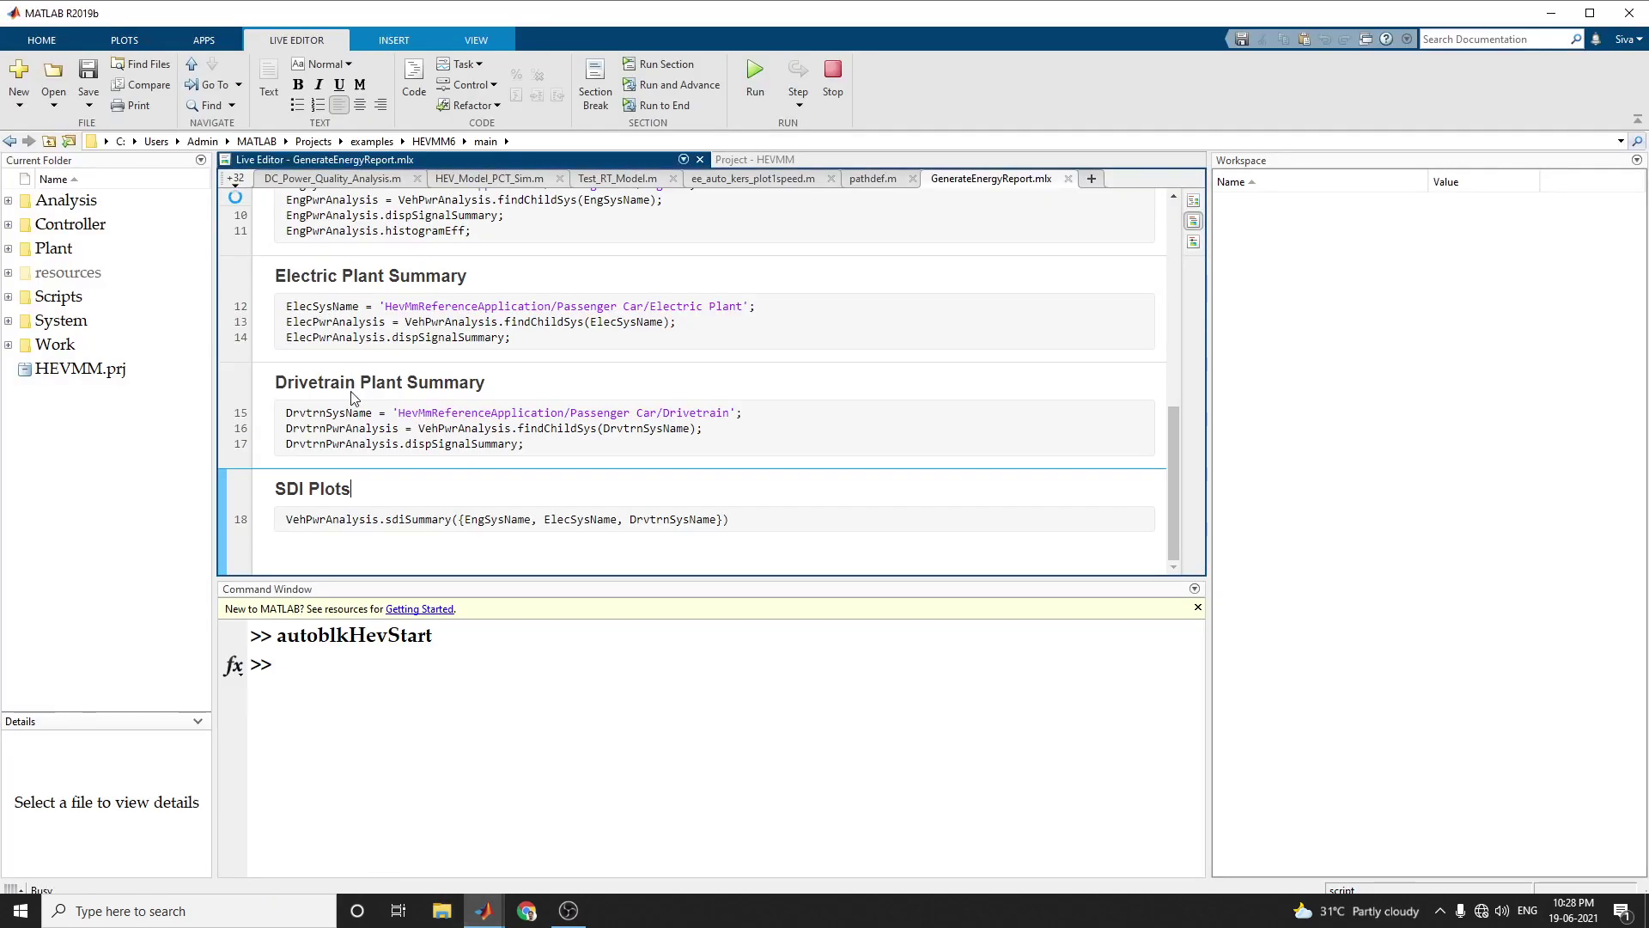
scroll(358, 328, "up", 4)
scroll(369, 344, "up", 8)
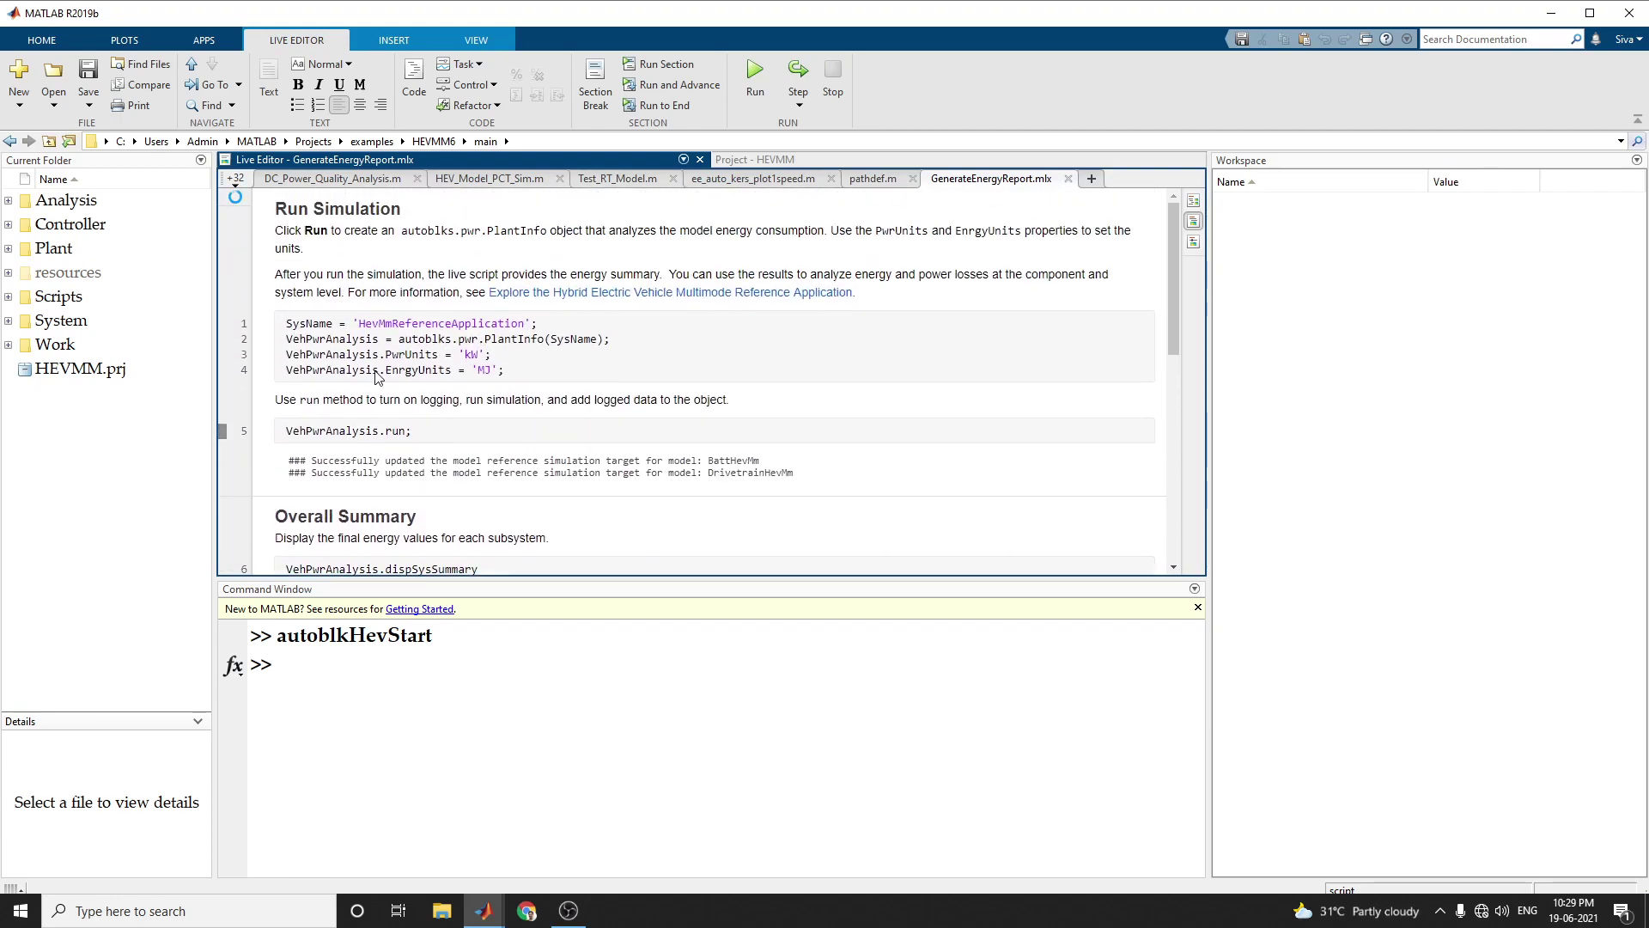
scroll(376, 378, "down", 8)
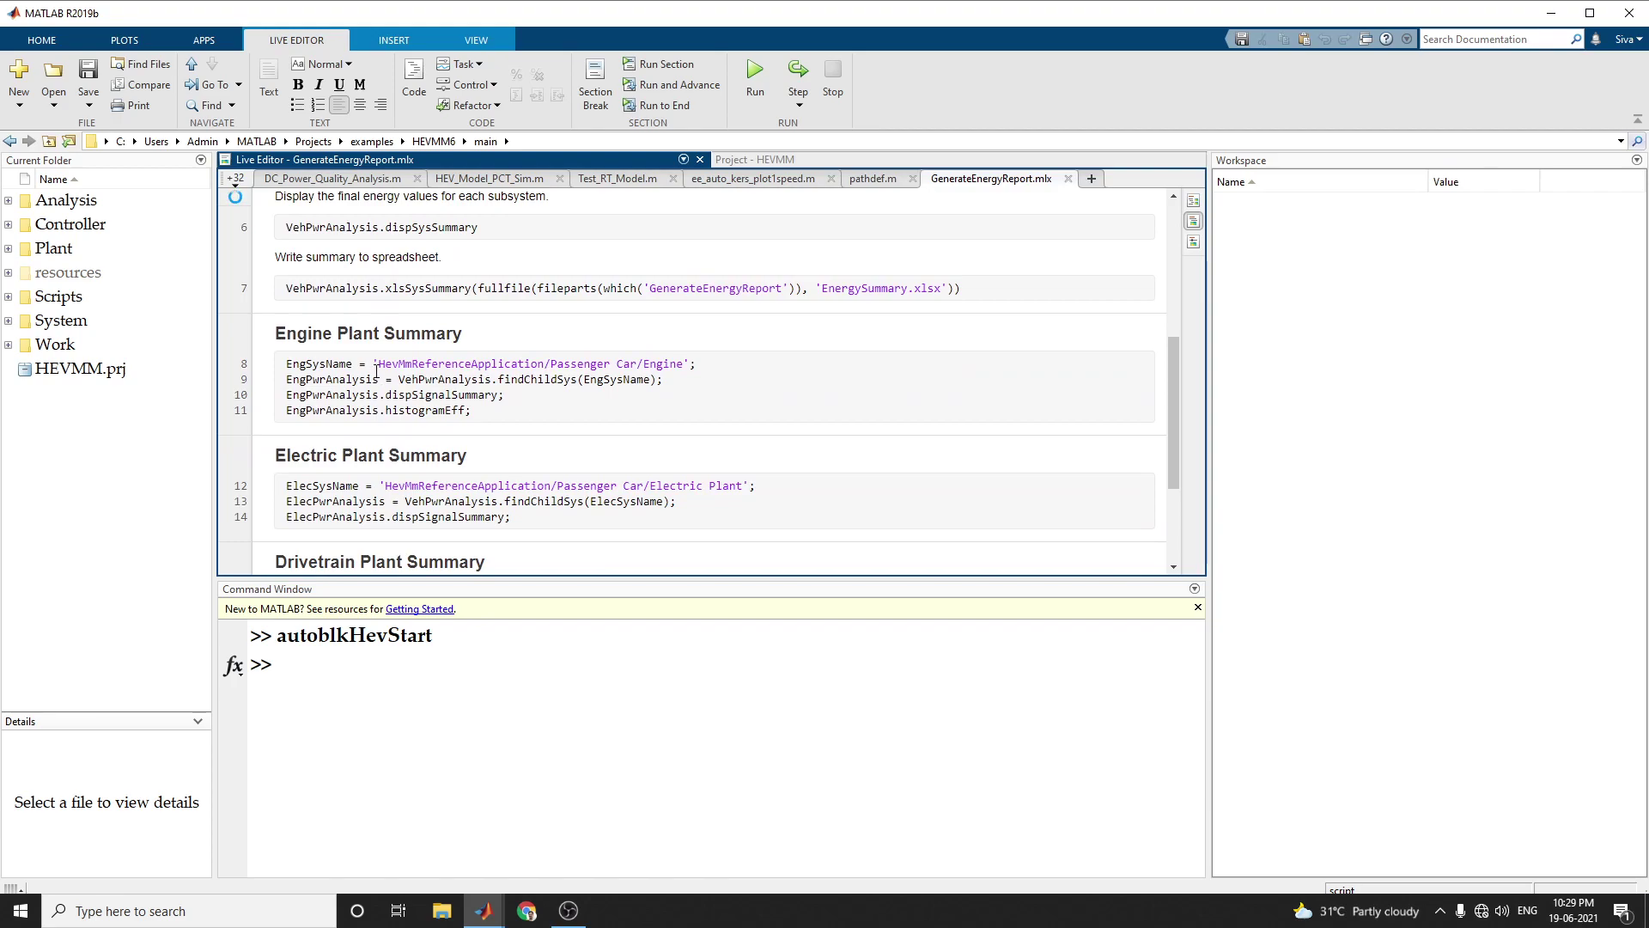
scroll(376, 374, "down", 4)
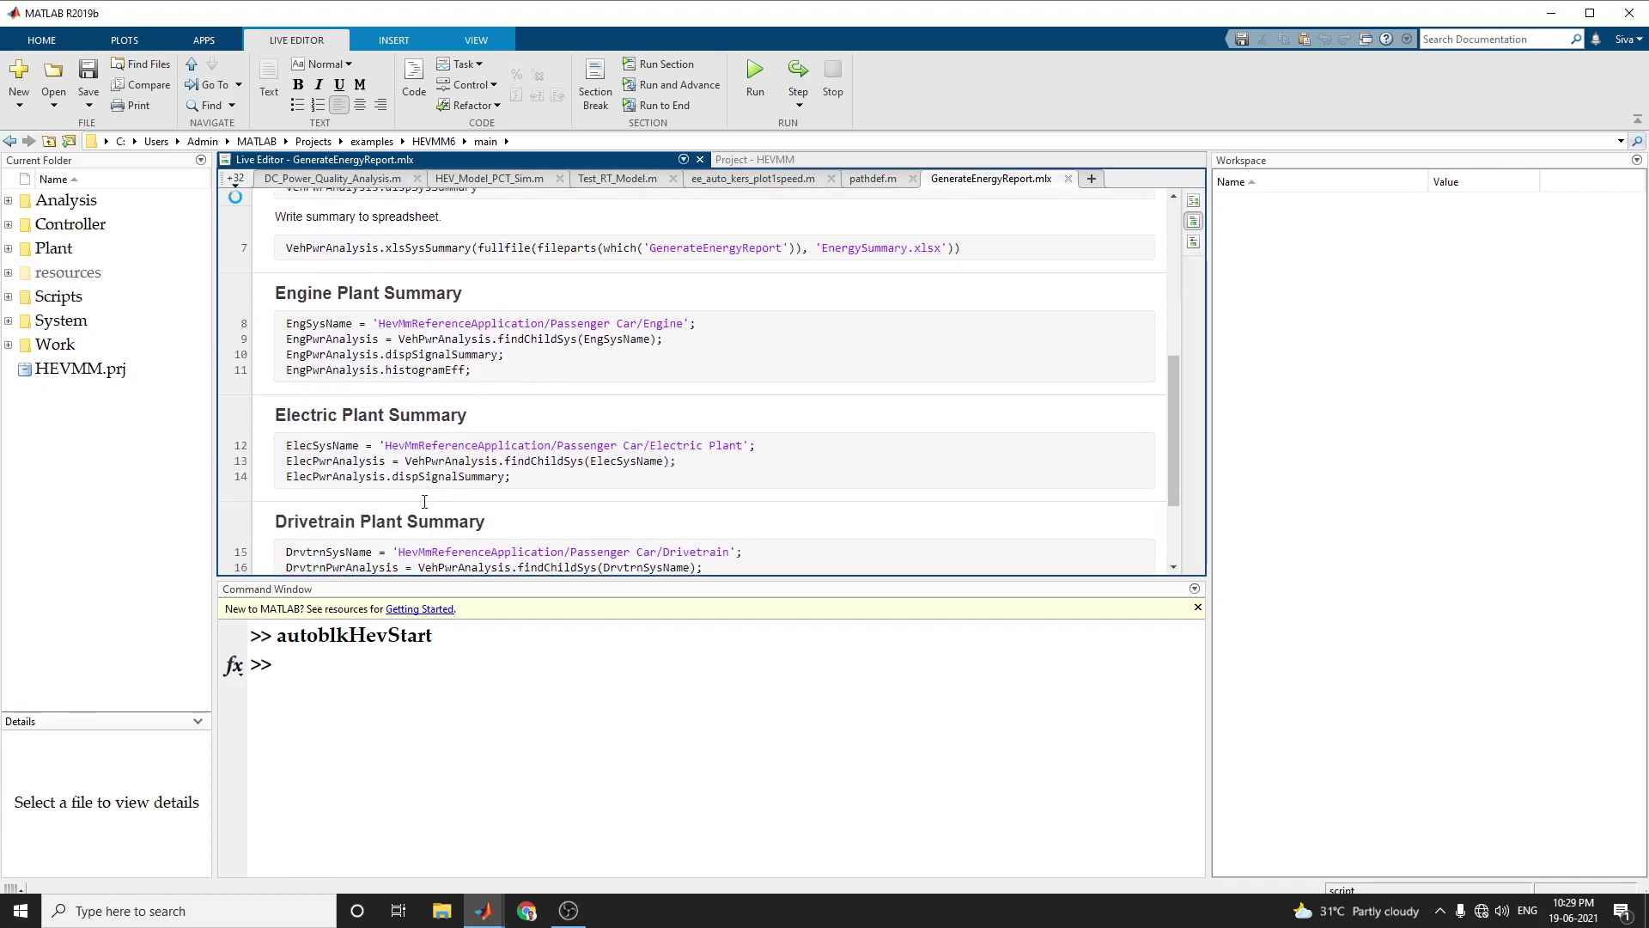
Close the stray browser window and check the simulation progress in the HevMmReferenceApplication model and the Performance and FE Scope.
left_click(527, 910)
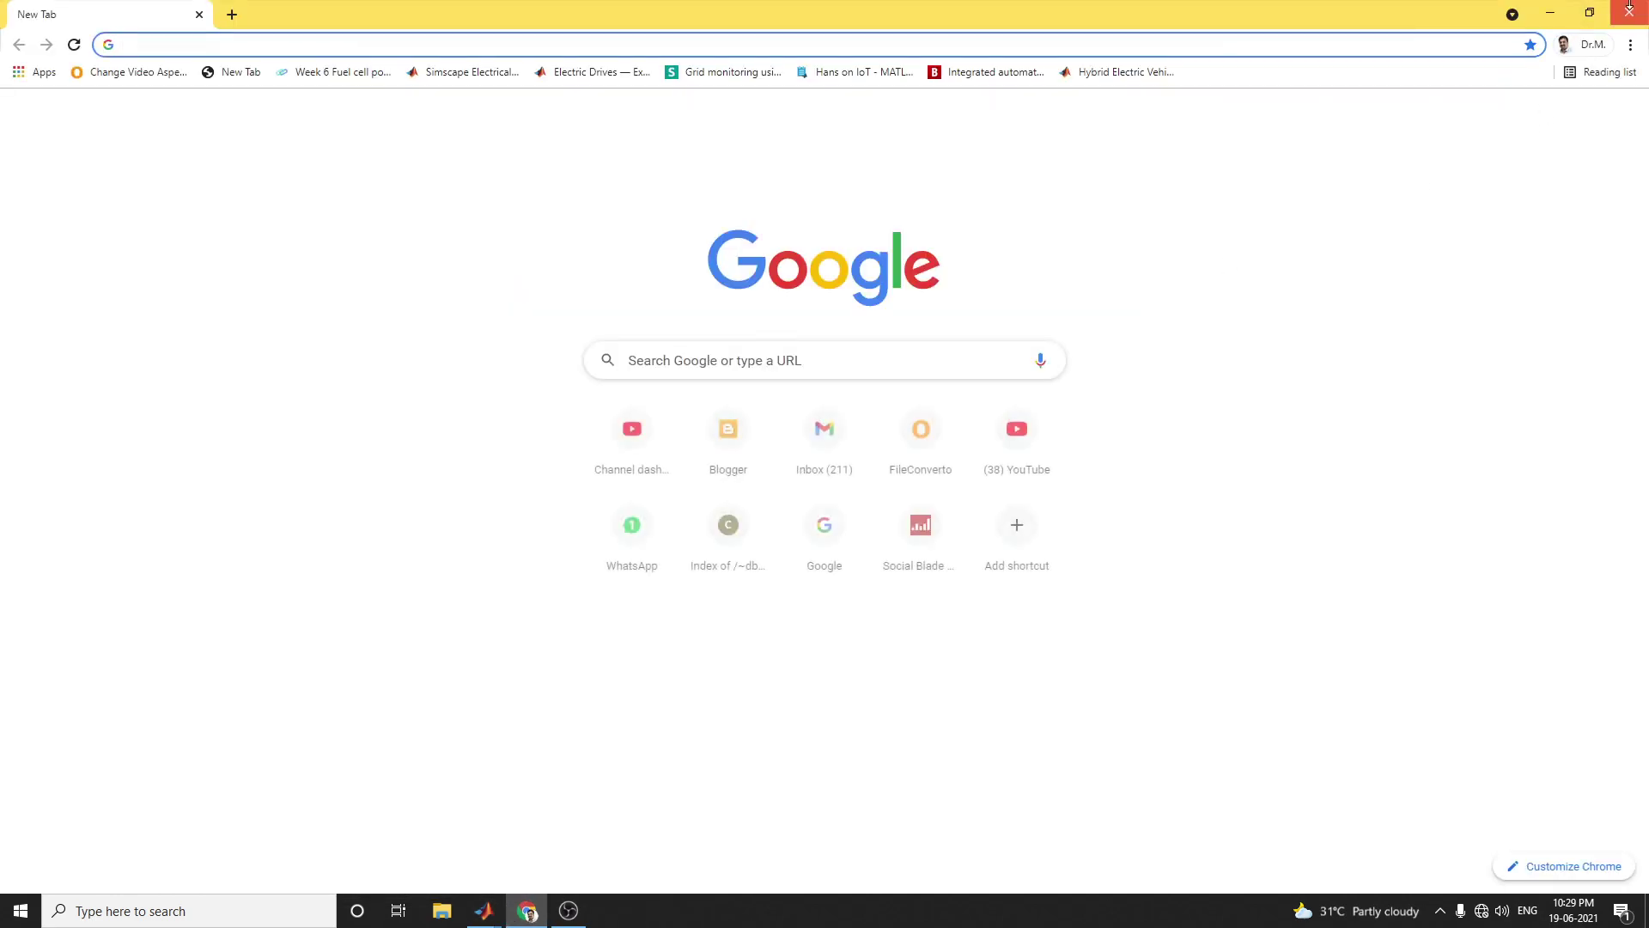
left_click(1630, 12)
mouse_move(484, 911)
left_click(517, 876)
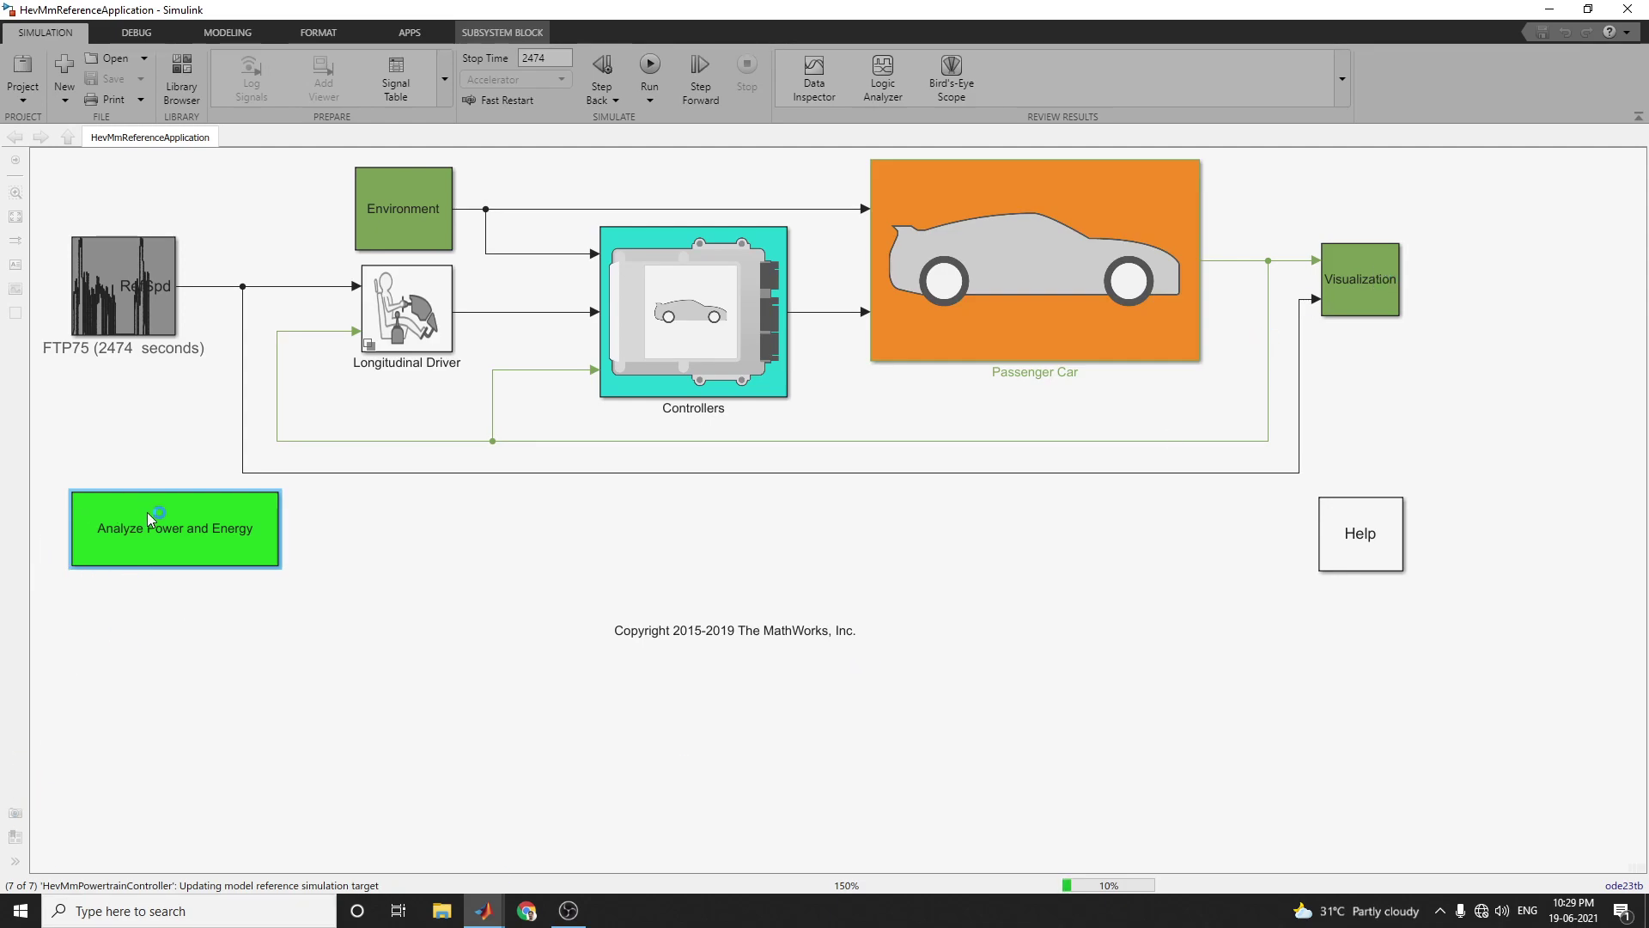
mouse_move(480, 915)
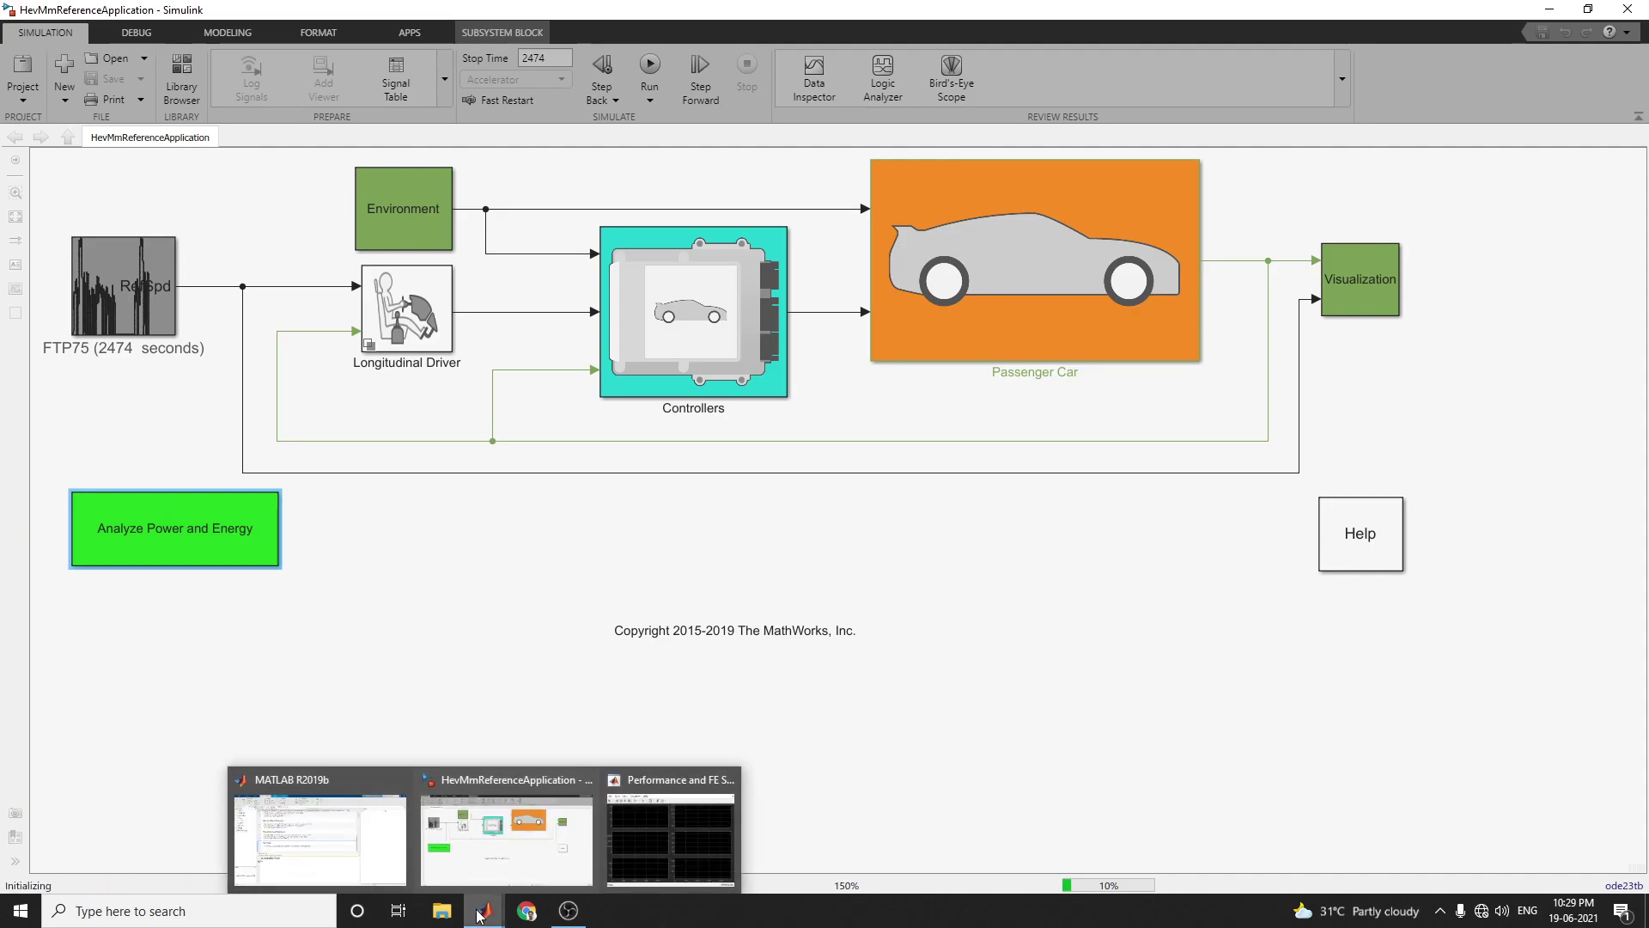
mouse_move(620, 843)
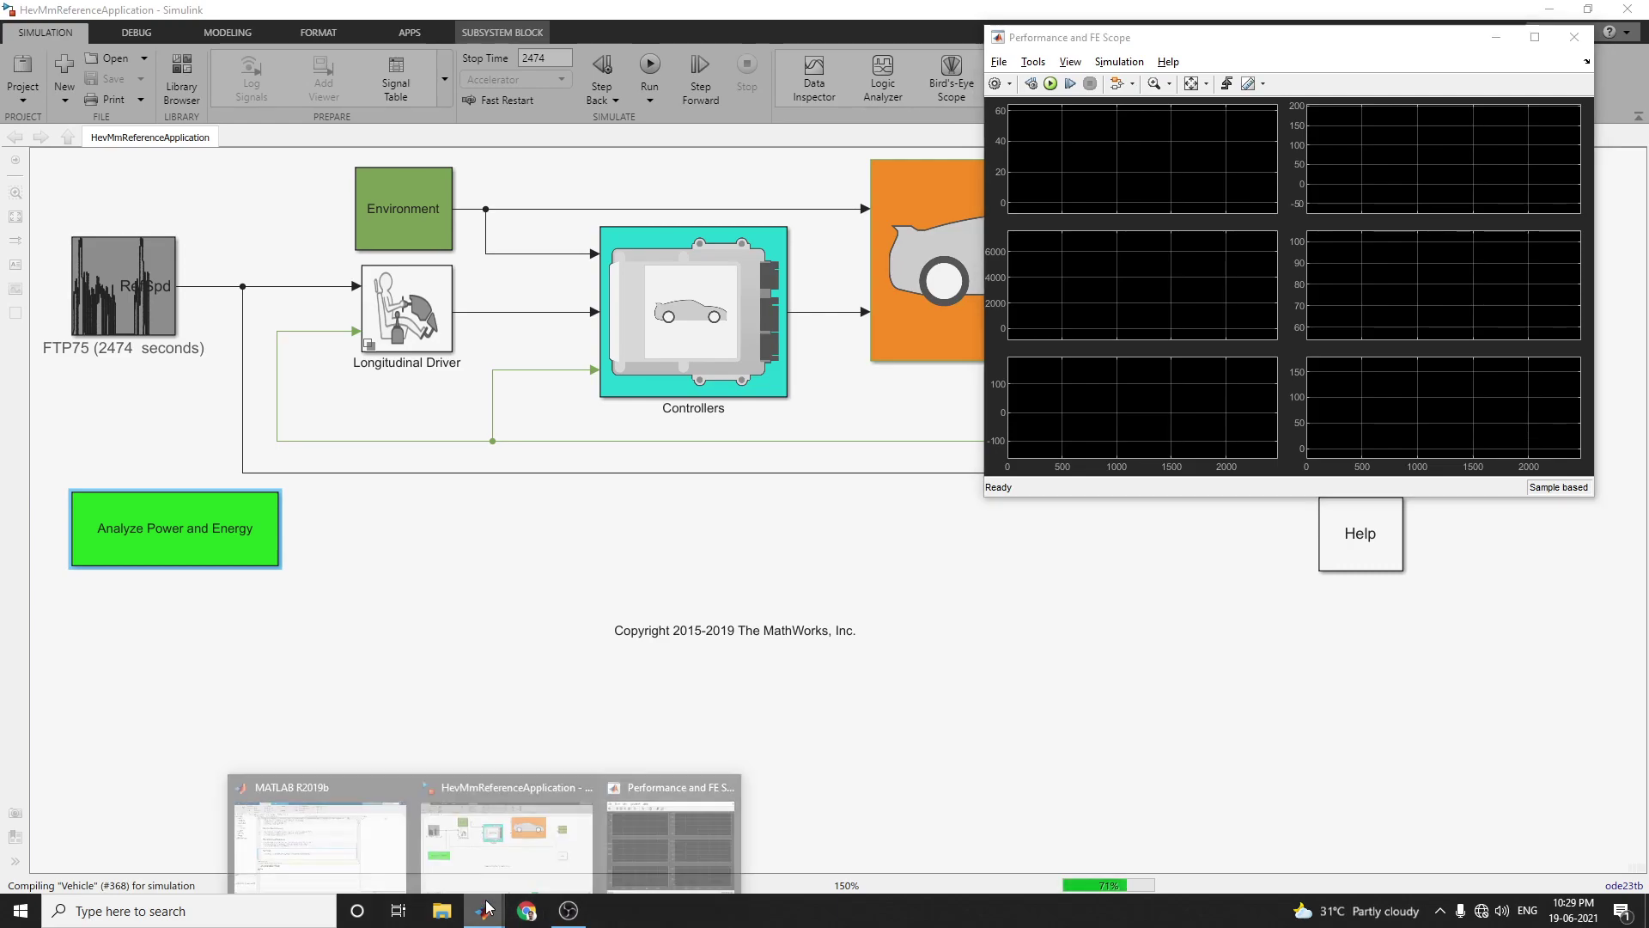
Examine the live script's simulation target messages under VehPwrAnalysis.run and its sections through SDI Plots.
left_click(320, 838)
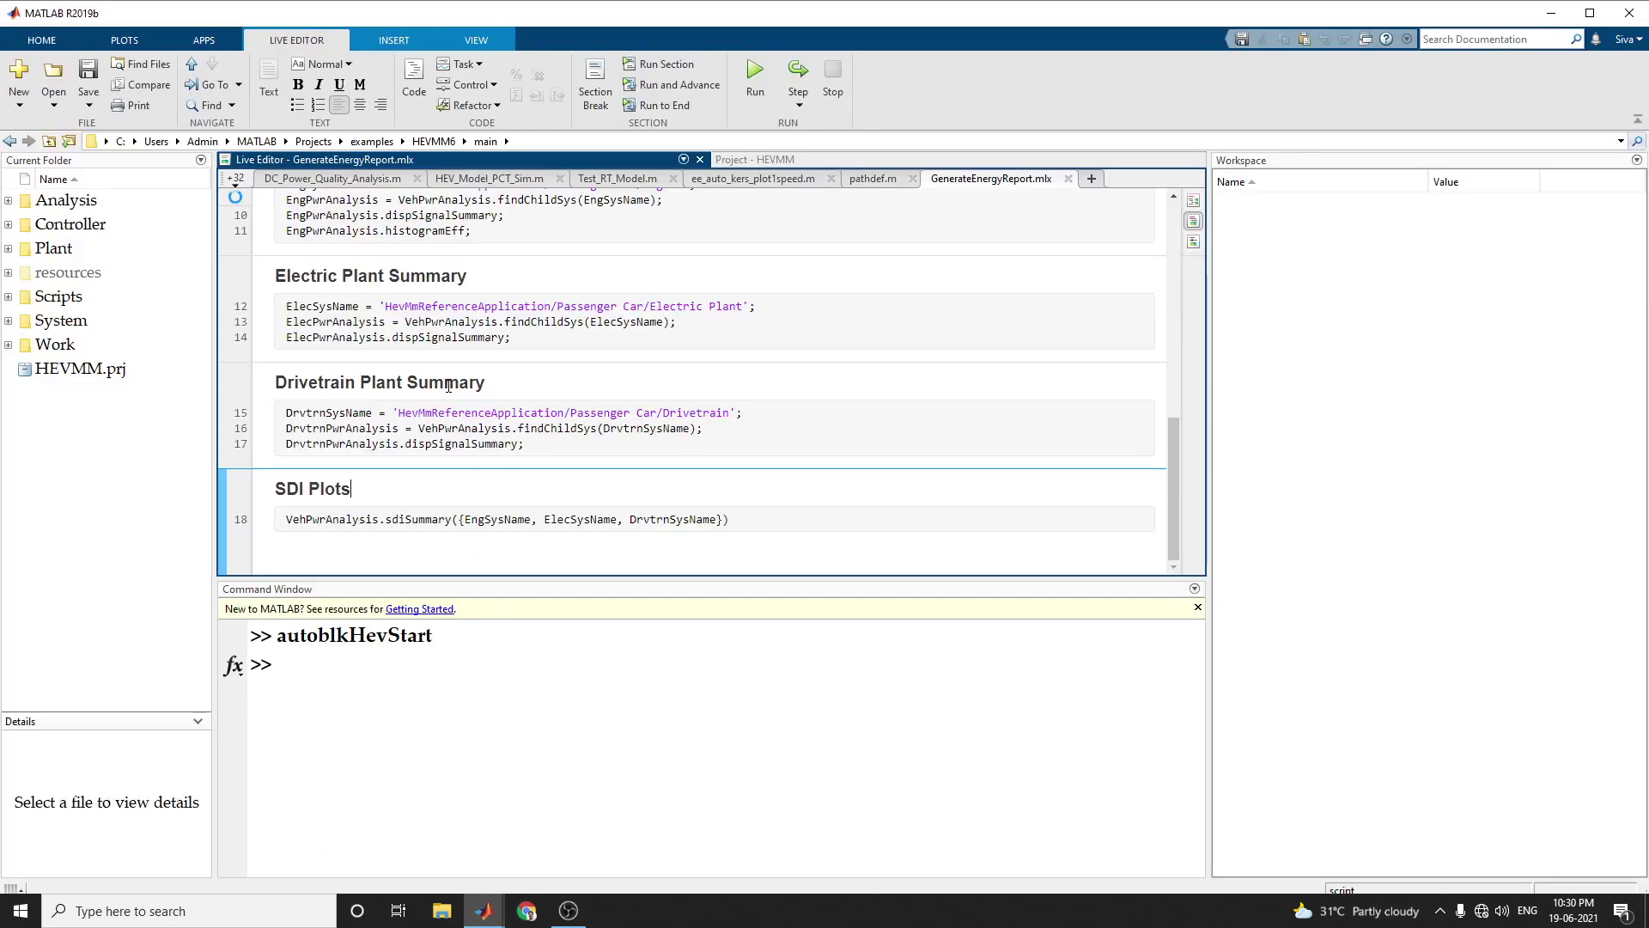
scroll(498, 404, "up", 15)
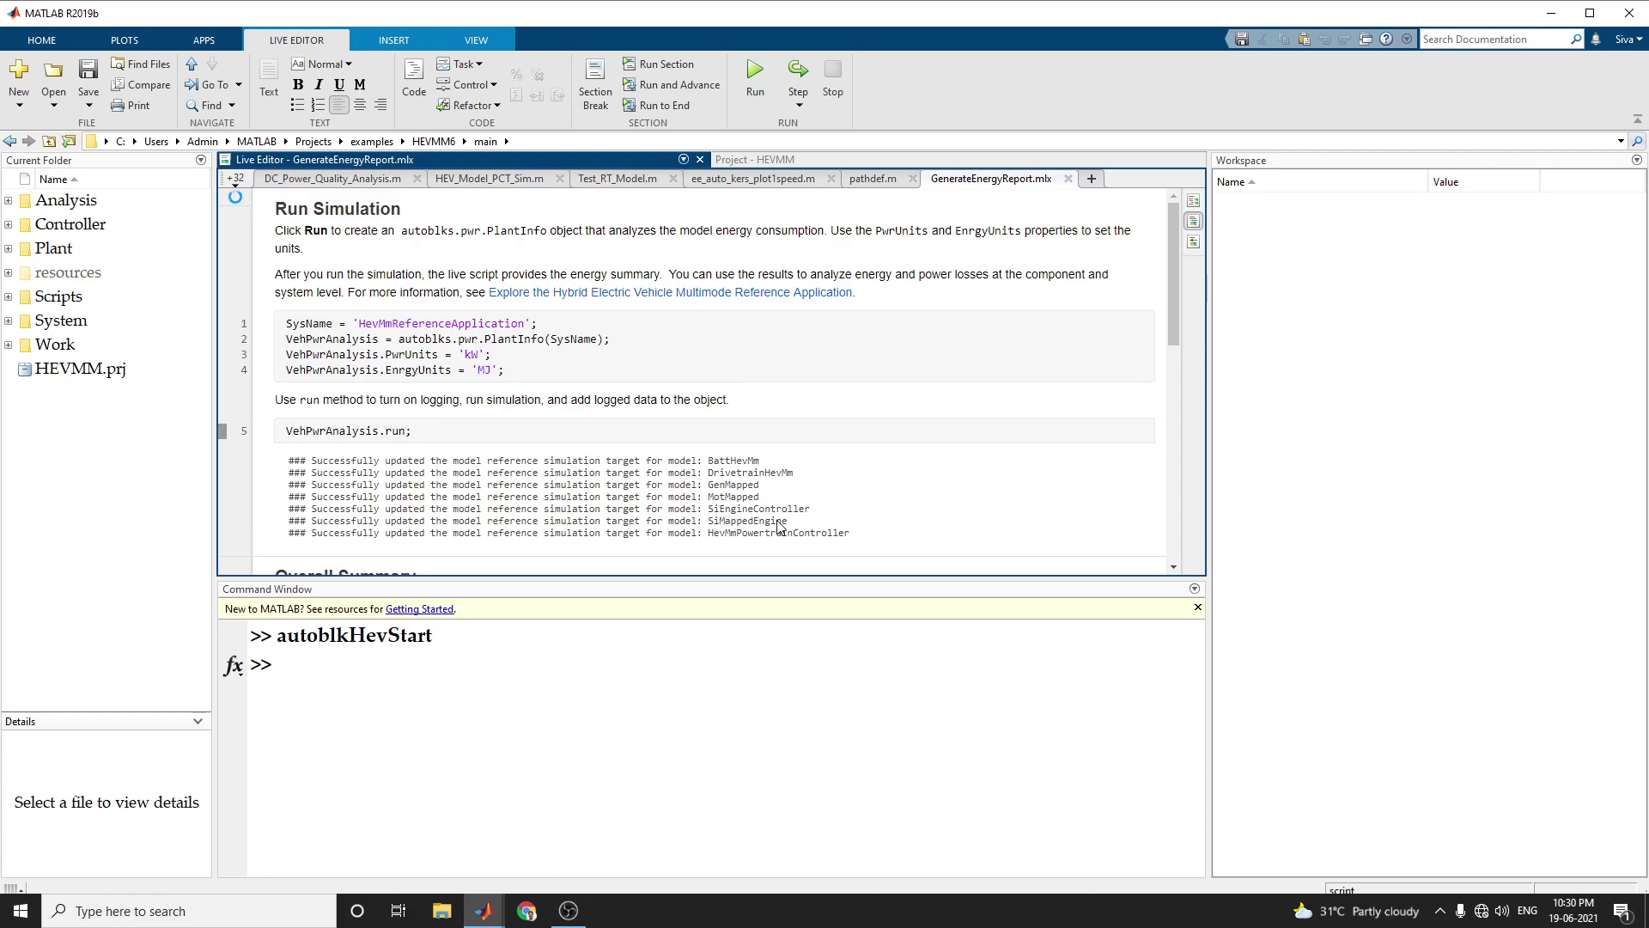
scroll(859, 481, "down", 4)
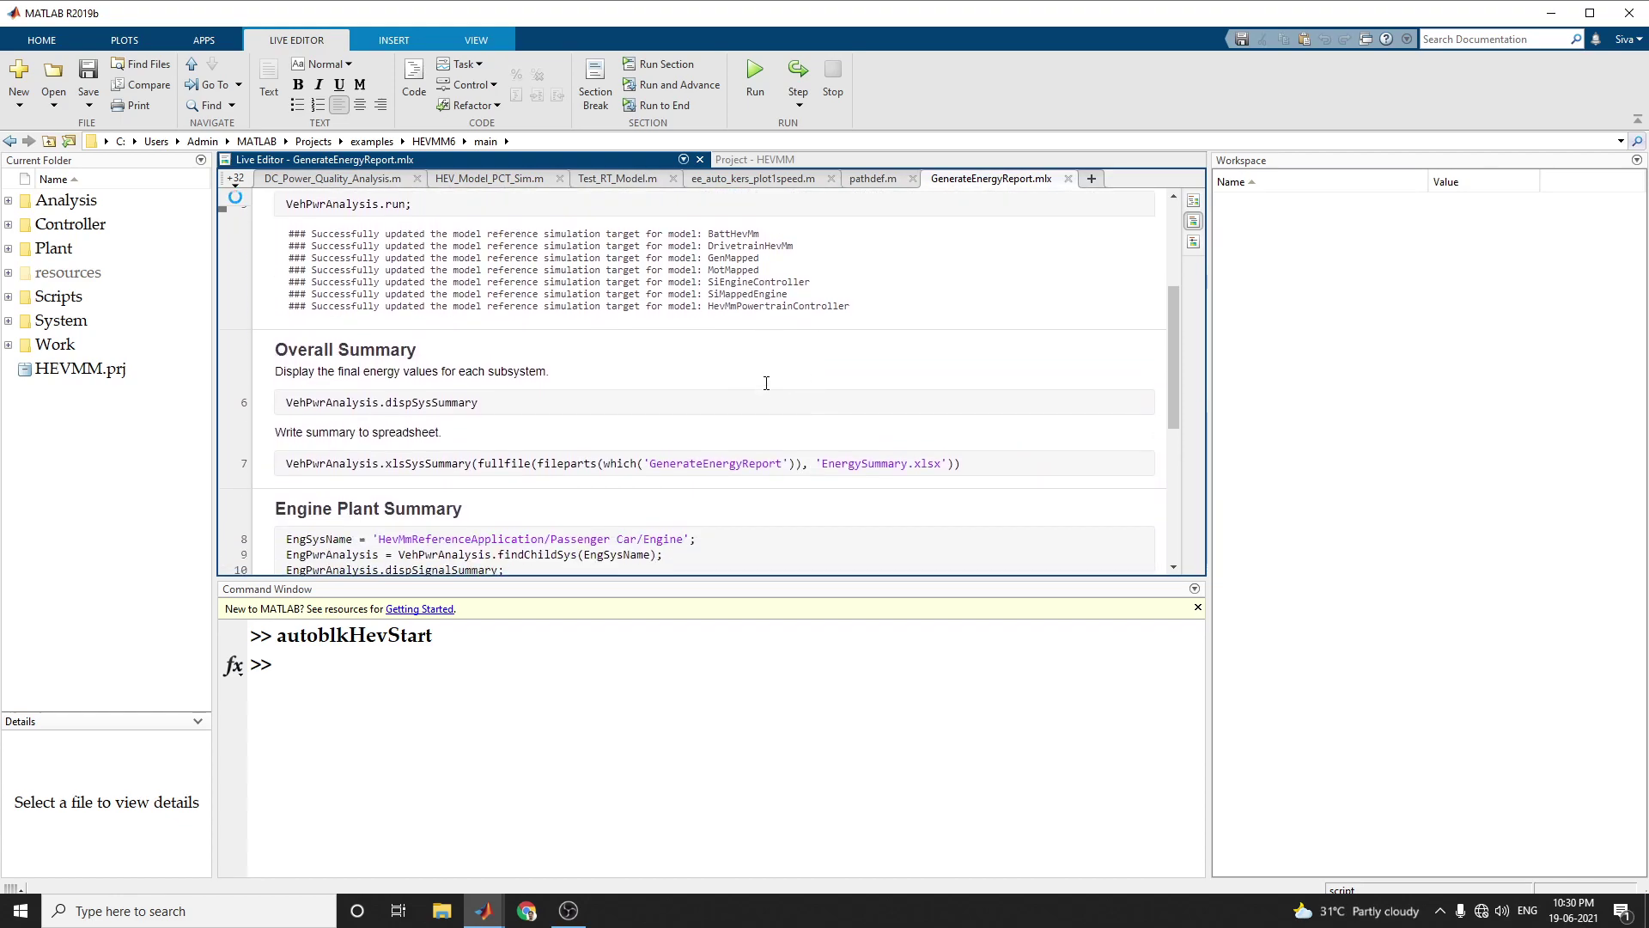
scroll(766, 383, "down", 1)
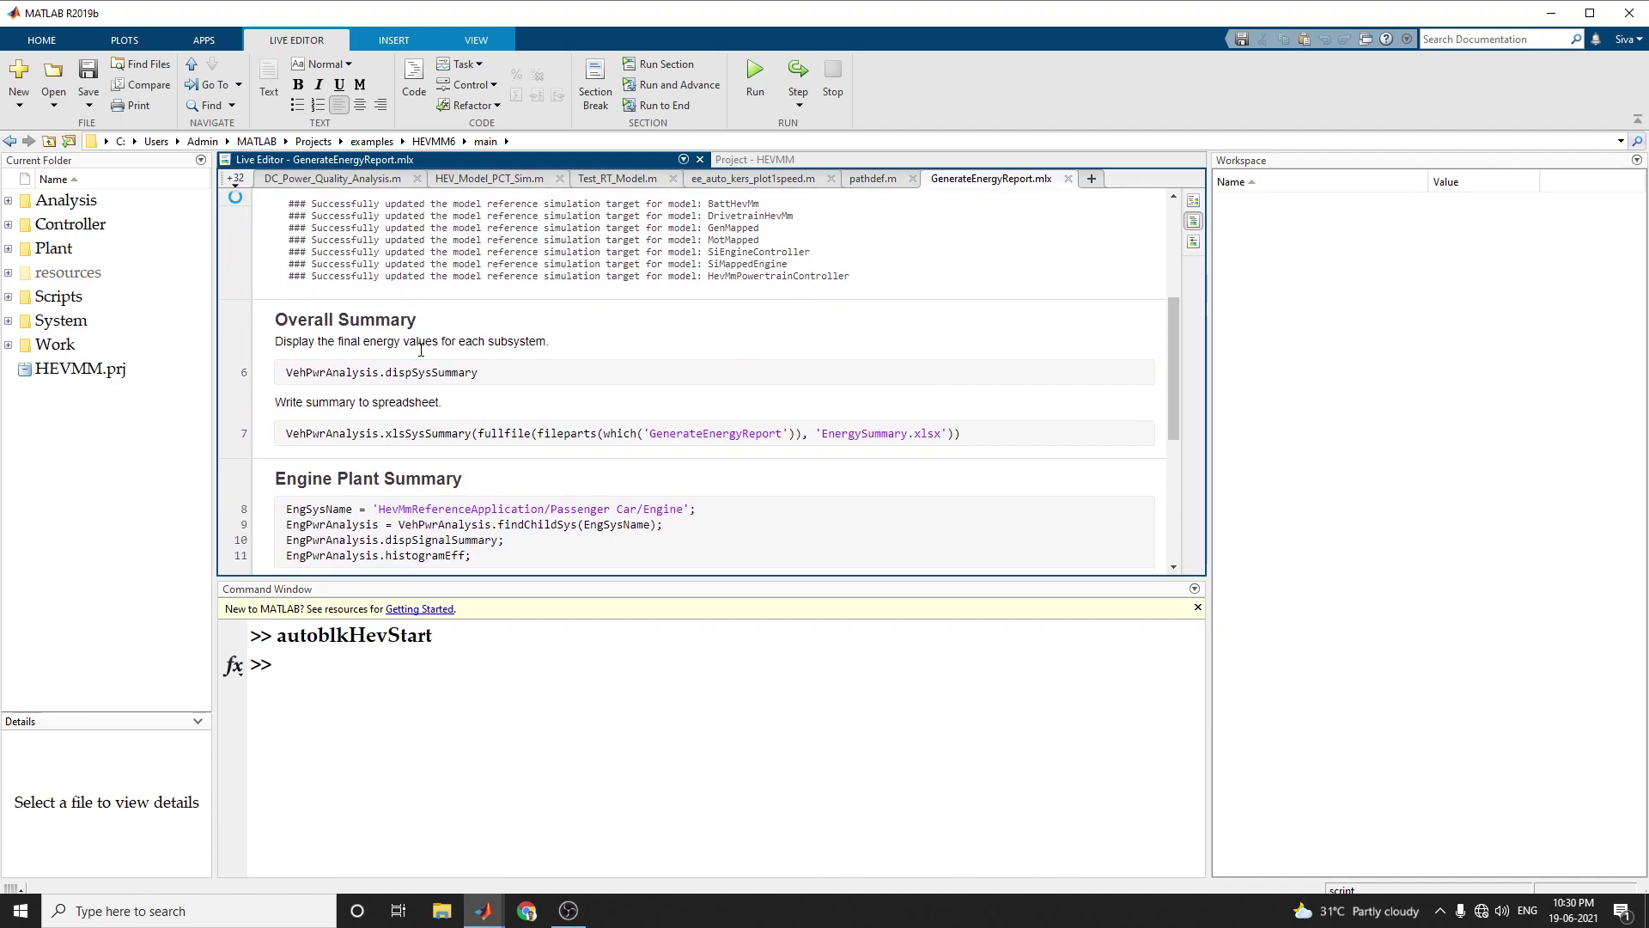
scroll(413, 430, "down", 6)
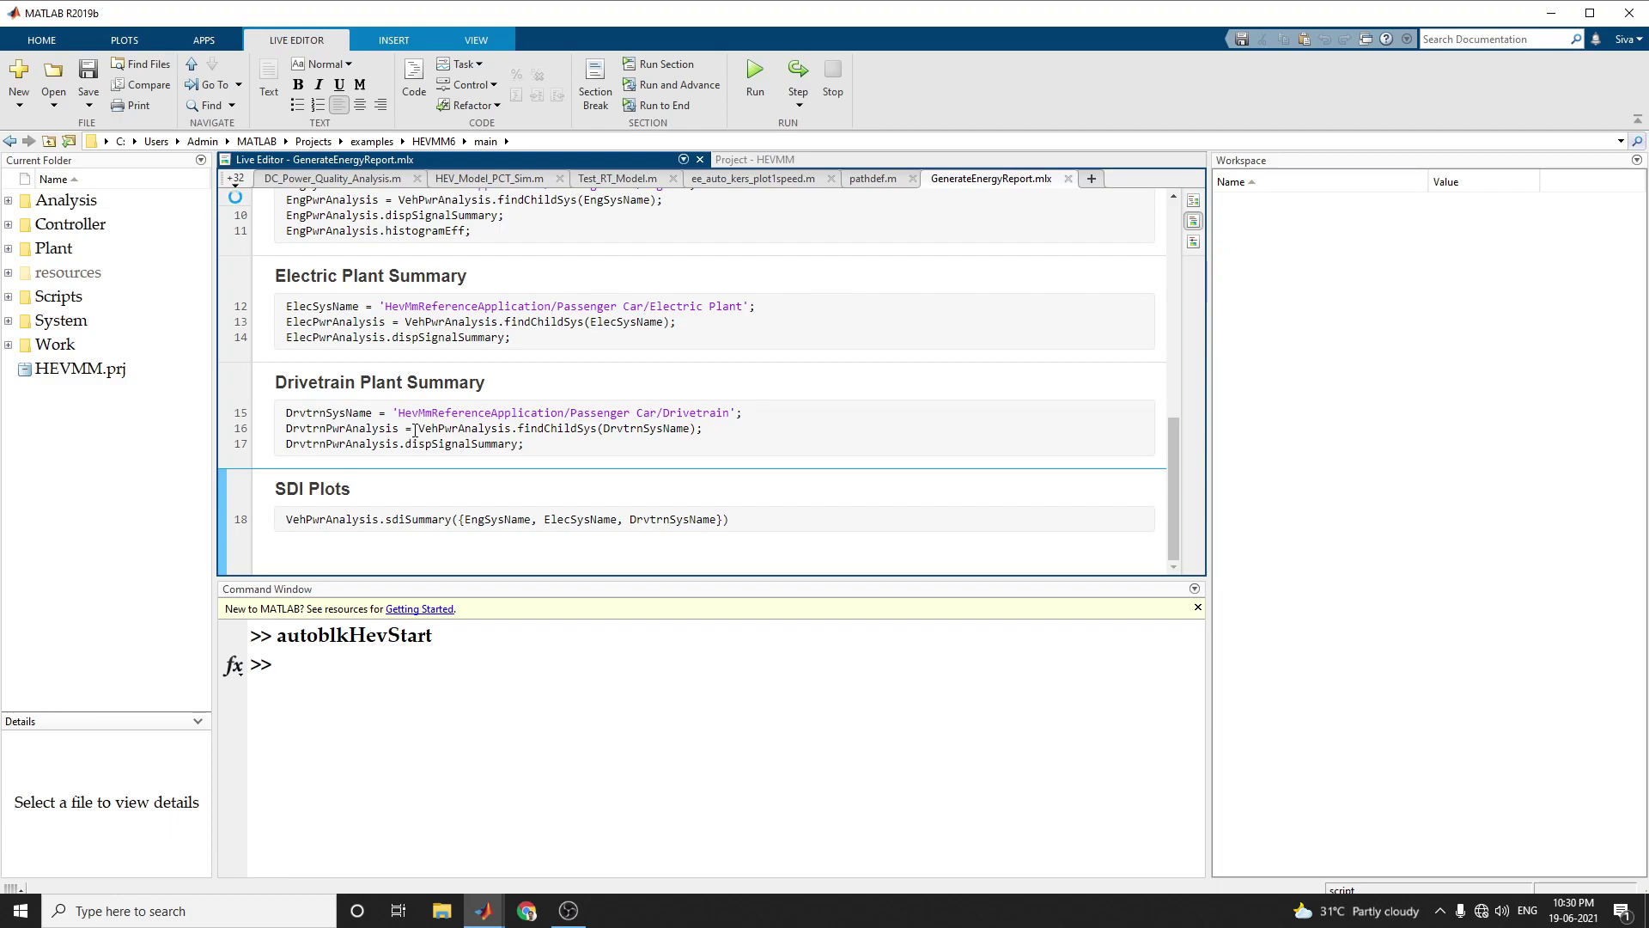
scroll(297, 438, "up", 10)
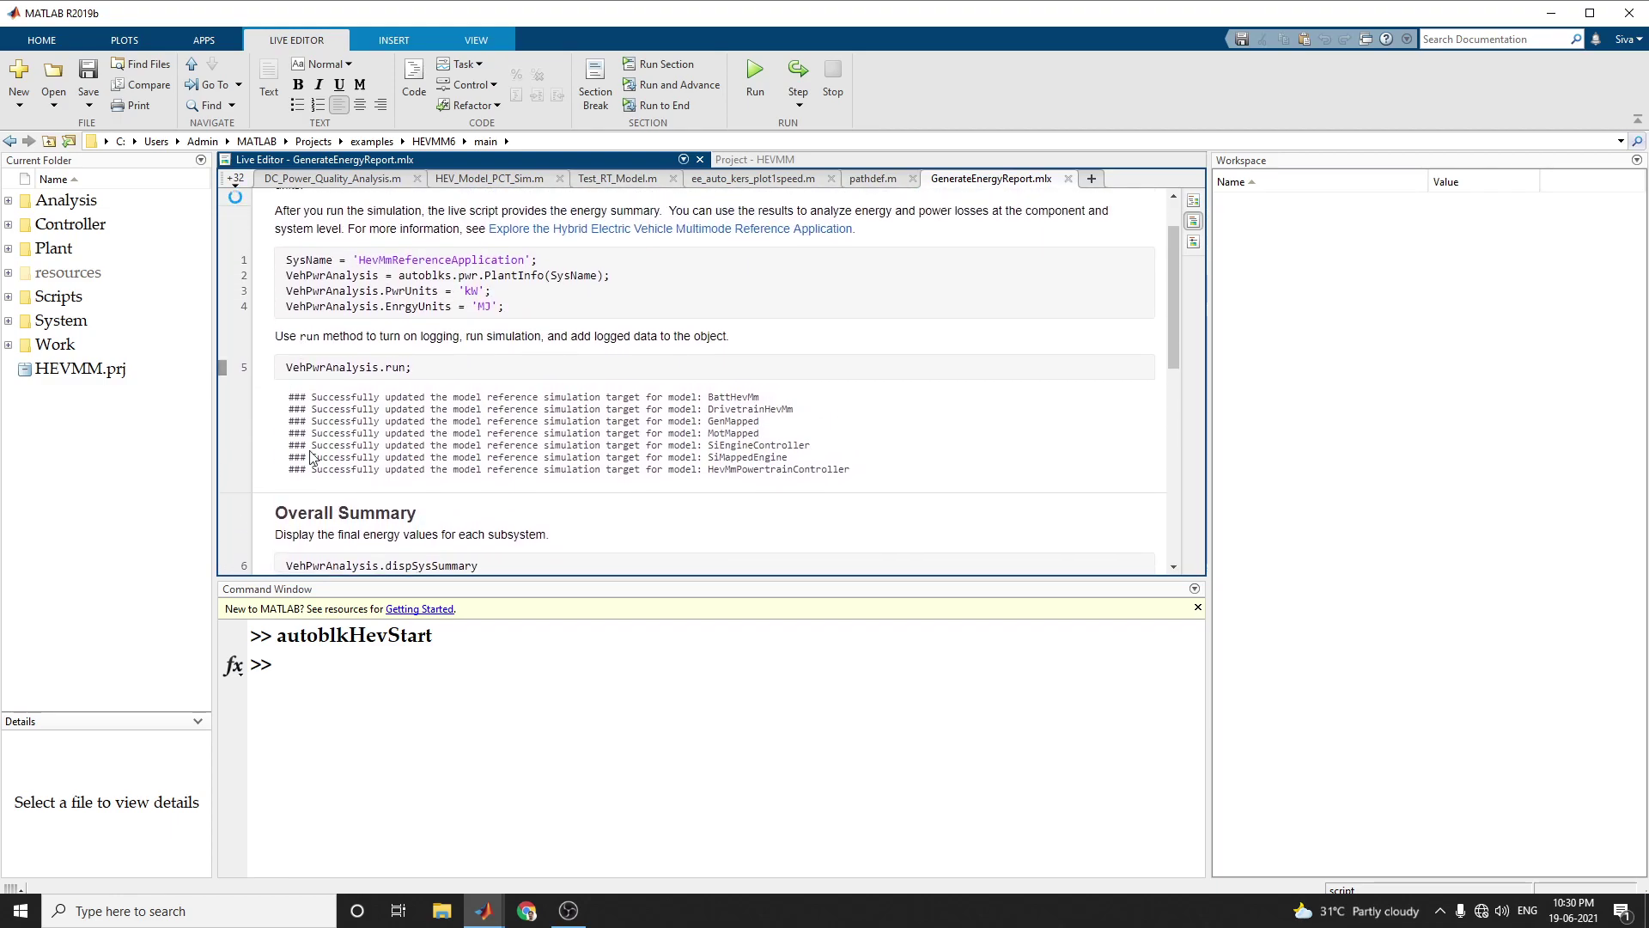
scroll(305, 445, "down", 3)
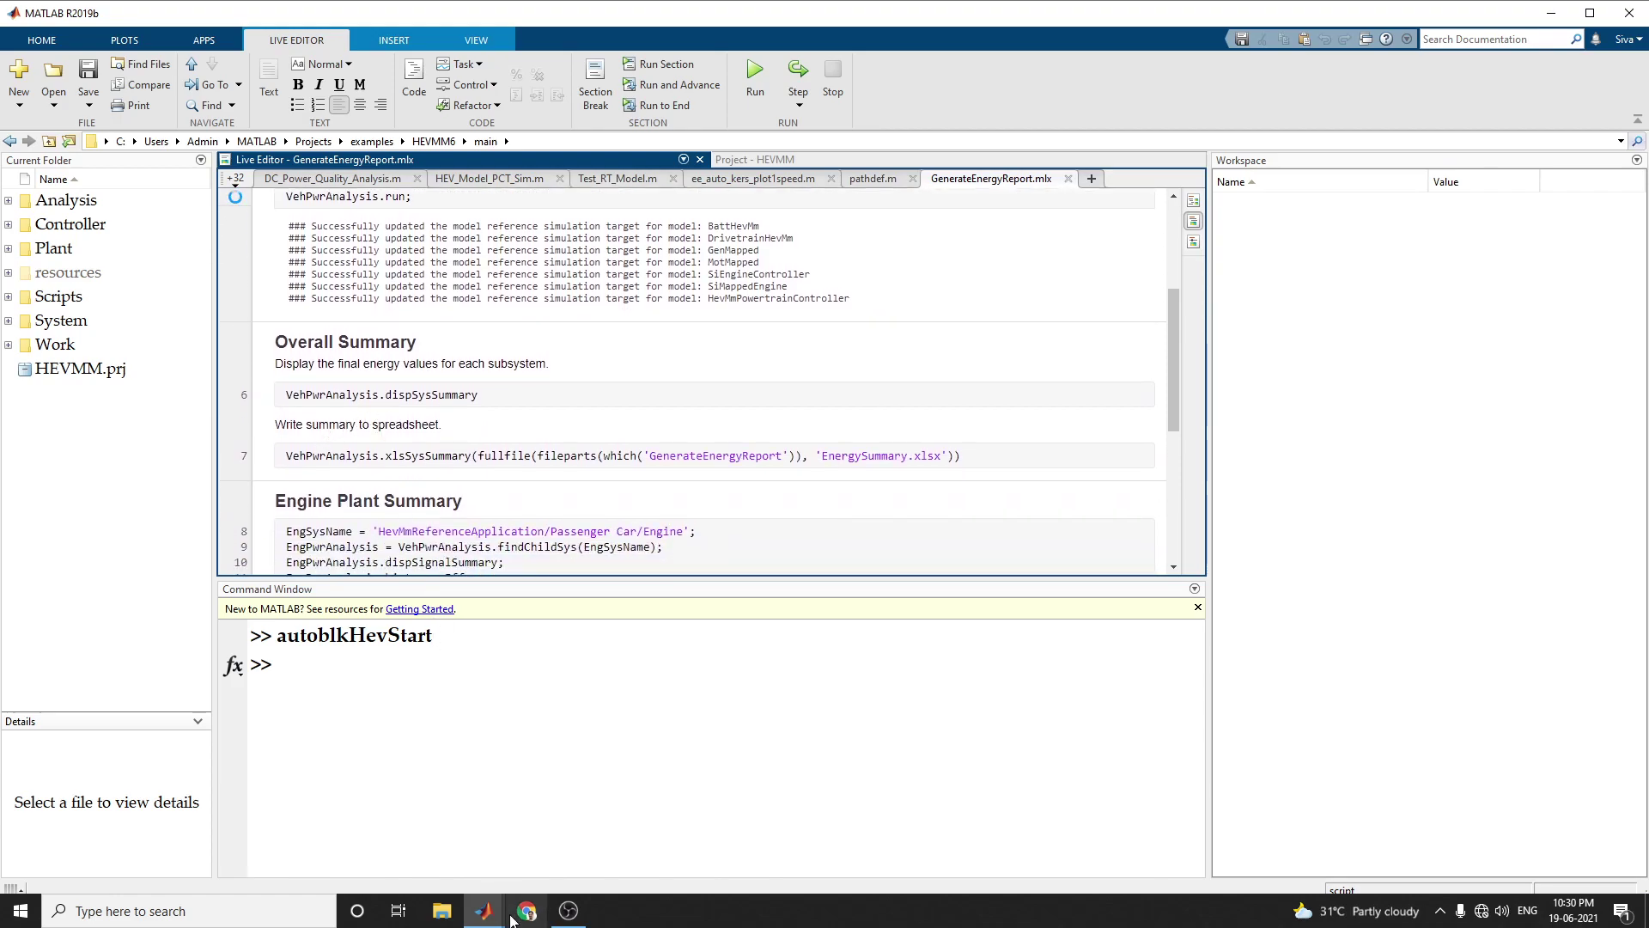
Monitor the running simulation in the Performance and FE Scope plots, the Run Simulation section and the HevMmReferenceApplication model.
mouse_move(483, 909)
left_click(668, 865)
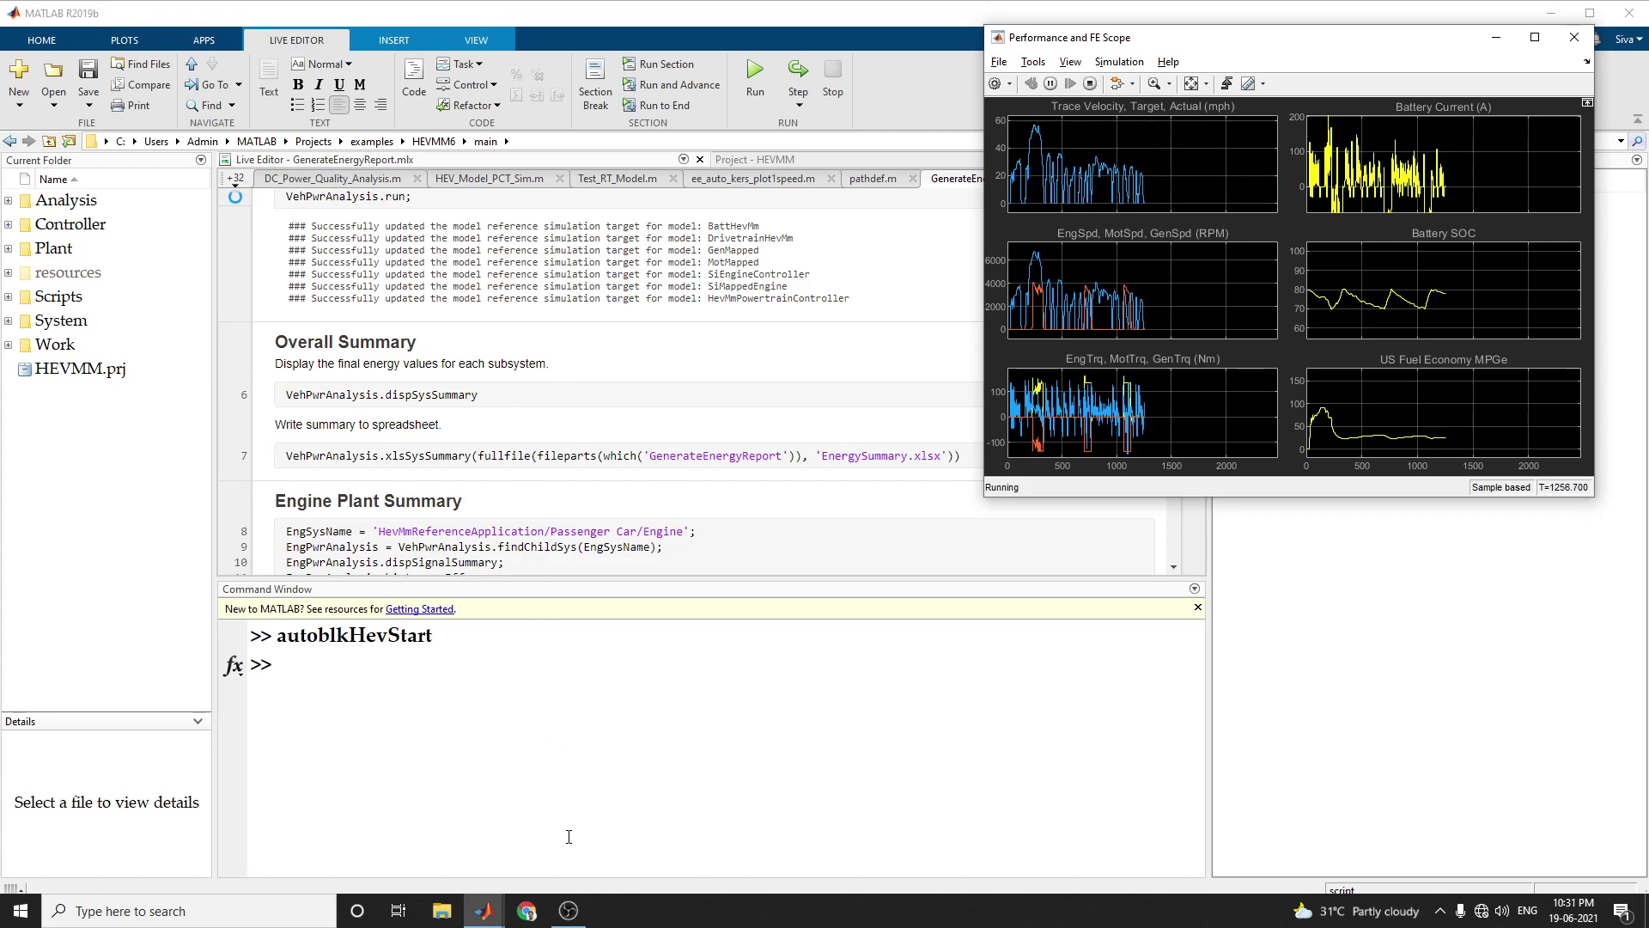
scroll(487, 357, "up", 2)
scroll(487, 357, "up", 4)
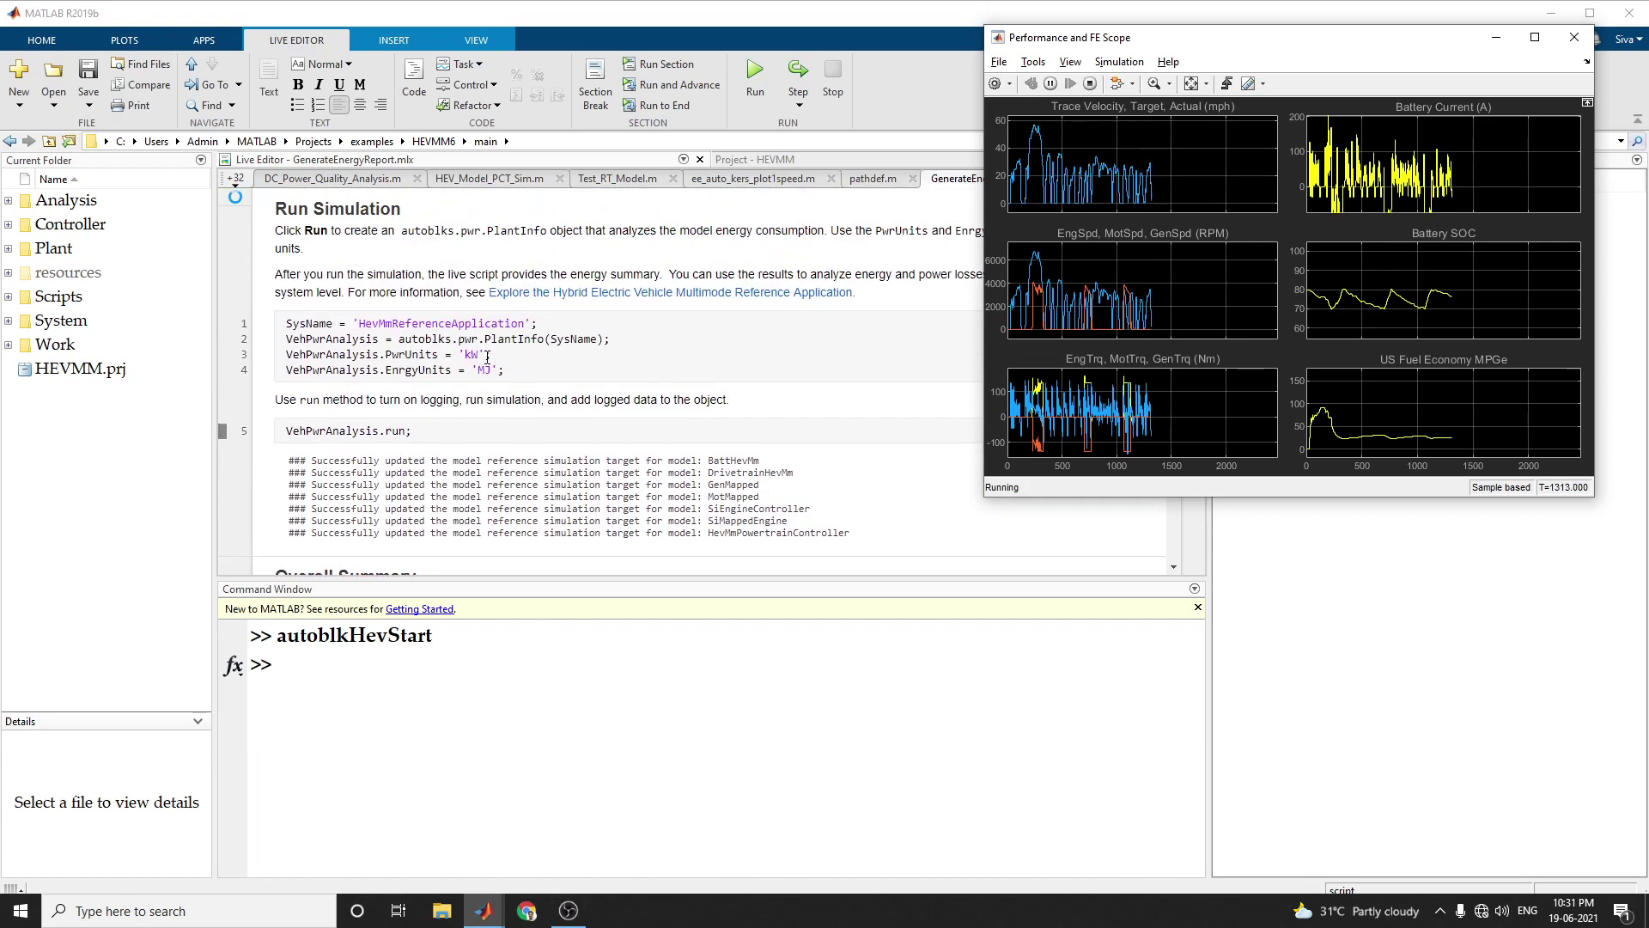
mouse_move(506, 918)
left_click(485, 820)
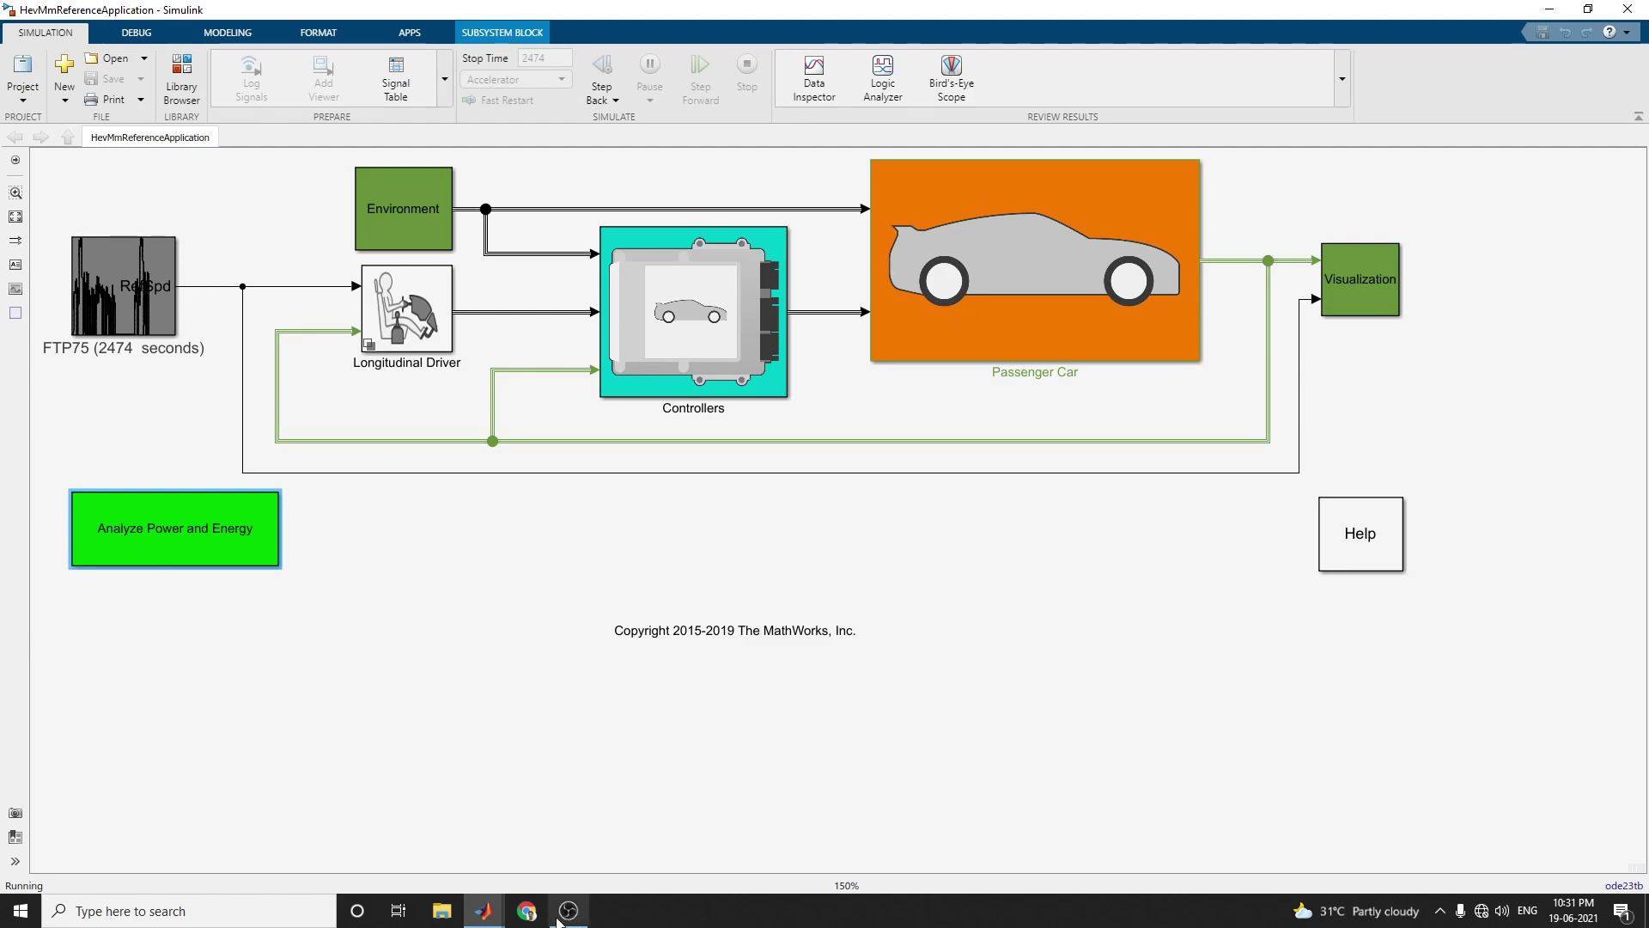
Review the GenerateEnergyReport live script from Run Simulation to SDI Plots while the simulation runs.
mouse_move(484, 912)
left_click(300, 830)
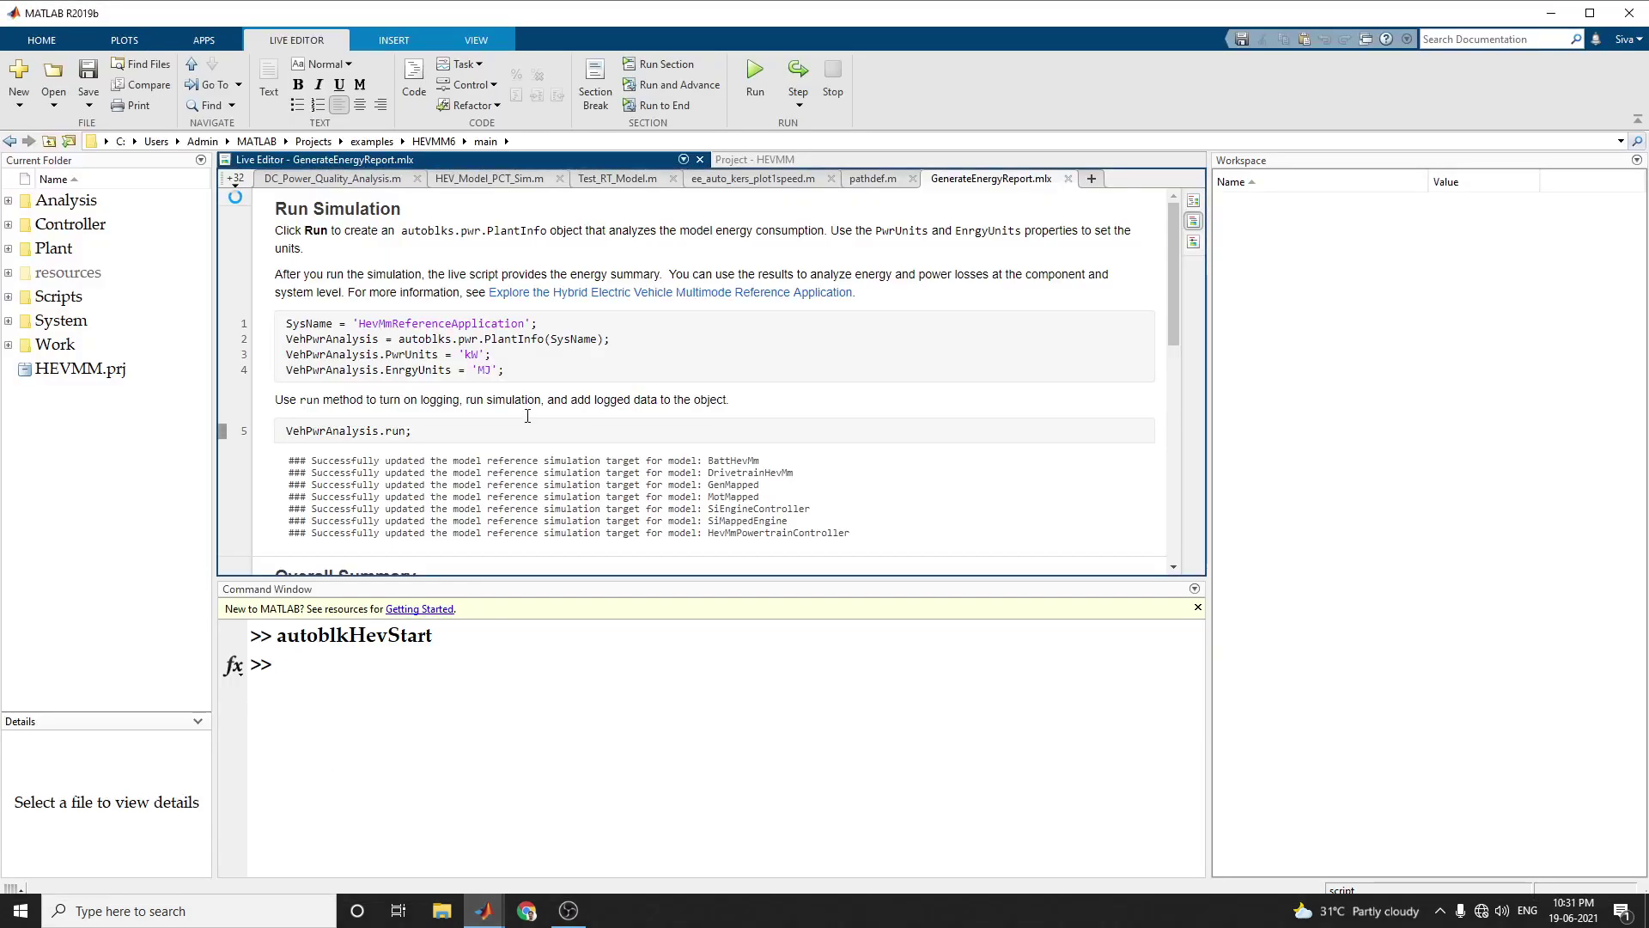
scroll(466, 386, "down", 5)
scroll(466, 387, "down", 3)
scroll(466, 387, "up", 10)
scroll(467, 387, "down", 5)
scroll(467, 386, "down", 1)
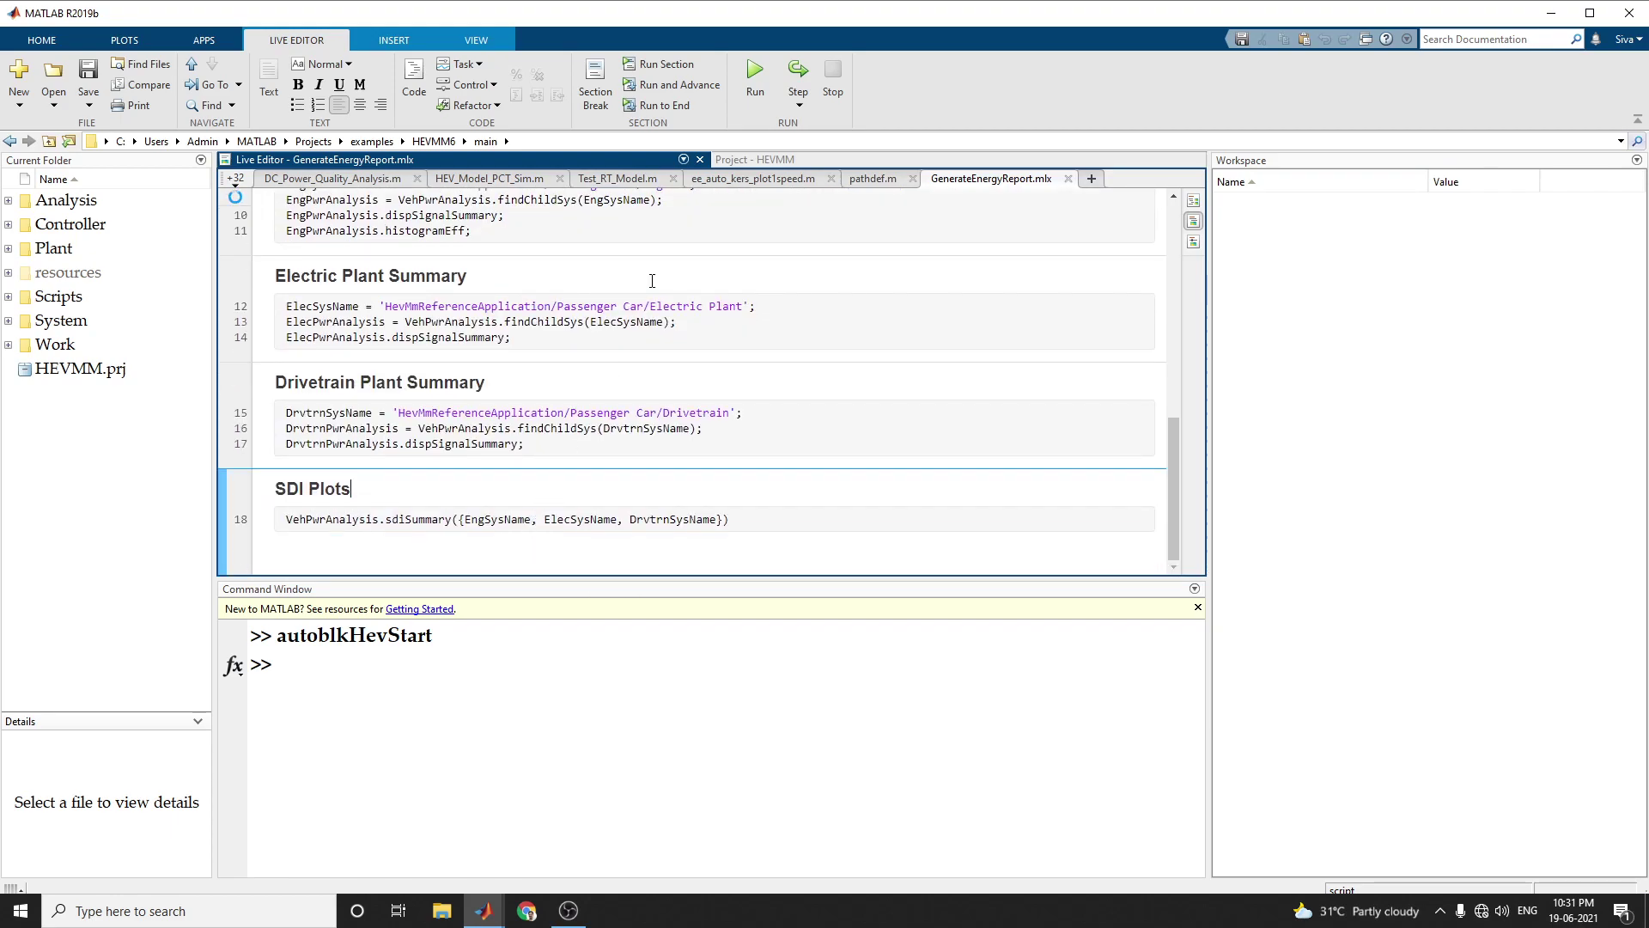
Bring up the Performance and FE Scope and stretch its window downward to make it taller.
mouse_move(483, 911)
left_click(671, 817)
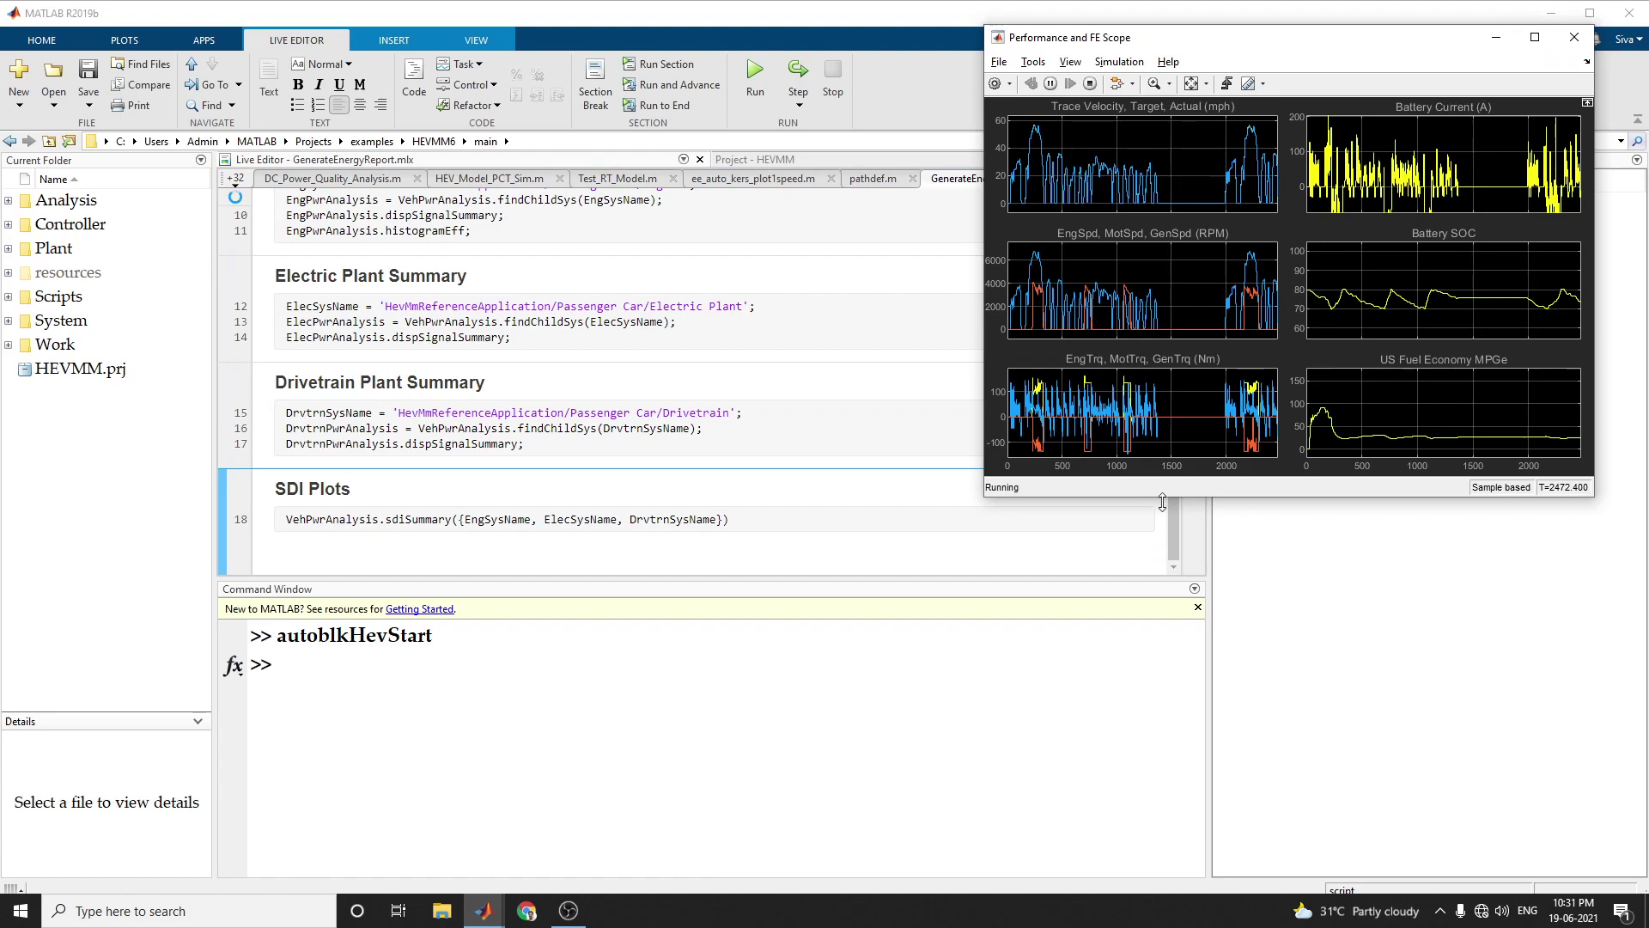
left_click_drag(1162, 502, 1177, 807)
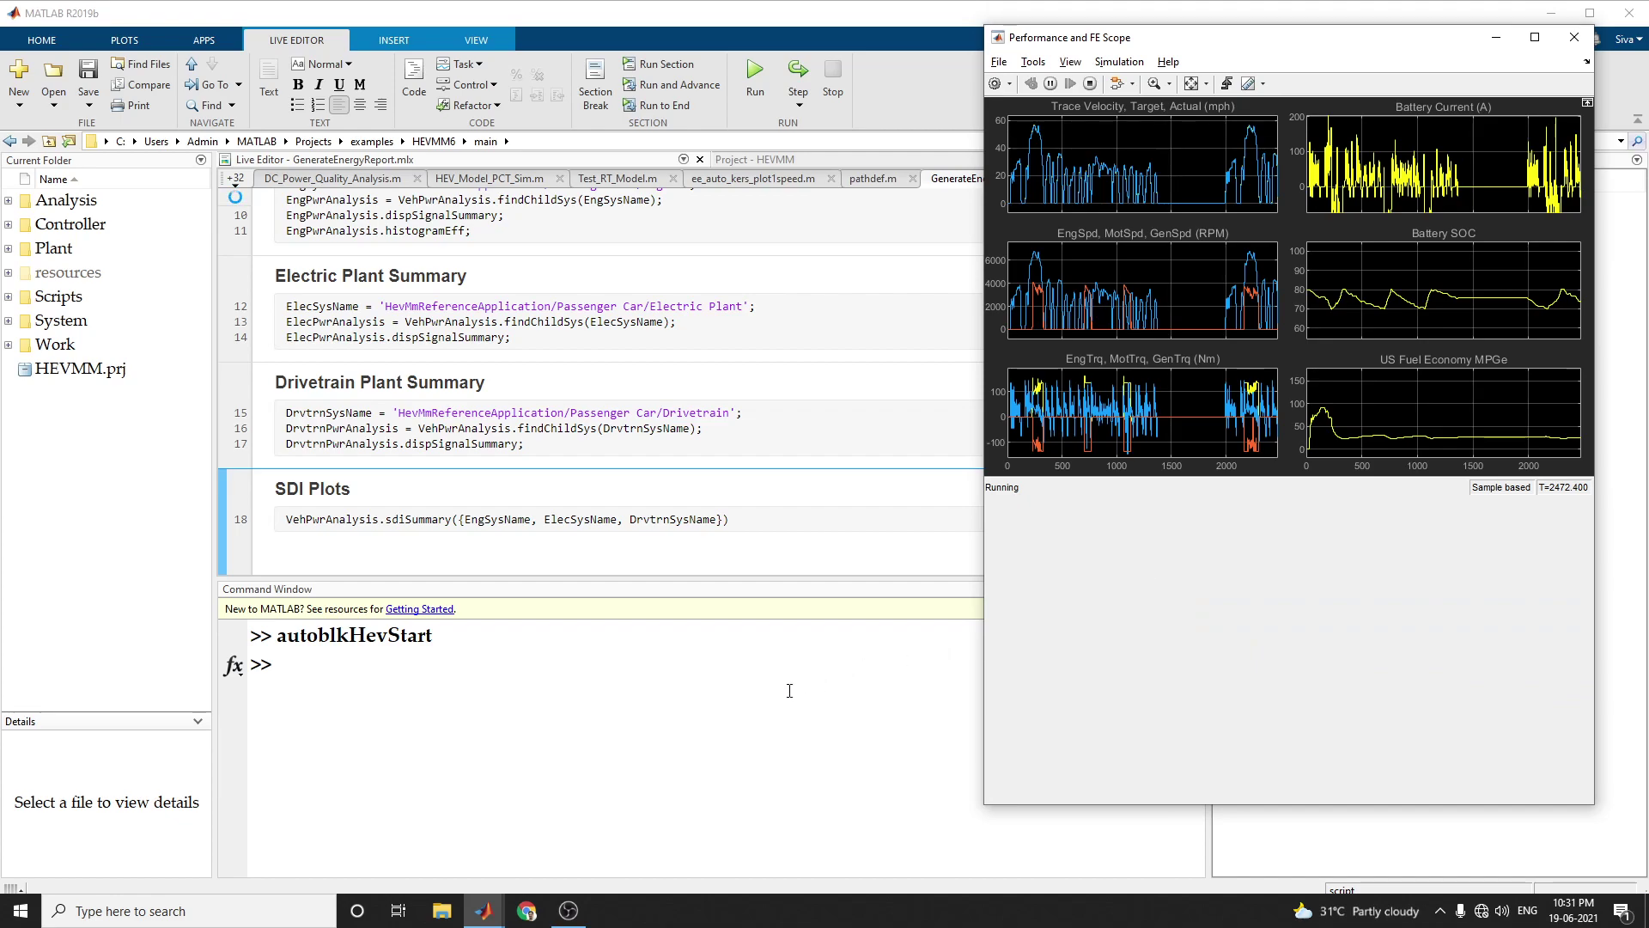
Check the simulation status in the HevMmReferenceApplication model and look for results in the live script's summary and SDI Plots sections.
left_click(484, 911)
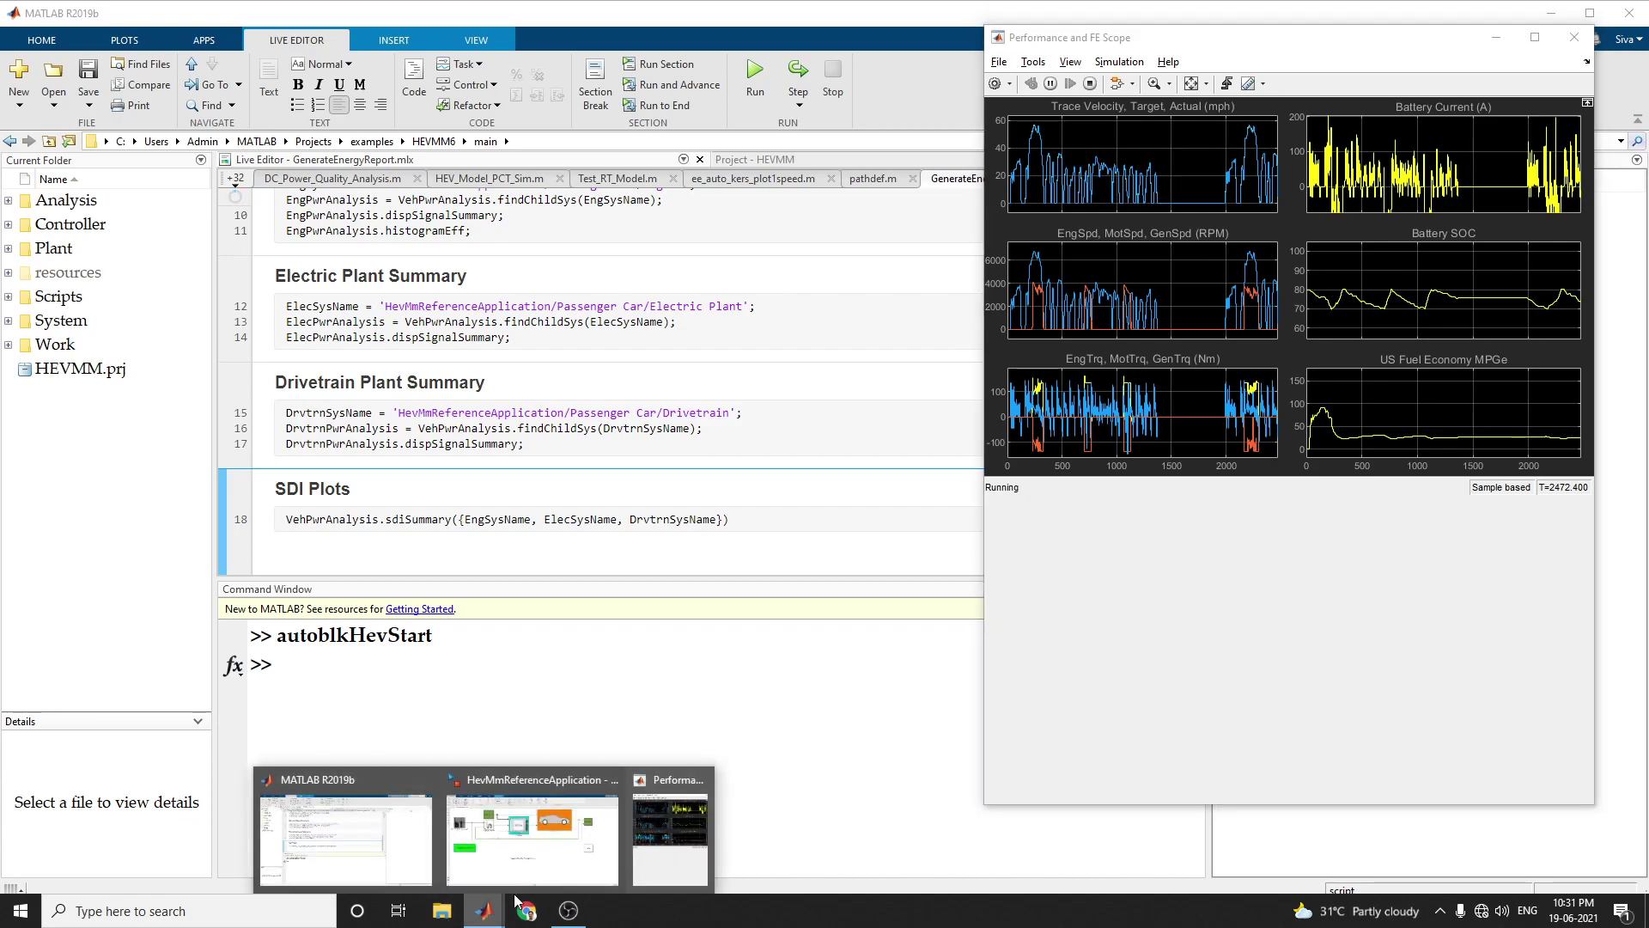
left_click(586, 850)
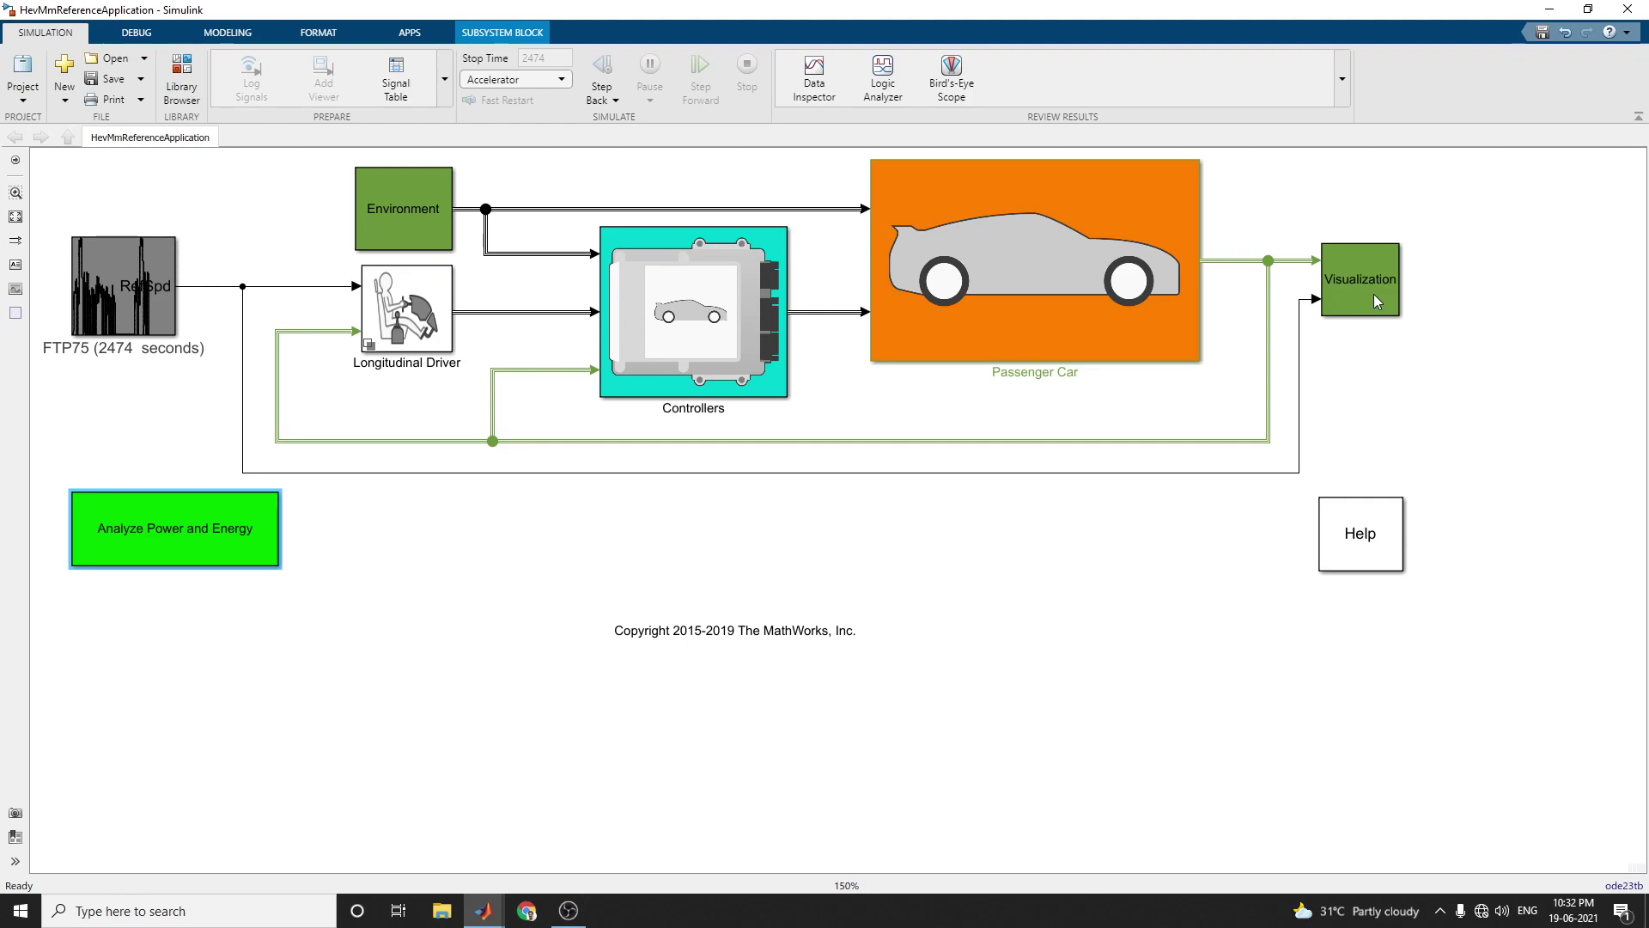
left_click(484, 911)
left_click(358, 851)
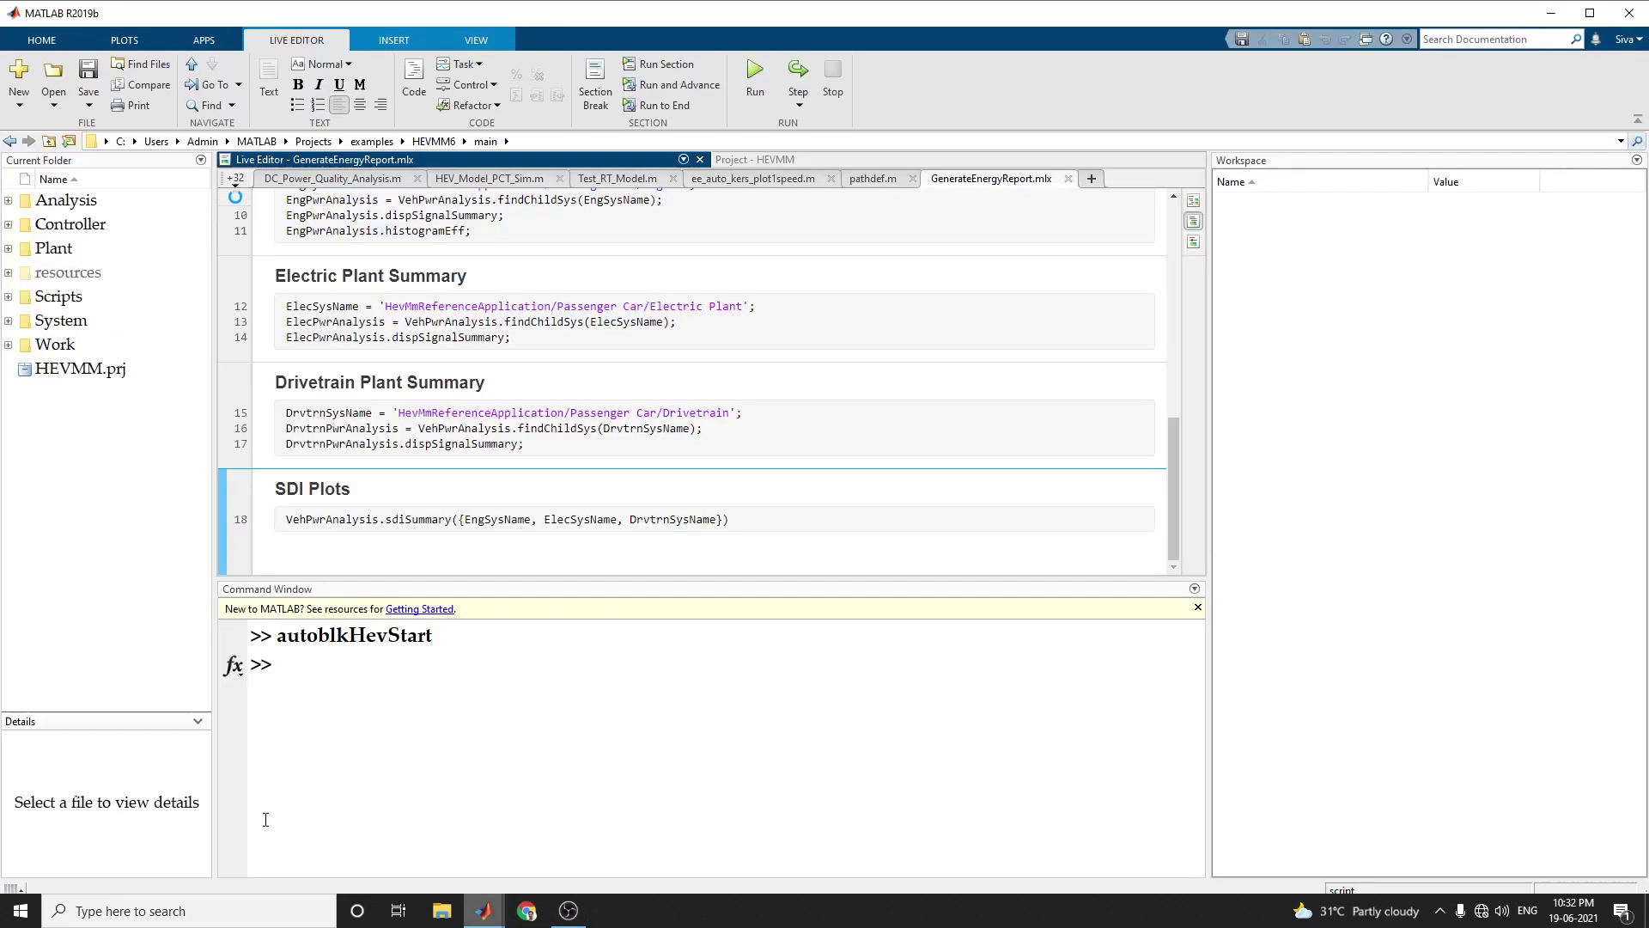
scroll(510, 397, "up", 15)
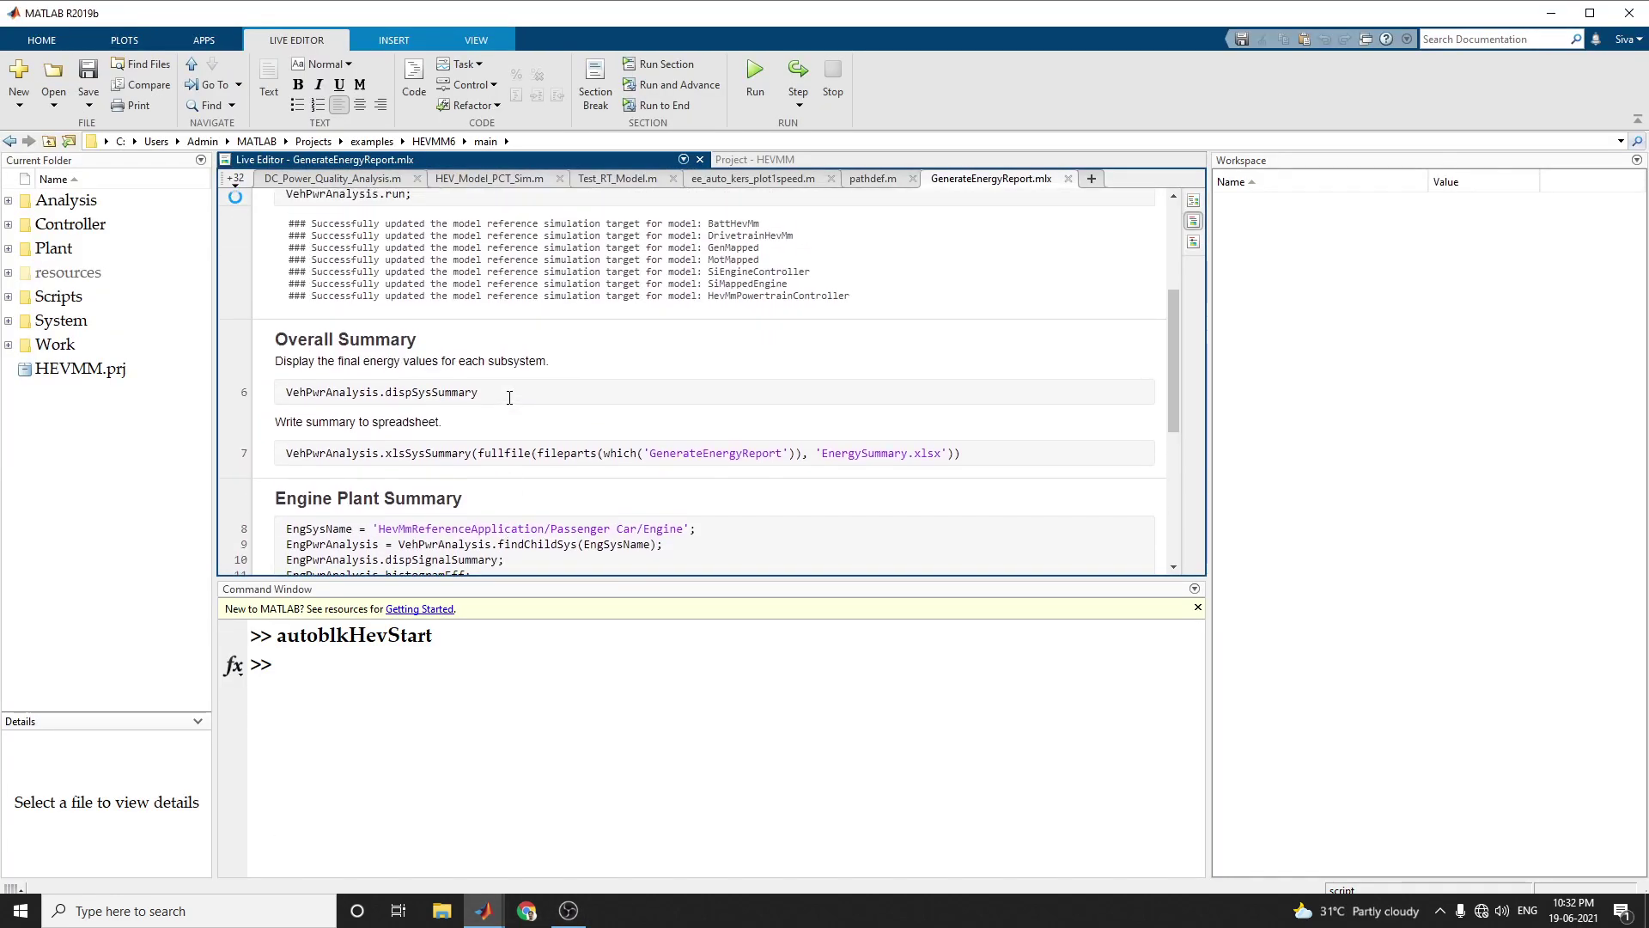
scroll(509, 399, "down", 5)
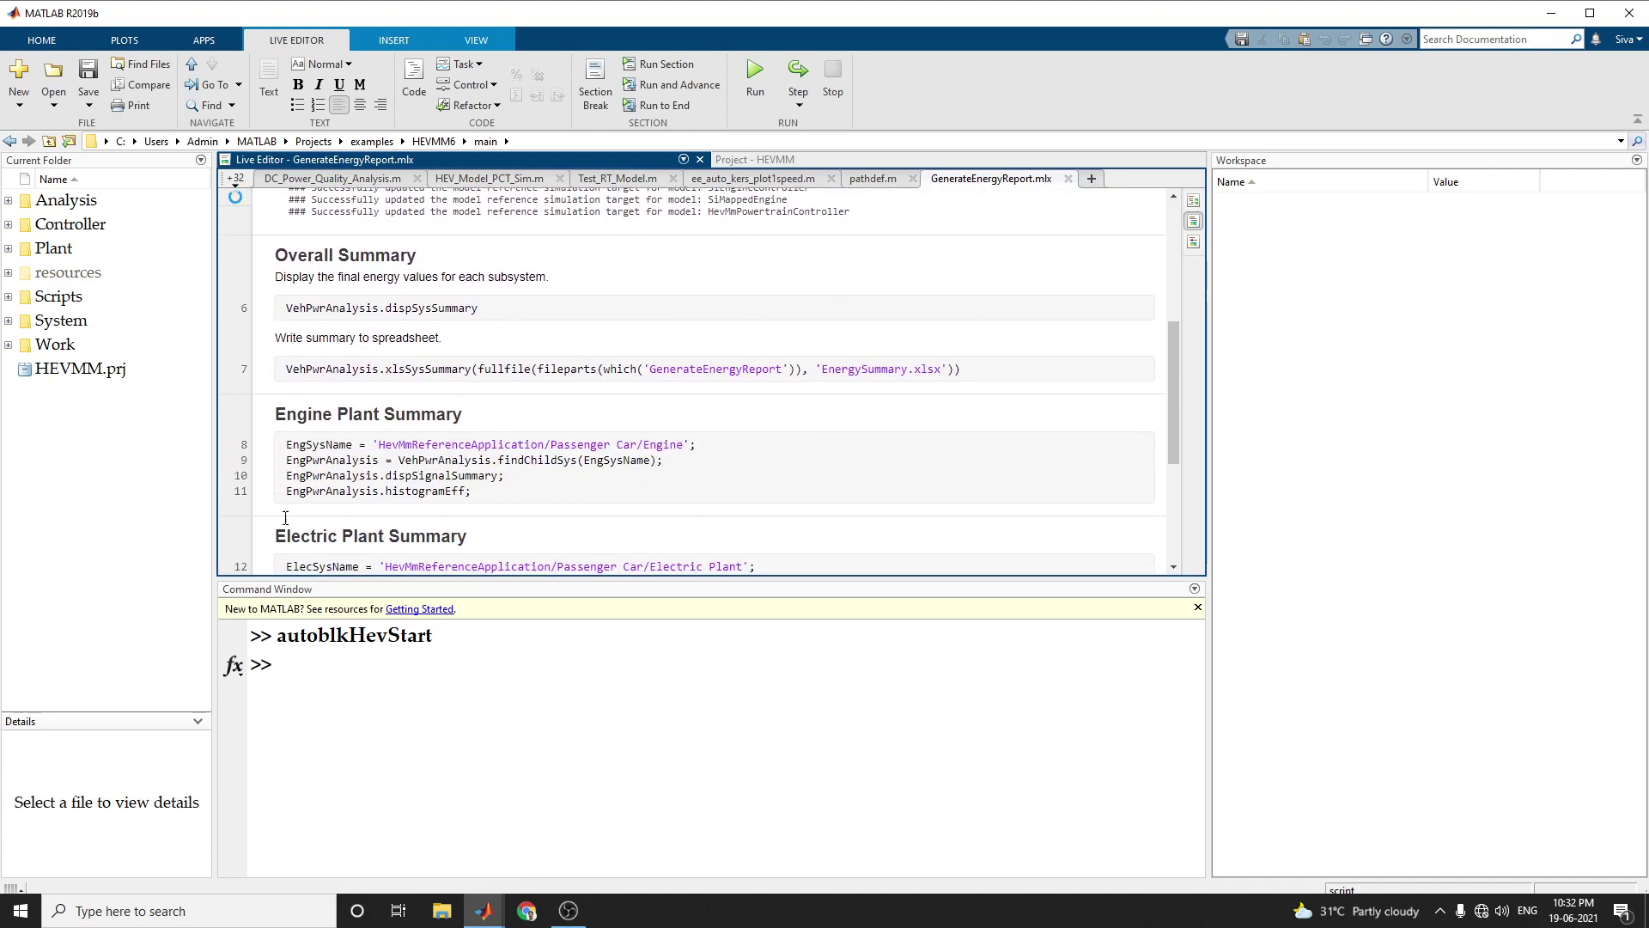
scroll(511, 447, "down", 5)
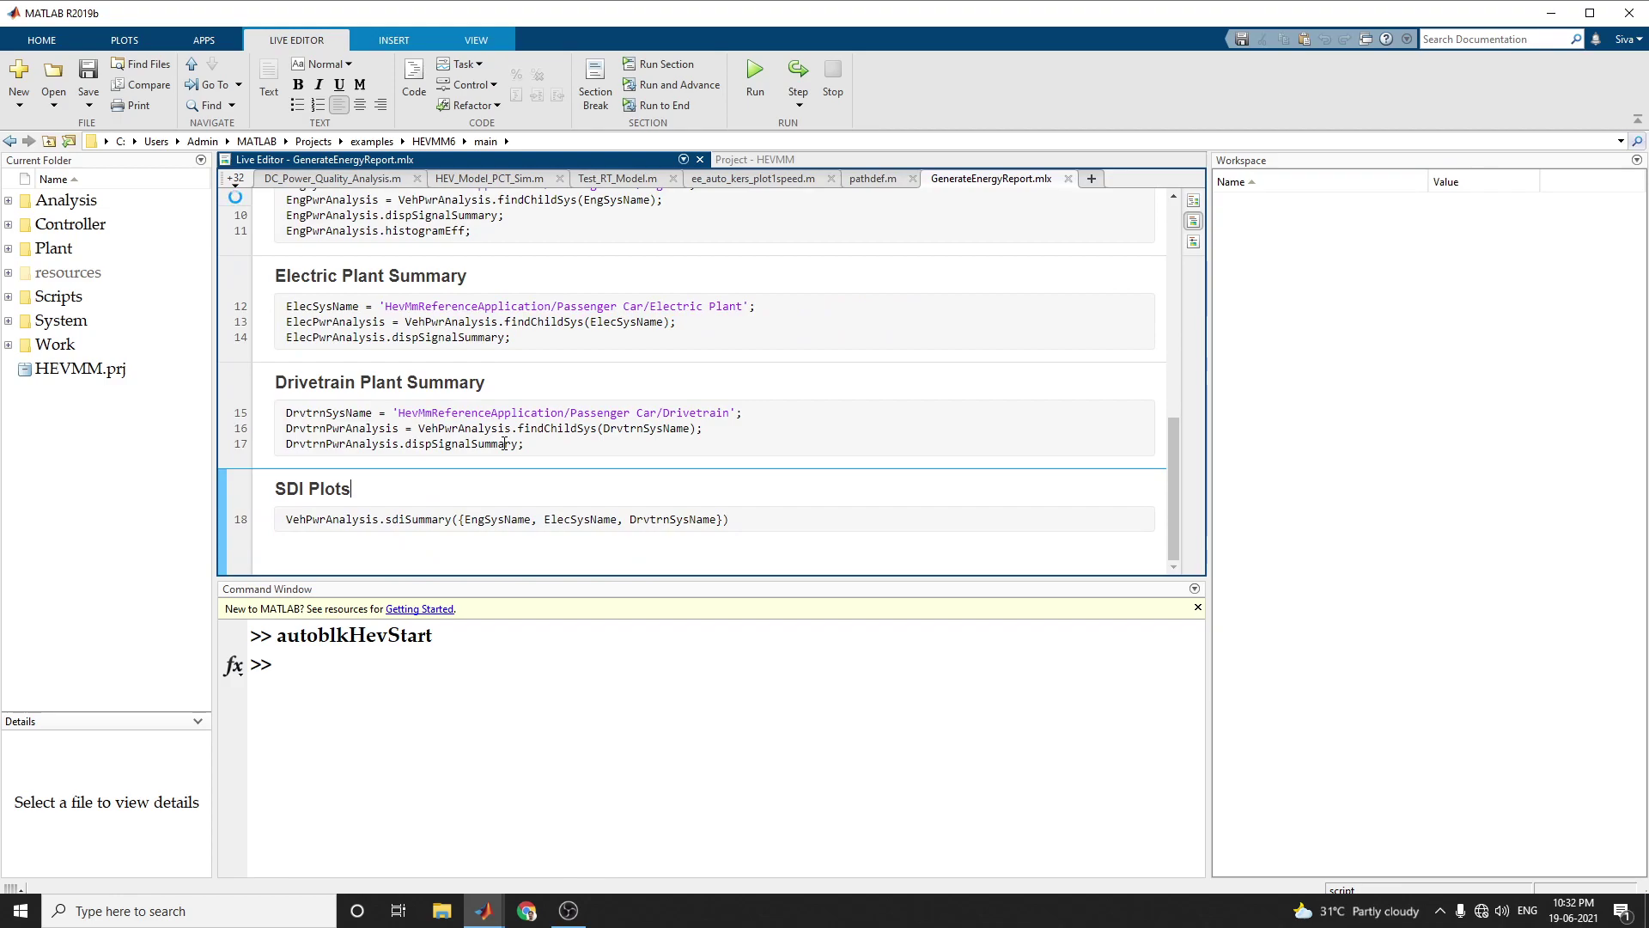
Check the GenerateEnergyReport live script from Run Simulation to SDI Plots for new results while the simulation runs.
scroll(505, 444, "up", 8)
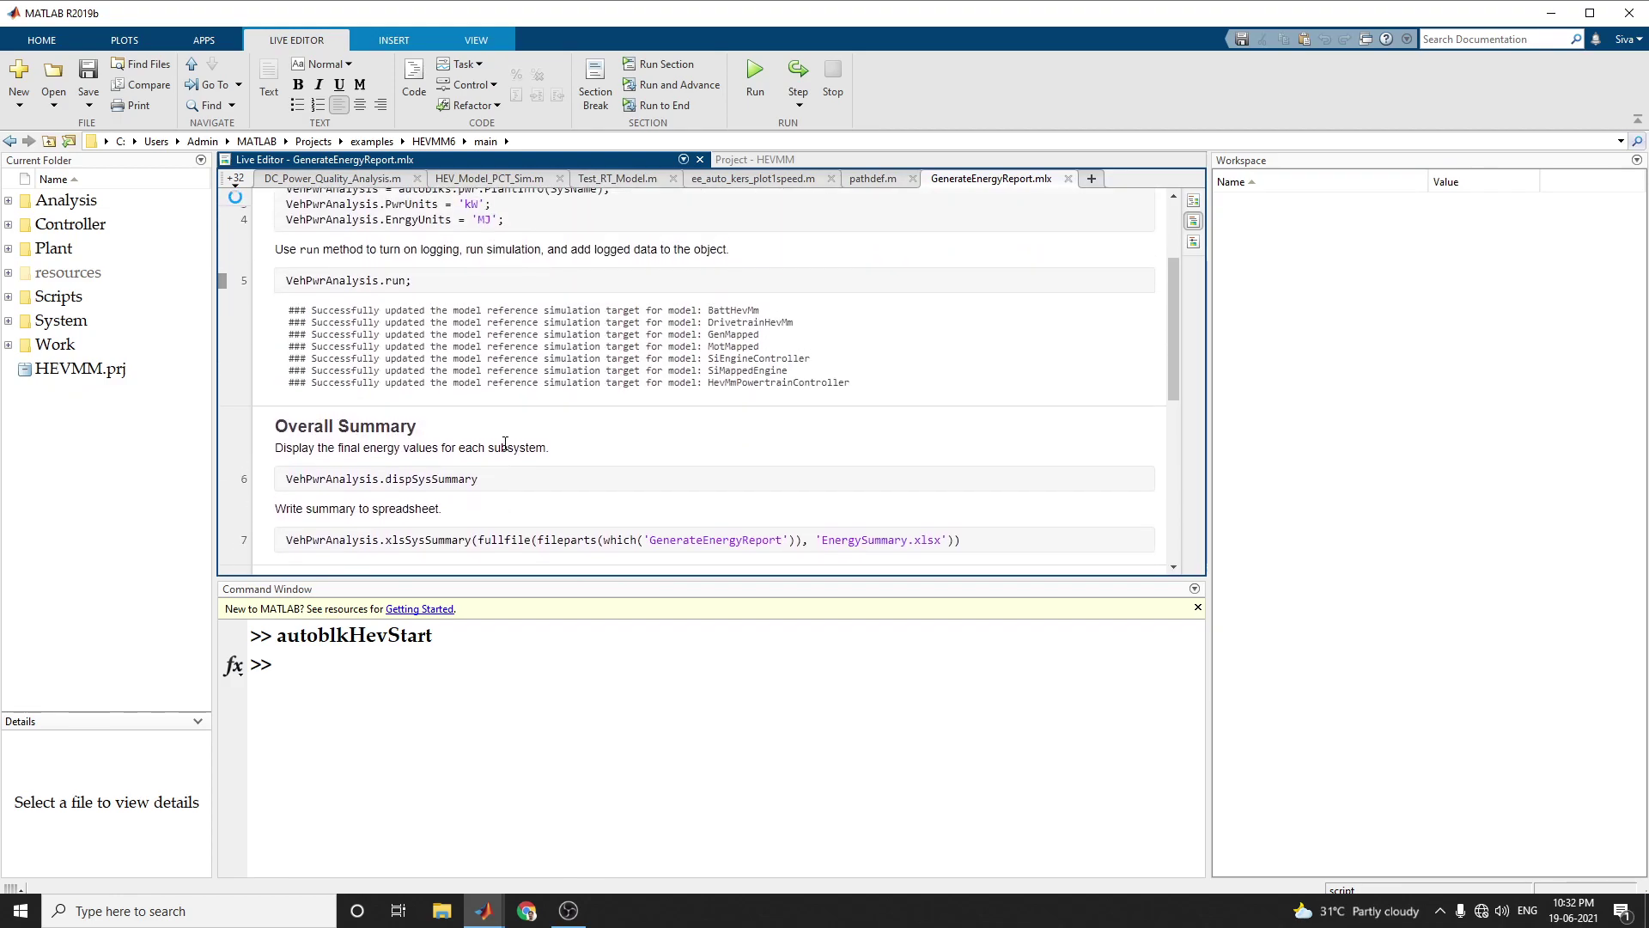
scroll(505, 443, "up", 3)
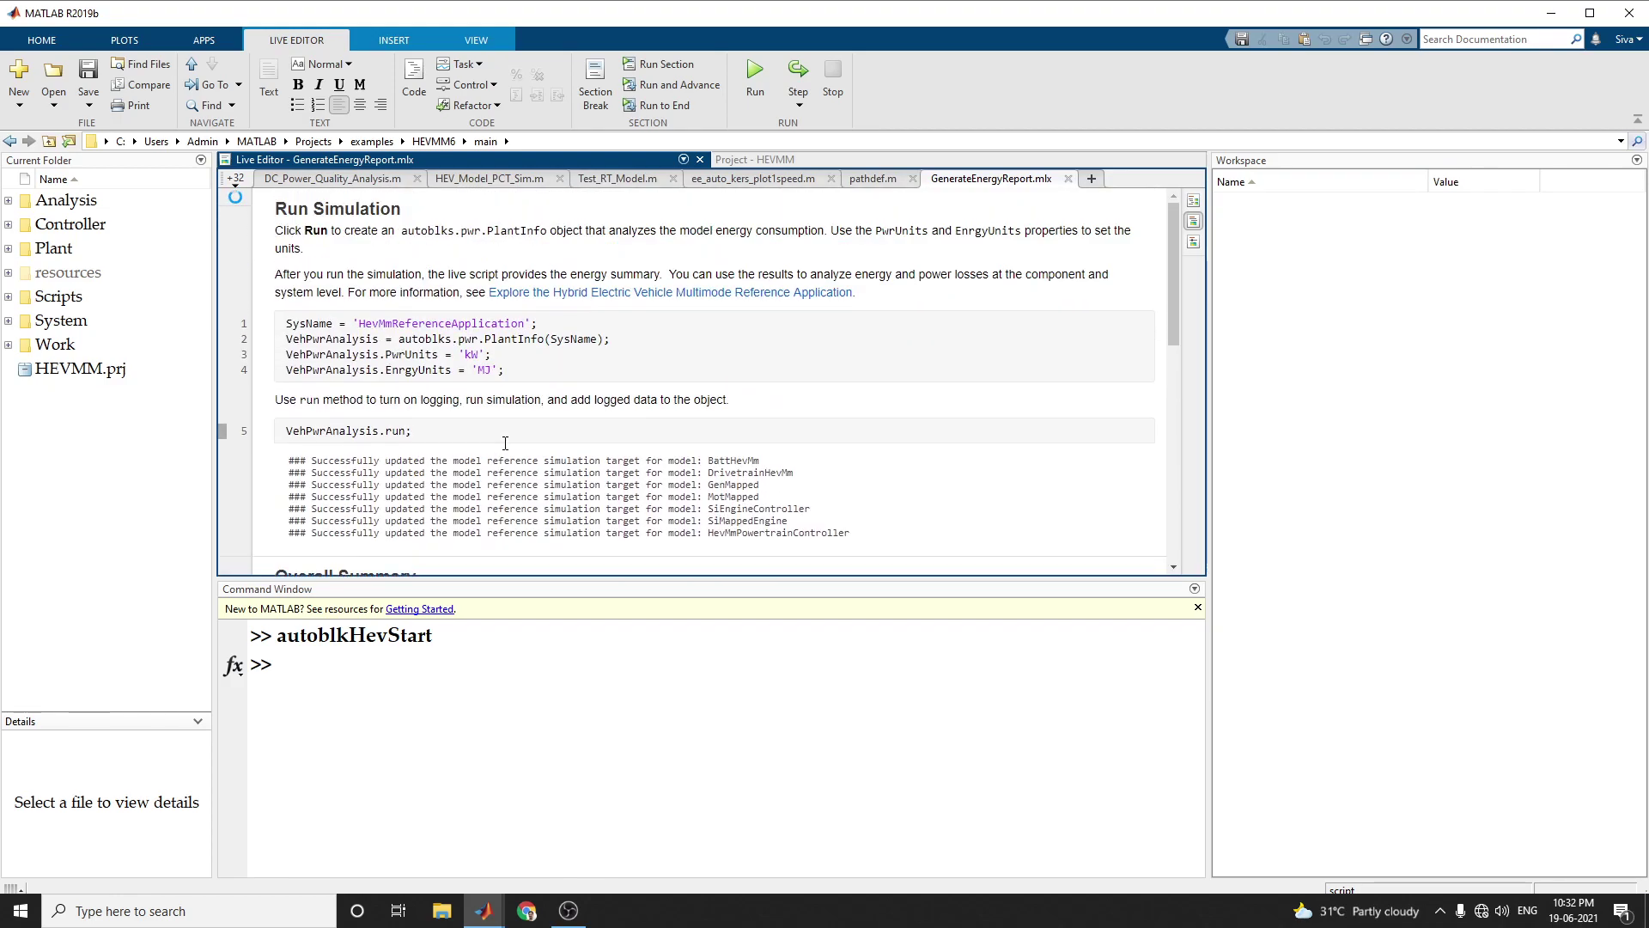
scroll(505, 443, "down", 8)
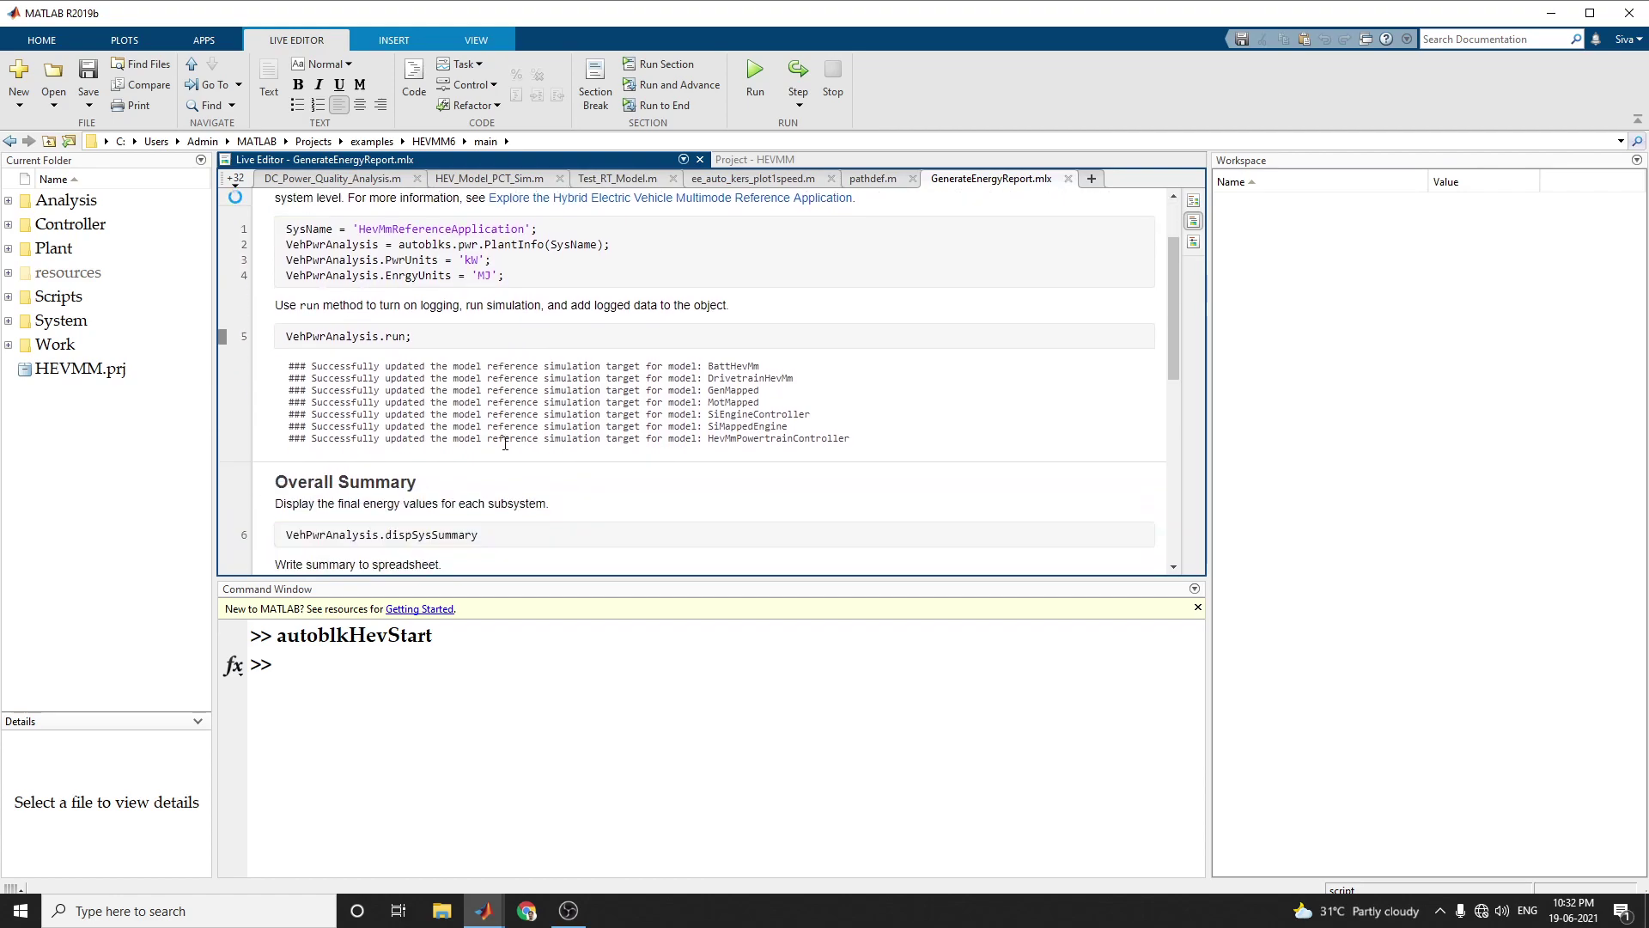
scroll(505, 443, "down", 3)
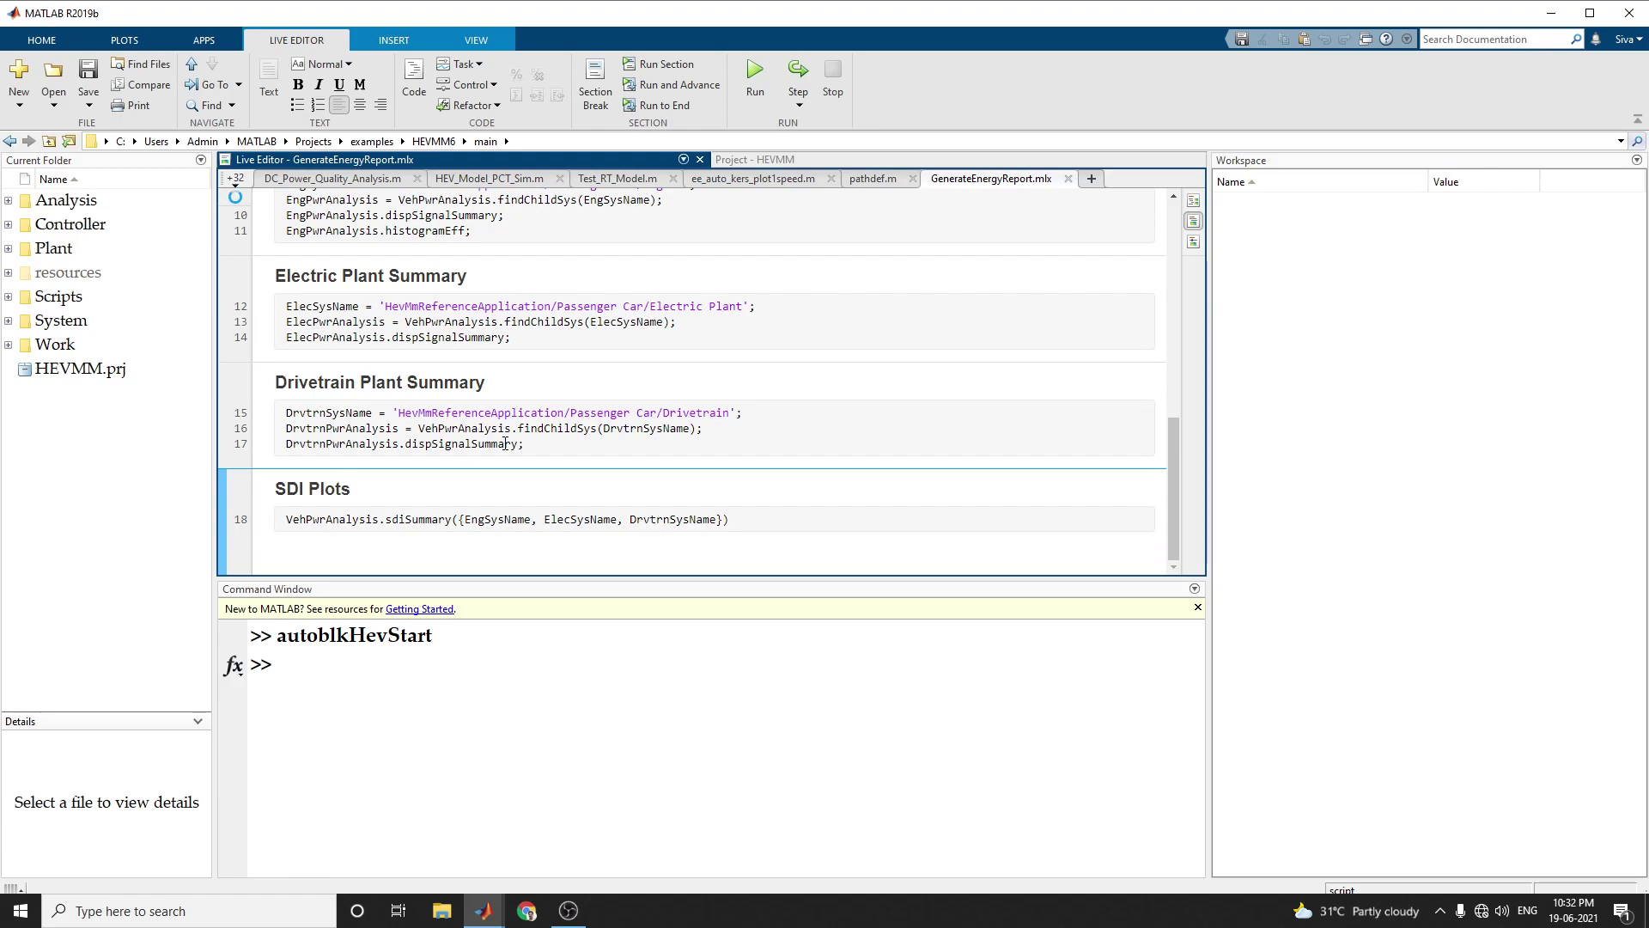
scroll(565, 414, "up", 11)
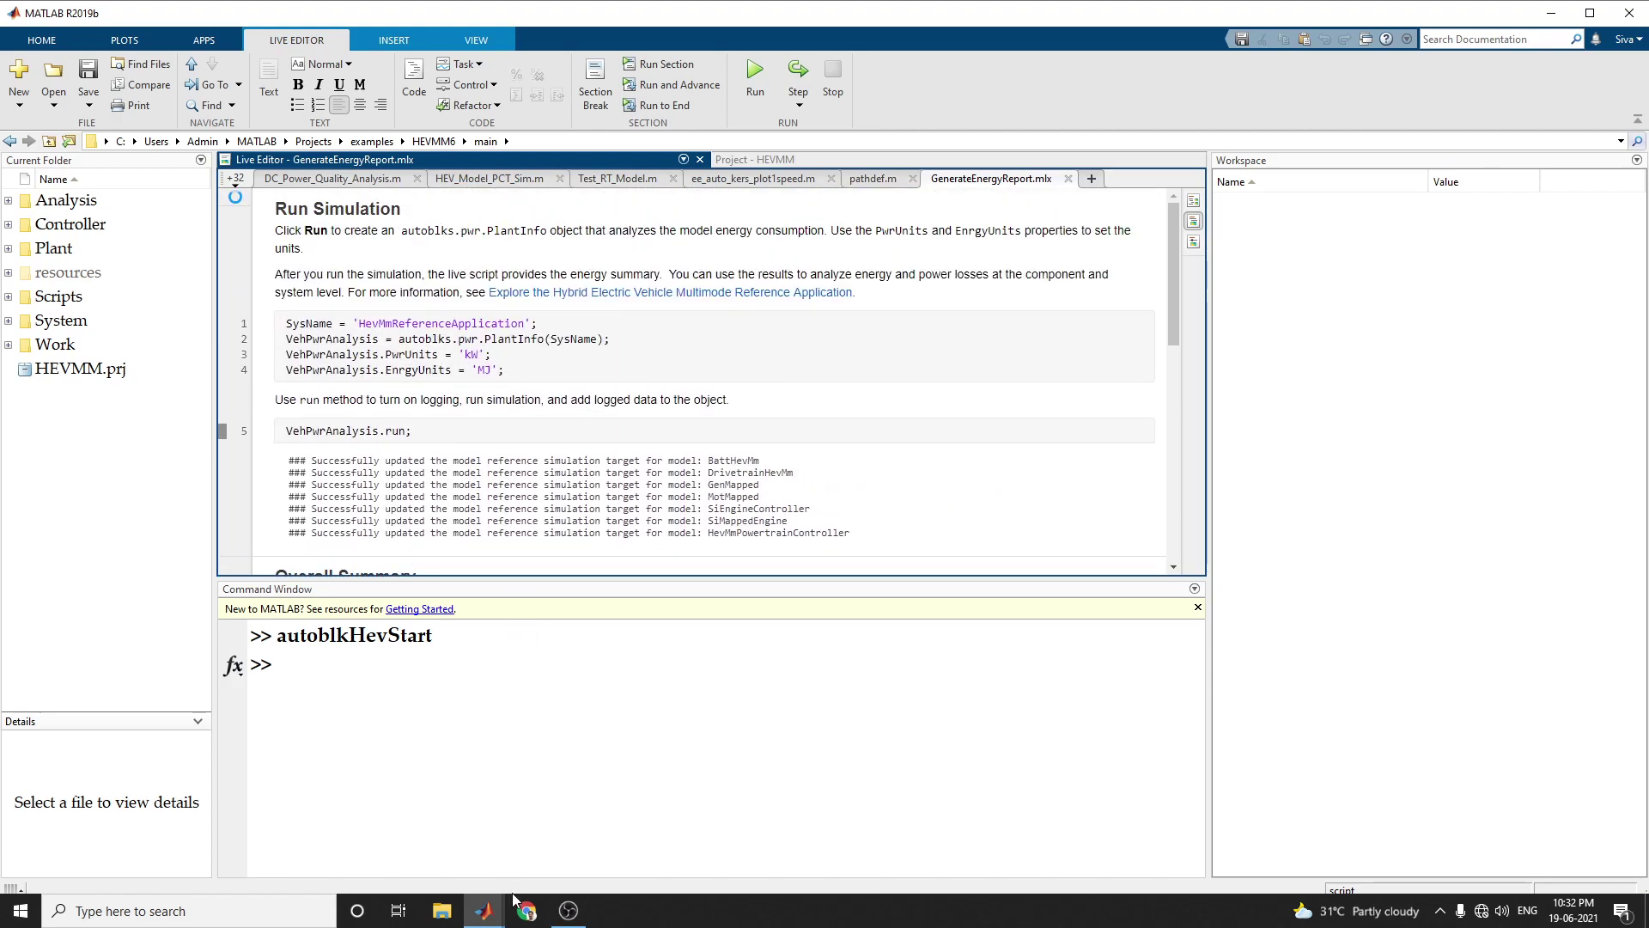
Bring up the Performance and FE Scope, widen its window leftward, and view it maximized before restoring its size.
mouse_move(485, 909)
left_click(679, 824)
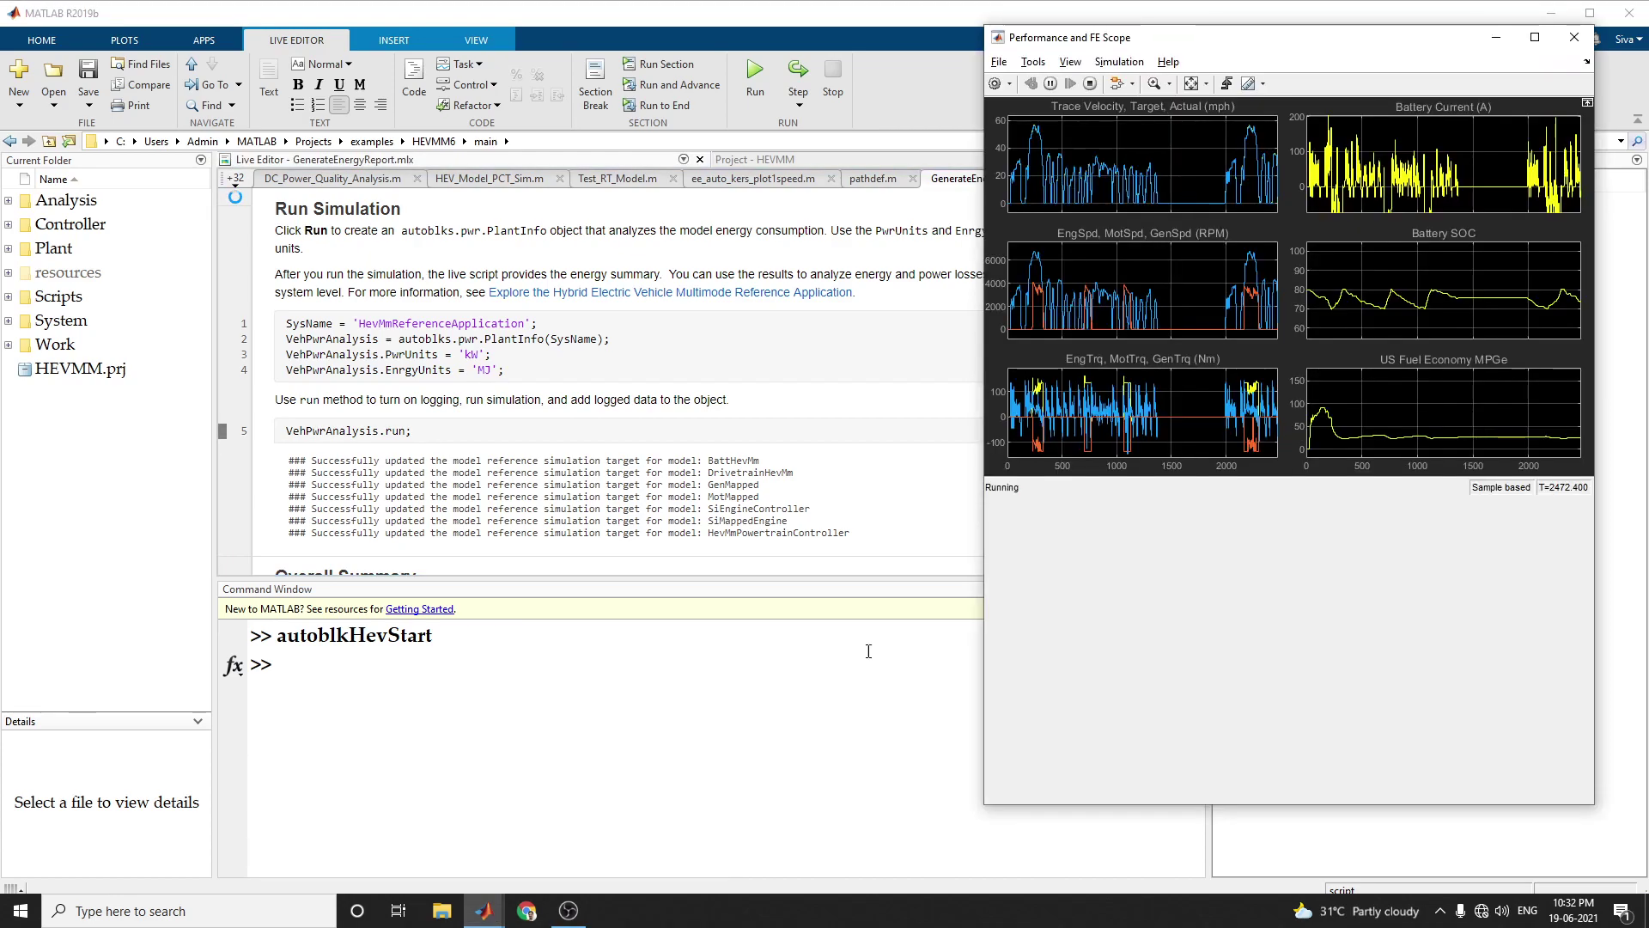
left_click_drag(985, 117, 539, 138)
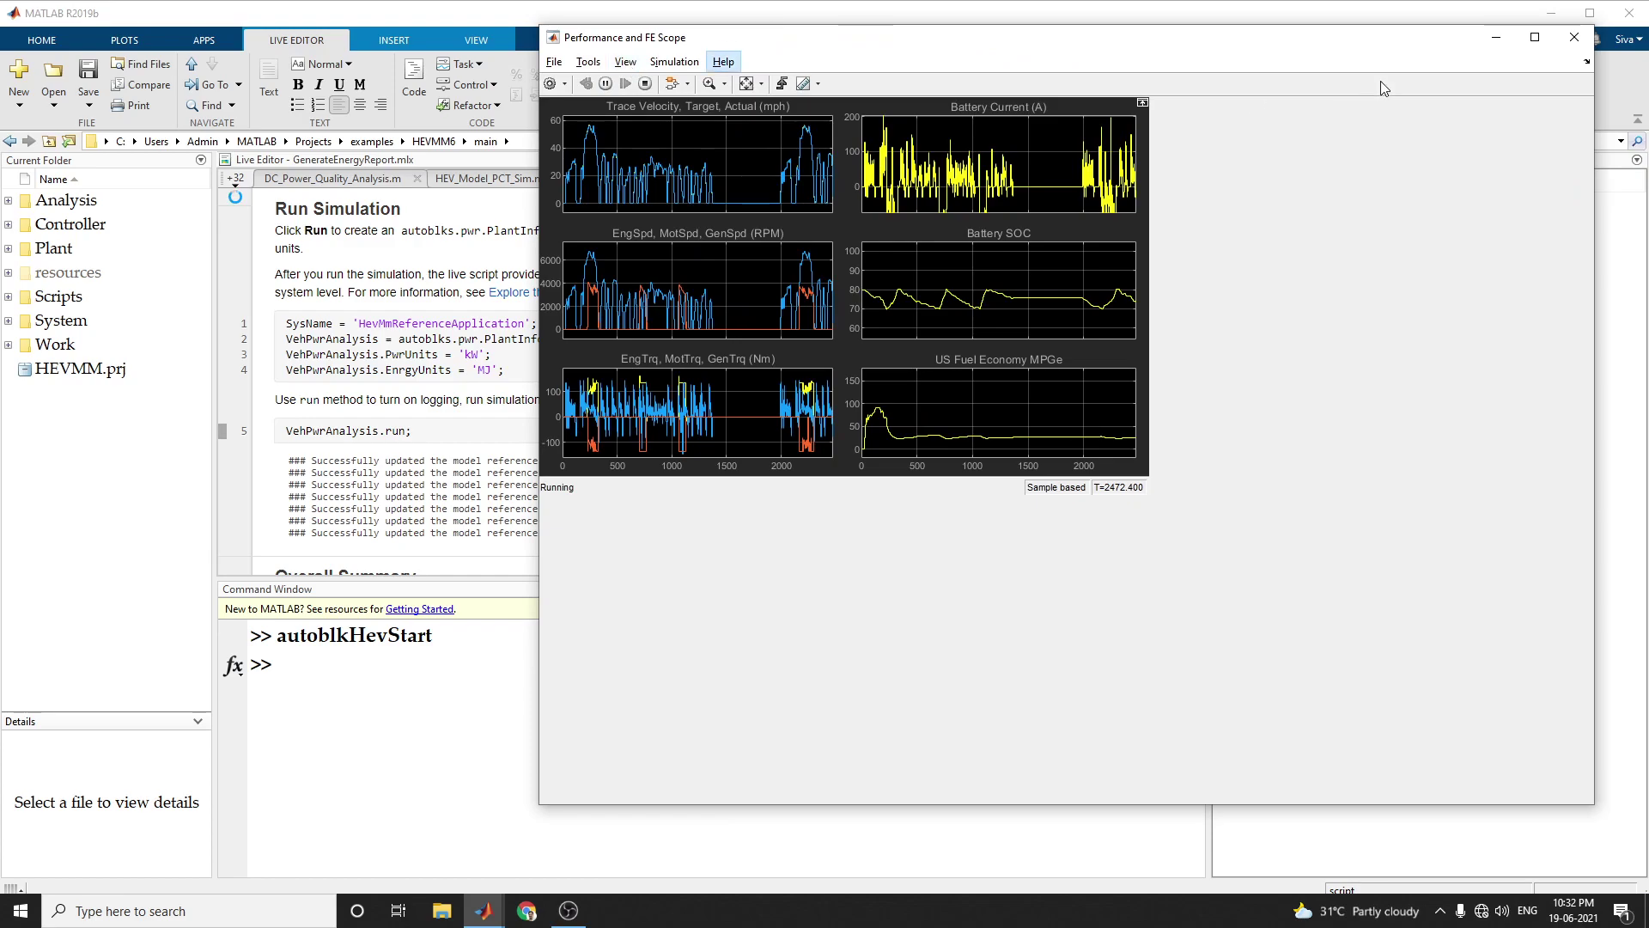
left_click(1535, 37)
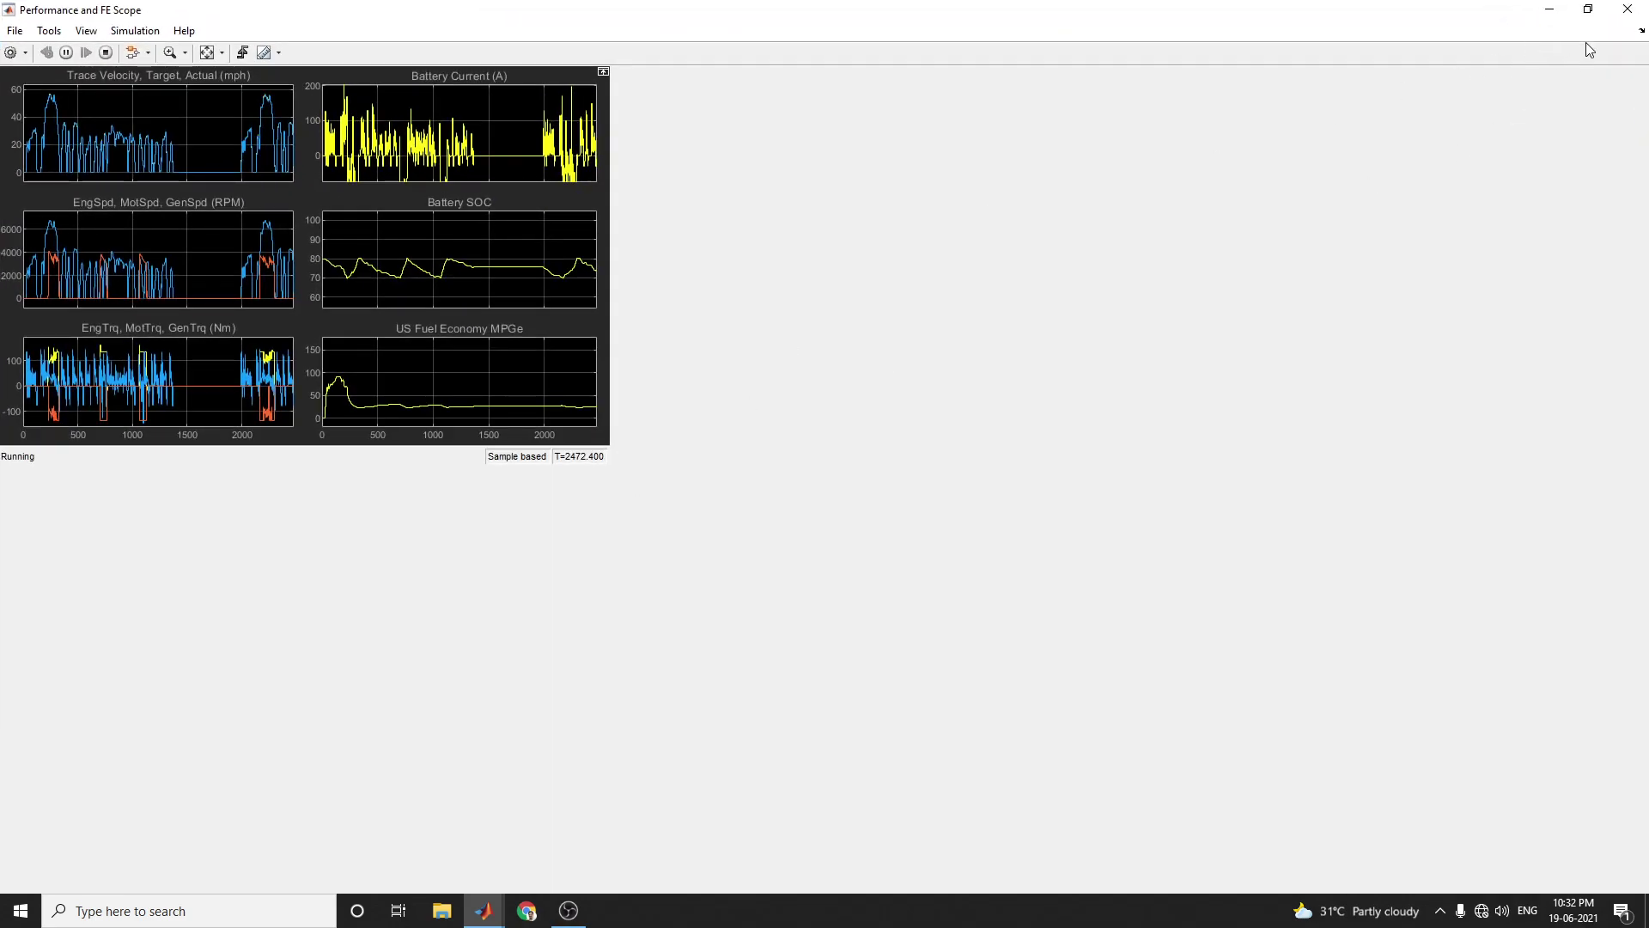
left_click(1588, 9)
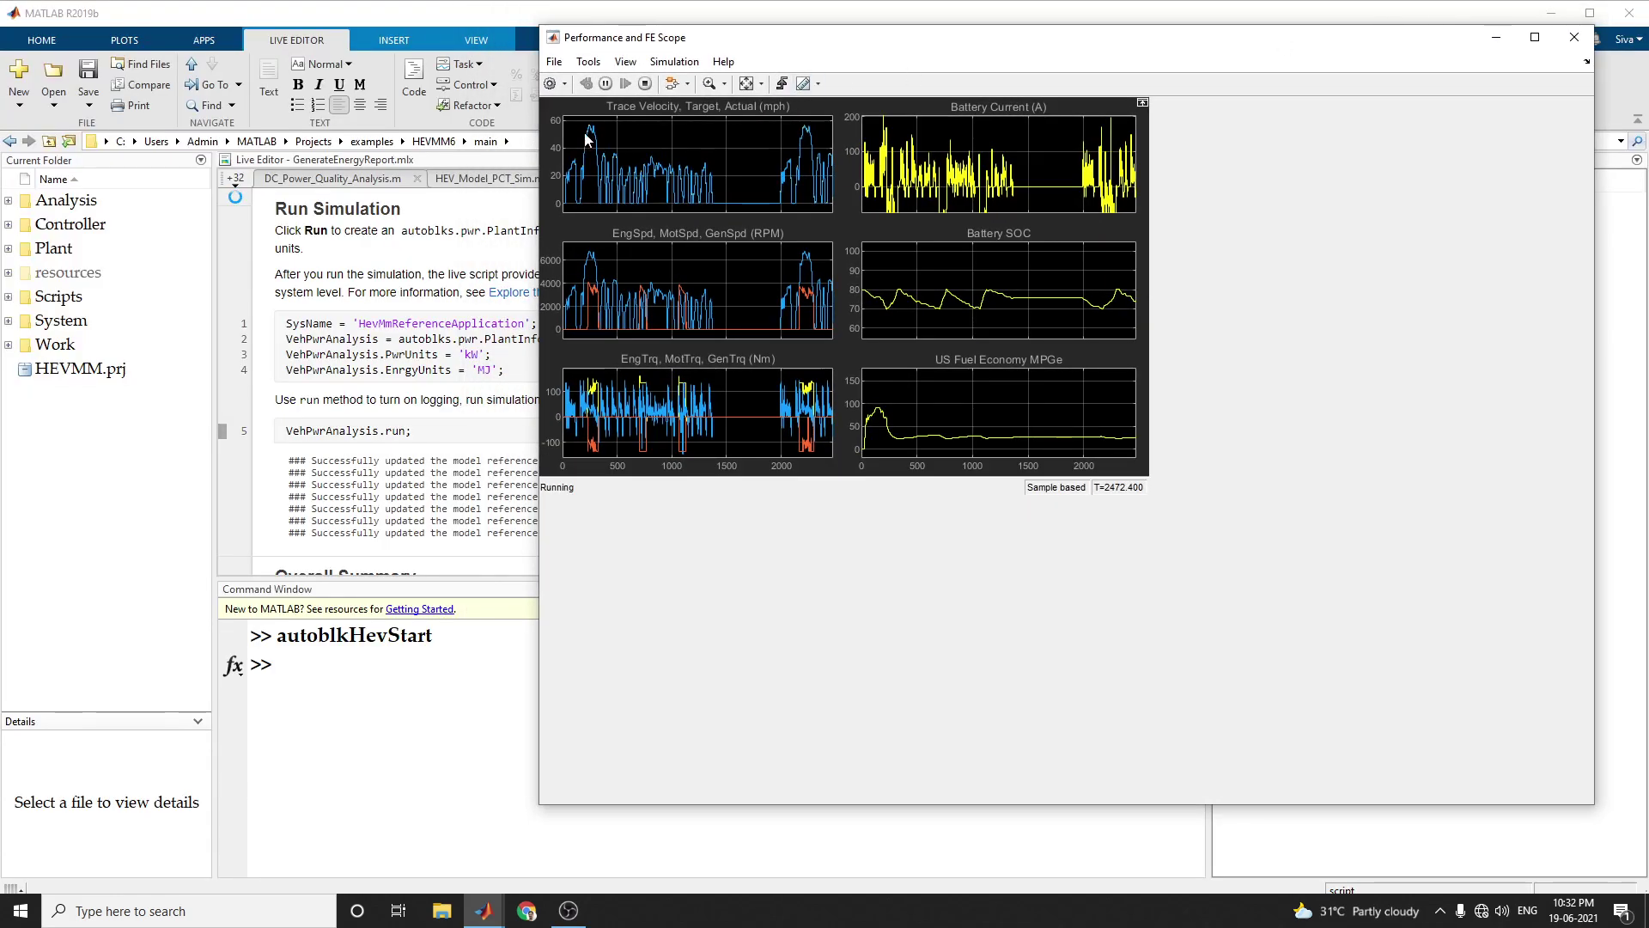
Stop the simulation from the Performance and FE Scope and check the live script's summary sections for results.
left_click(647, 87)
left_click(461, 431)
scroll(486, 473, "down", 2)
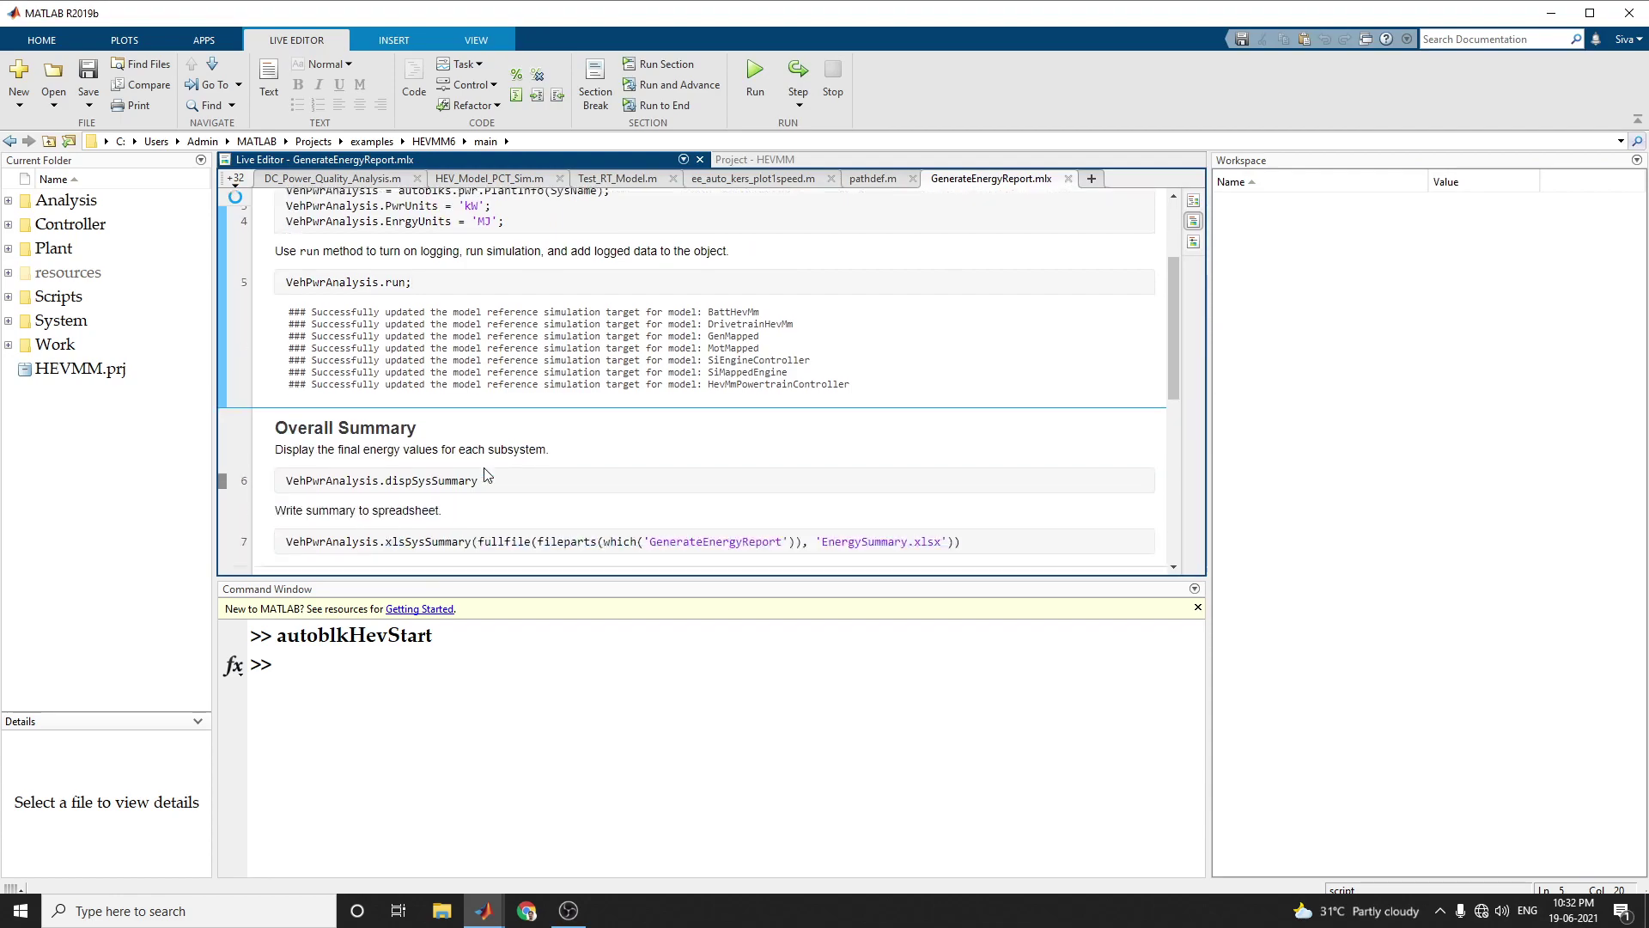
scroll(485, 473, "down", 10)
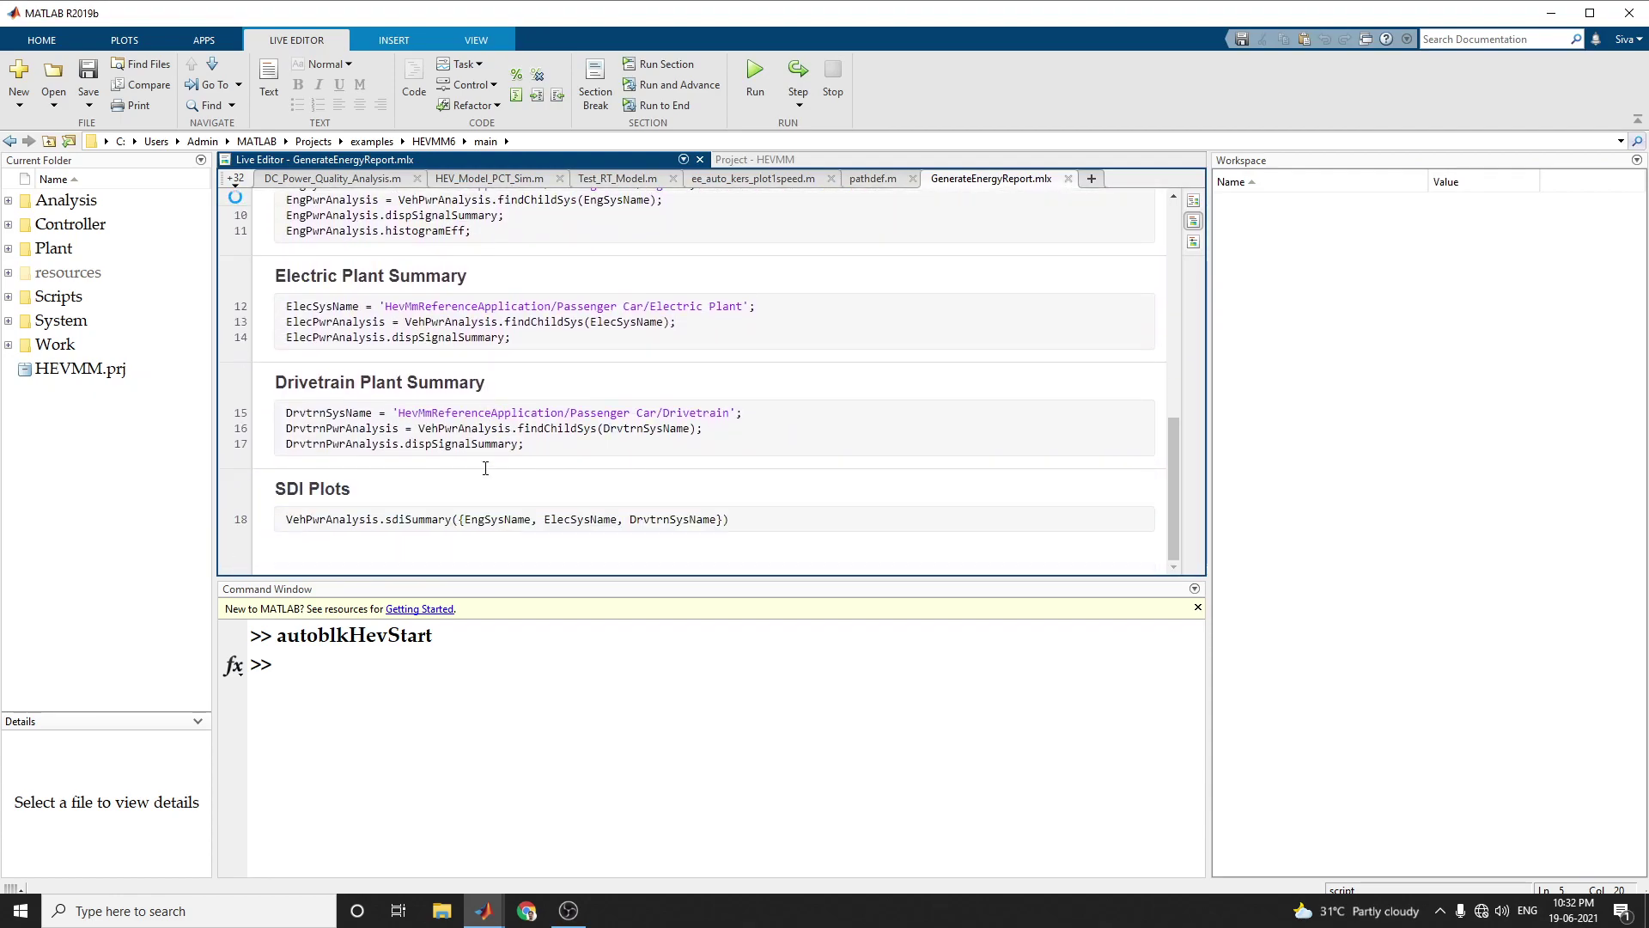
Check the simulation status in the Performance and FE Scope and look for output throughout the live script's sections.
mouse_move(483, 909)
left_click(624, 859)
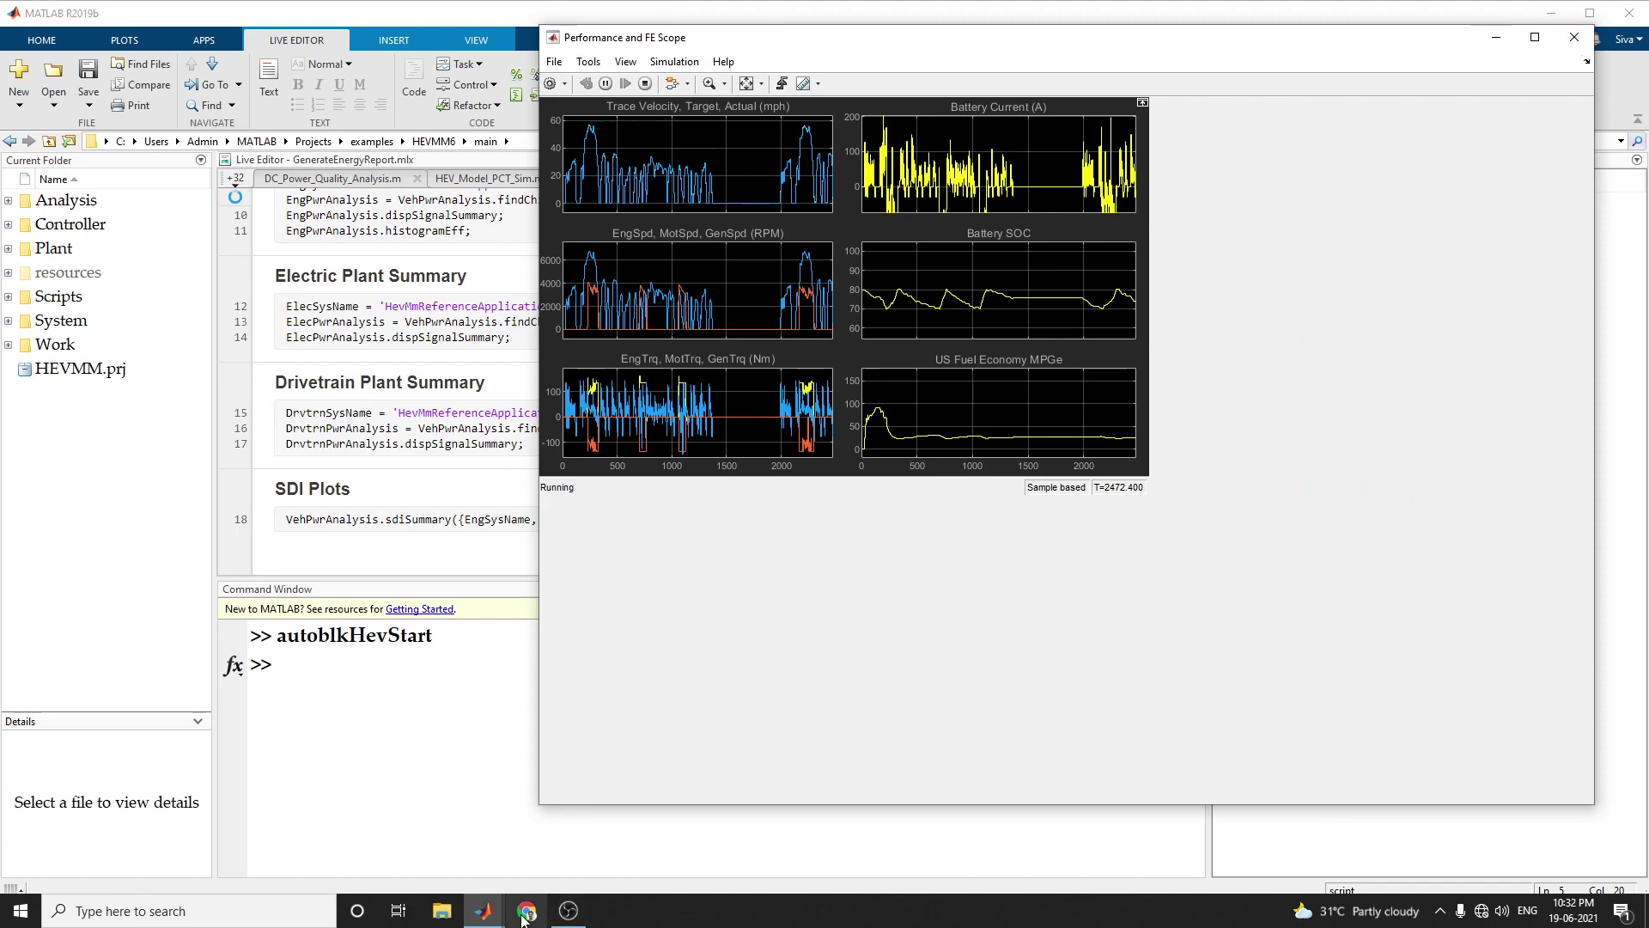
mouse_move(491, 911)
left_click(352, 844)
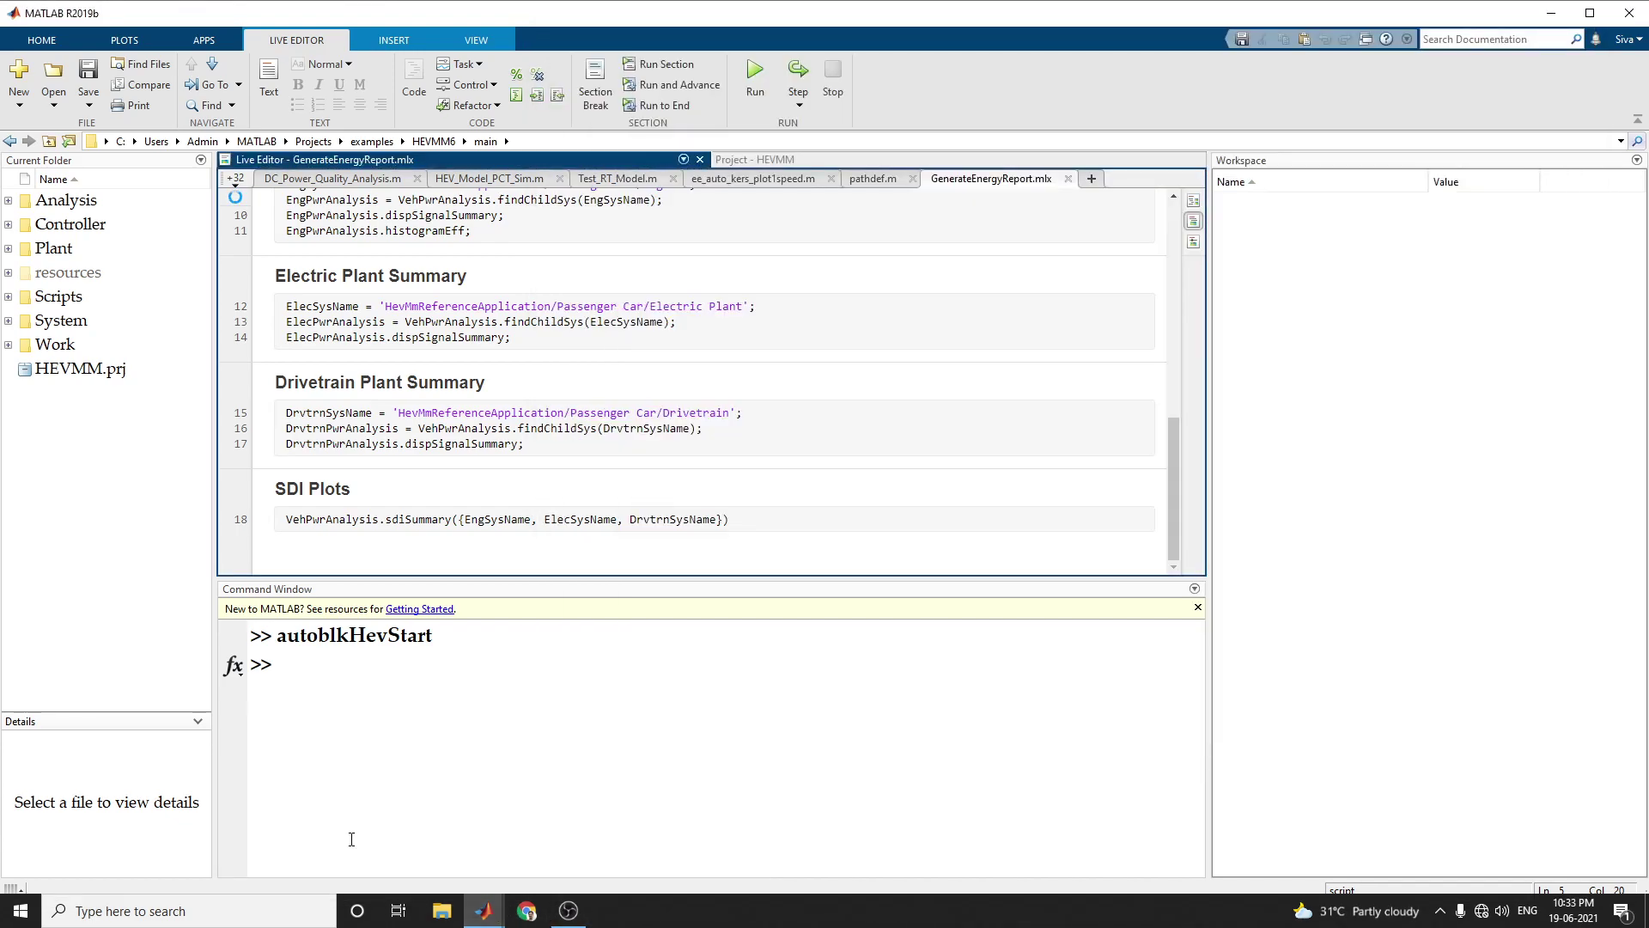
scroll(494, 335, "up", 10)
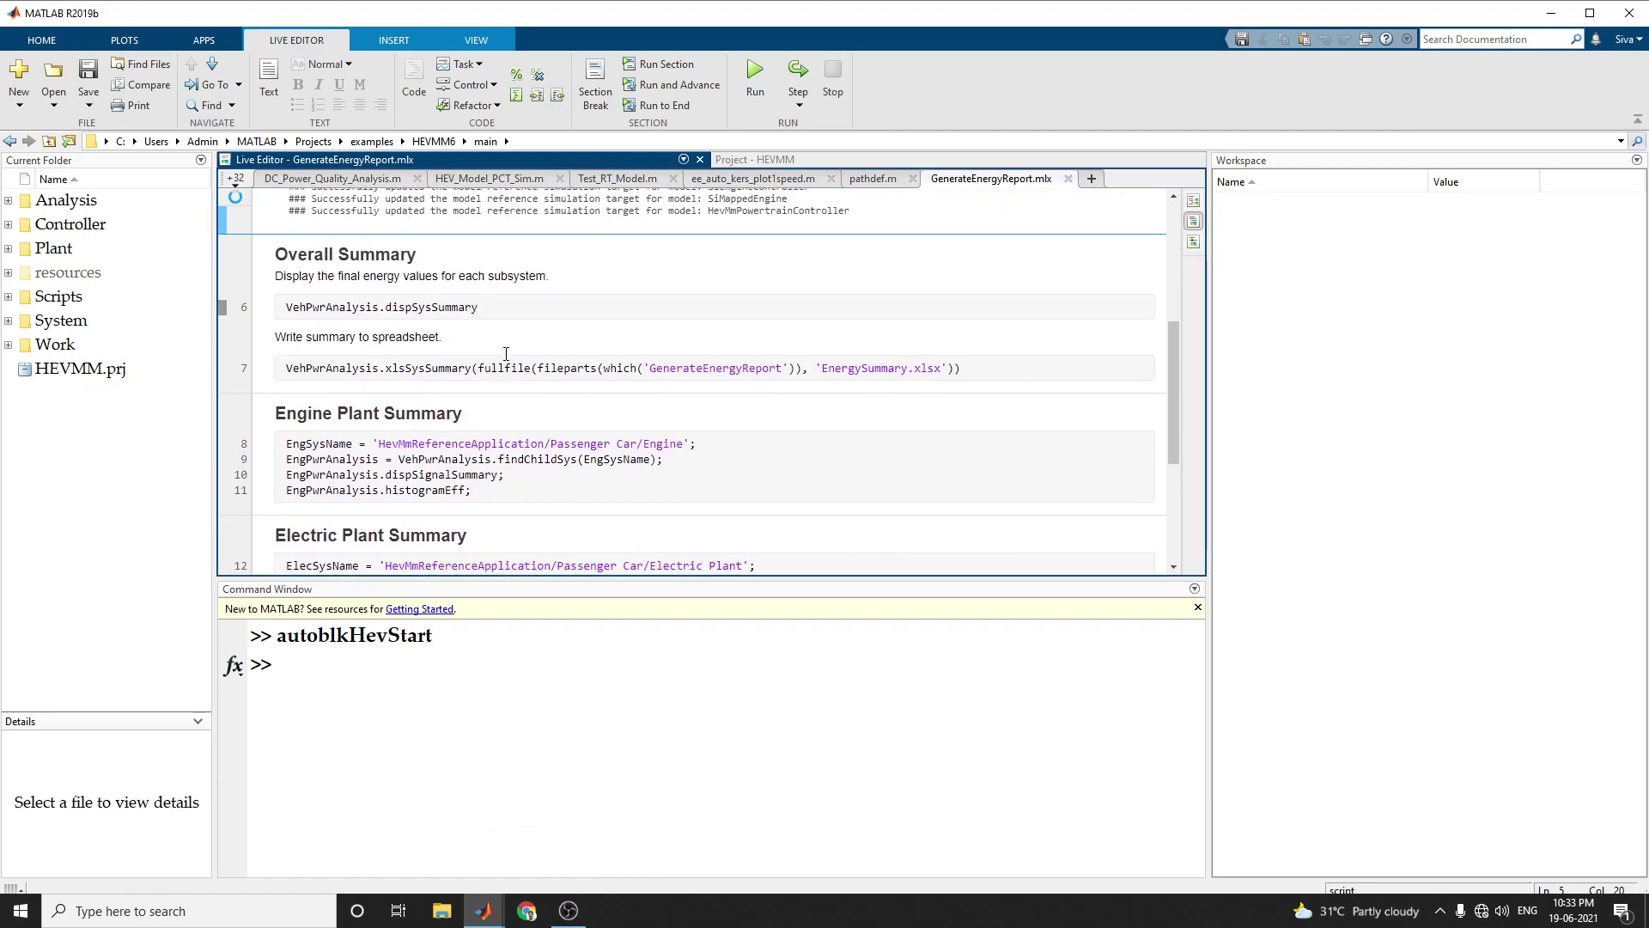
scroll(506, 354, "up", 1)
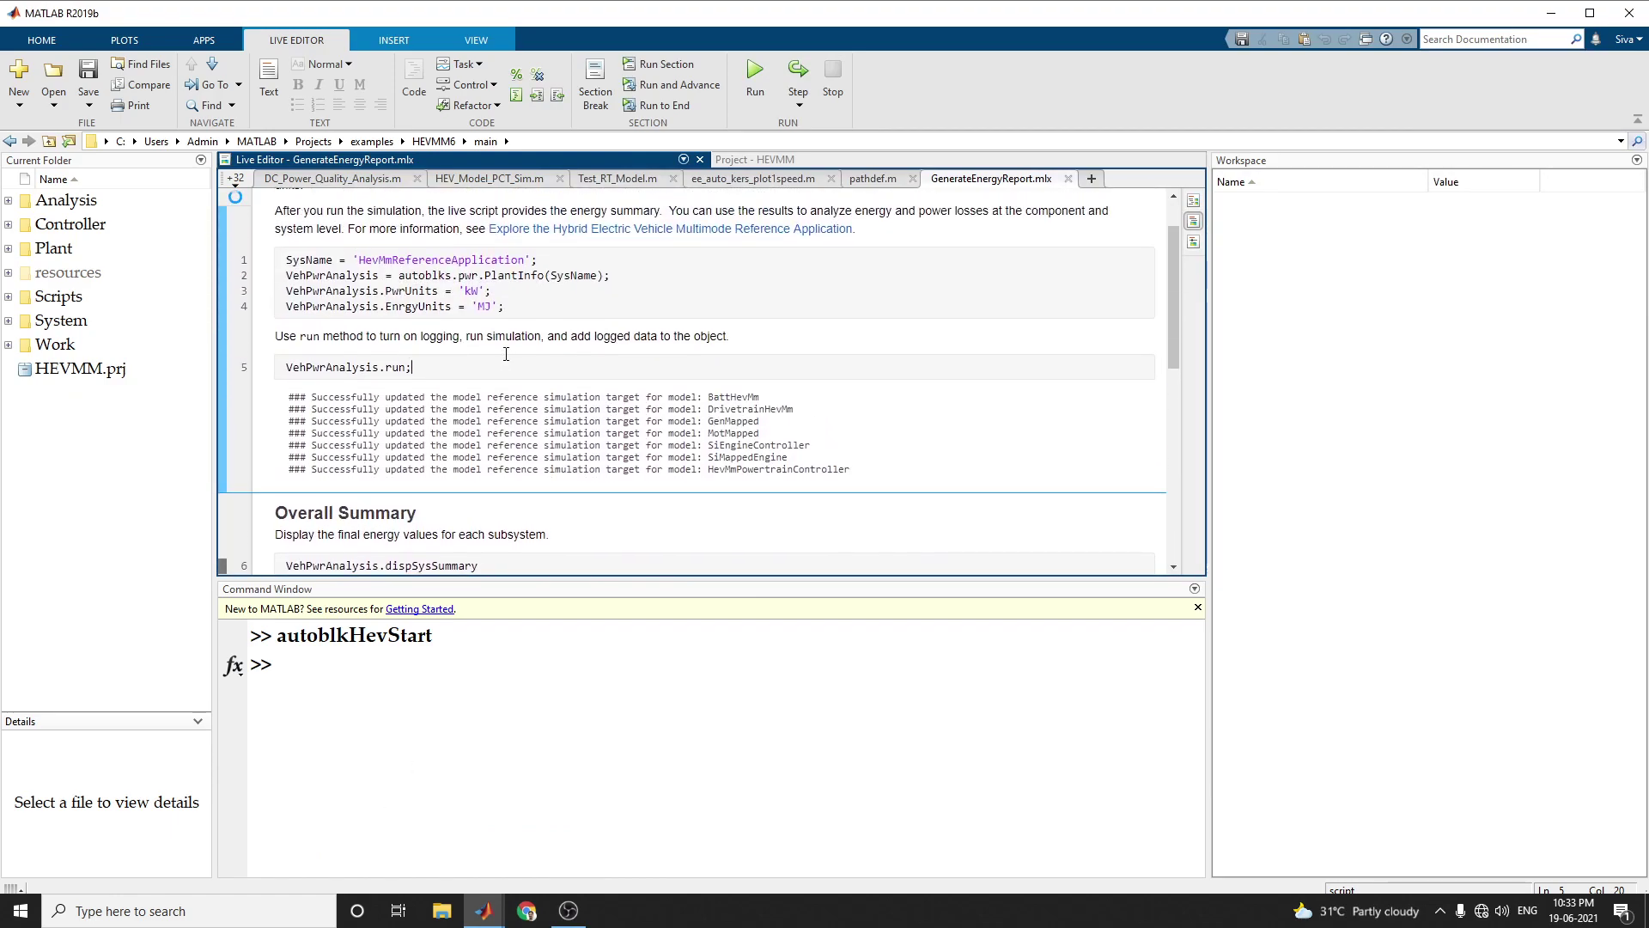
scroll(516, 402, "up", 1)
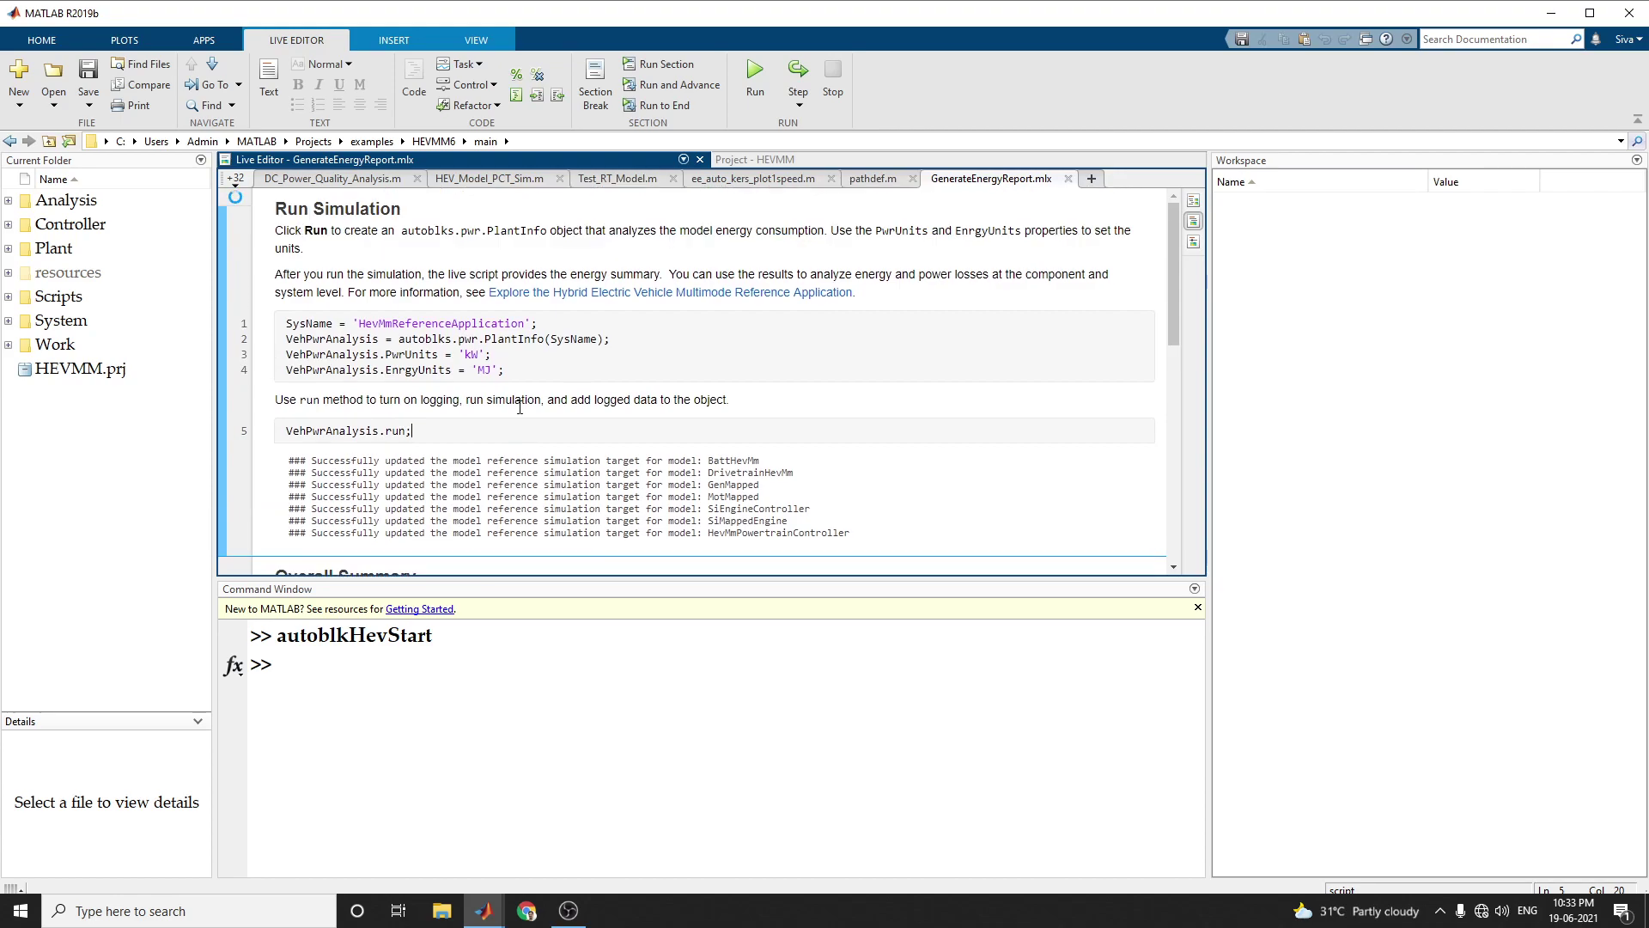
scroll(520, 408, "down", 8)
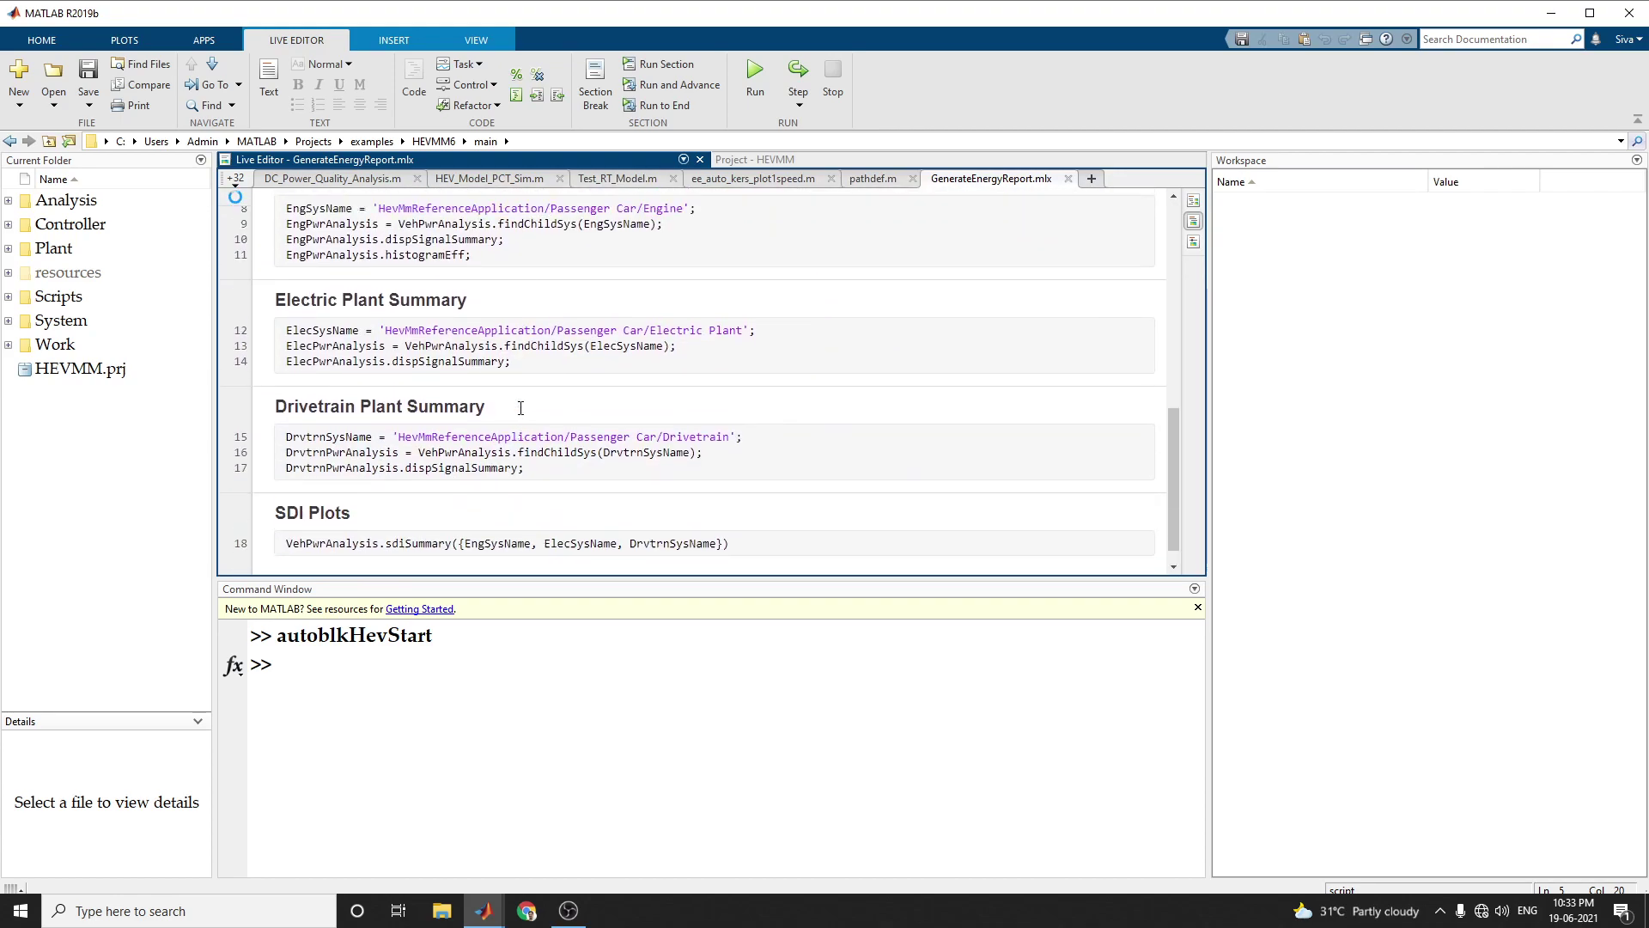
Open the Explore the Hybrid Electric Vehicle Multimode Reference Application documentation link in the live script's Run Simulation section.
scroll(521, 410, "up", 6)
scroll(520, 410, "up", 3)
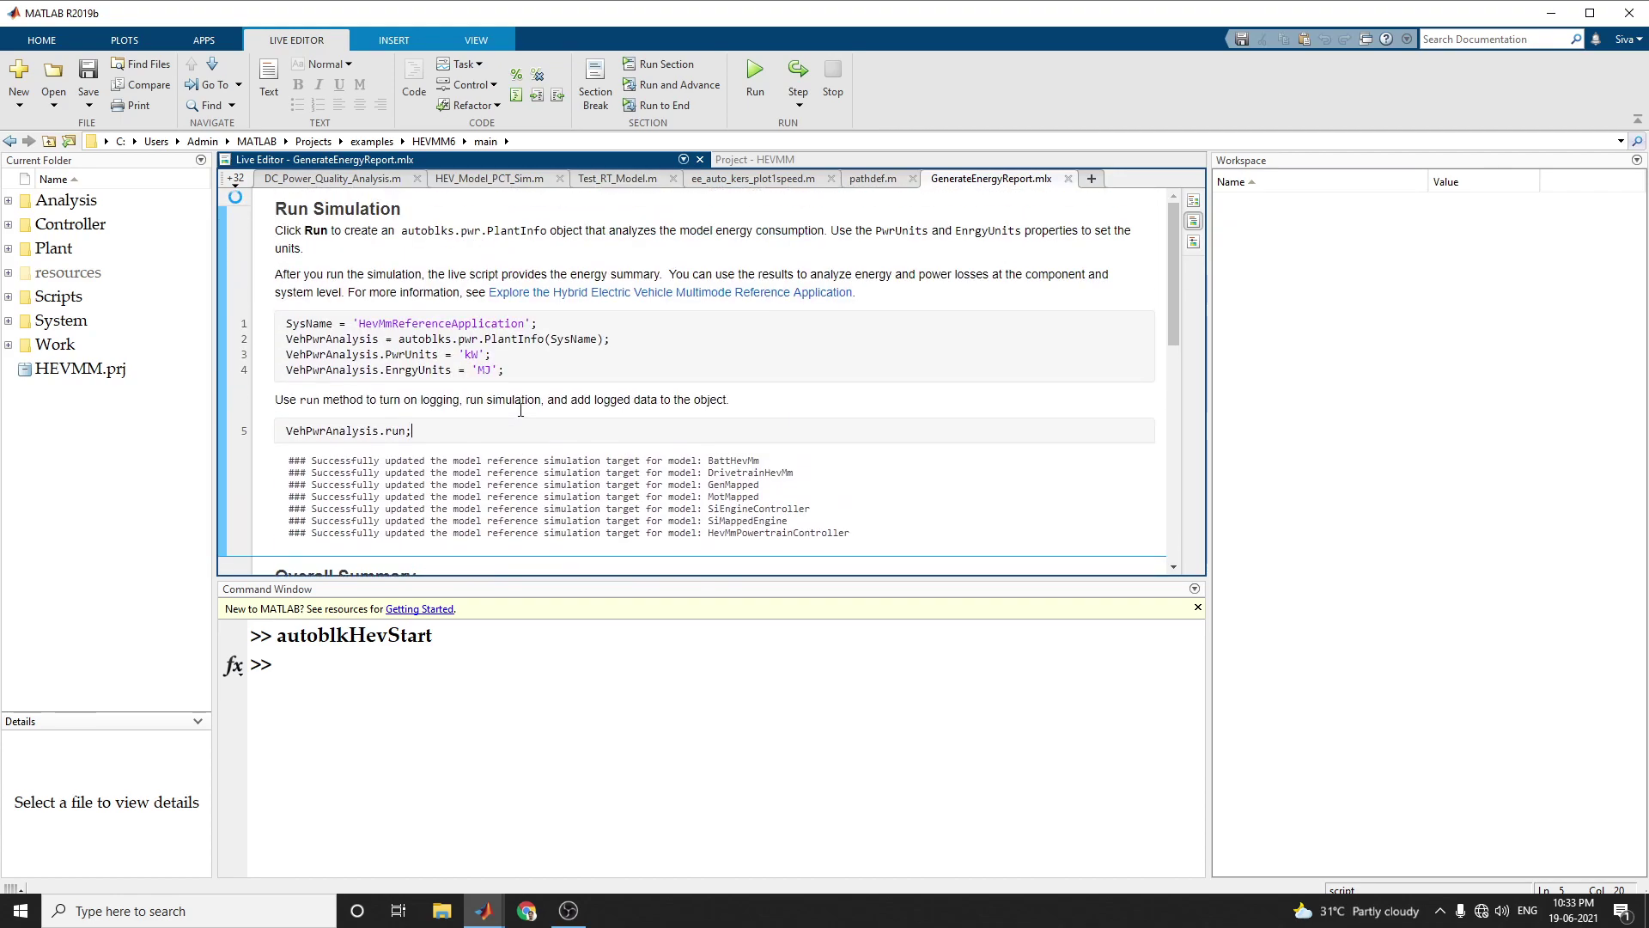
right_click(640, 294)
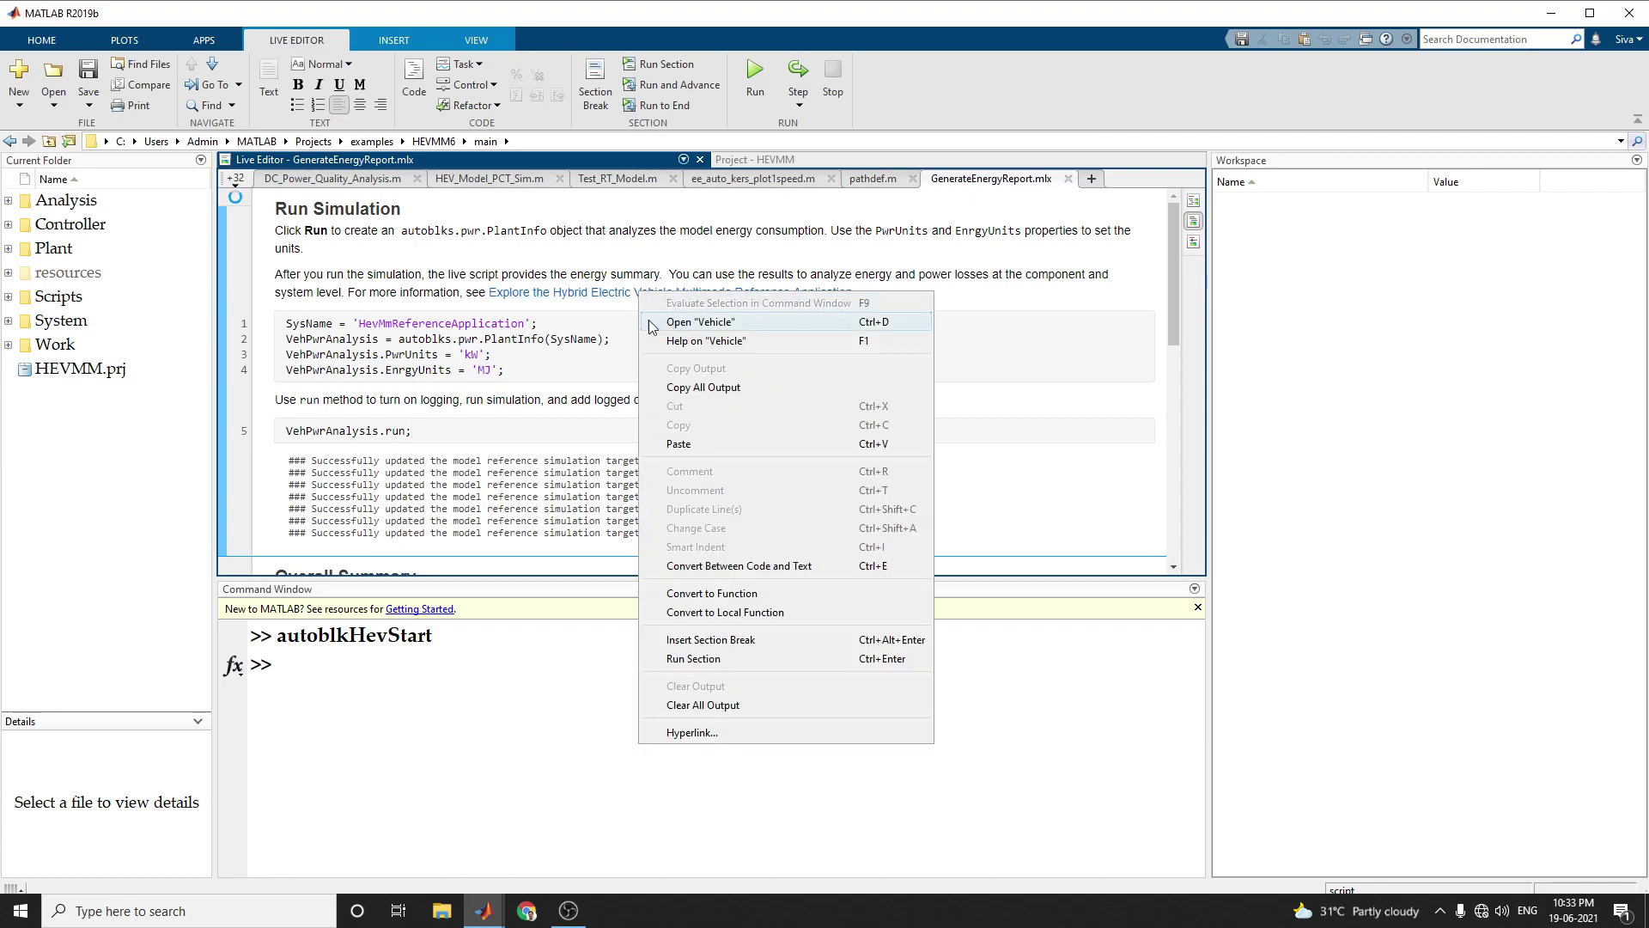
left_click(602, 299)
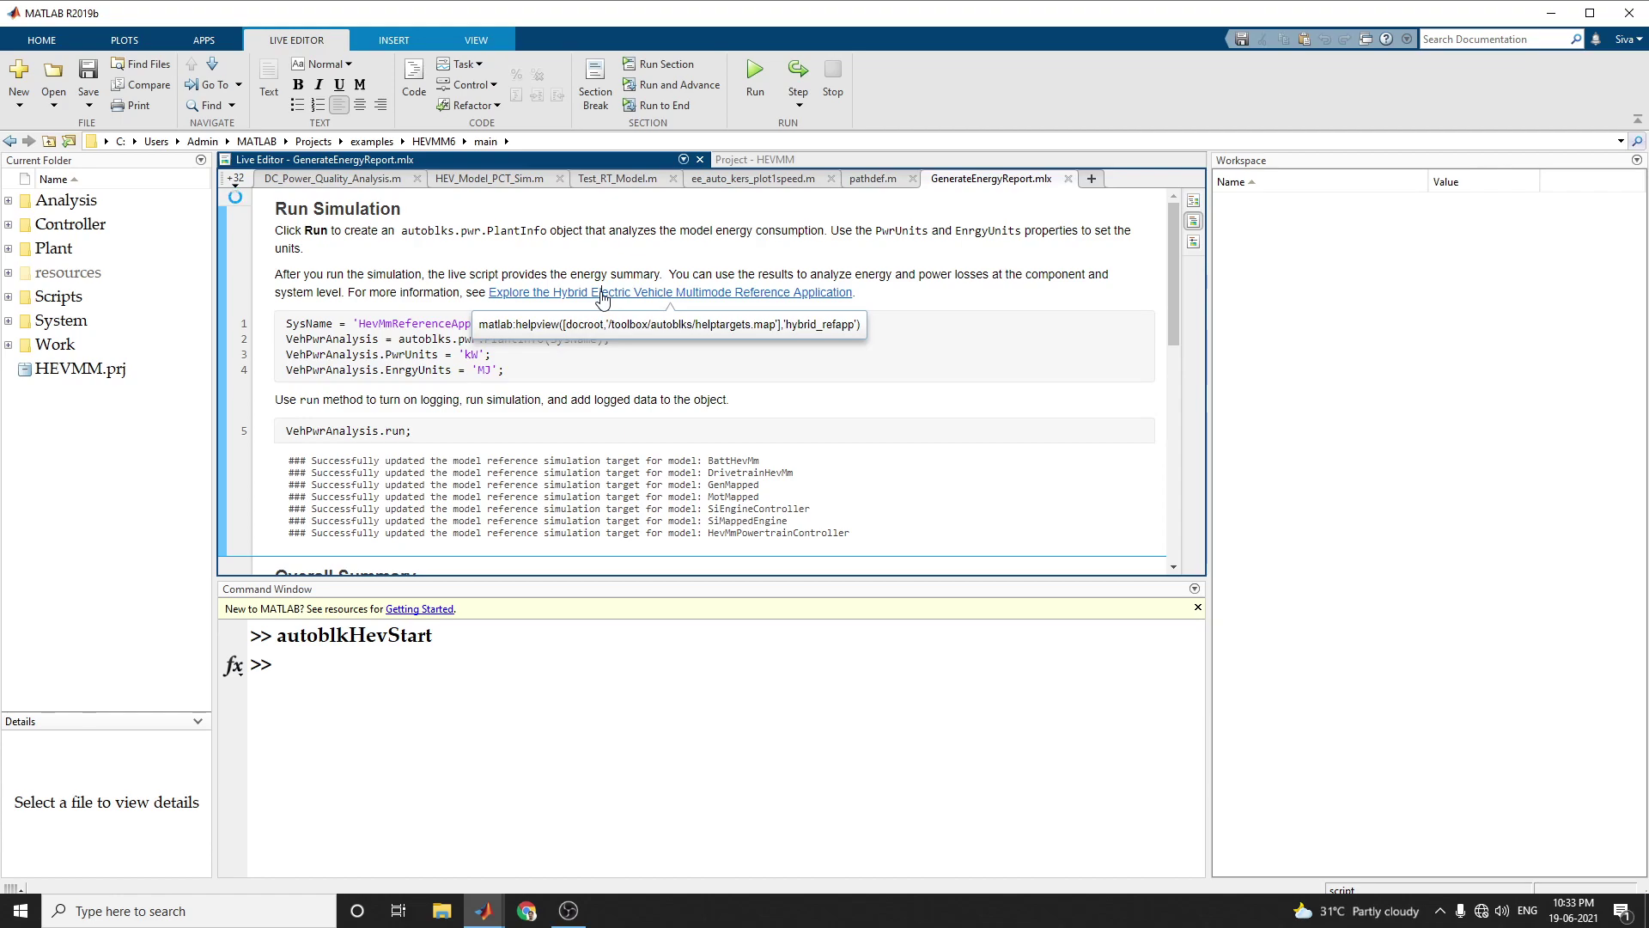
Bring the Performance and FE Scope back up and request the simulation stop once more.
mouse_move(486, 912)
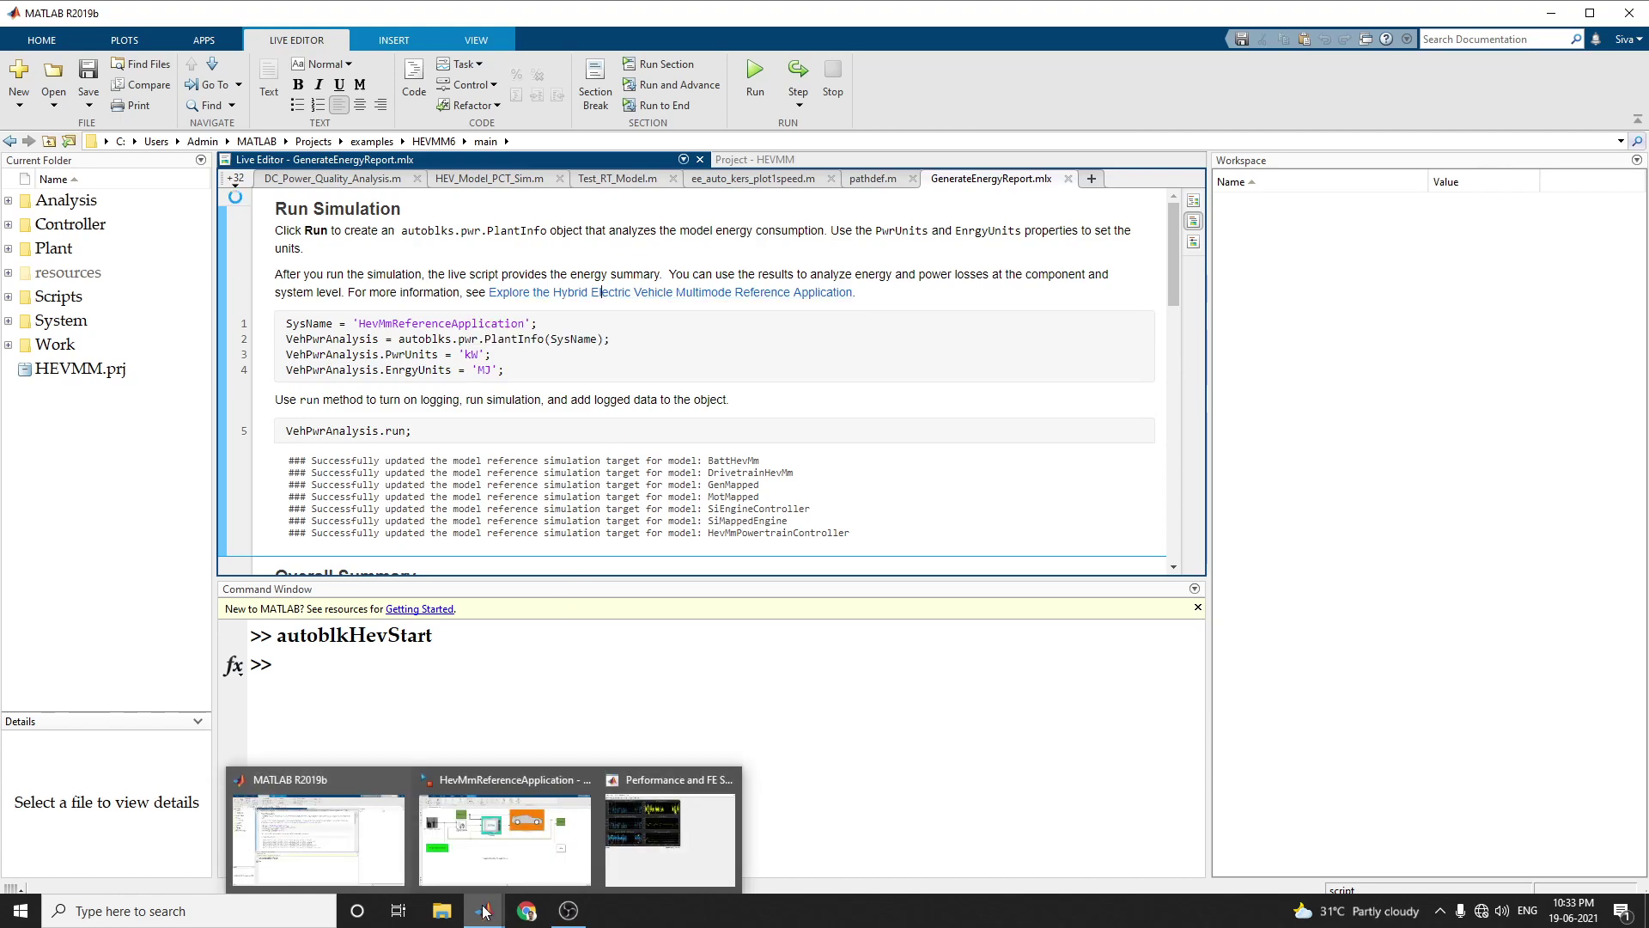
left_click(670, 829)
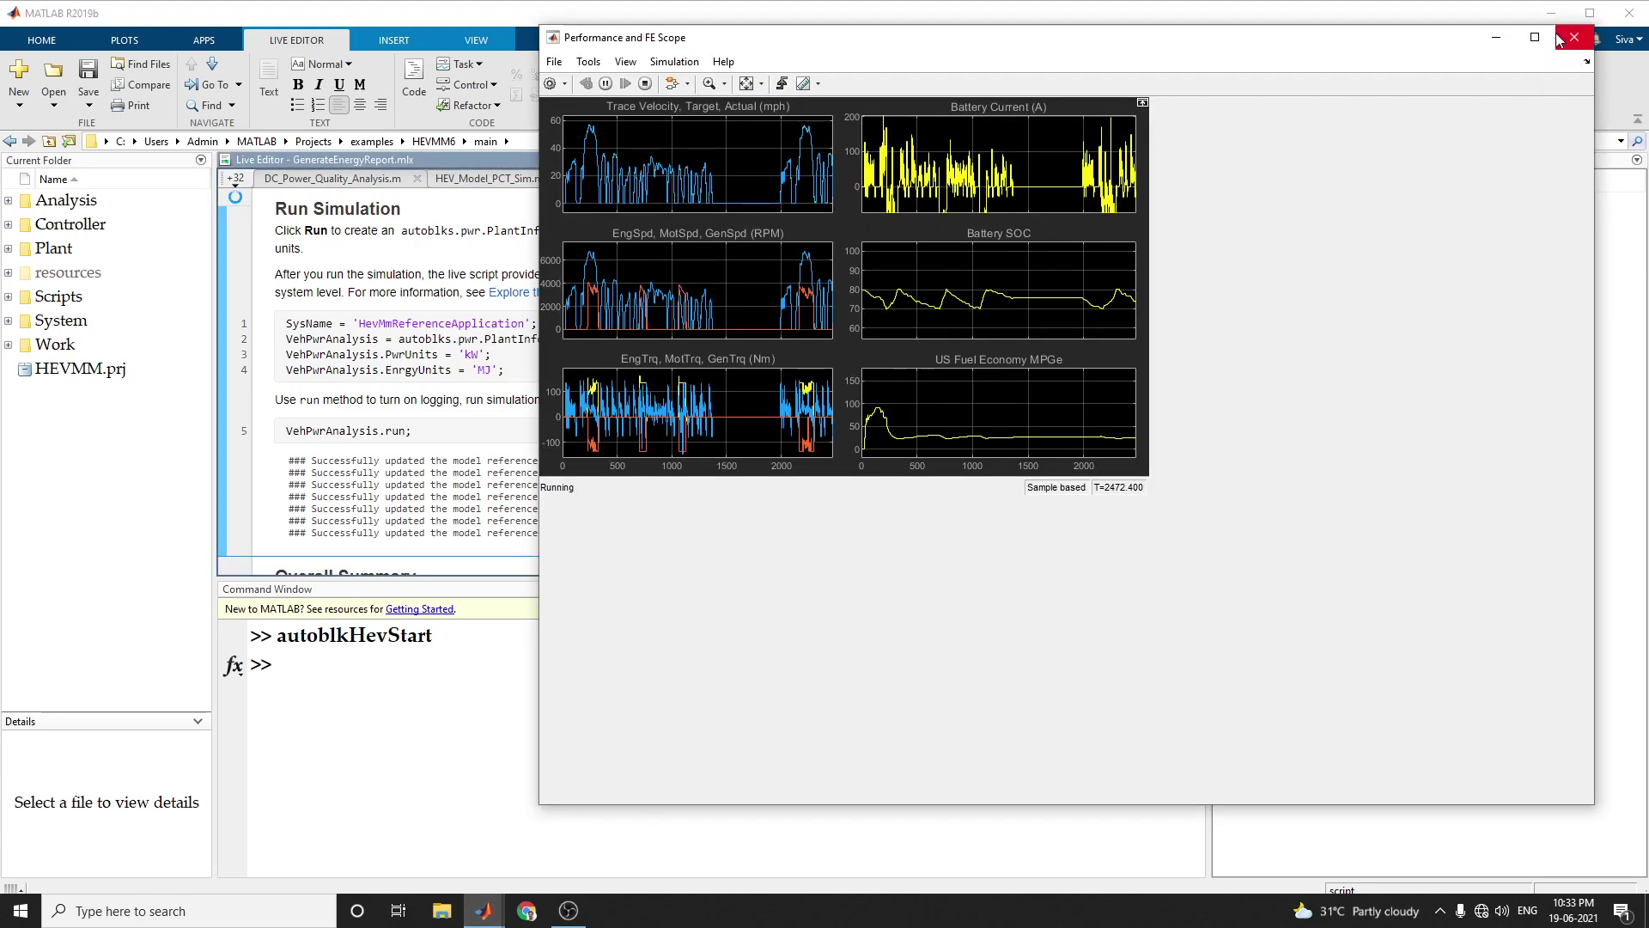
left_click(645, 86)
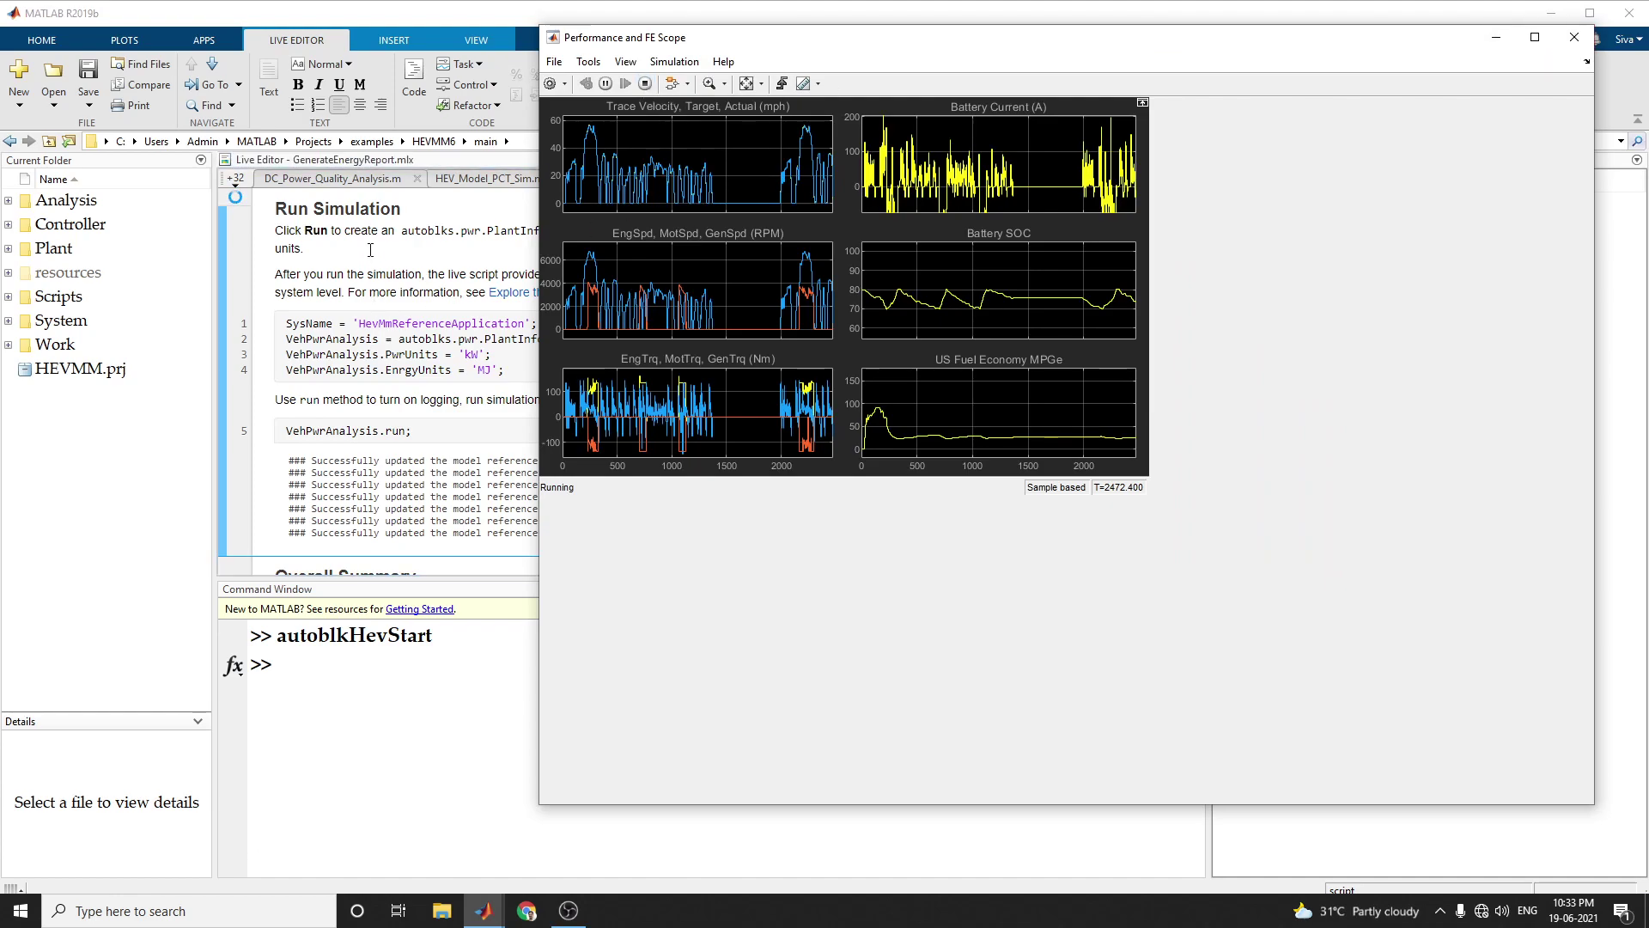
Return to the live script and examine the Overall Summary table of efficiency and energy values for each subsystem.
left_click(371, 250)
scroll(436, 417, "down", 5)
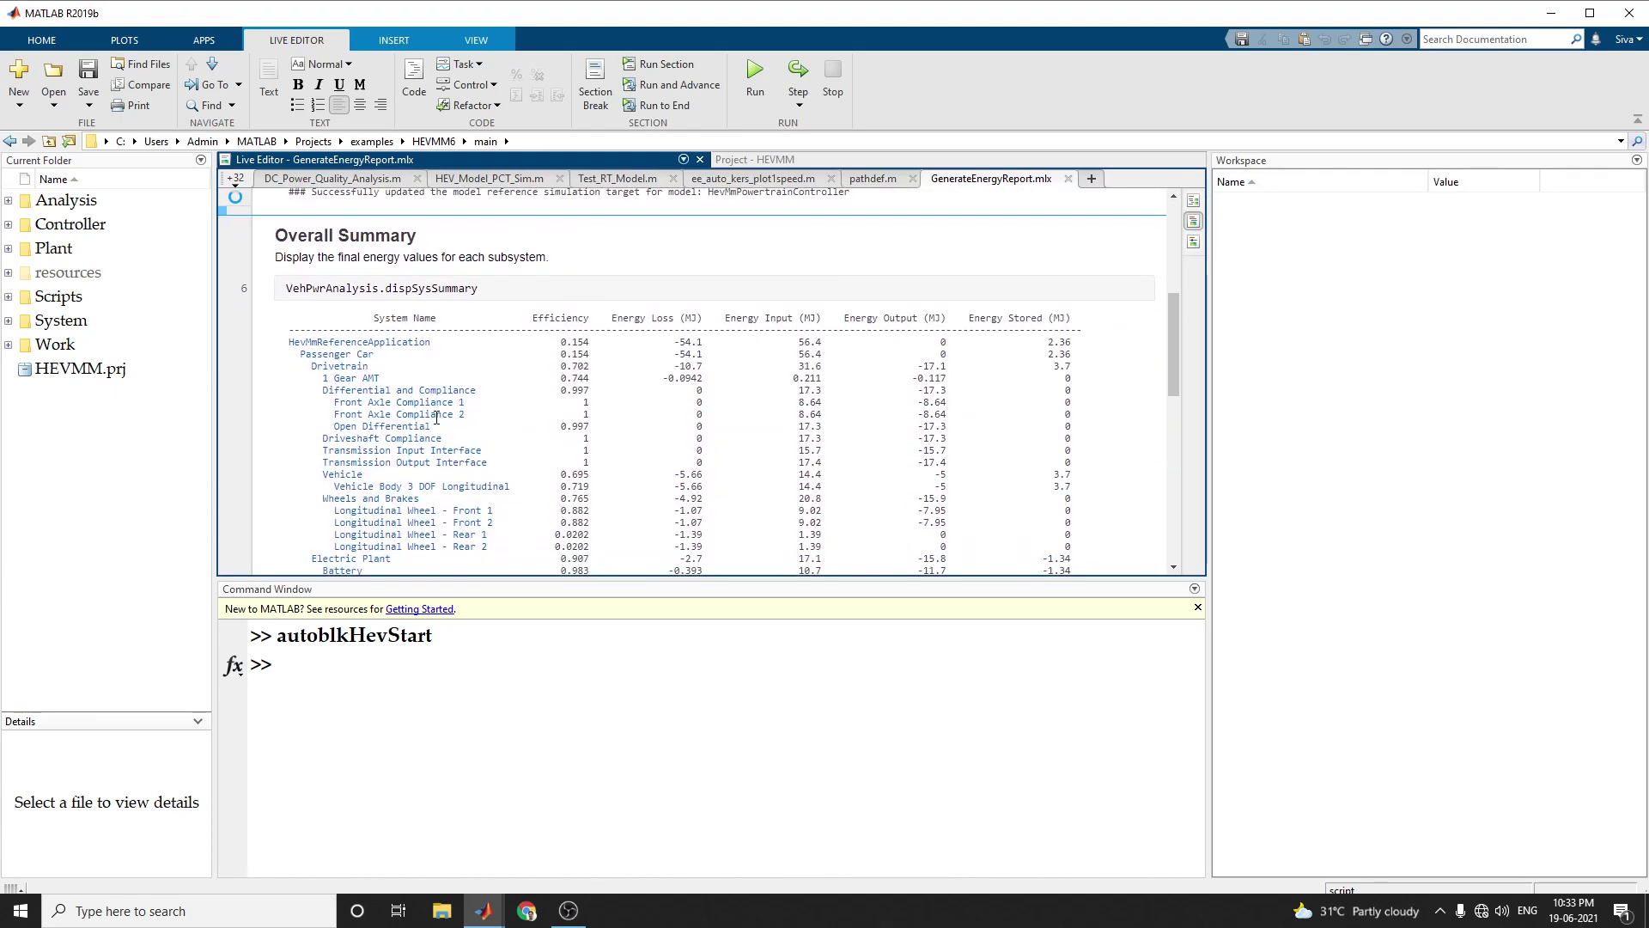
scroll(437, 418, "up", 3)
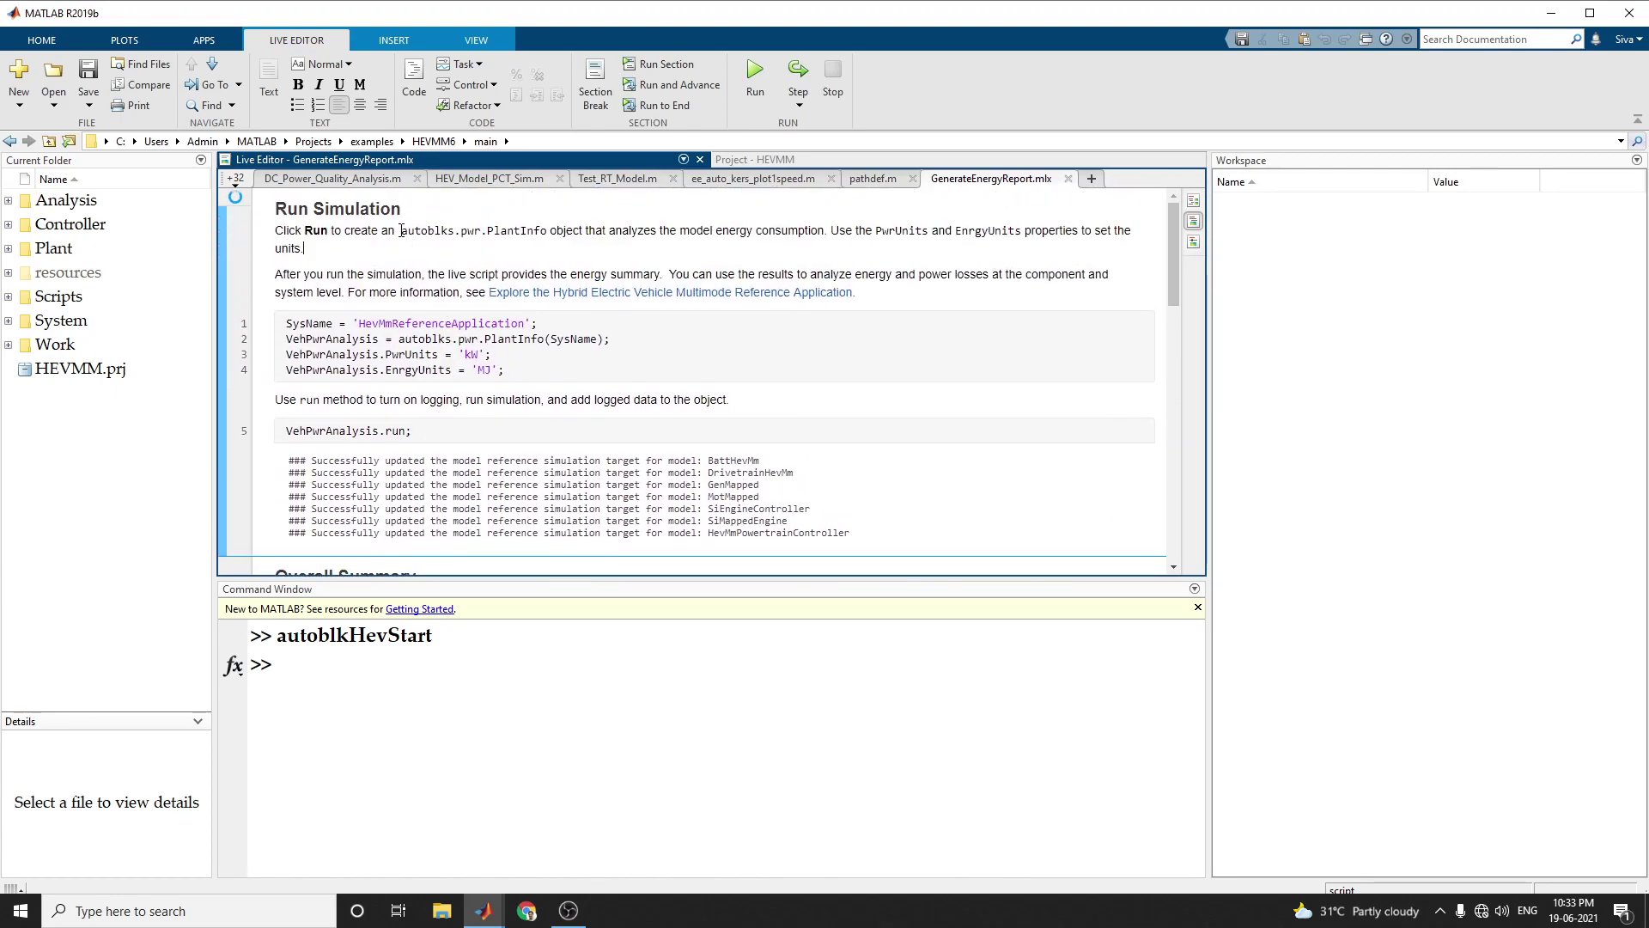
scroll(393, 436, "down", 6)
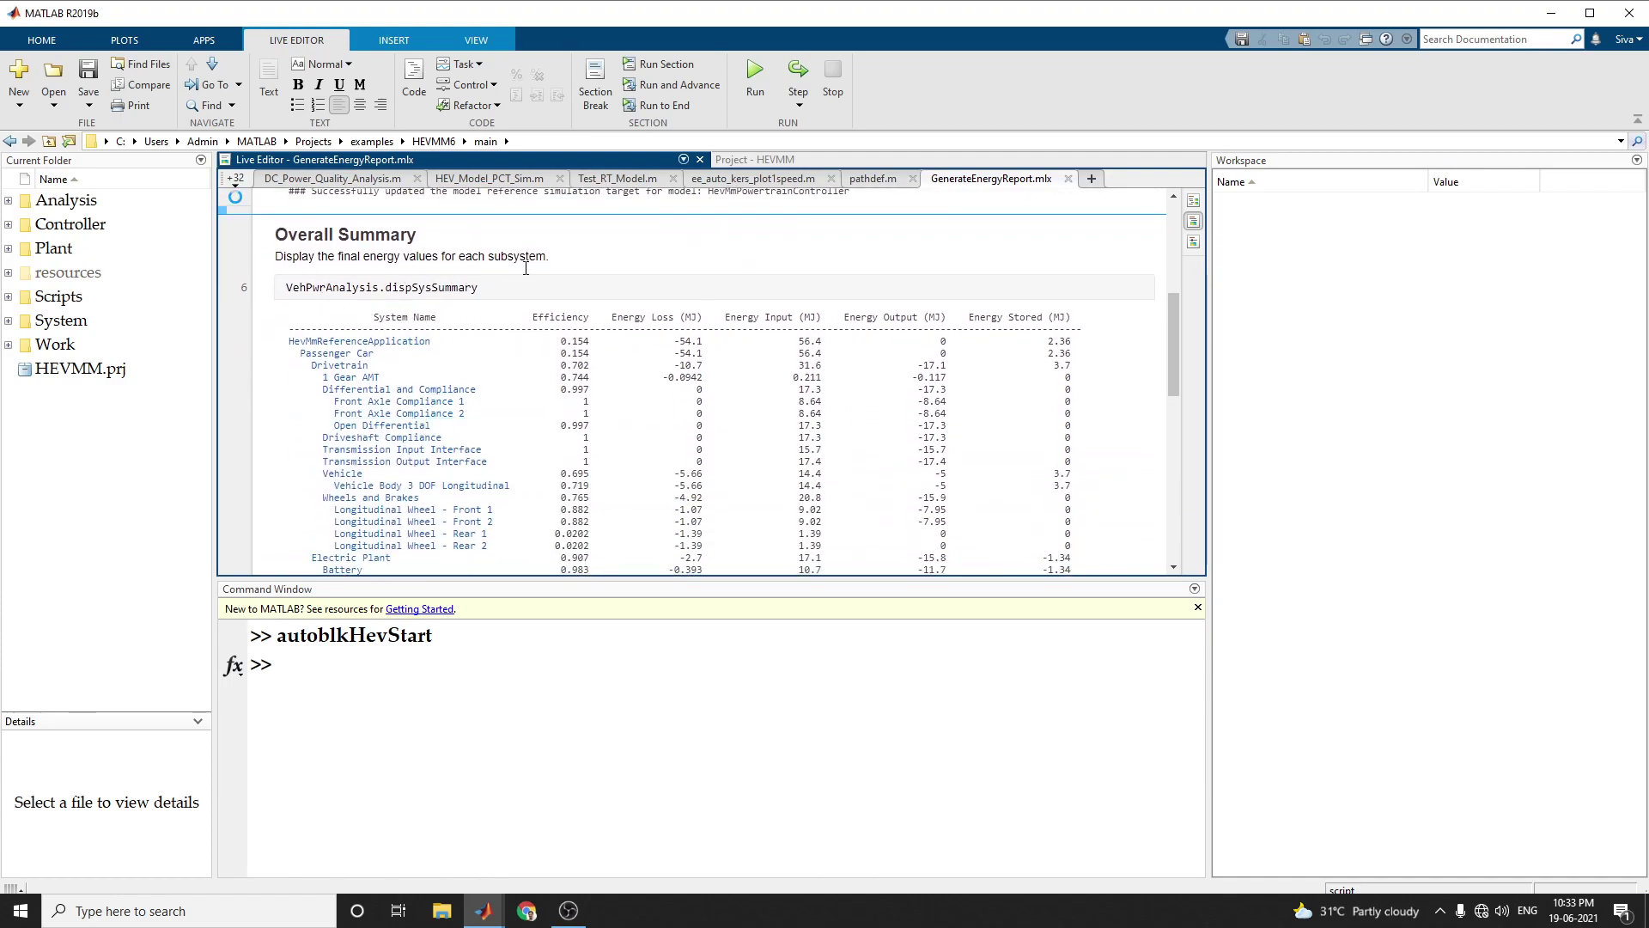
scroll(532, 262, "down", 2)
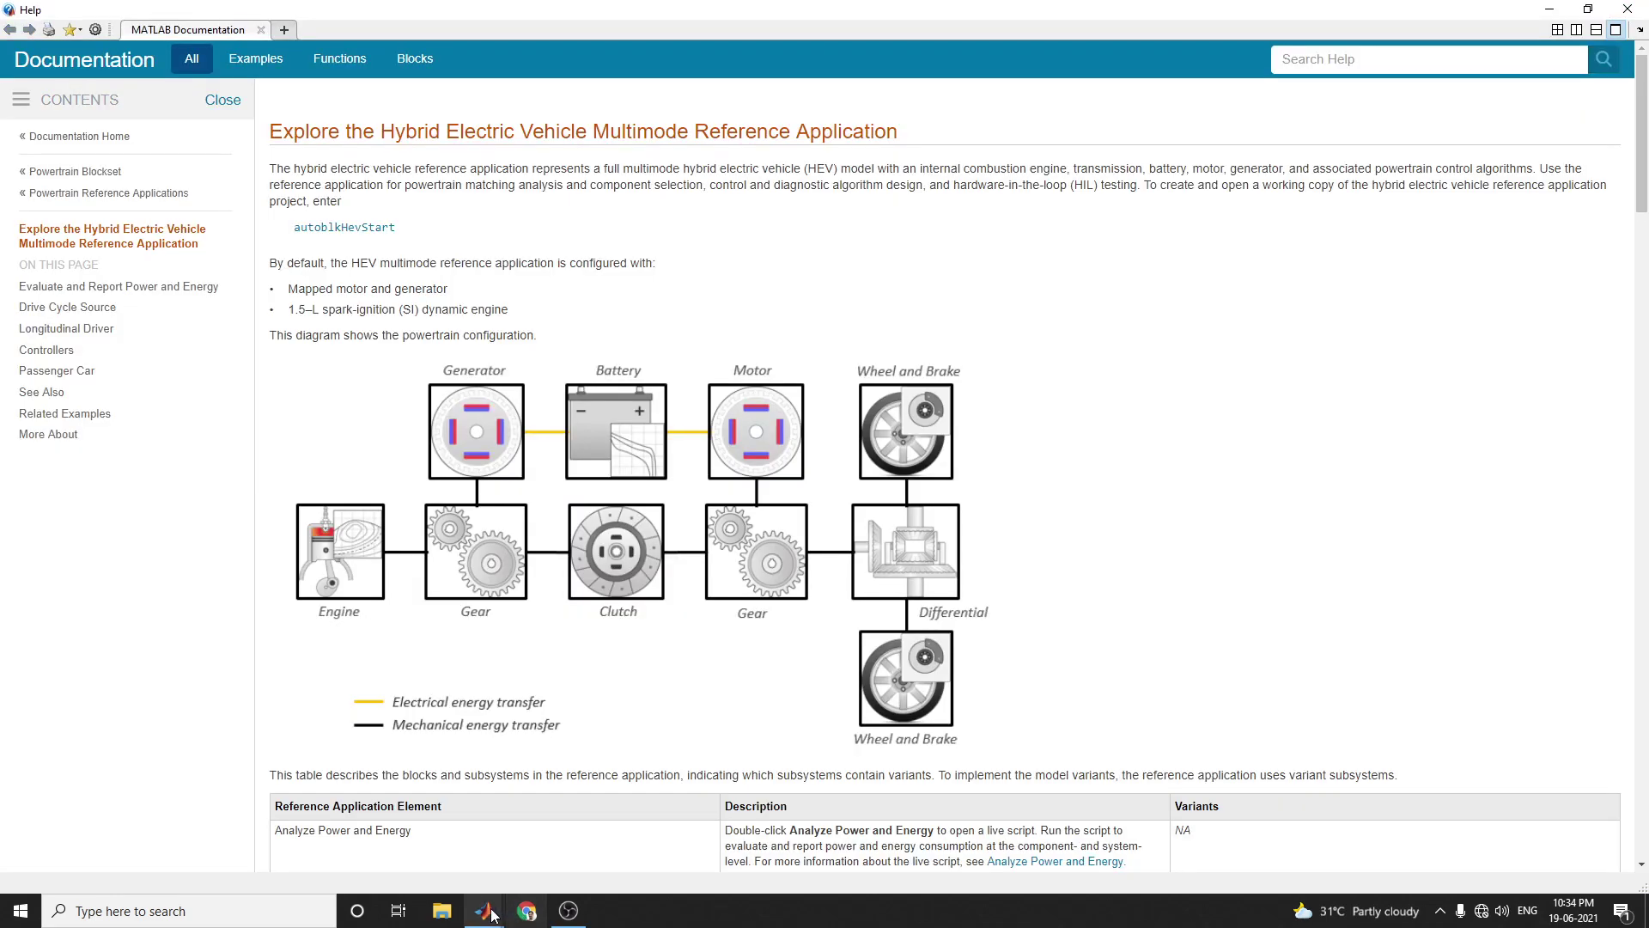
Switch back to the live script and review the remaining Overall Summary subsystems and the spreadsheet export line.
left_click(486, 909)
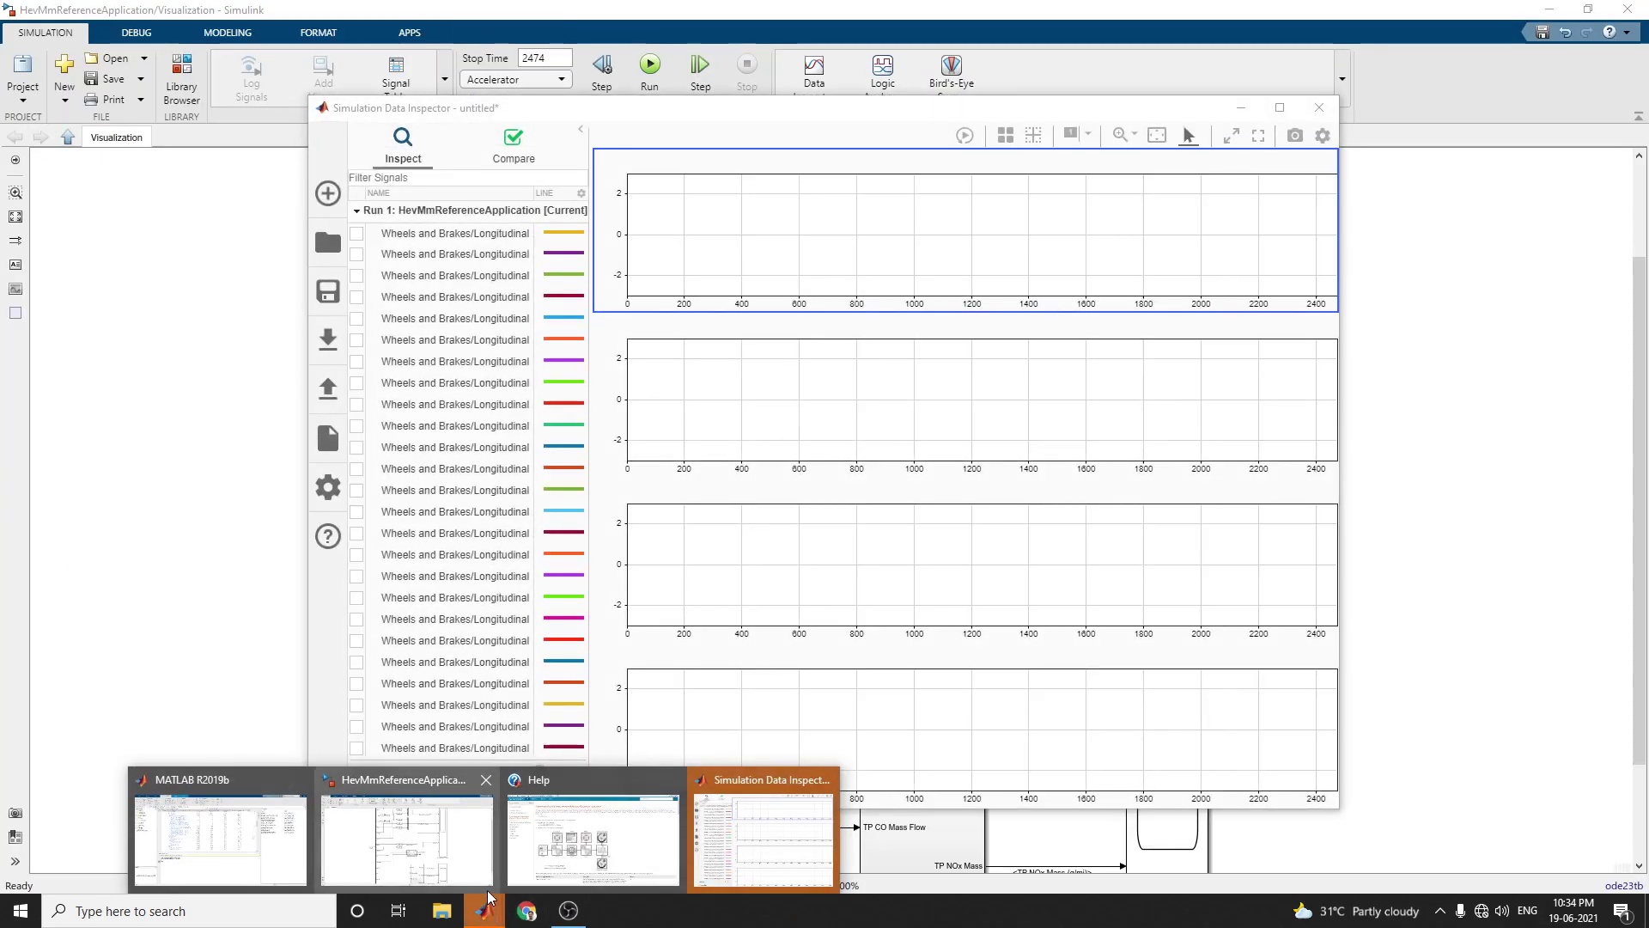
left_click(219, 838)
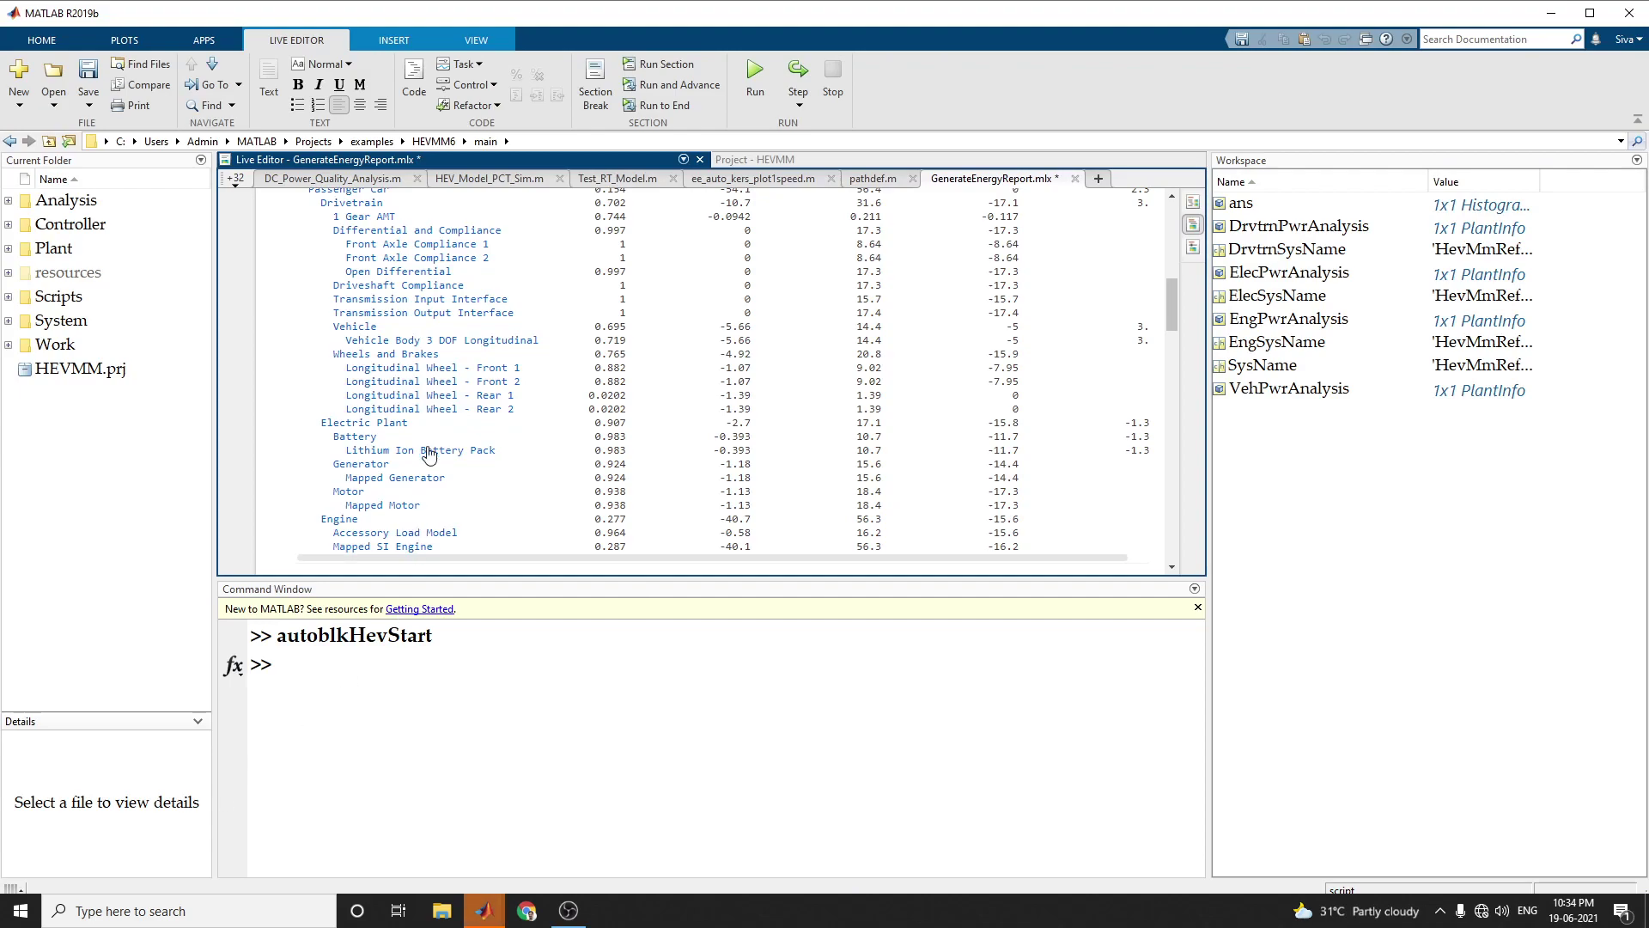
scroll(427, 464, "down", 5)
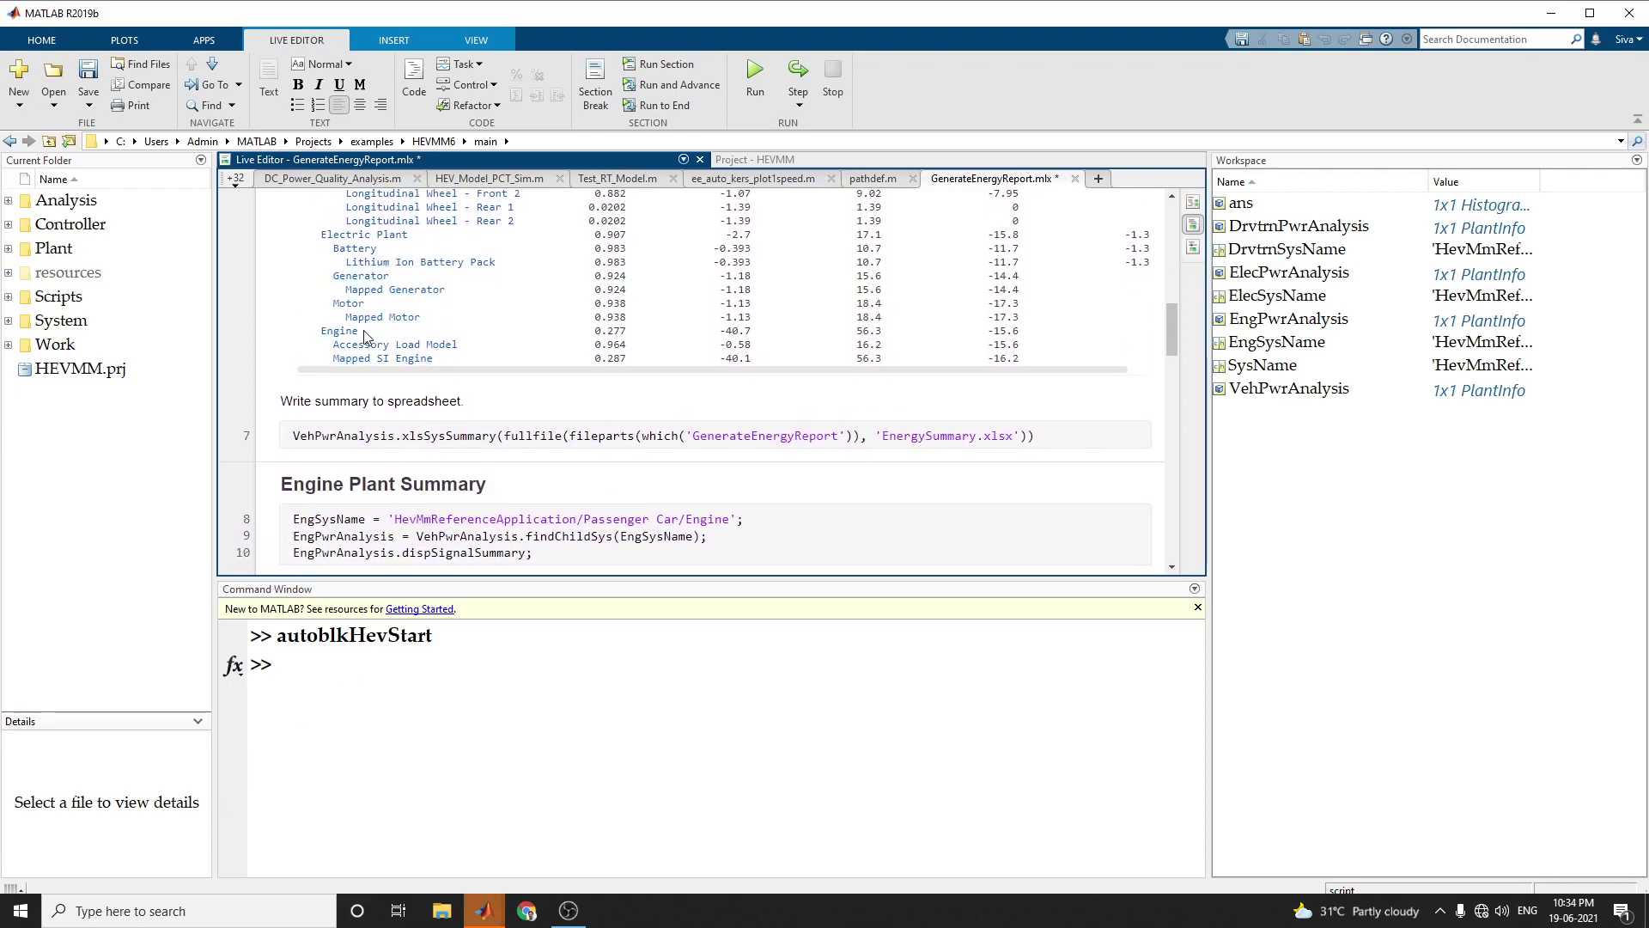
scroll(460, 342, "down", 2)
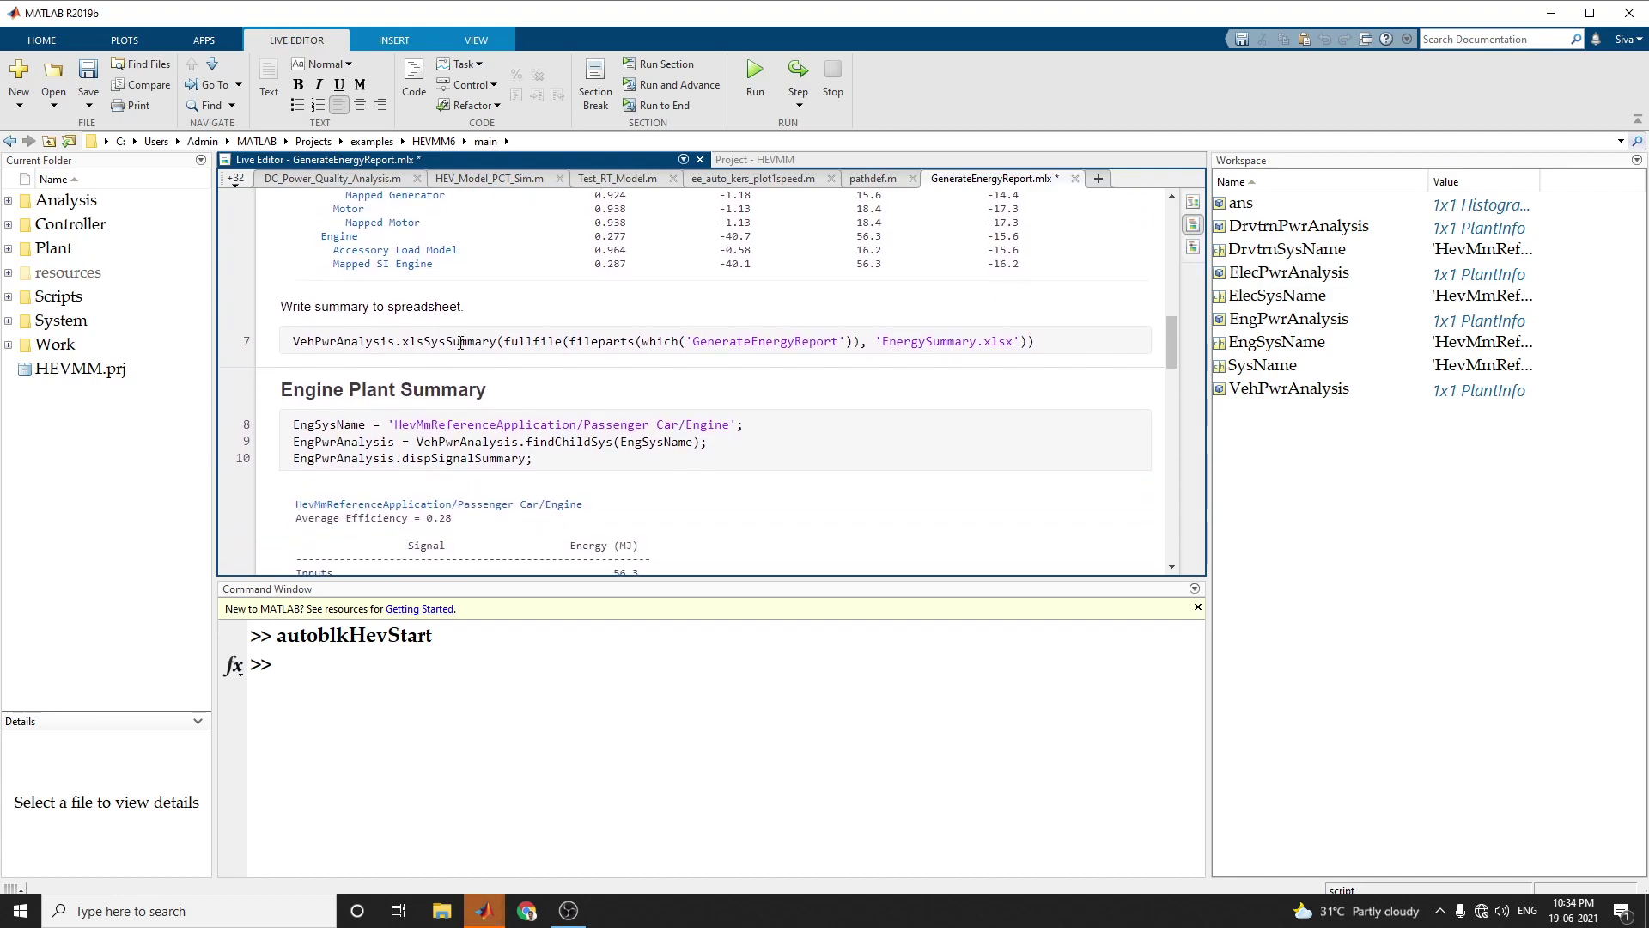
Examine the Engine Plant Summary's signal energy table and the 'Engine' Efficiency Histogram.
scroll(487, 286, "down", 7)
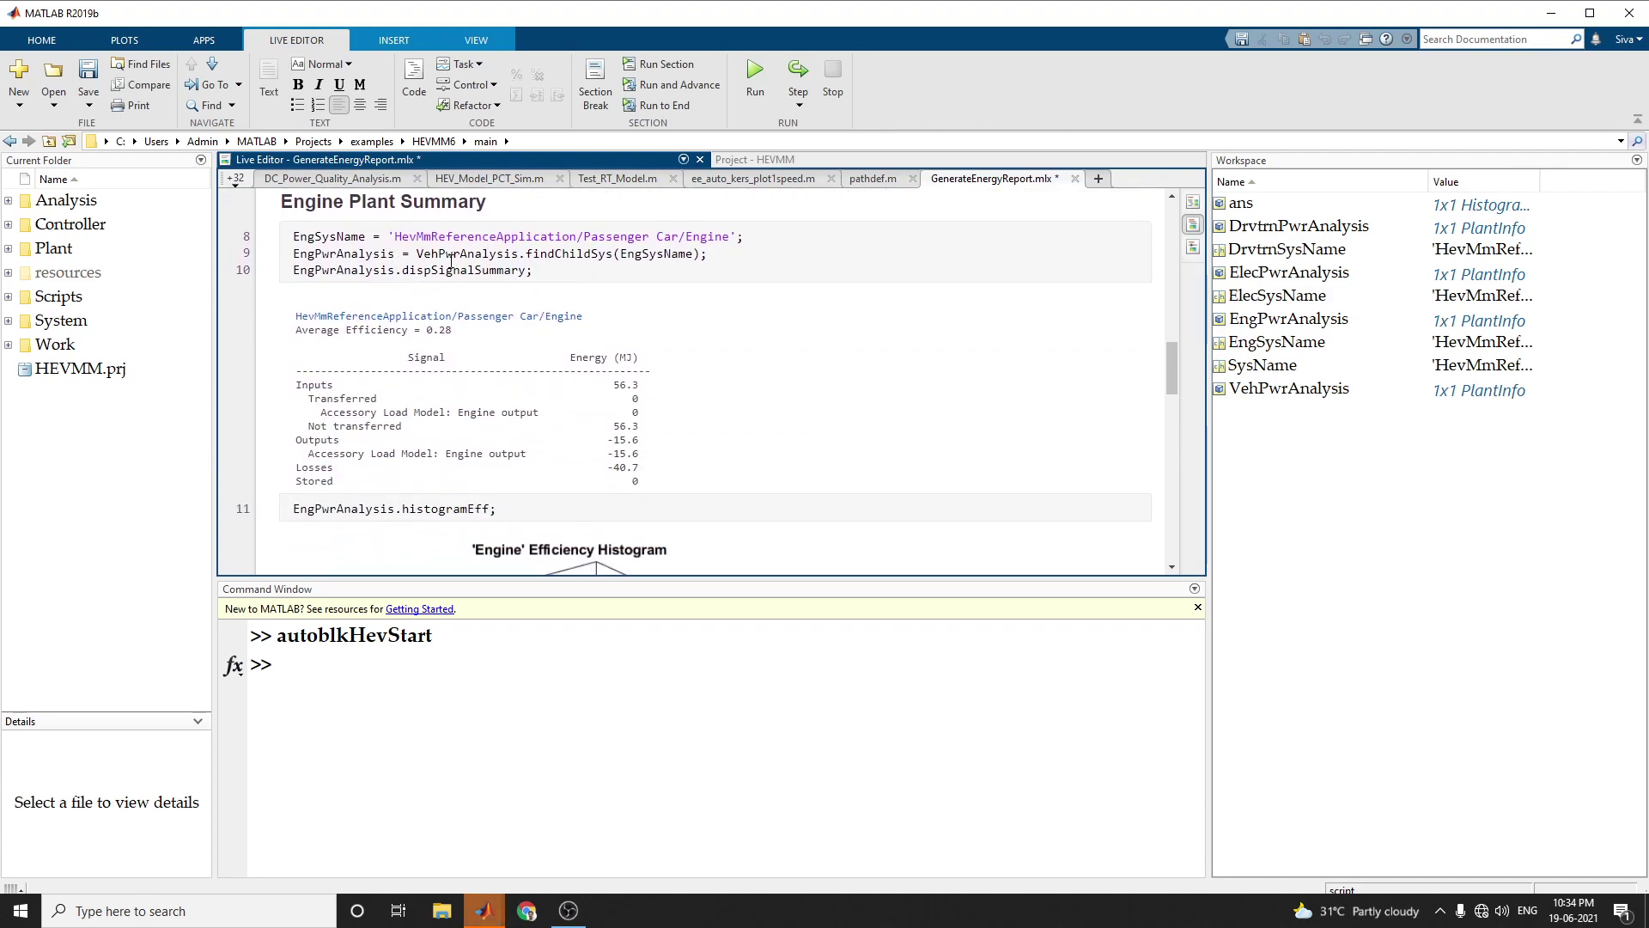
scroll(480, 275, "up", 13)
scroll(480, 275, "up", 3)
scroll(373, 359, "down", 6)
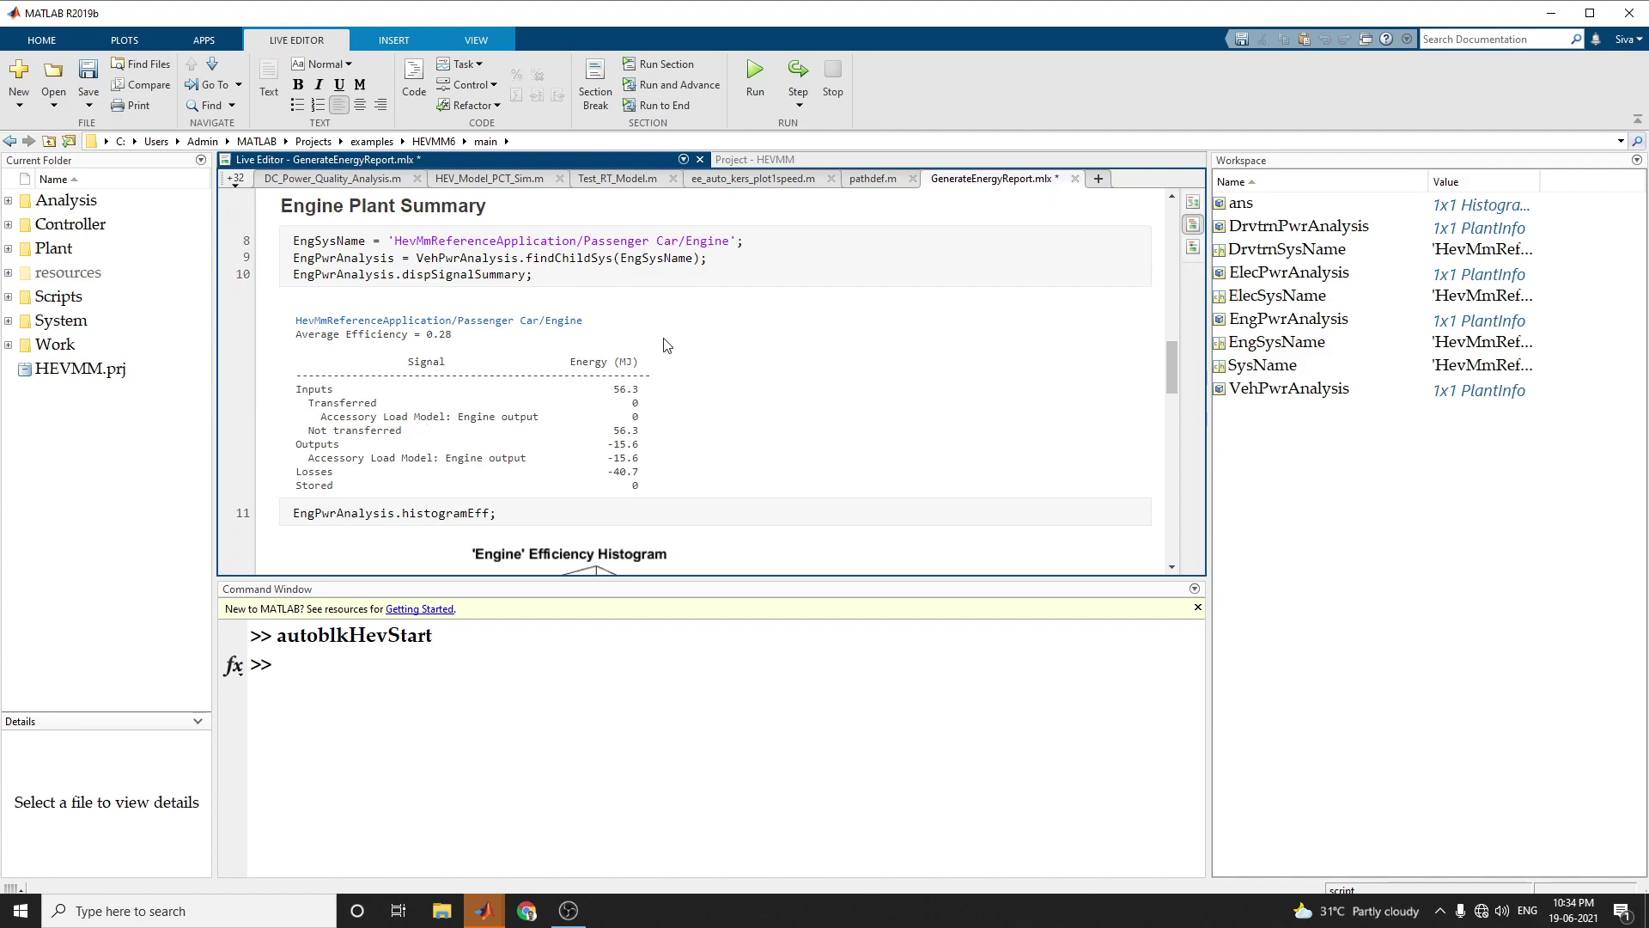
scroll(606, 350, "down", 5)
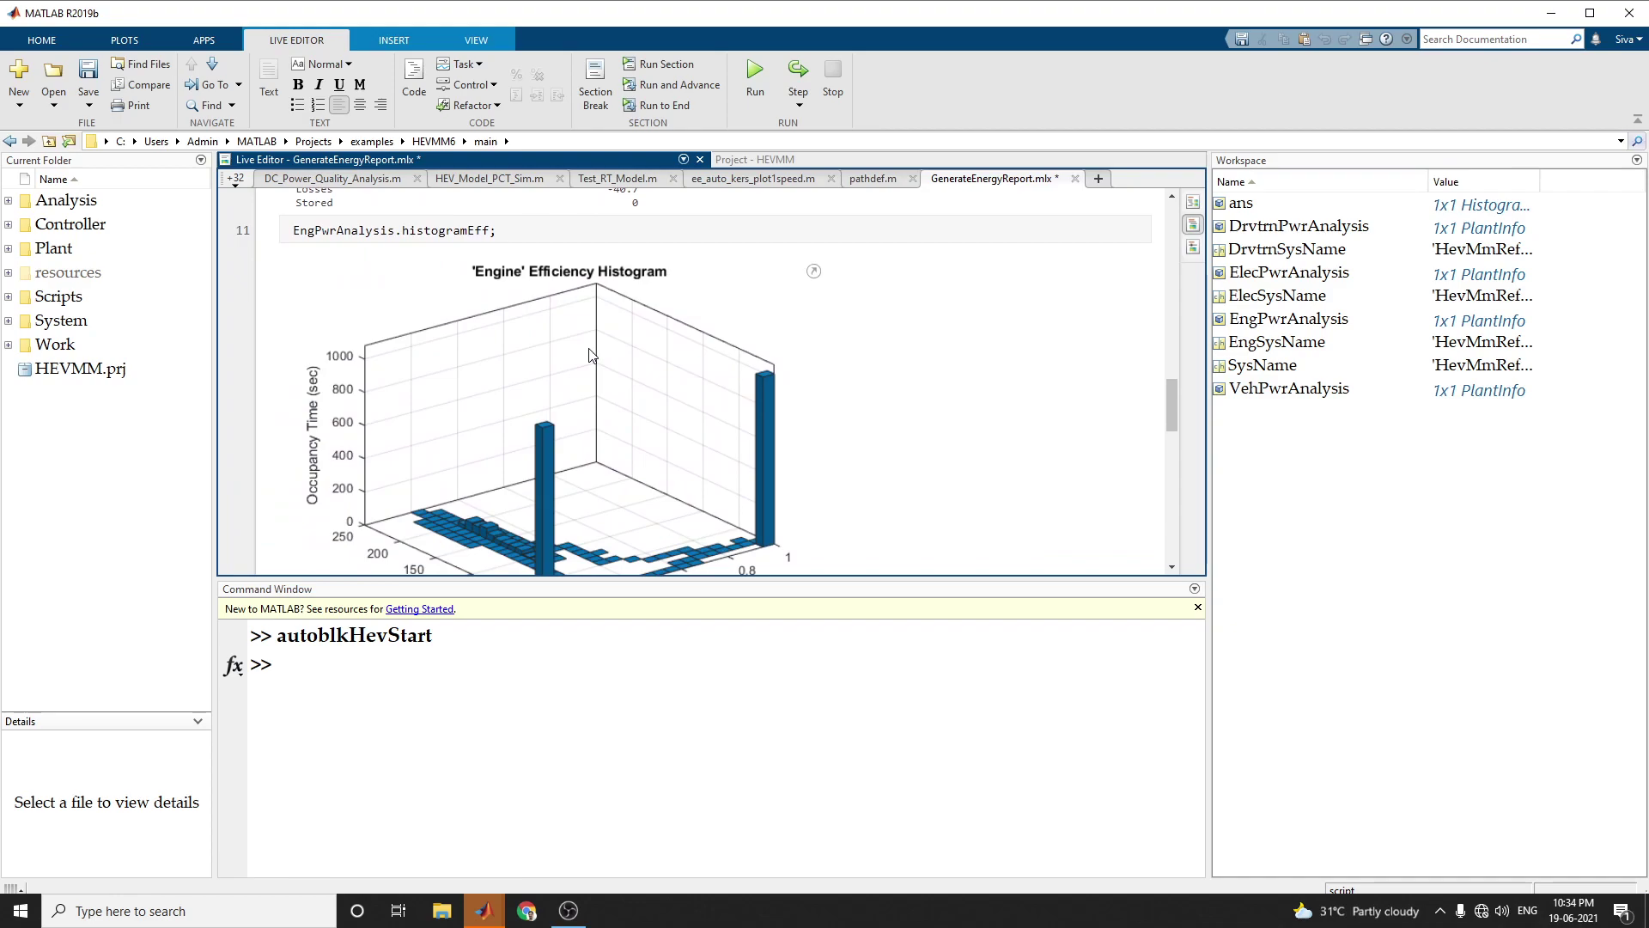
mouse_move(591, 355)
scroll(534, 320, "down", 2)
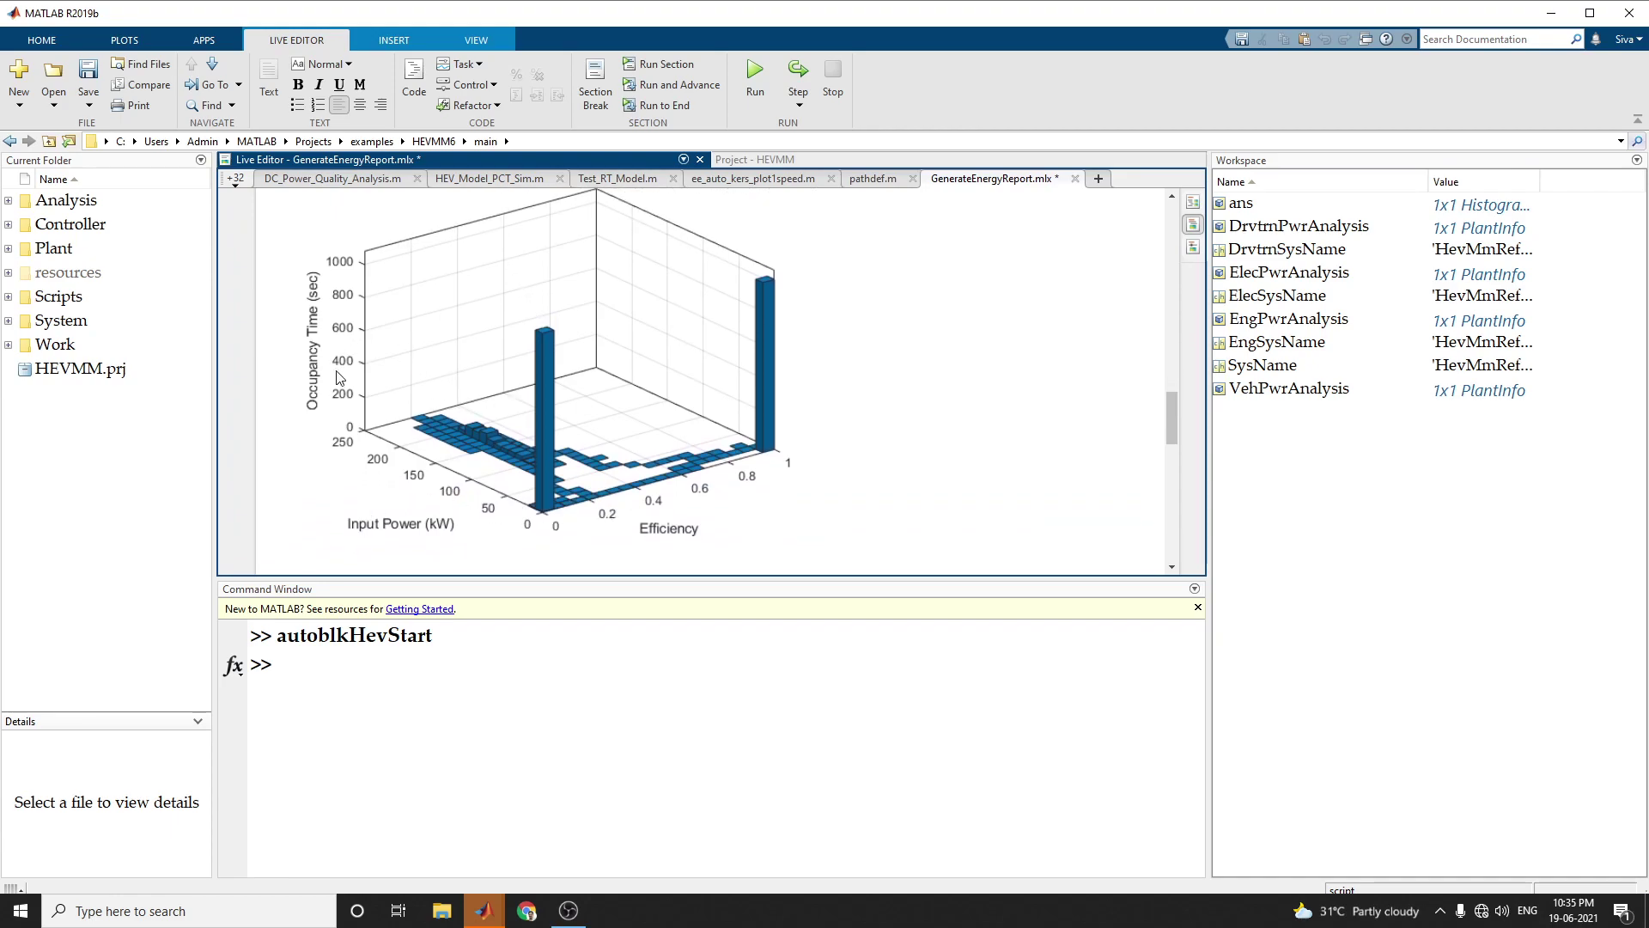
Recheck the 'Engine' Efficiency Histogram and examine the Electric Plant Summary's signal energy table.
scroll(476, 381, "down", 6)
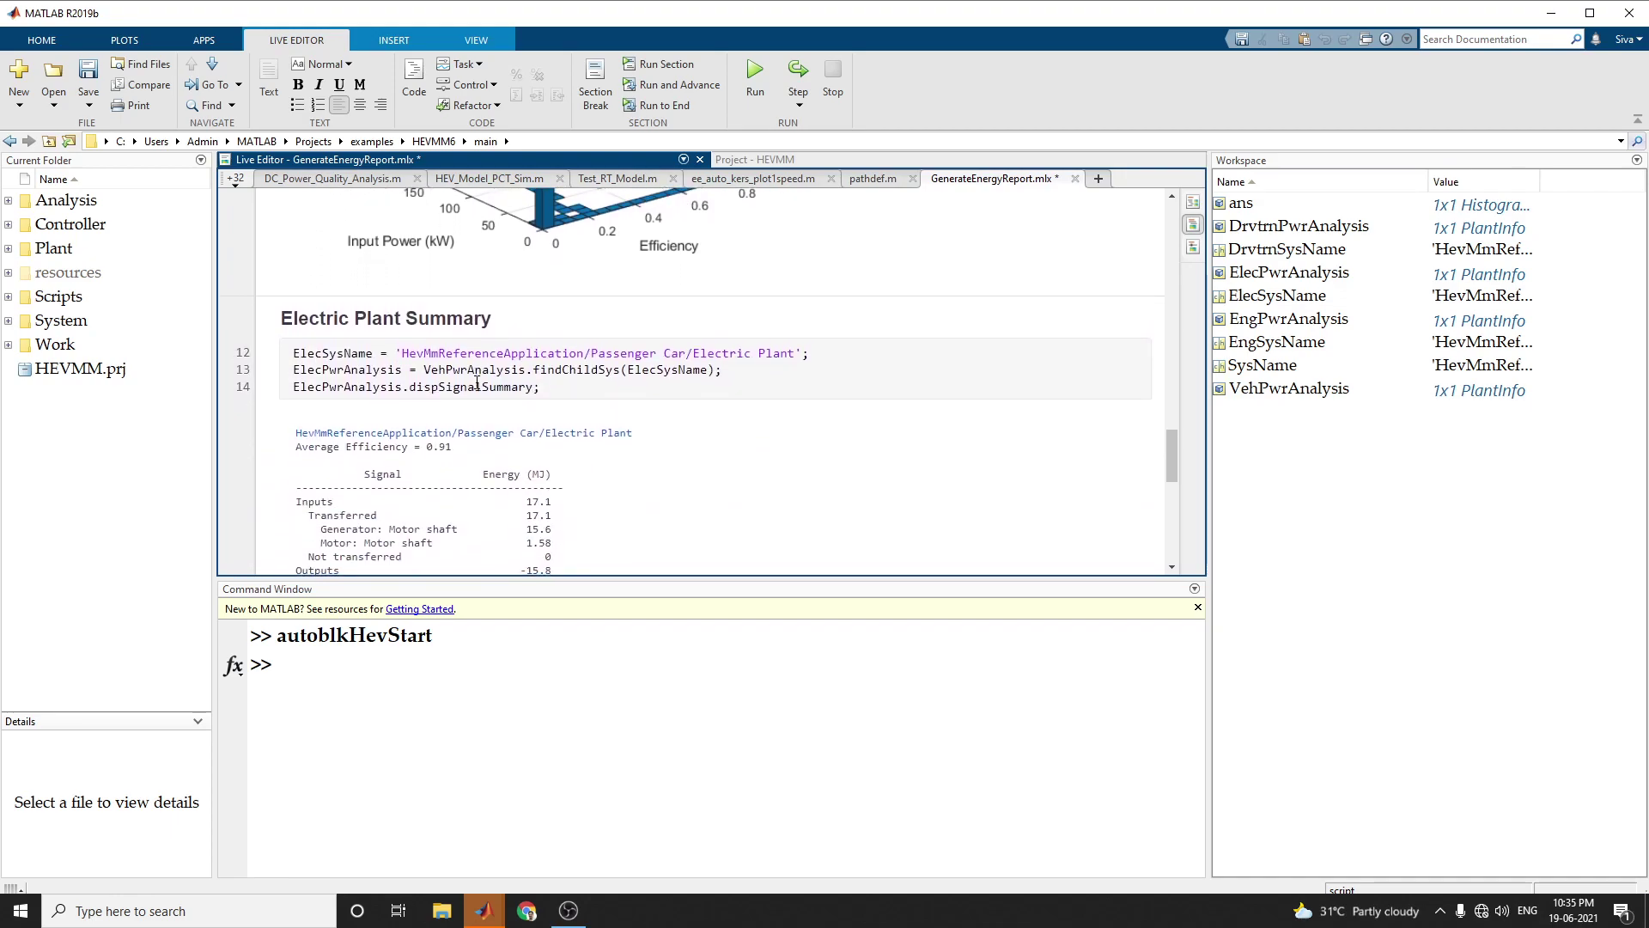
scroll(481, 385, "up", 10)
scroll(489, 389, "up", 6)
scroll(489, 389, "down", 15)
scroll(488, 388, "up", 6)
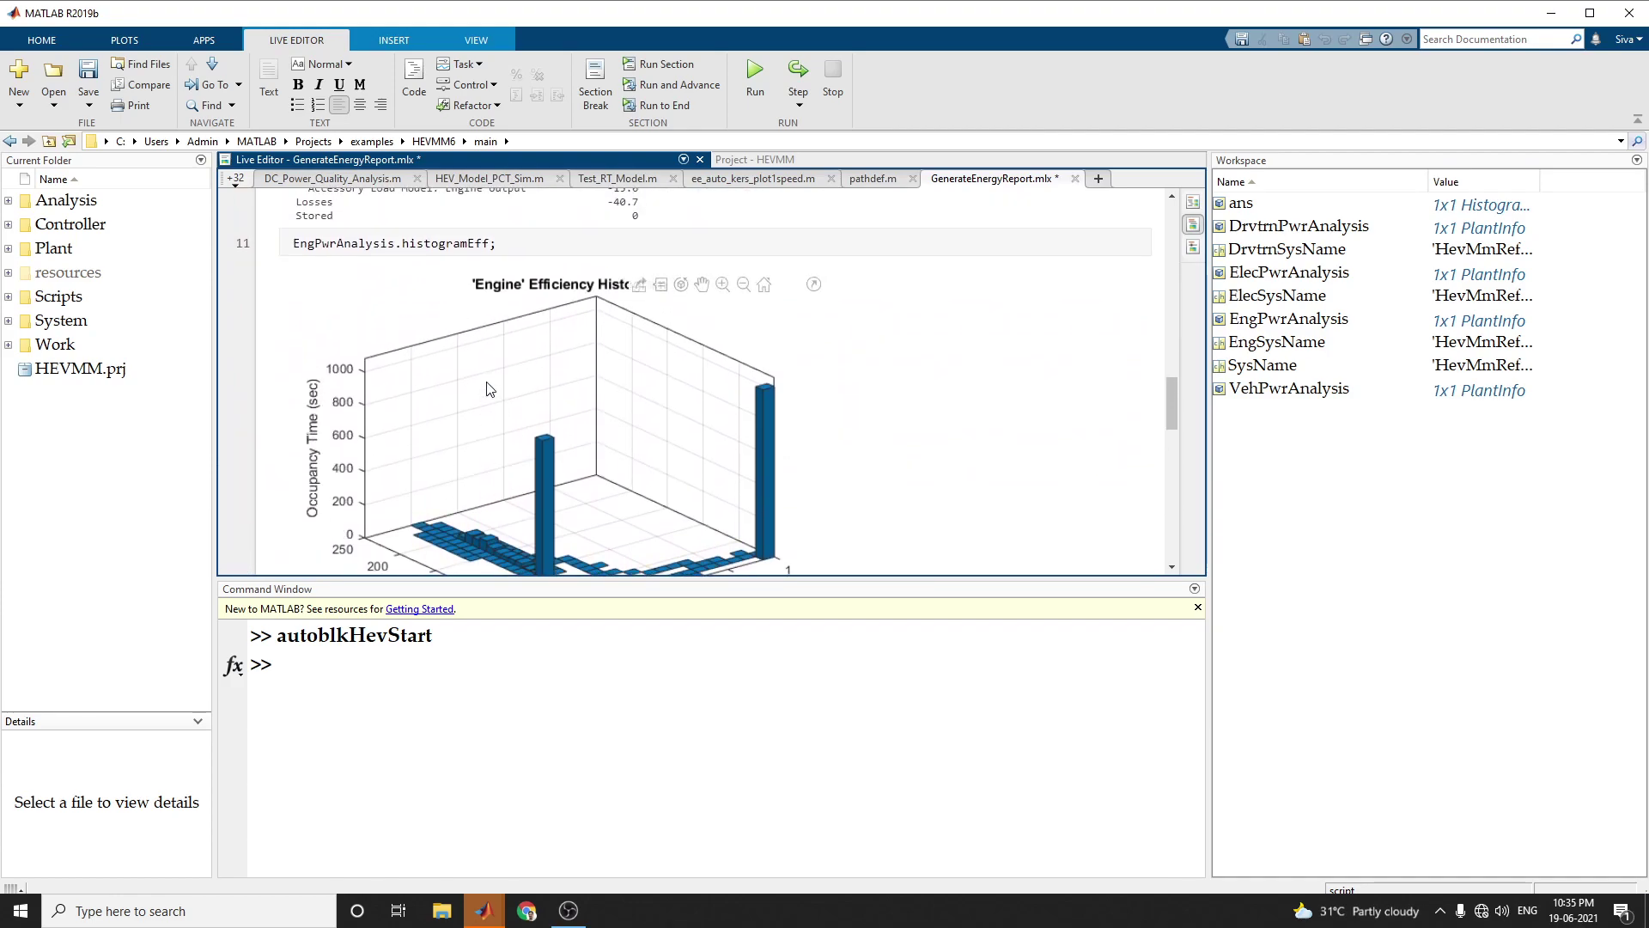
scroll(489, 388, "down", 8)
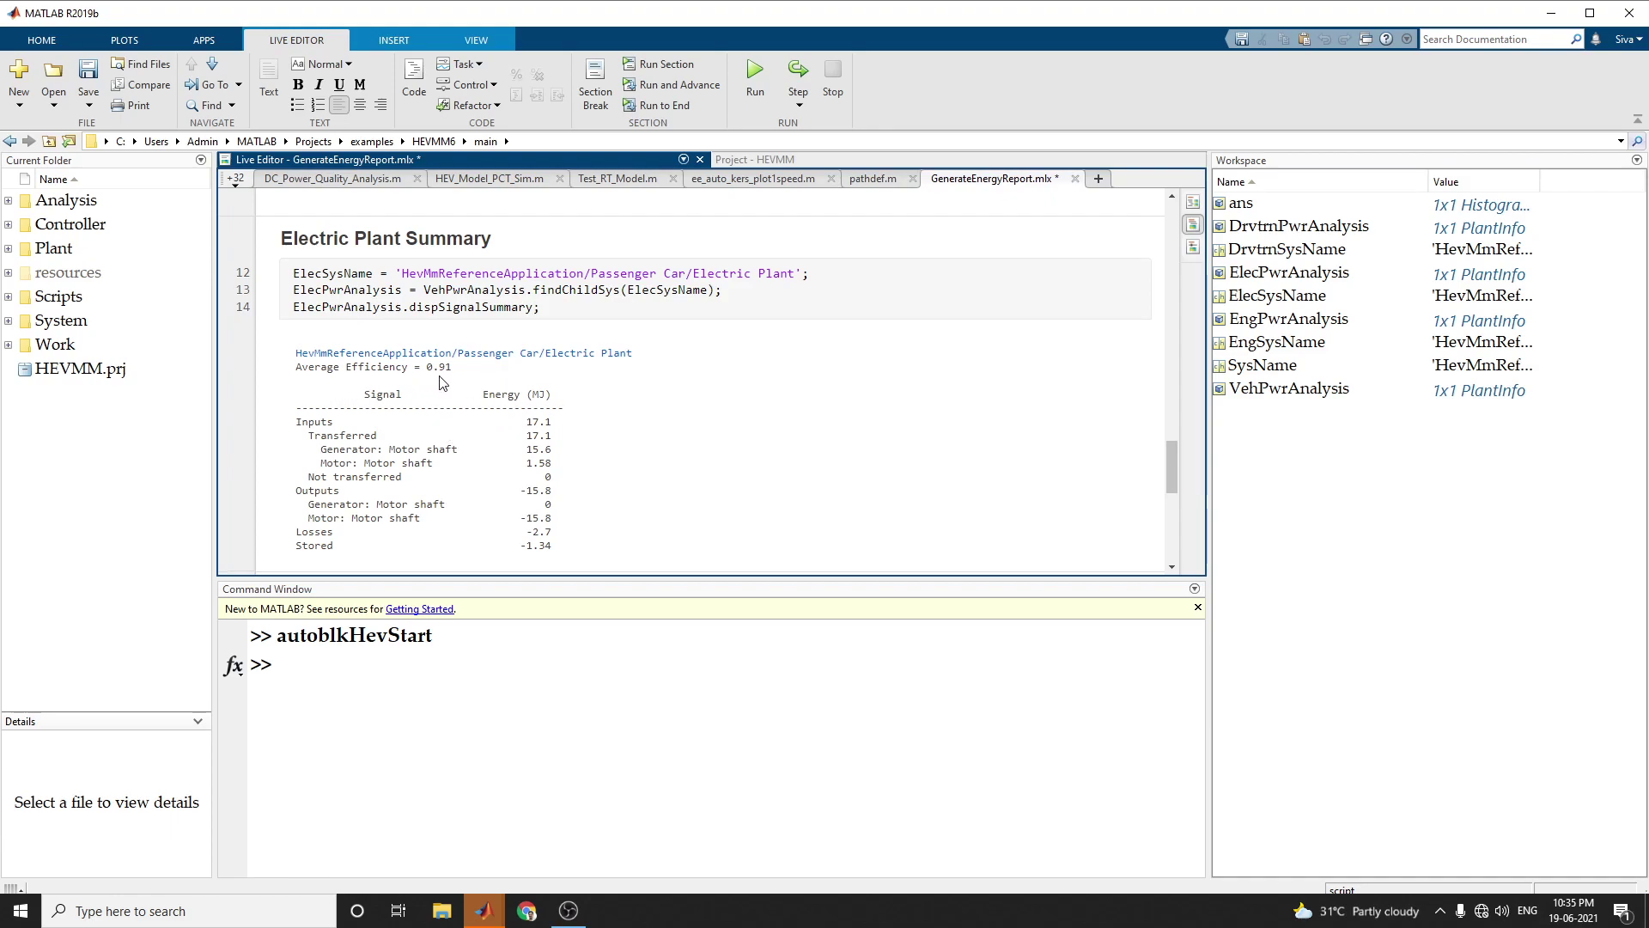
Review the Drivetrain Plant Summary's signal energy table and the SDI Plots code line.
scroll(443, 382, "down", 6)
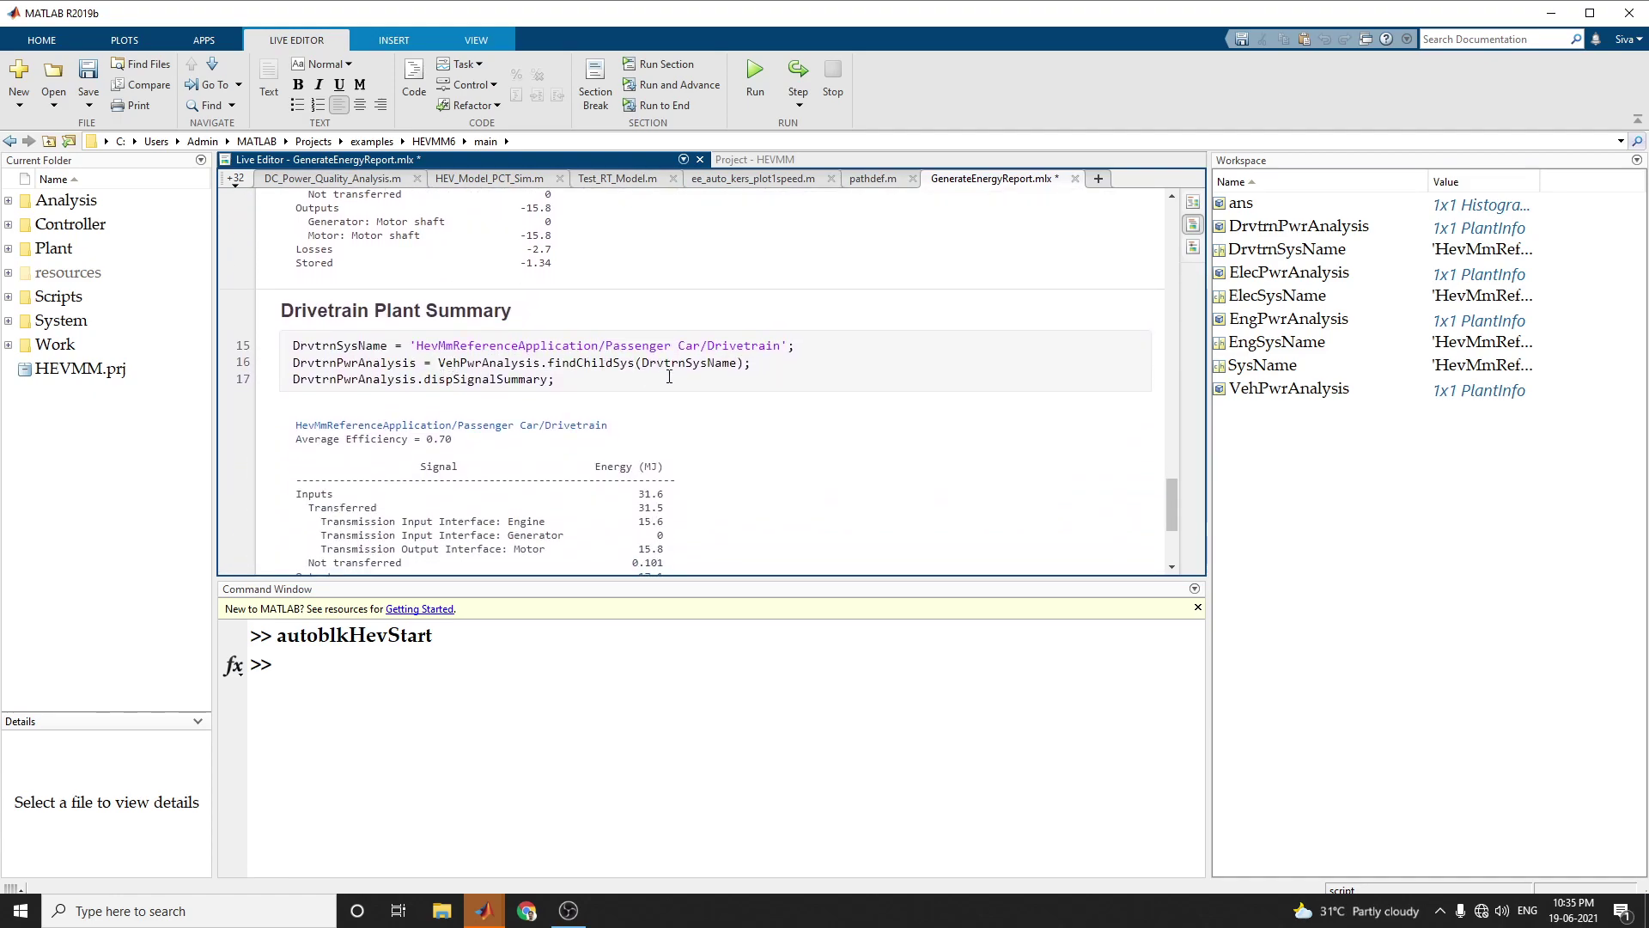
scroll(455, 396, "down", 2)
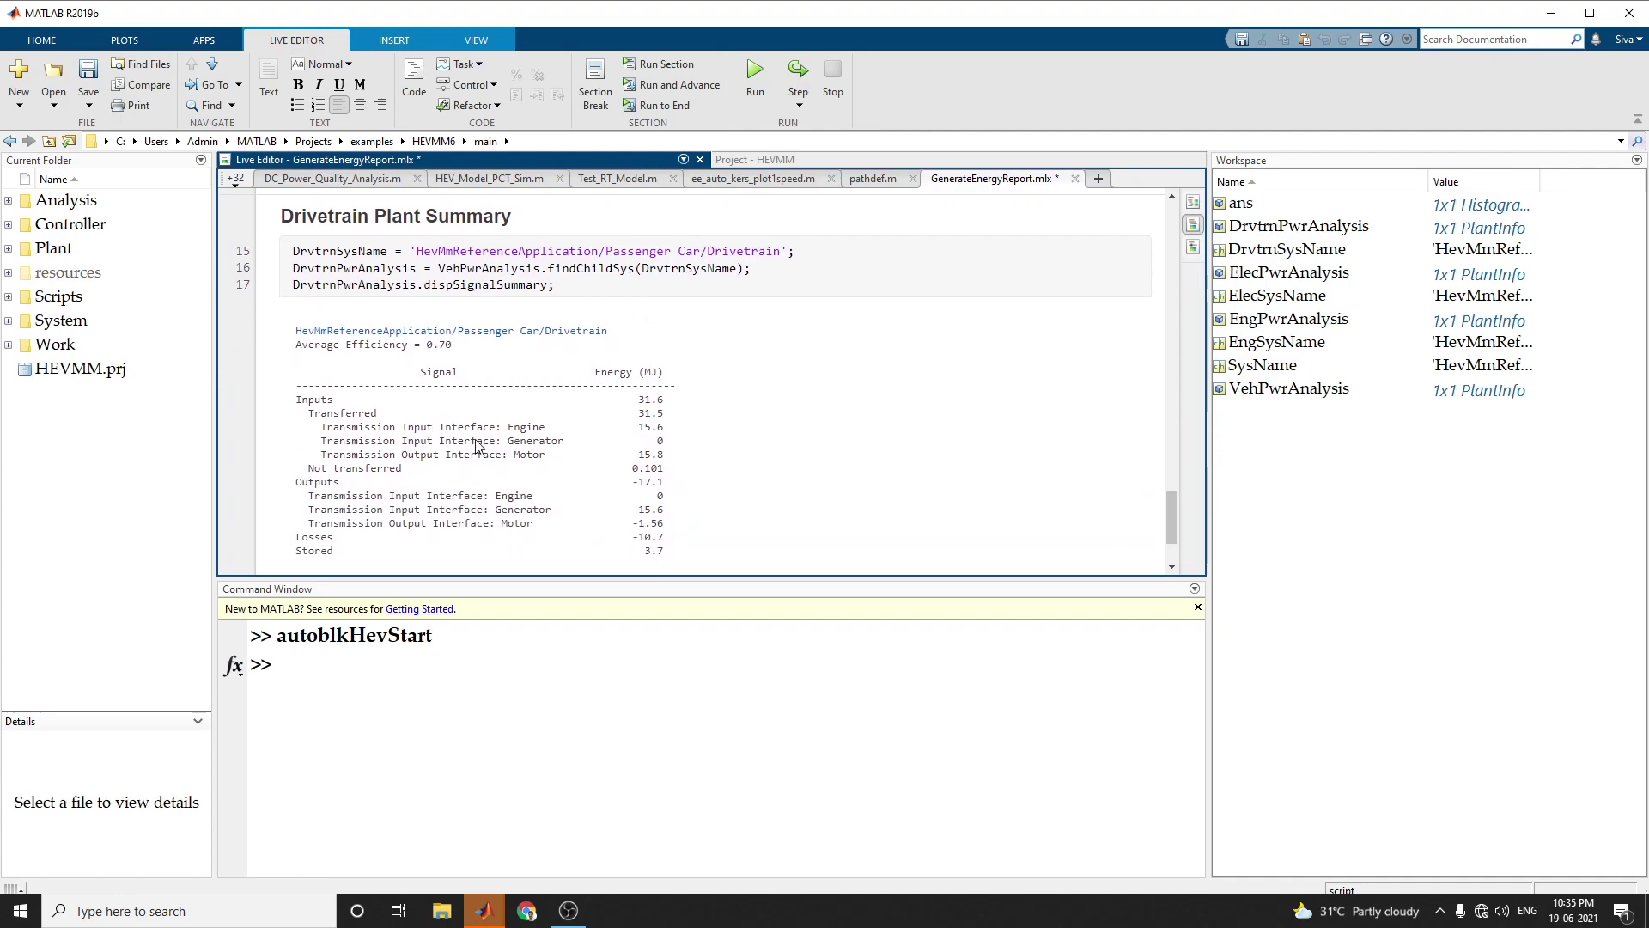
scroll(477, 445, "down", 3)
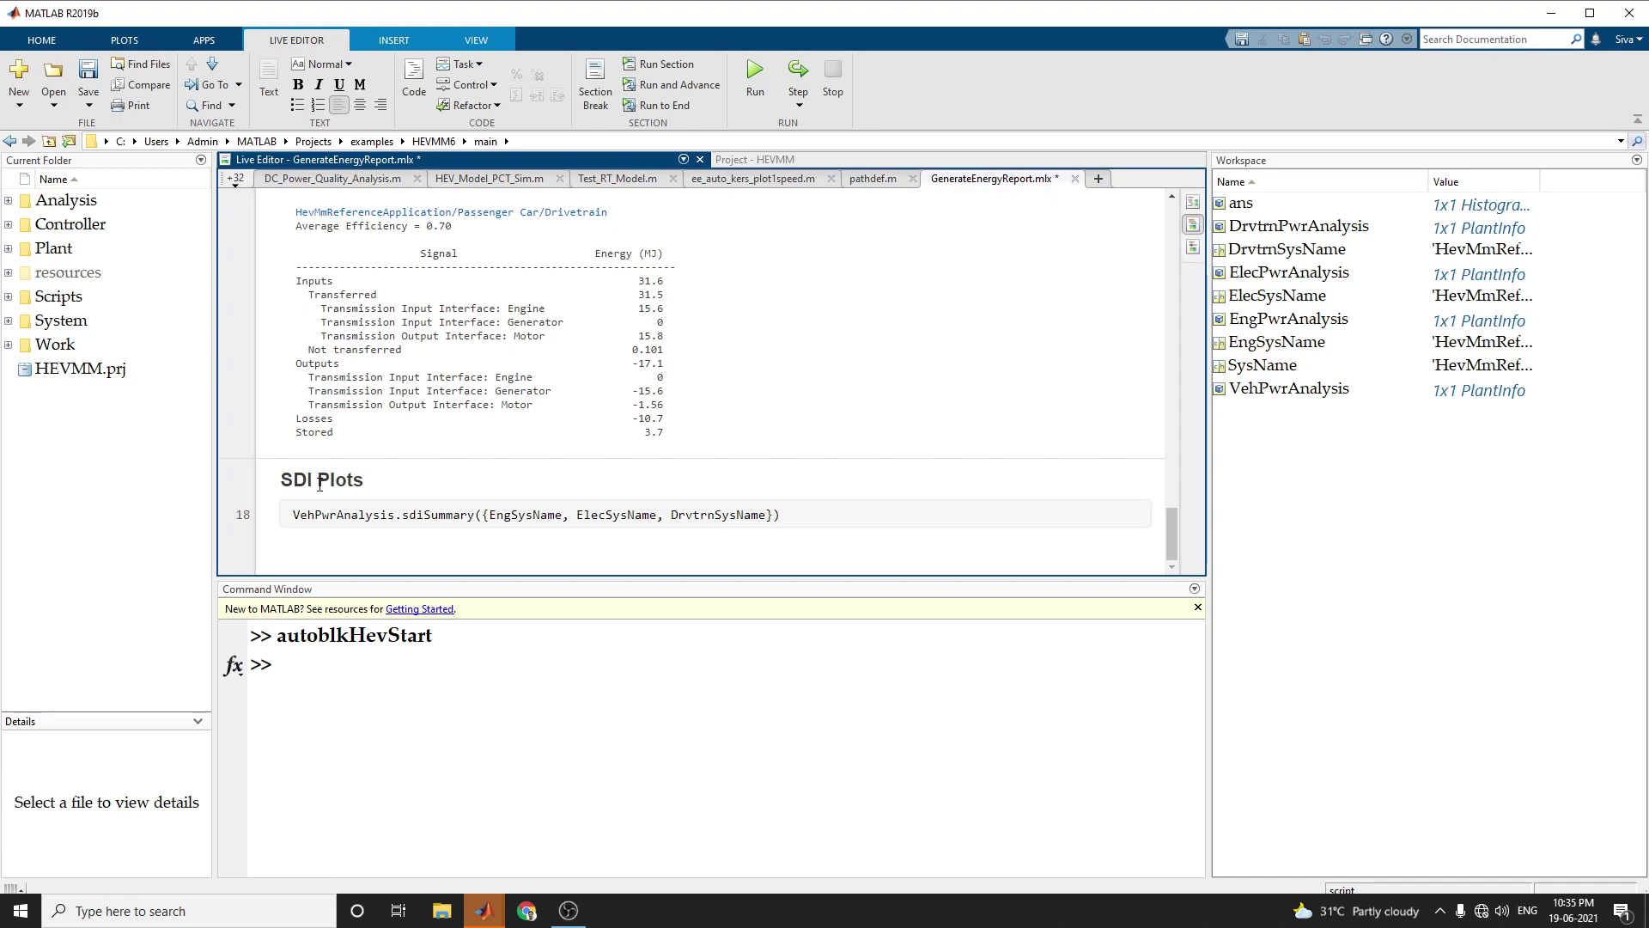
Switch to the Simulation Data Inspector and maximize its window.
mouse_move(470, 909)
left_click(748, 823)
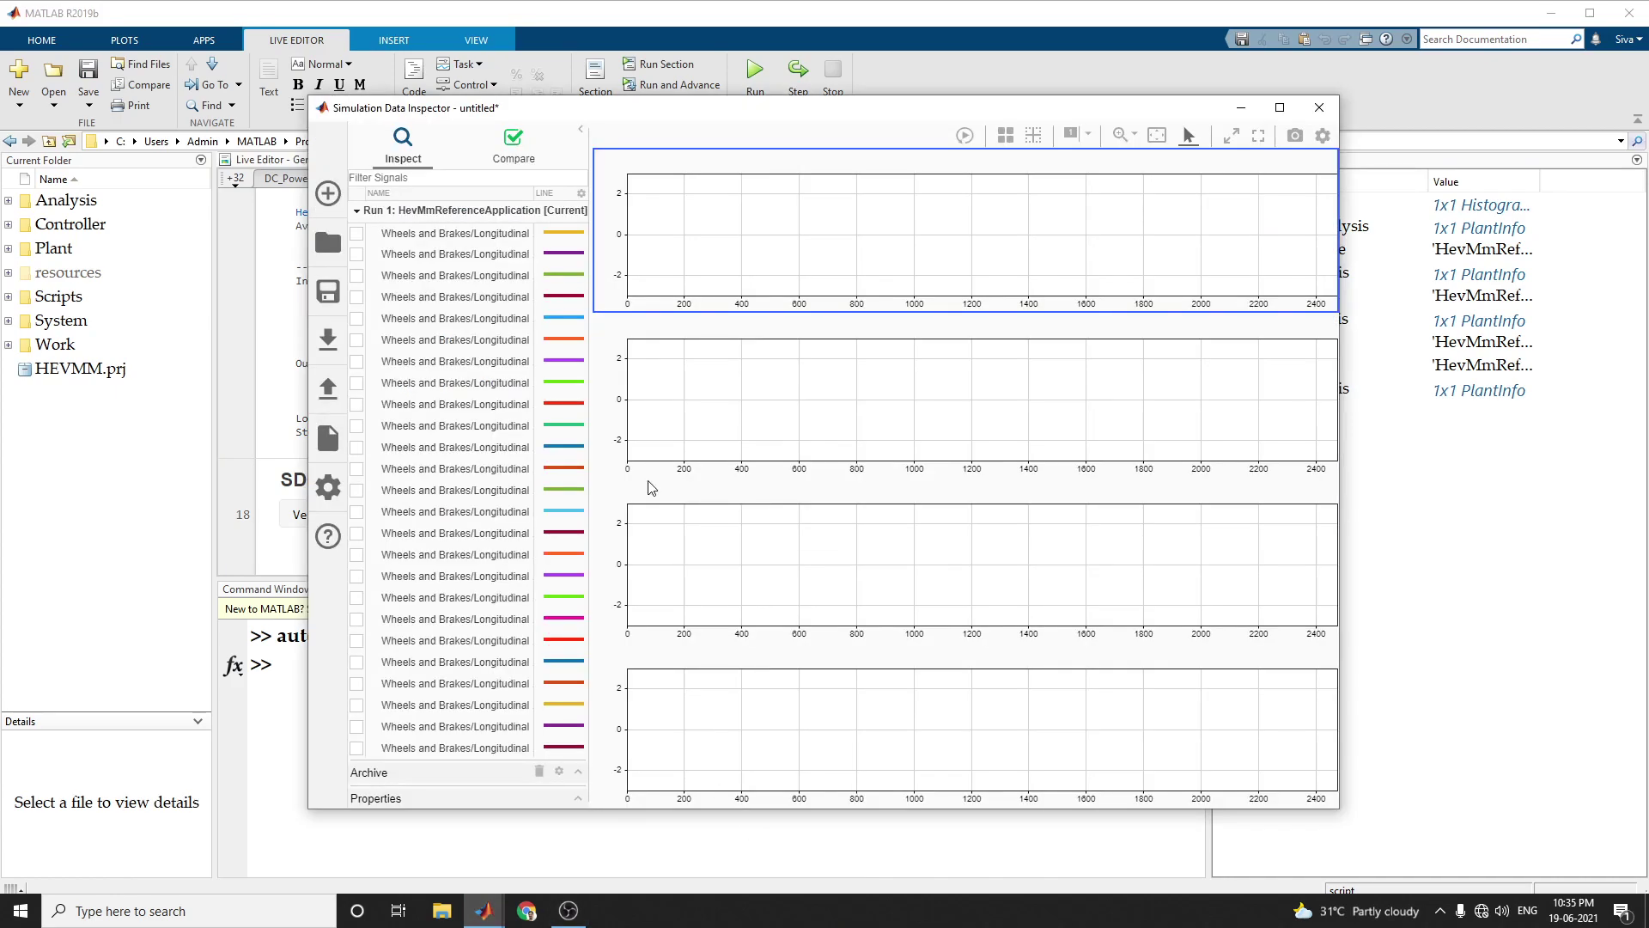
left_click(1279, 109)
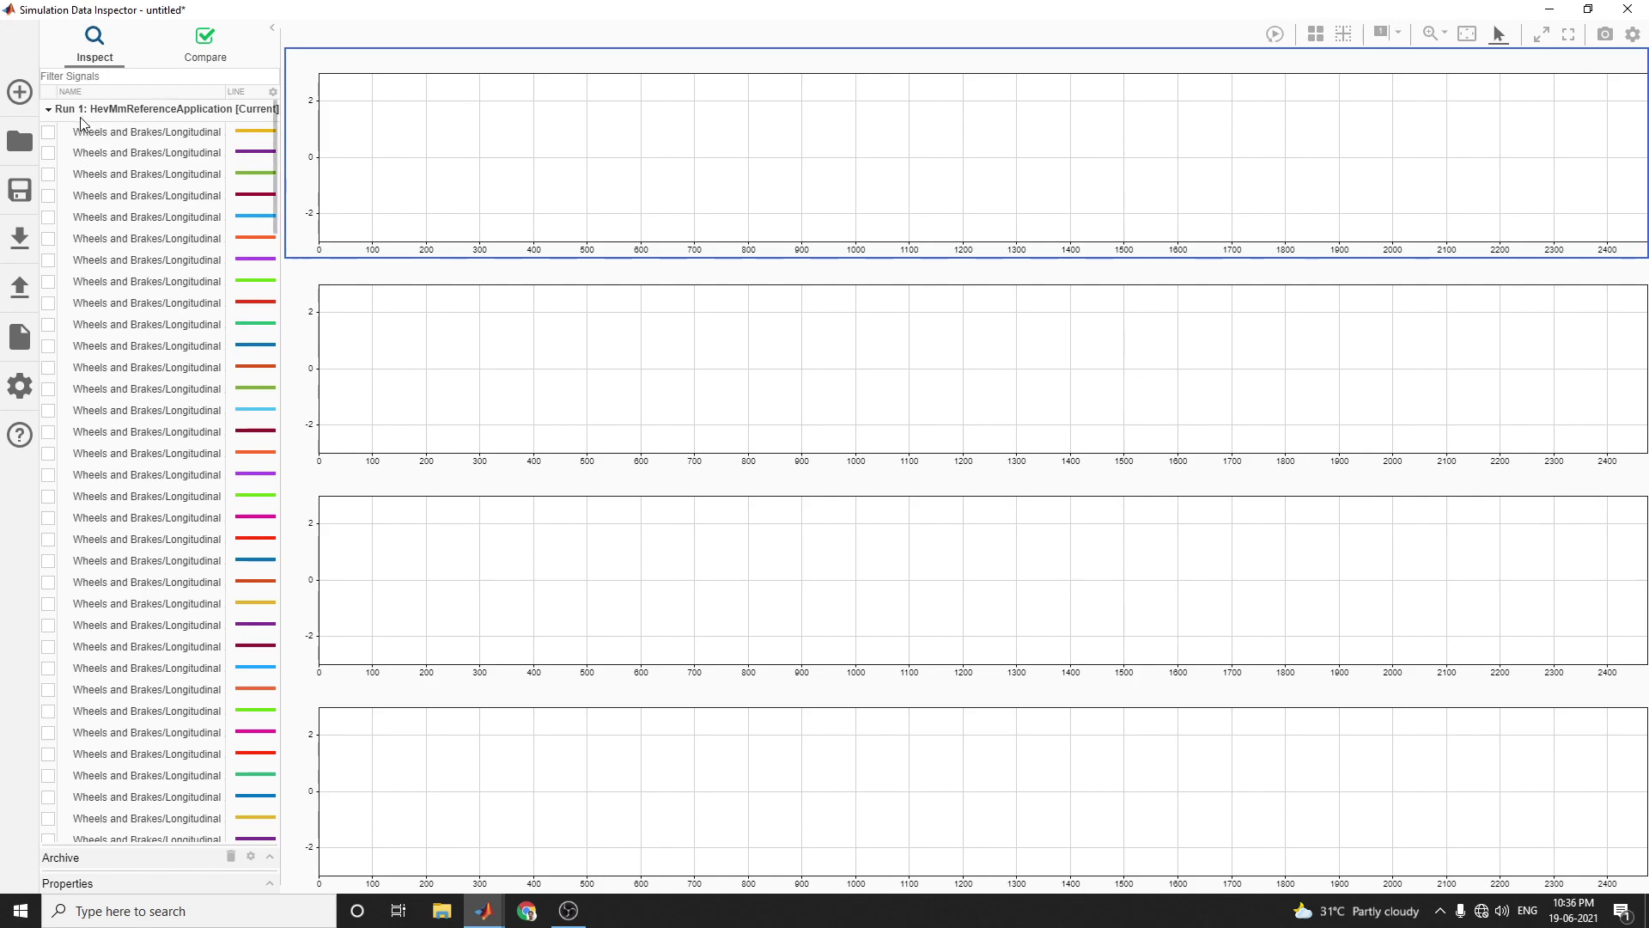
Plot the first Wheels and Brakes/Longitudinal Wheel signal, PwrTrnsfrd.PwrRoad, in the first subplot.
left_click(449, 341)
left_click(428, 630)
left_click(432, 727)
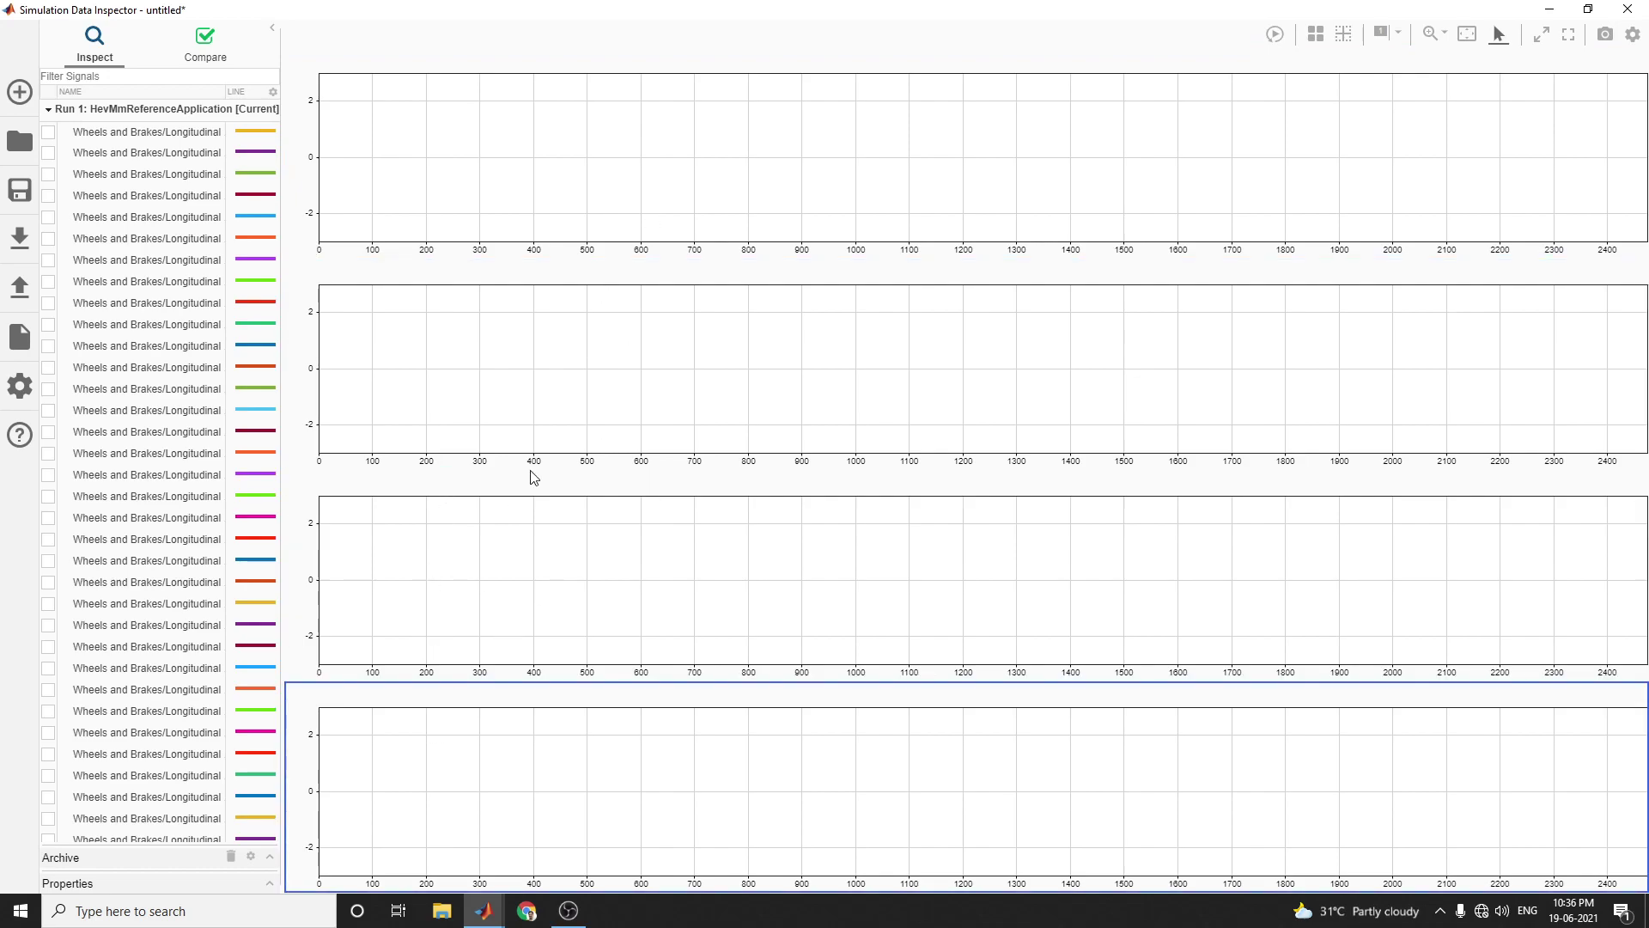
left_click(511, 140)
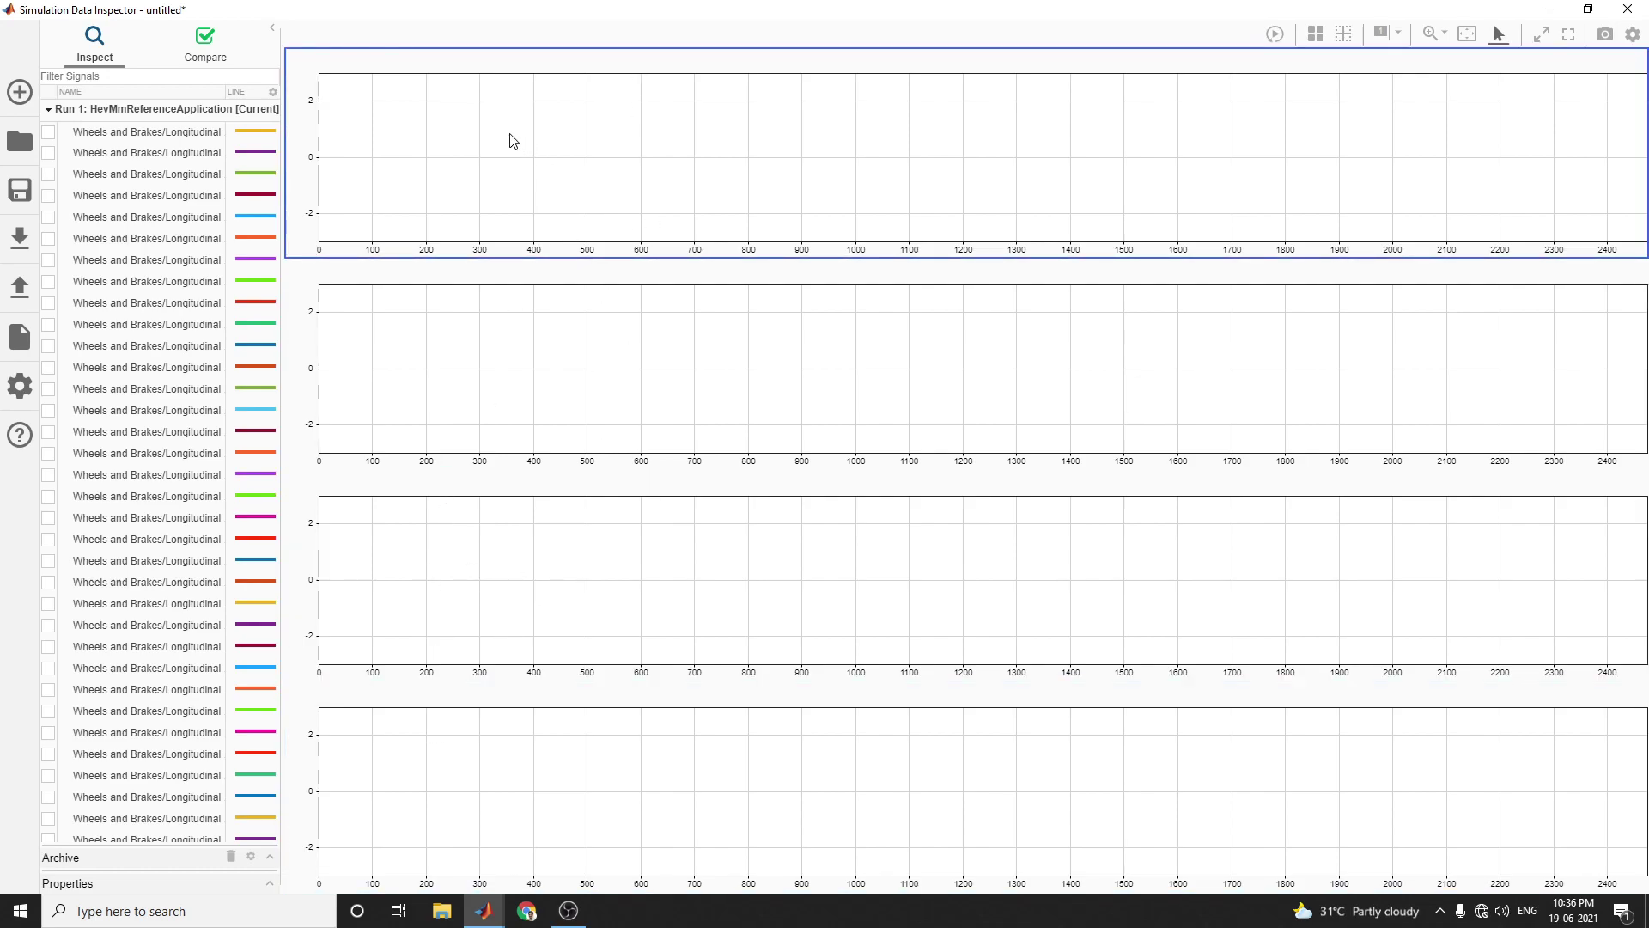
left_click(48, 133)
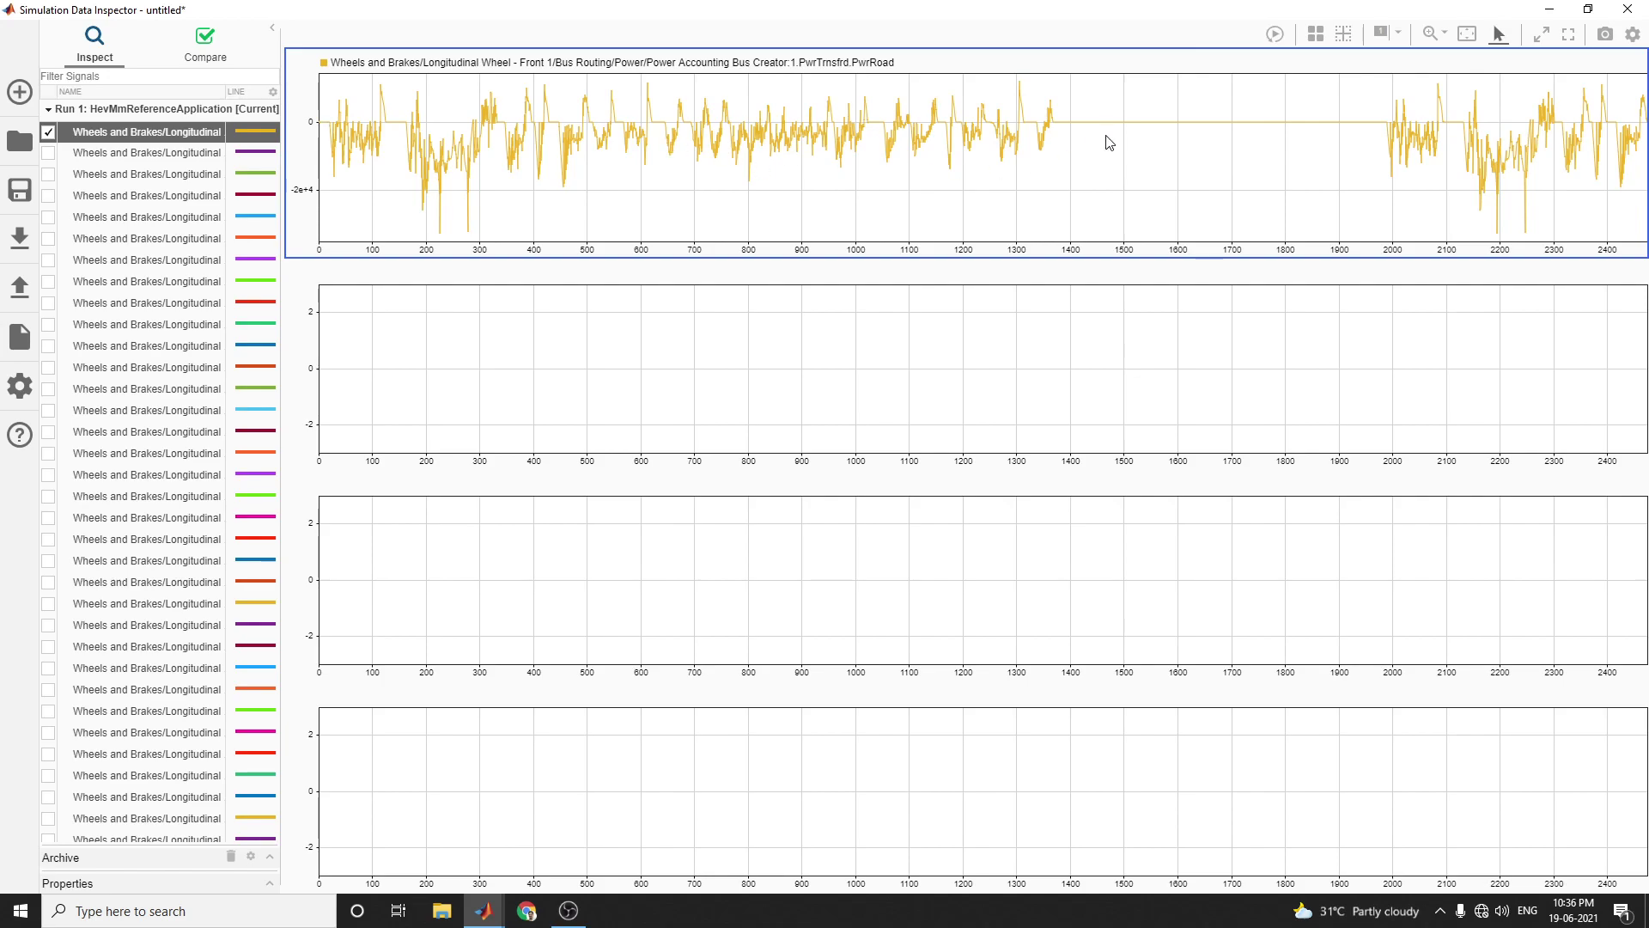
Plot the Transmission Input Interface PwrTrnsfrd.PwrEng signal in the second subplot.
scroll(142, 477, "down", 4)
scroll(142, 477, "down", 5)
left_click(451, 402)
scroll(196, 574, "down", 2)
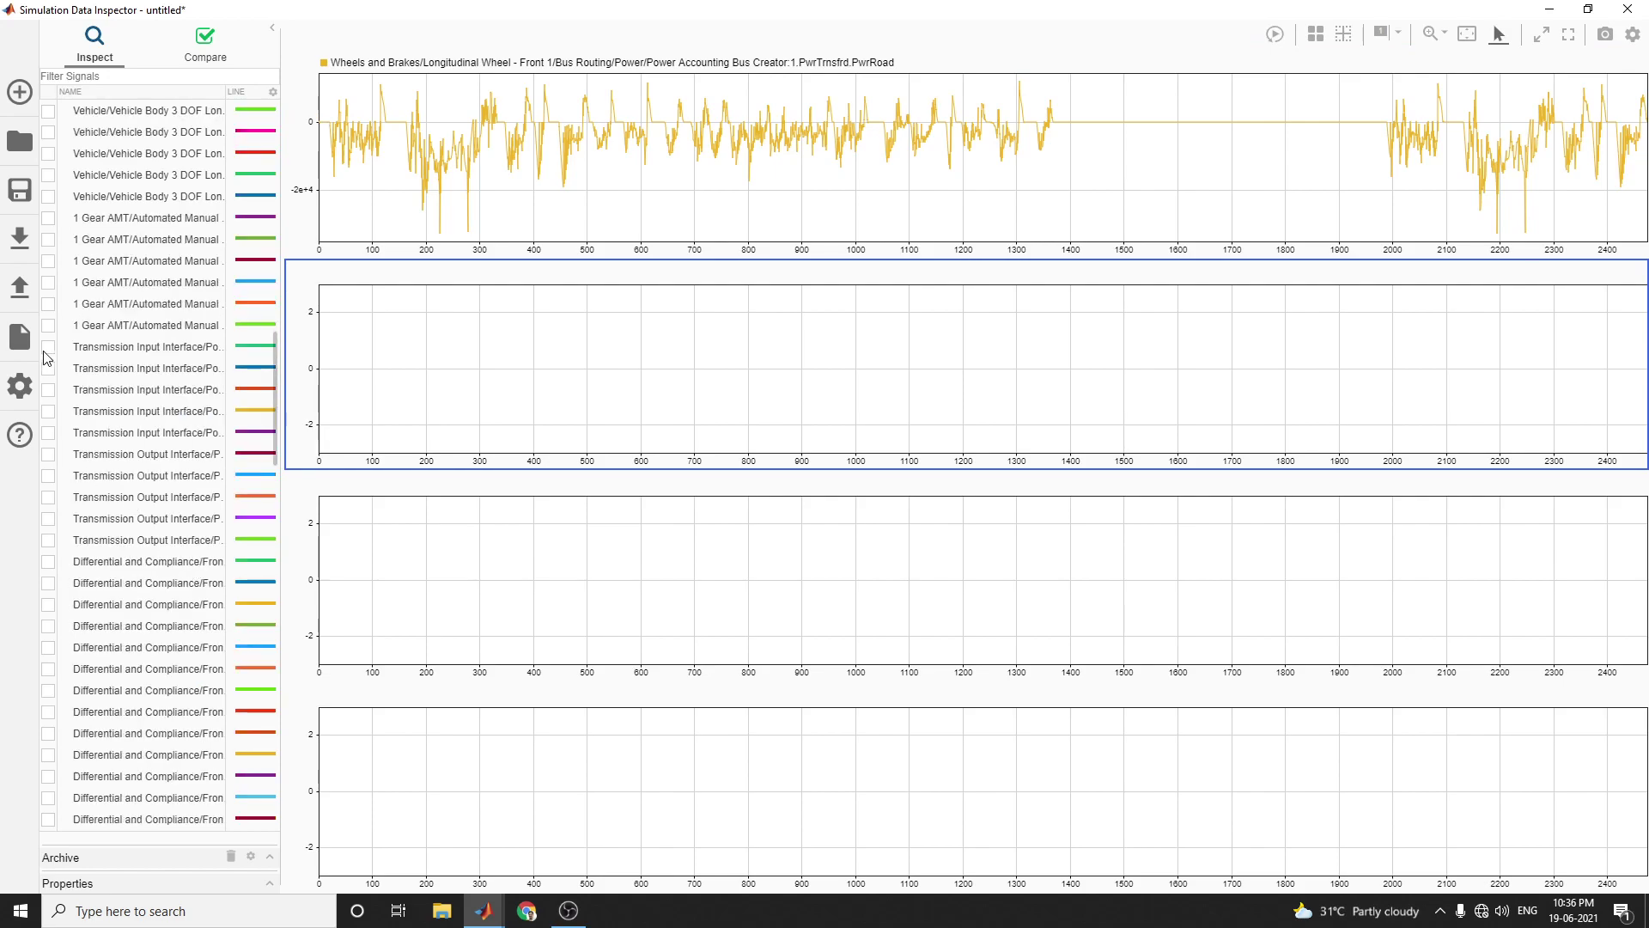
left_click(48, 348)
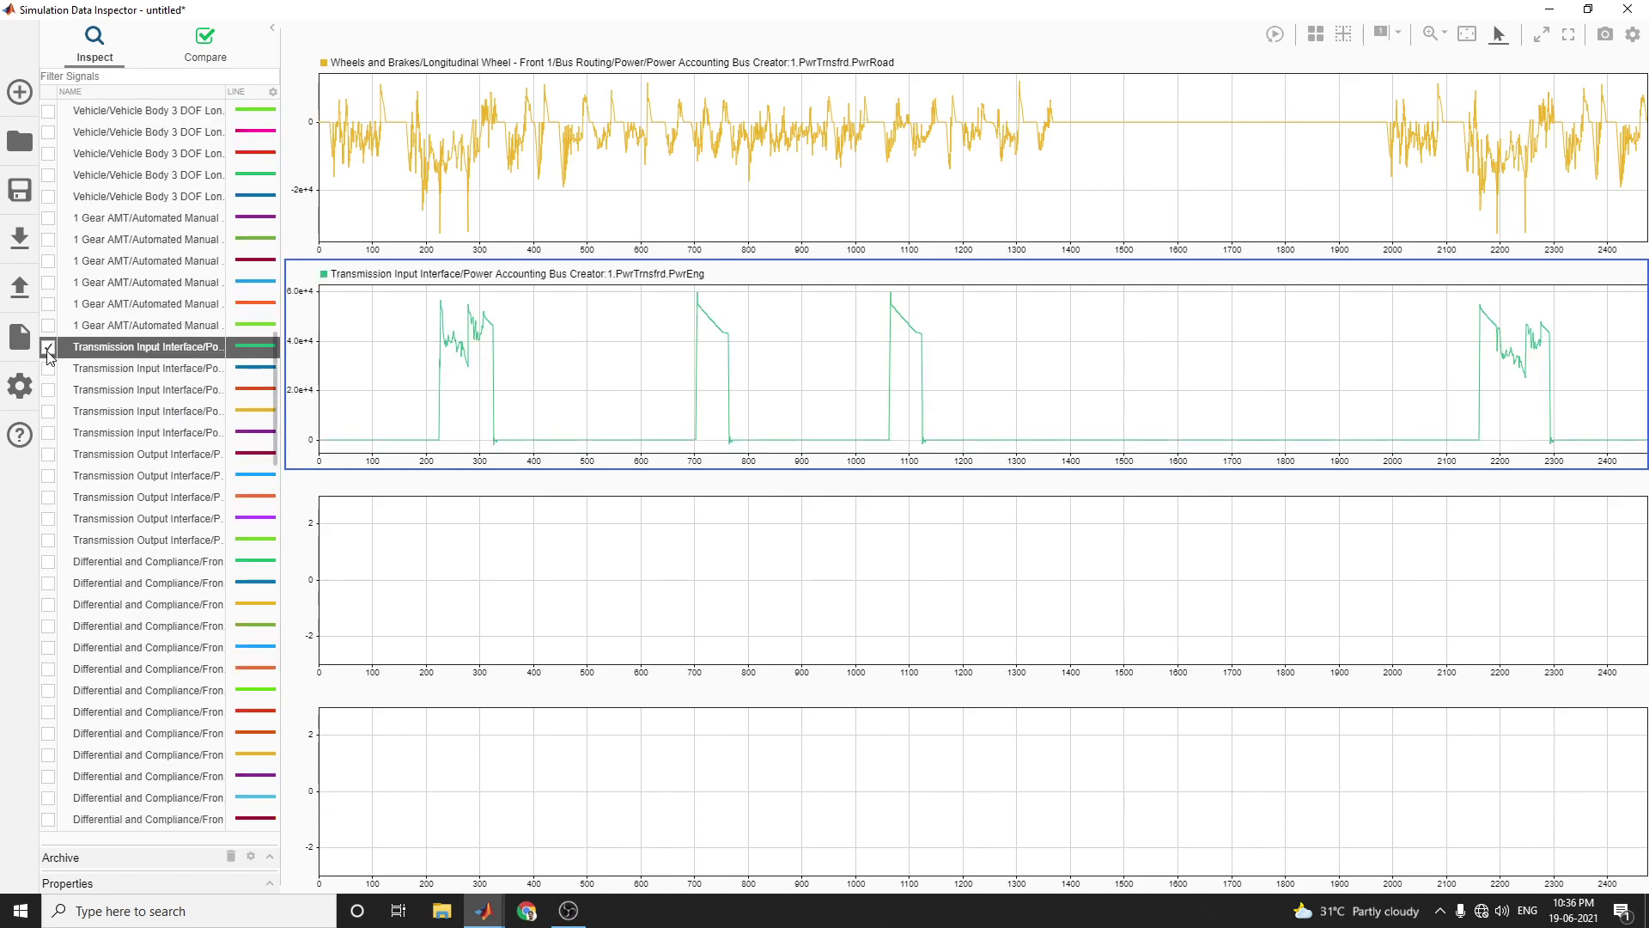
Plot the Open Differential PwrTrnsfrd.PwrDriveshft signal in the third subplot.
left_click(469, 597)
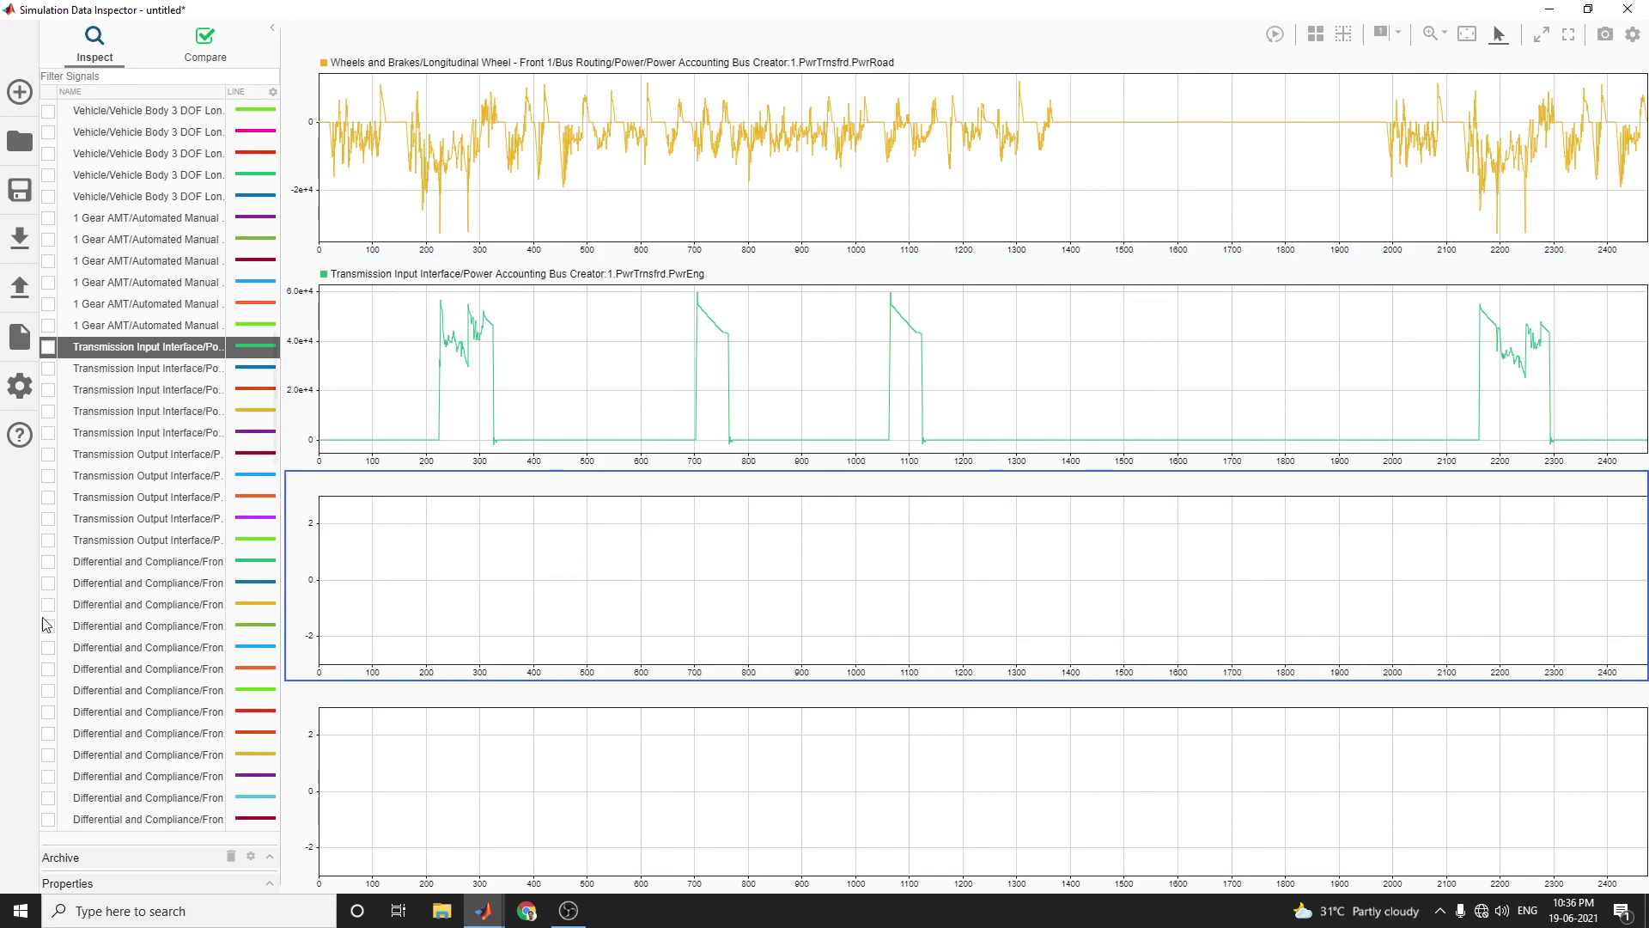
scroll(86, 632, "down", 4)
left_click(48, 475)
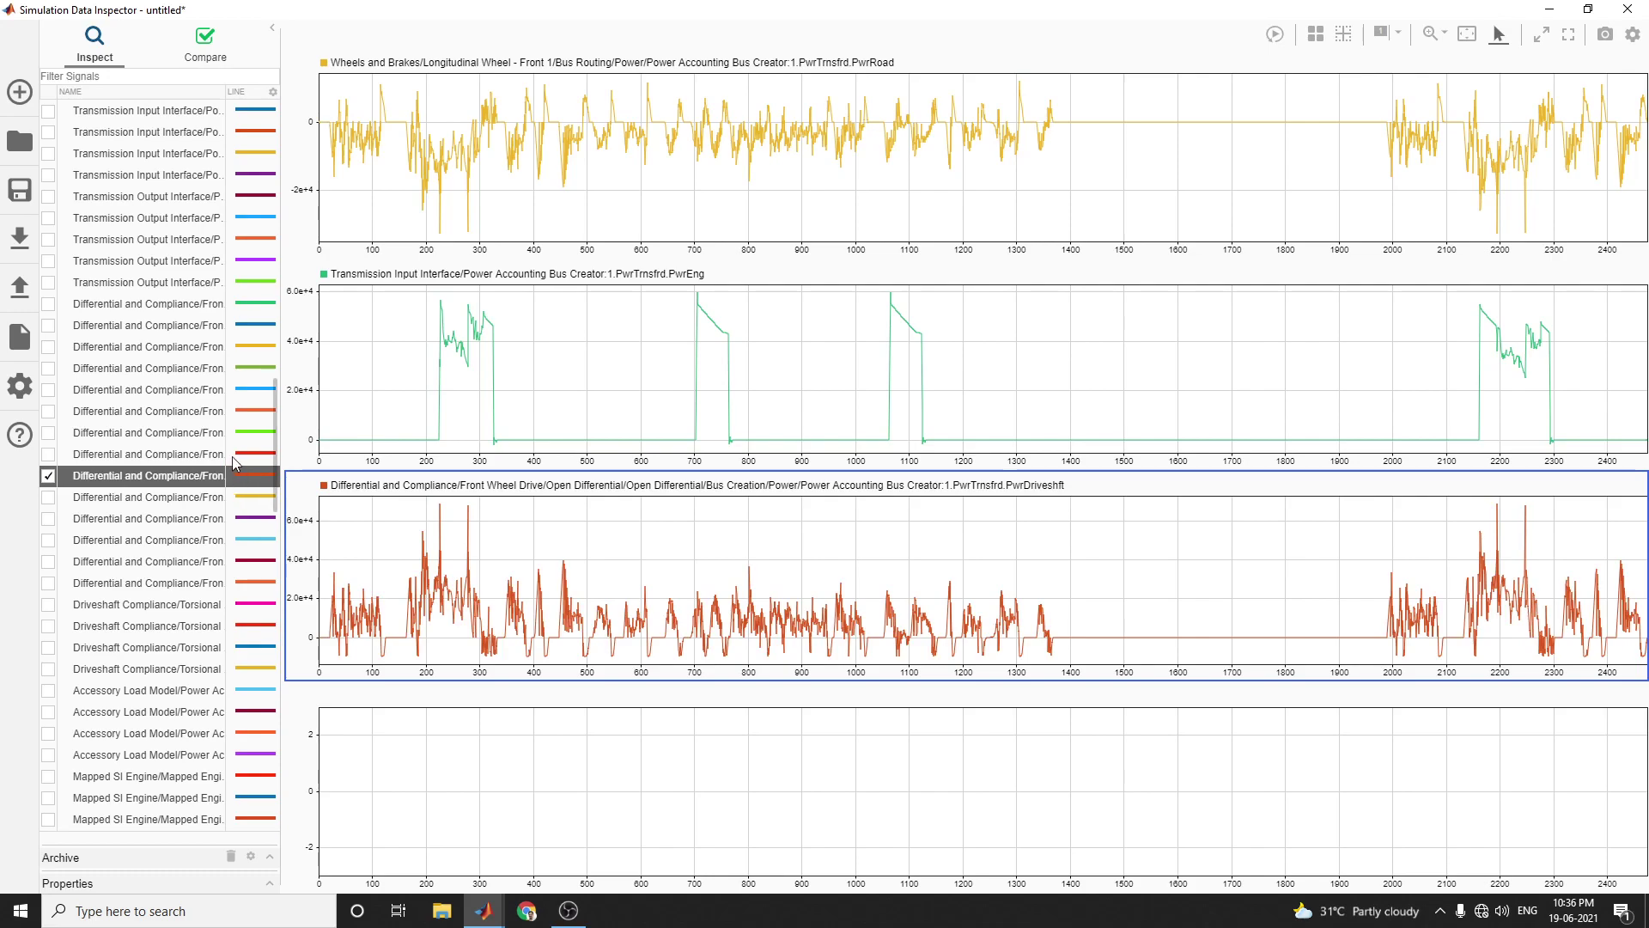
Widen the signal name column and plot the Lithium Ion Battery Pack PwrTrnsfrd.PwrLdBatt signal in the fourth subplot.
left_click_drag(223, 93, 268, 93)
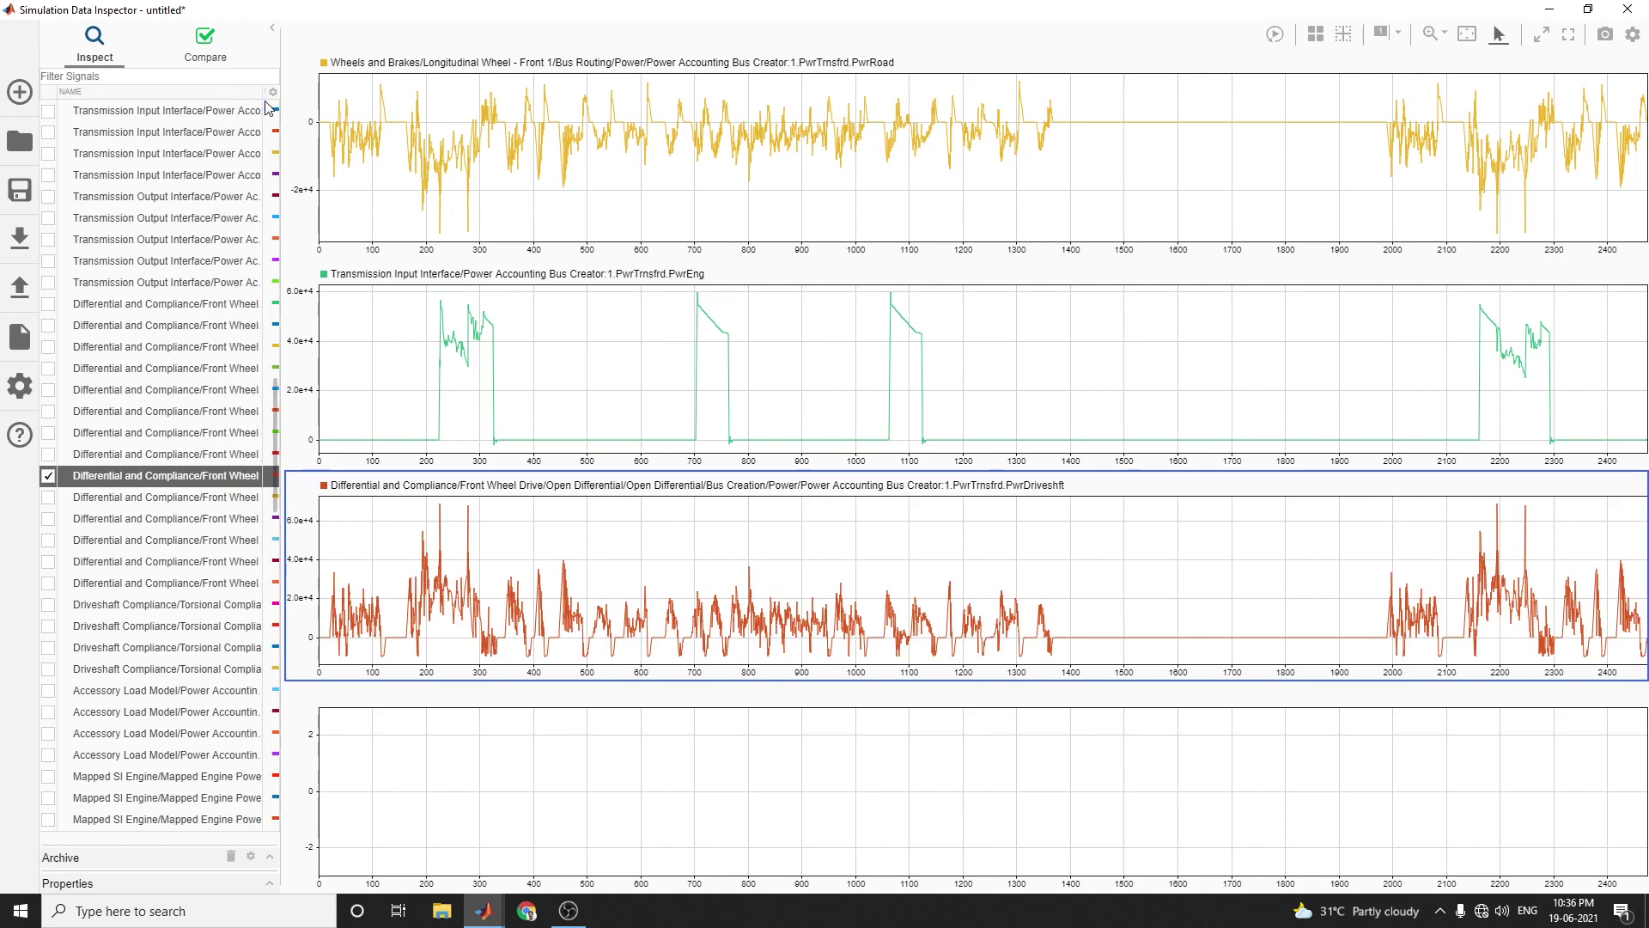
scroll(181, 624, "down", 2)
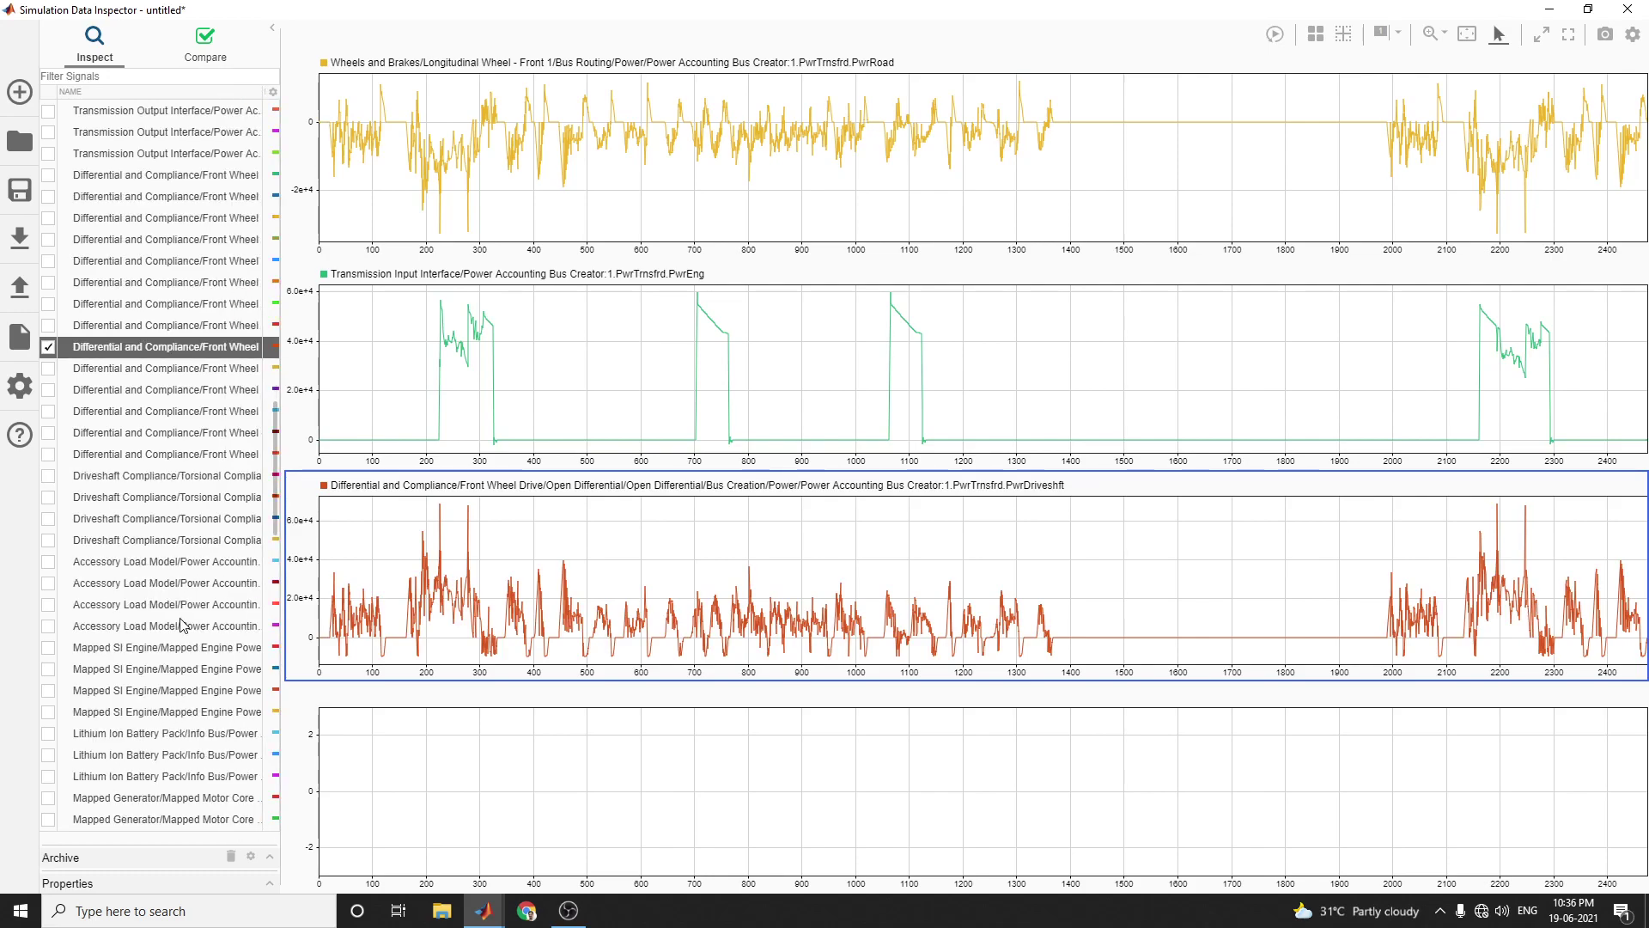
left_click(496, 773)
scroll(129, 803, "down", 2)
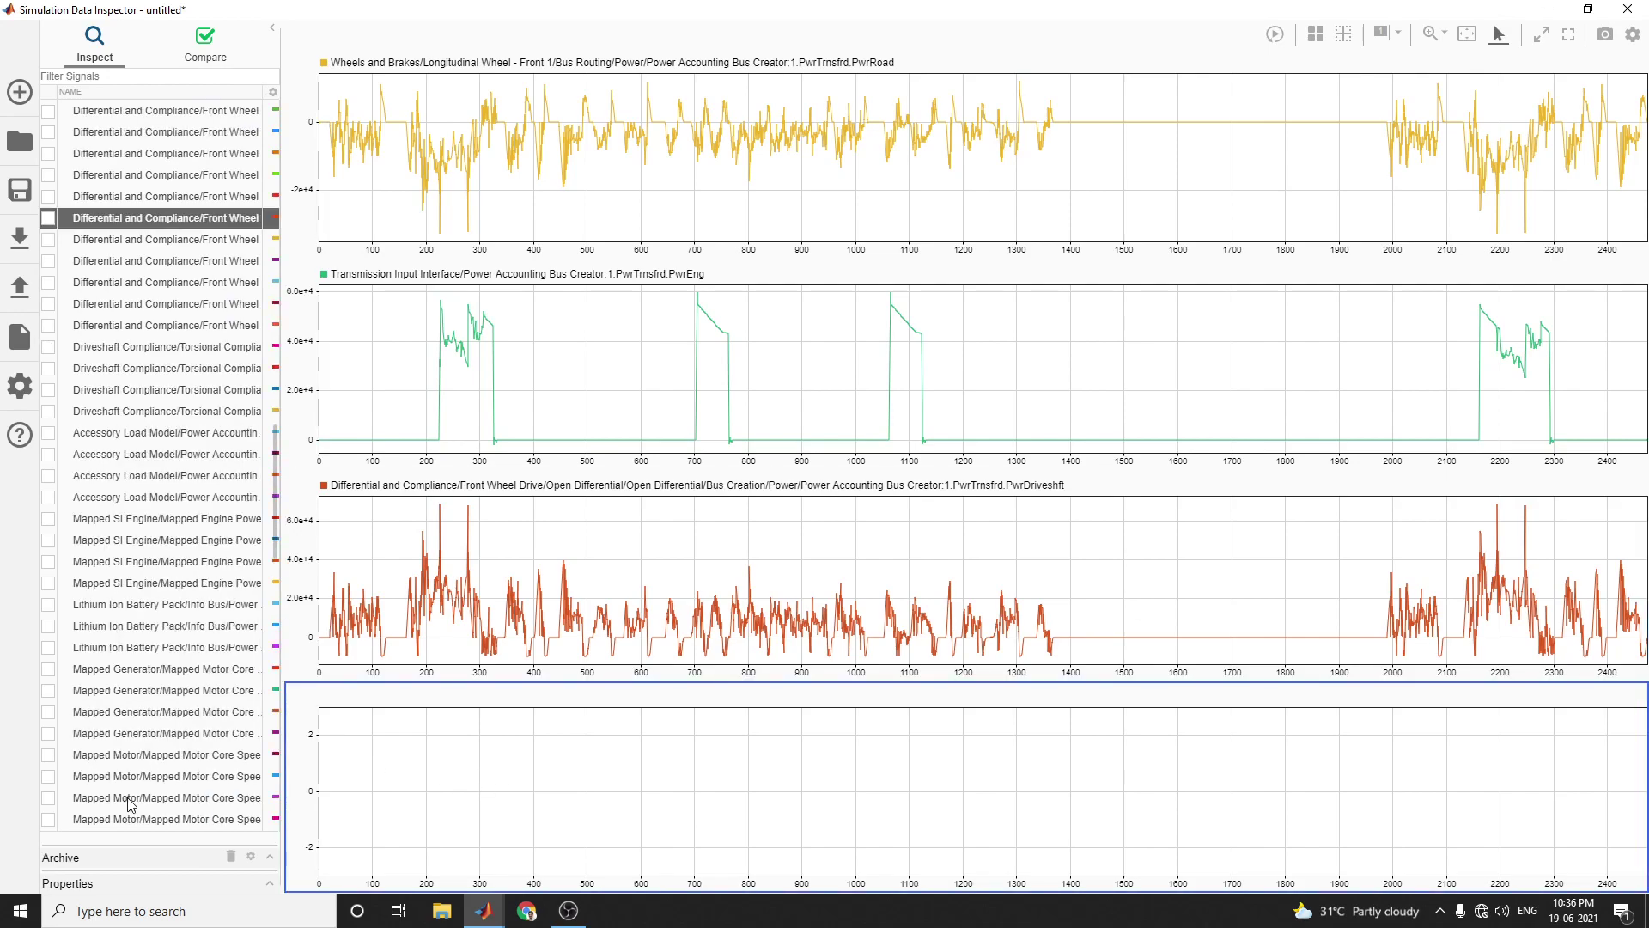
left_click(49, 604)
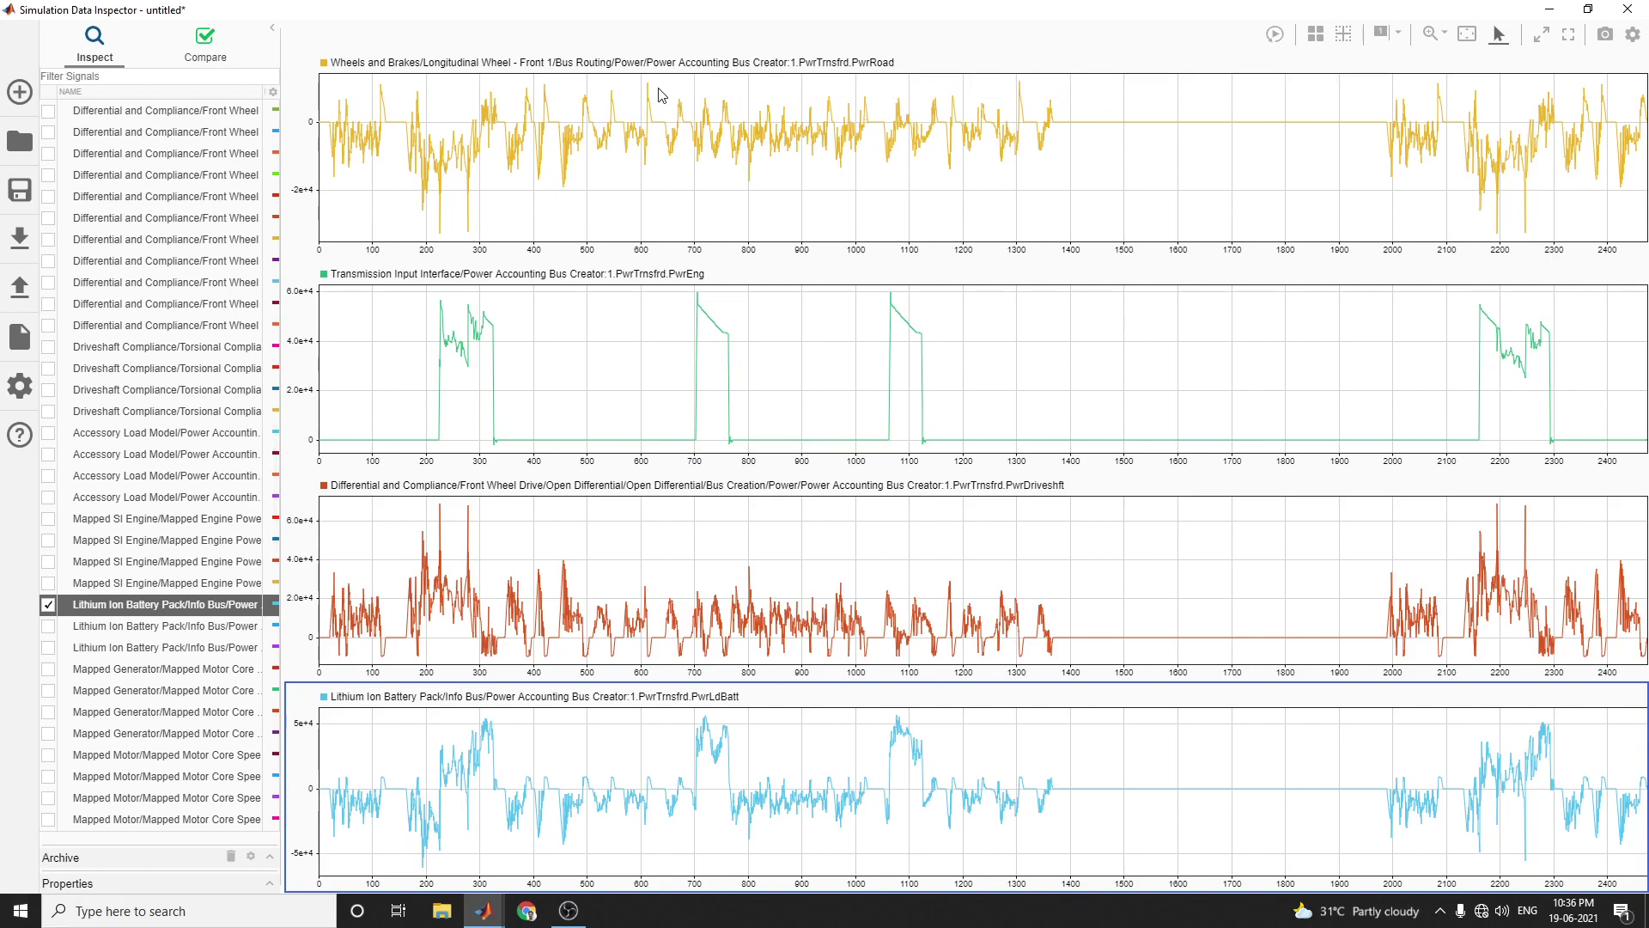
Overlay the battery pack's PwrStored.PwrStoredBatt signal on the fourth subplot and widen the signal list to show the full names.
left_click(559, 393)
scroll(560, 394, "down", 3)
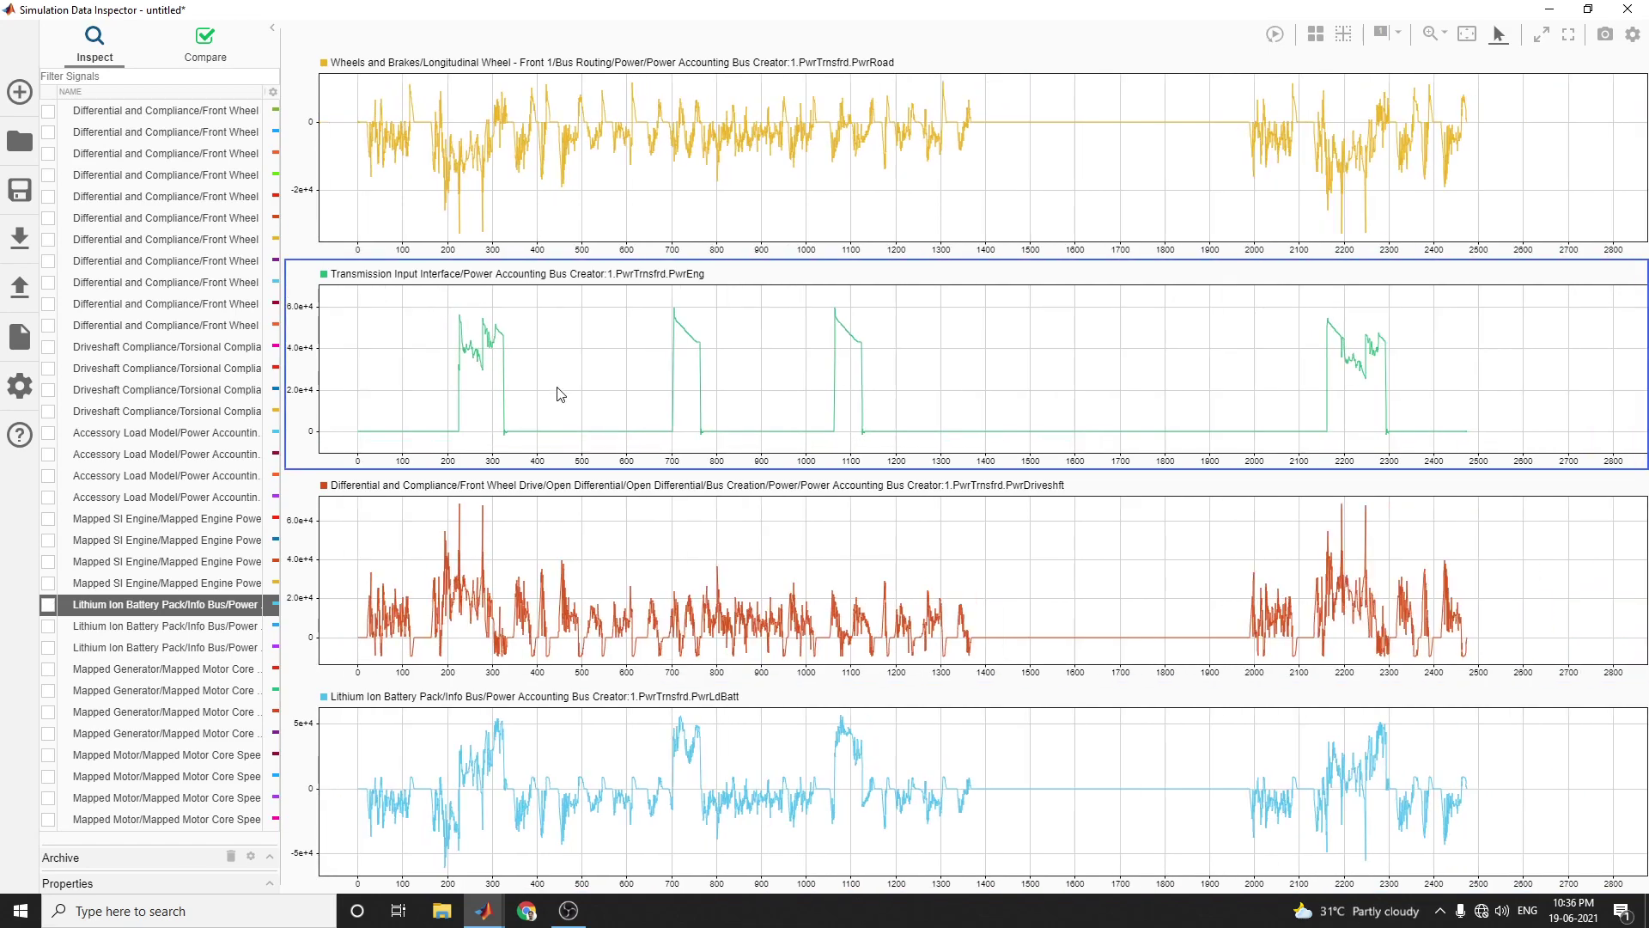
scroll(455, 394, "up", 1)
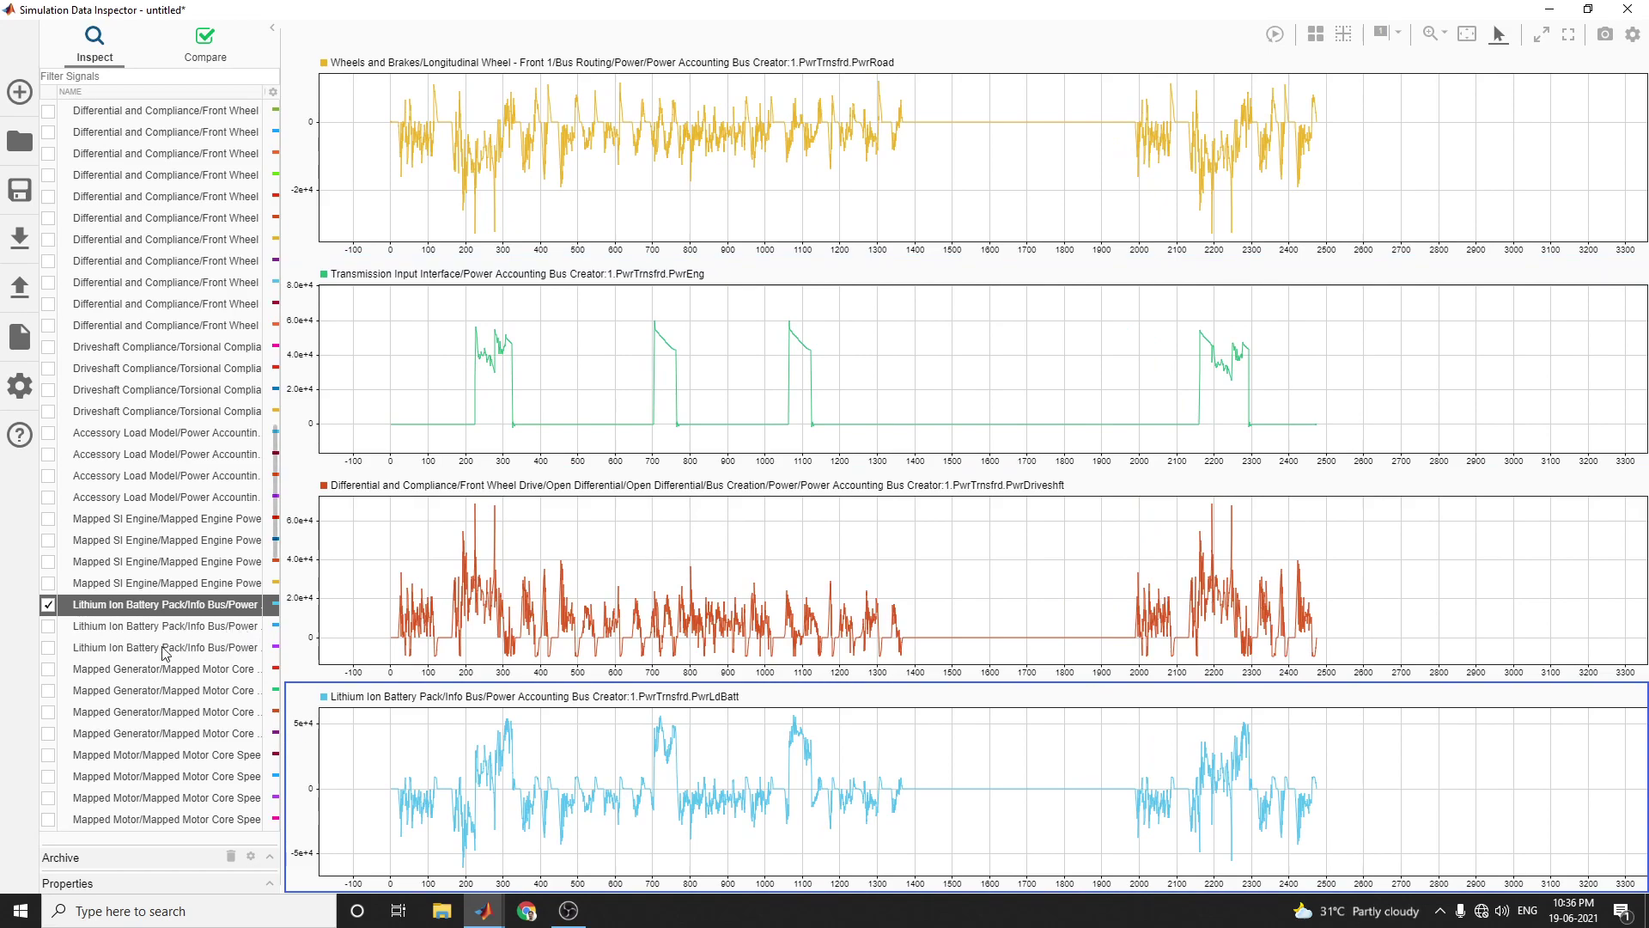
left_click(49, 650)
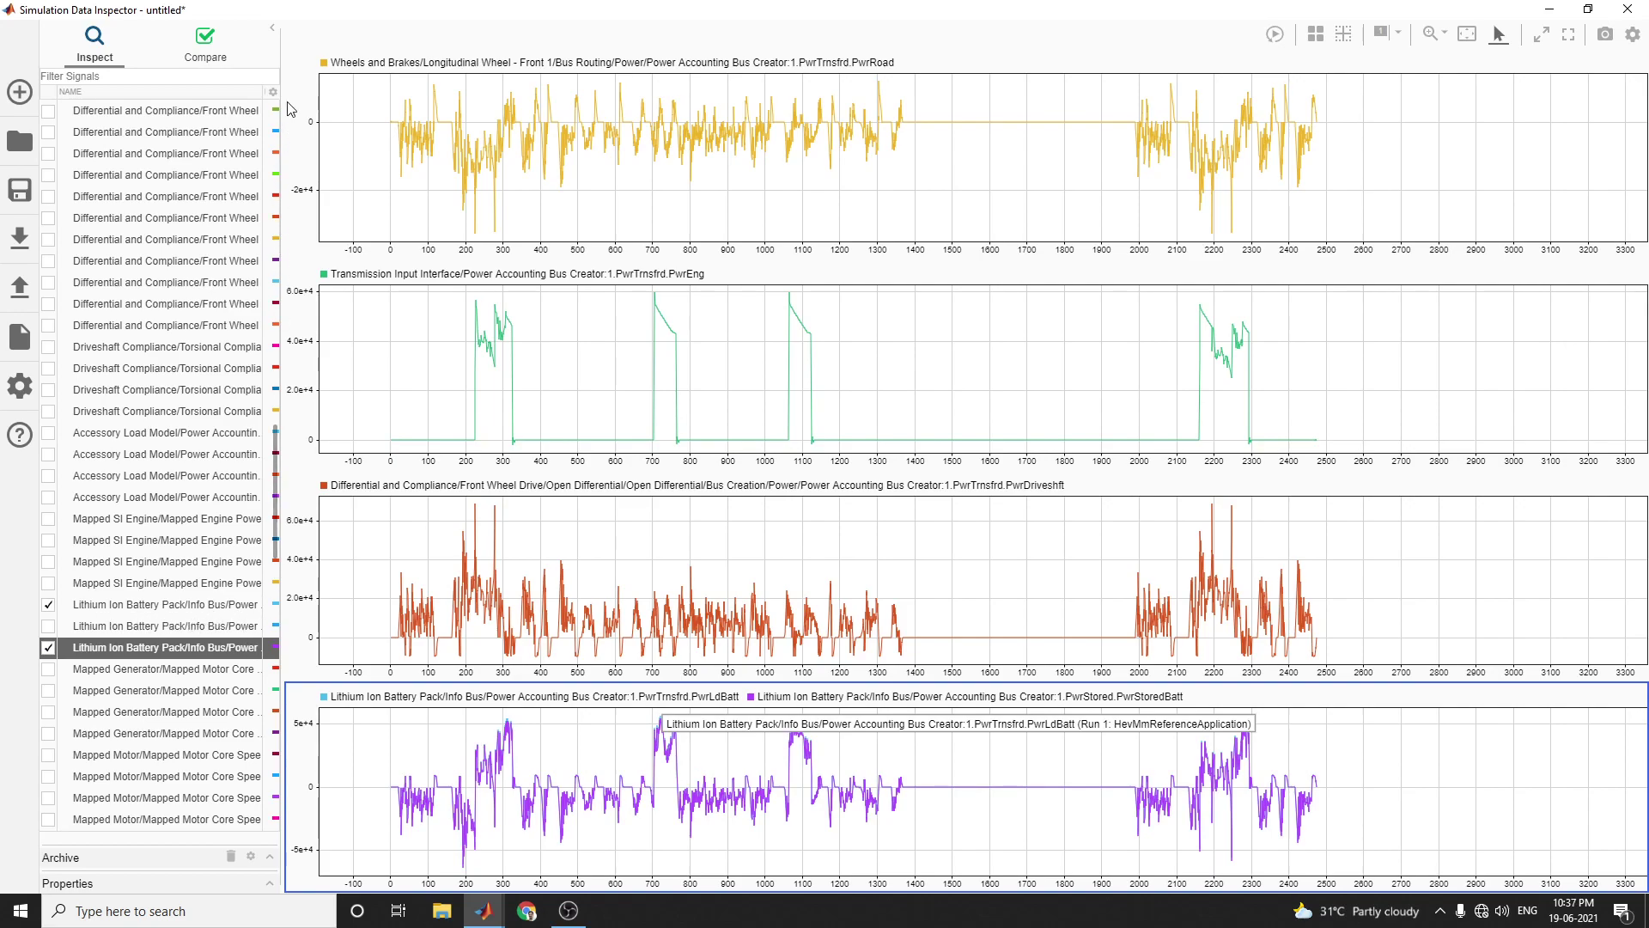
left_click_drag(282, 76, 615, 85)
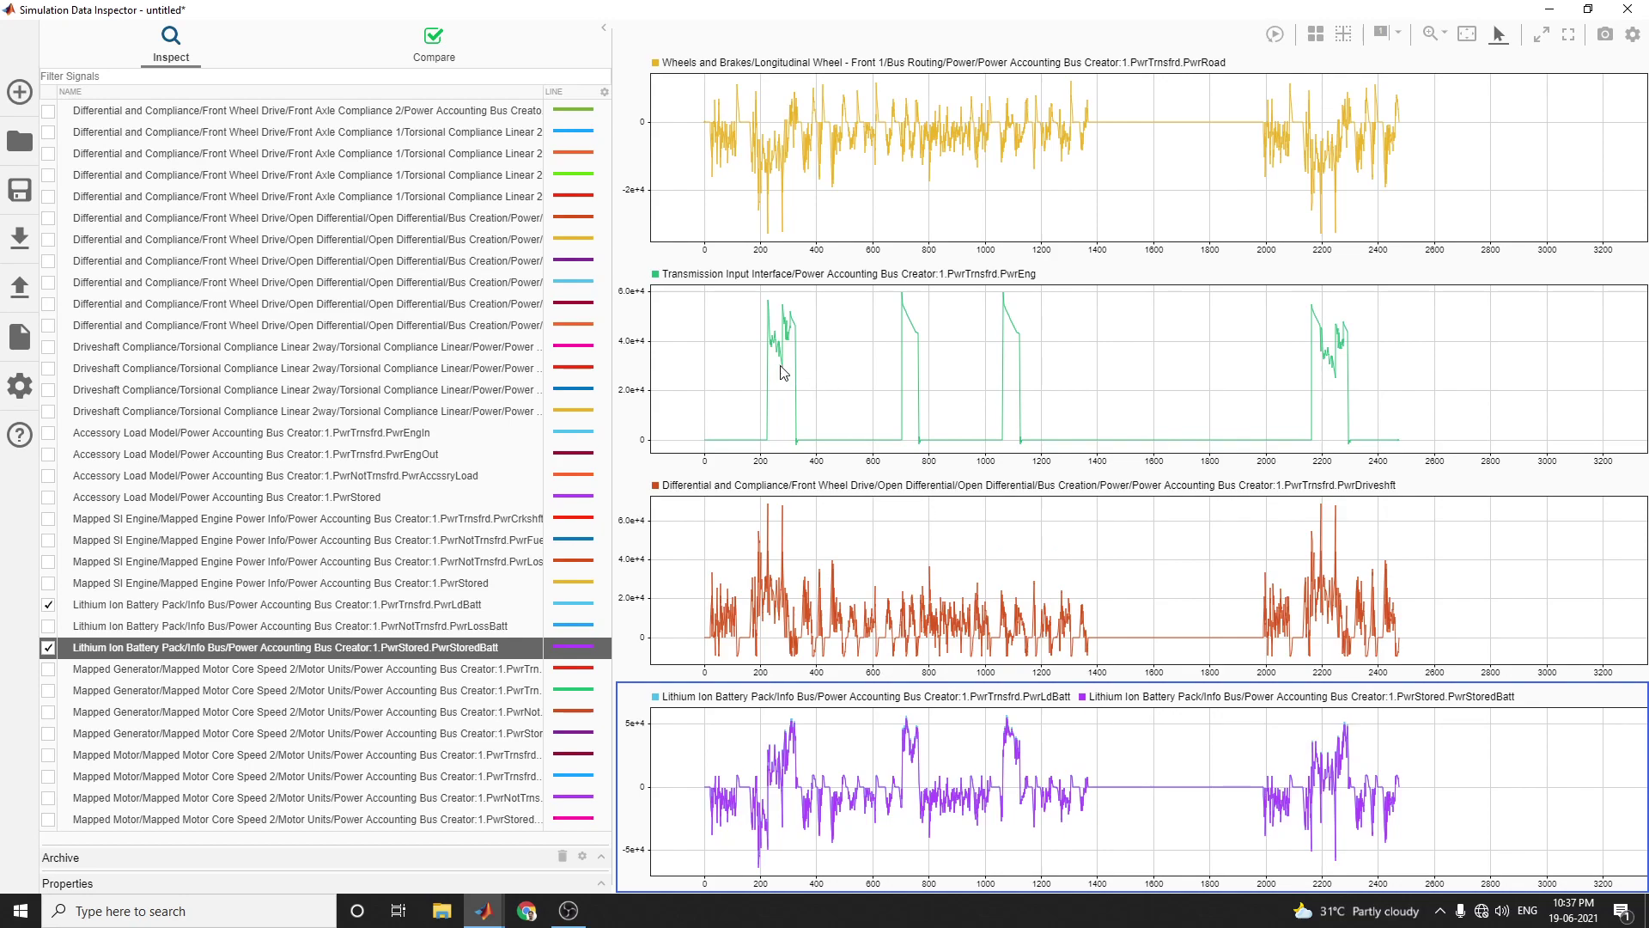
Add the Driveshaft Compliance PwrTrnsfrd.PwrC signal to the second subplot and the Front Axle Compliance 2 PwrStoredShft signal to the first.
left_click(744, 314)
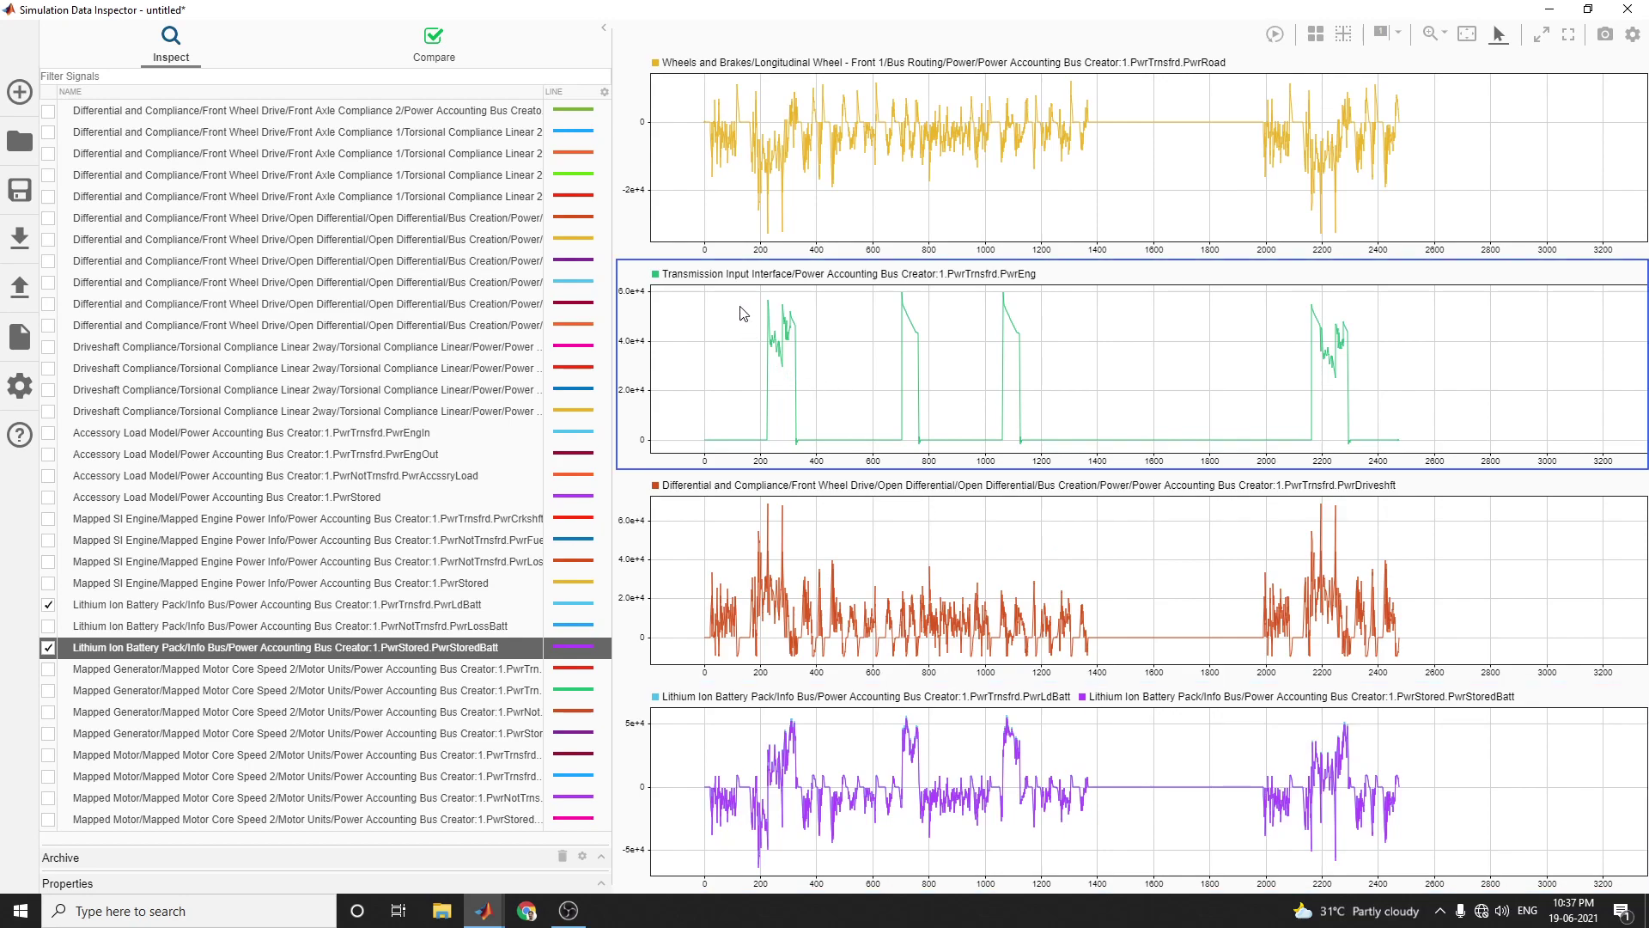
left_click(49, 369)
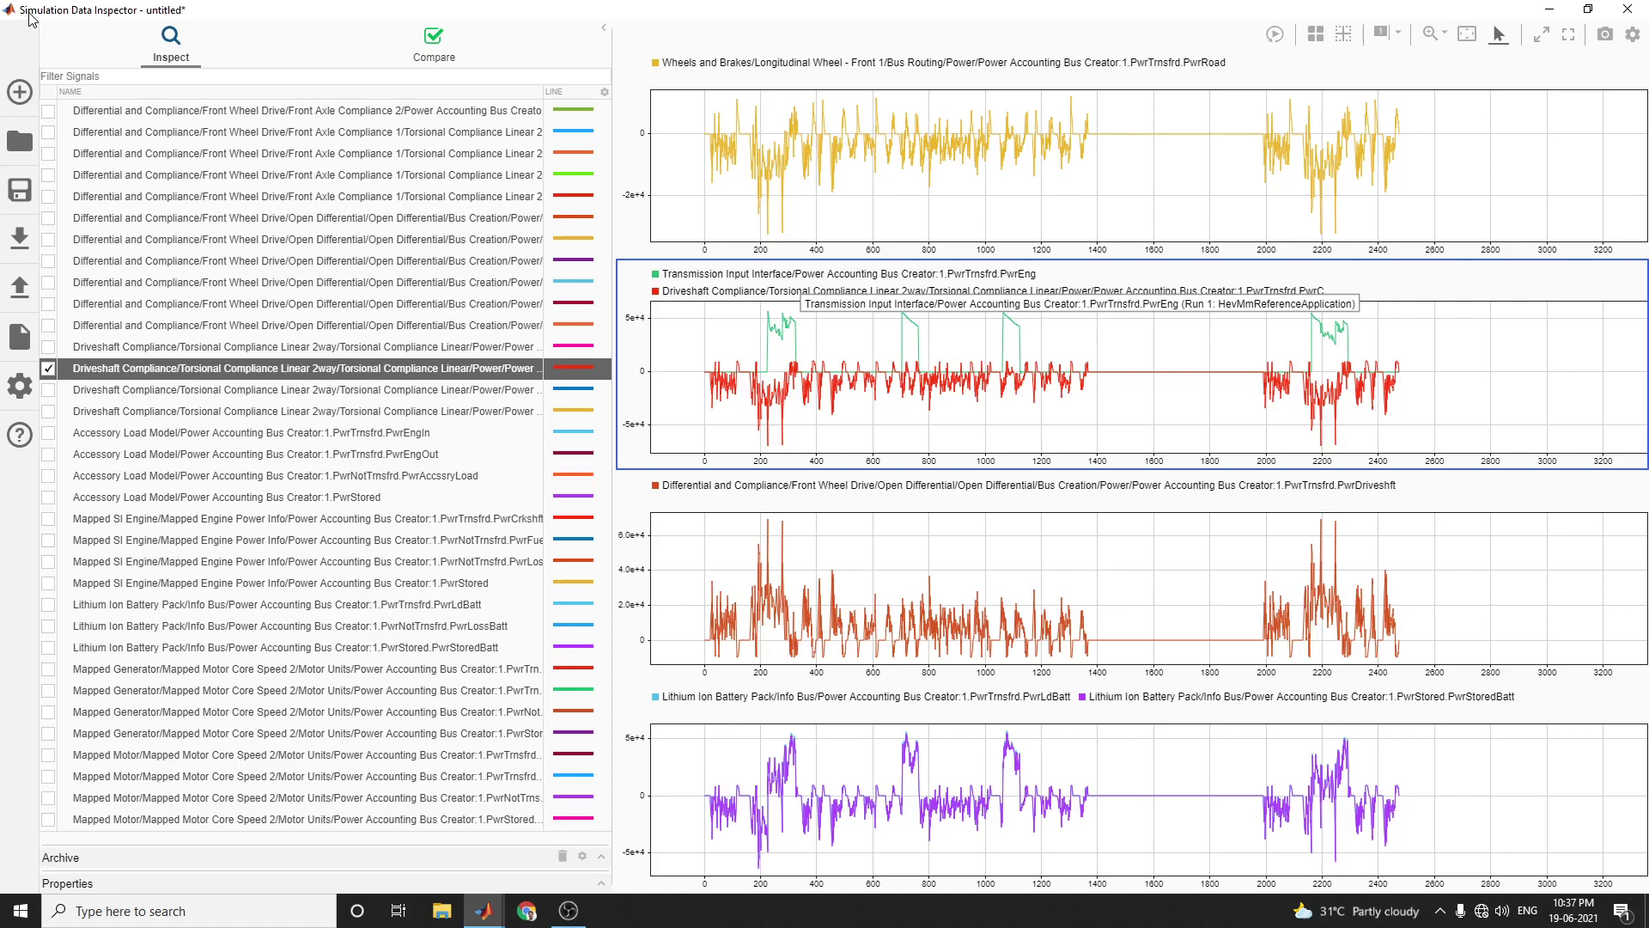
left_click(836, 175)
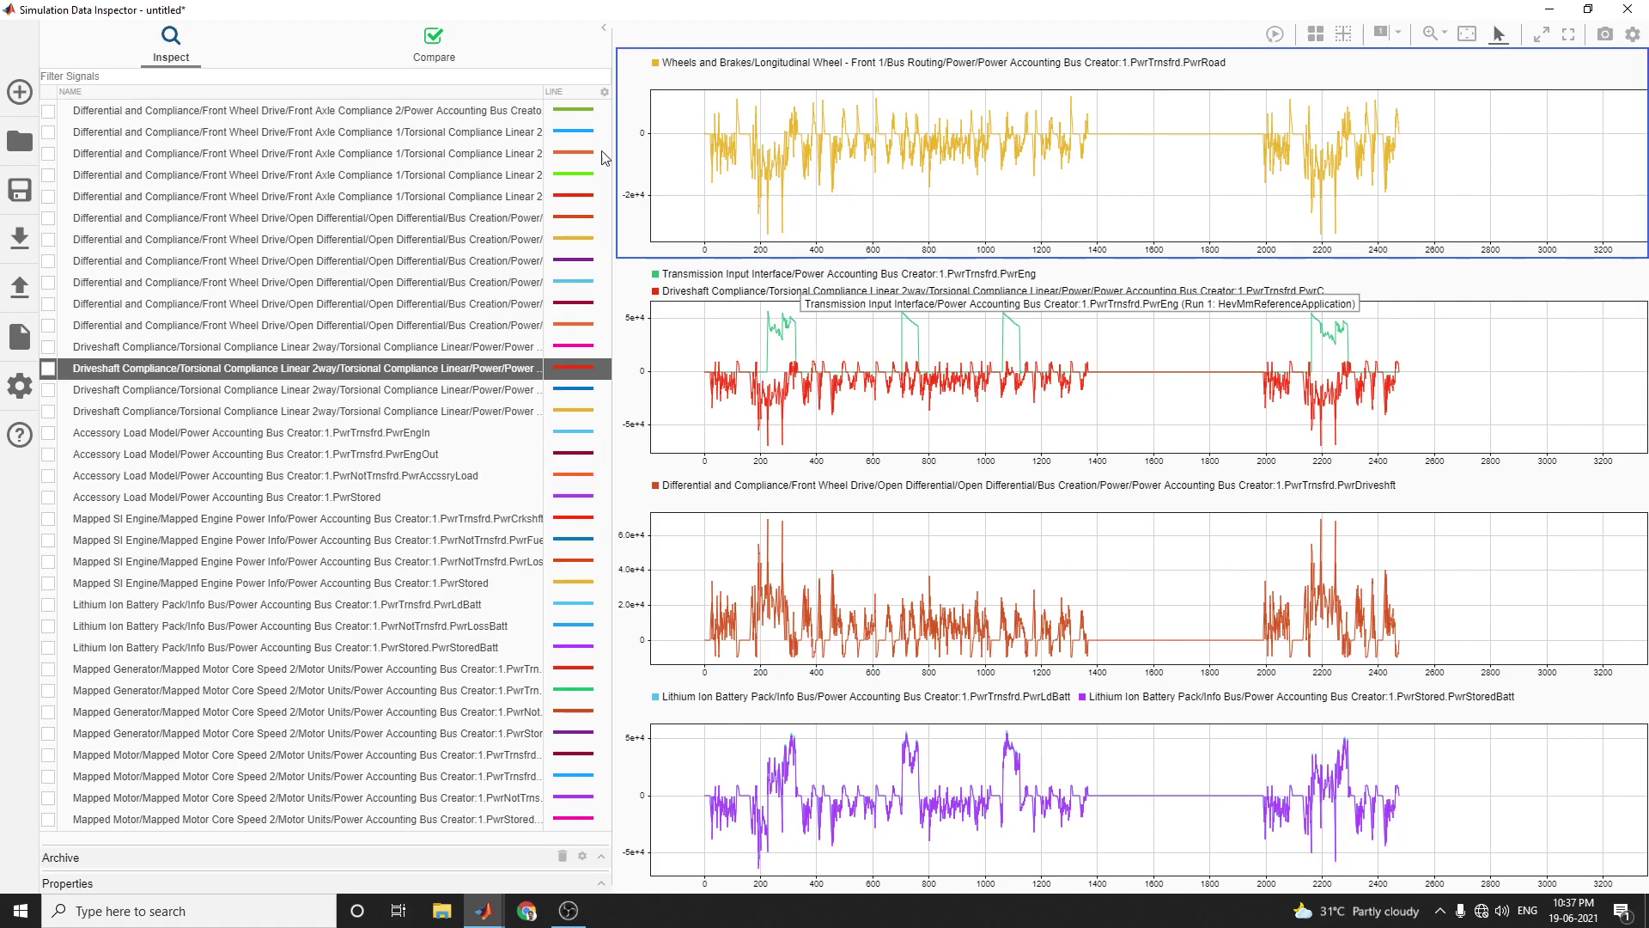
left_click(49, 112)
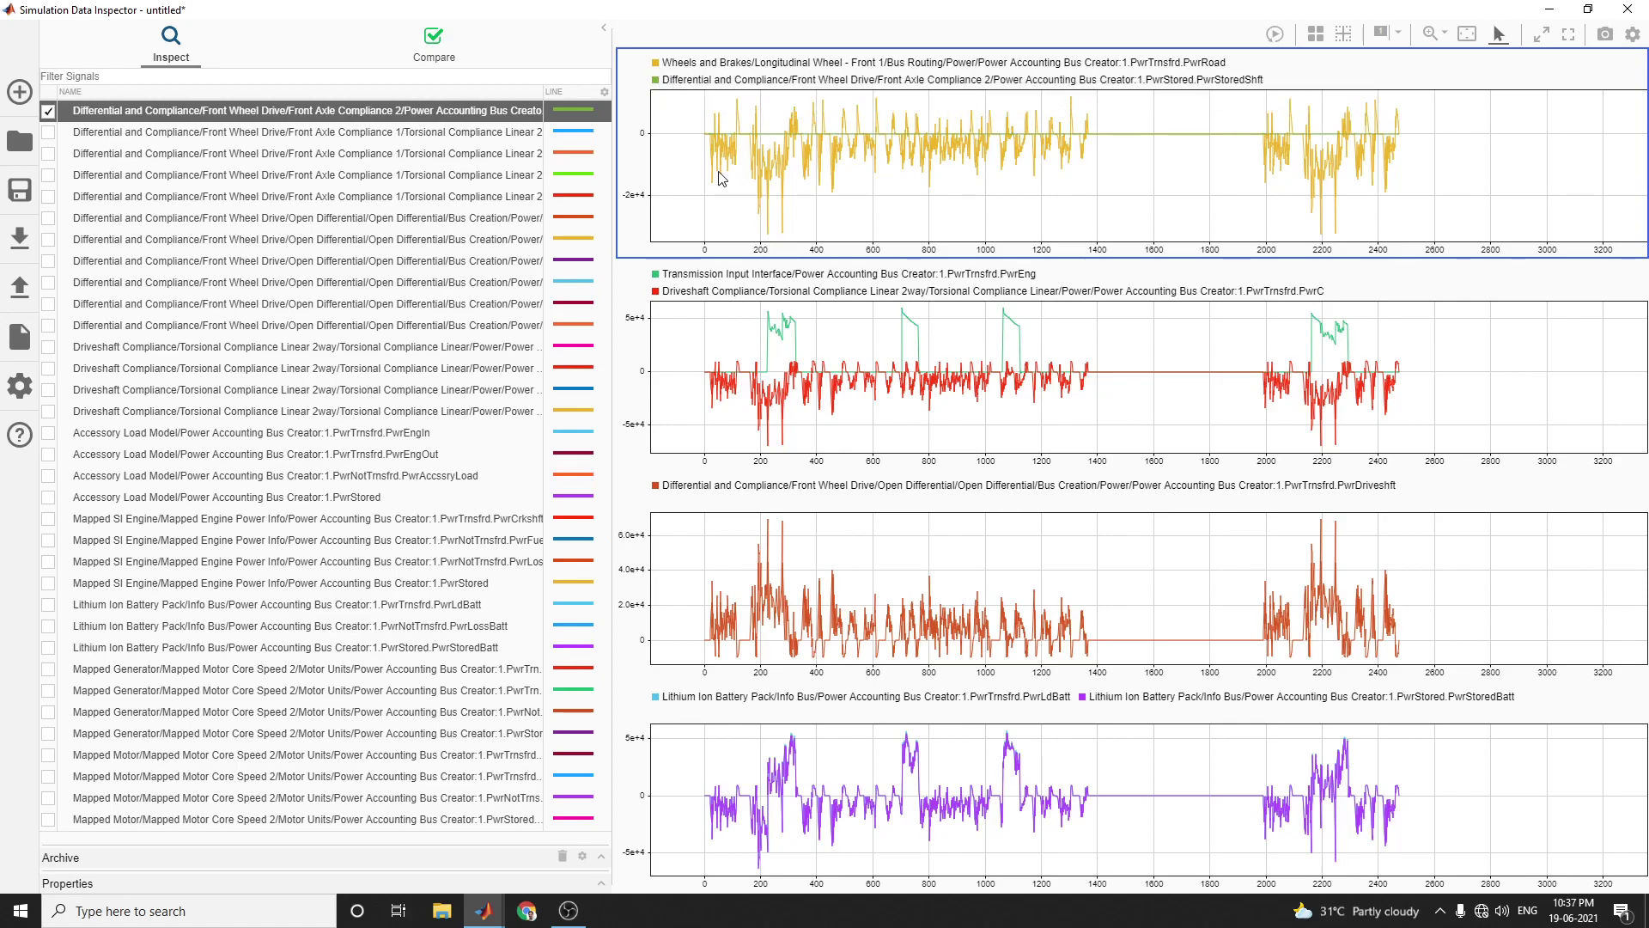
Add the first Efficiency signal of the HevMmReferenceApplication group to the first subplot.
scroll(228, 662, "down", 8)
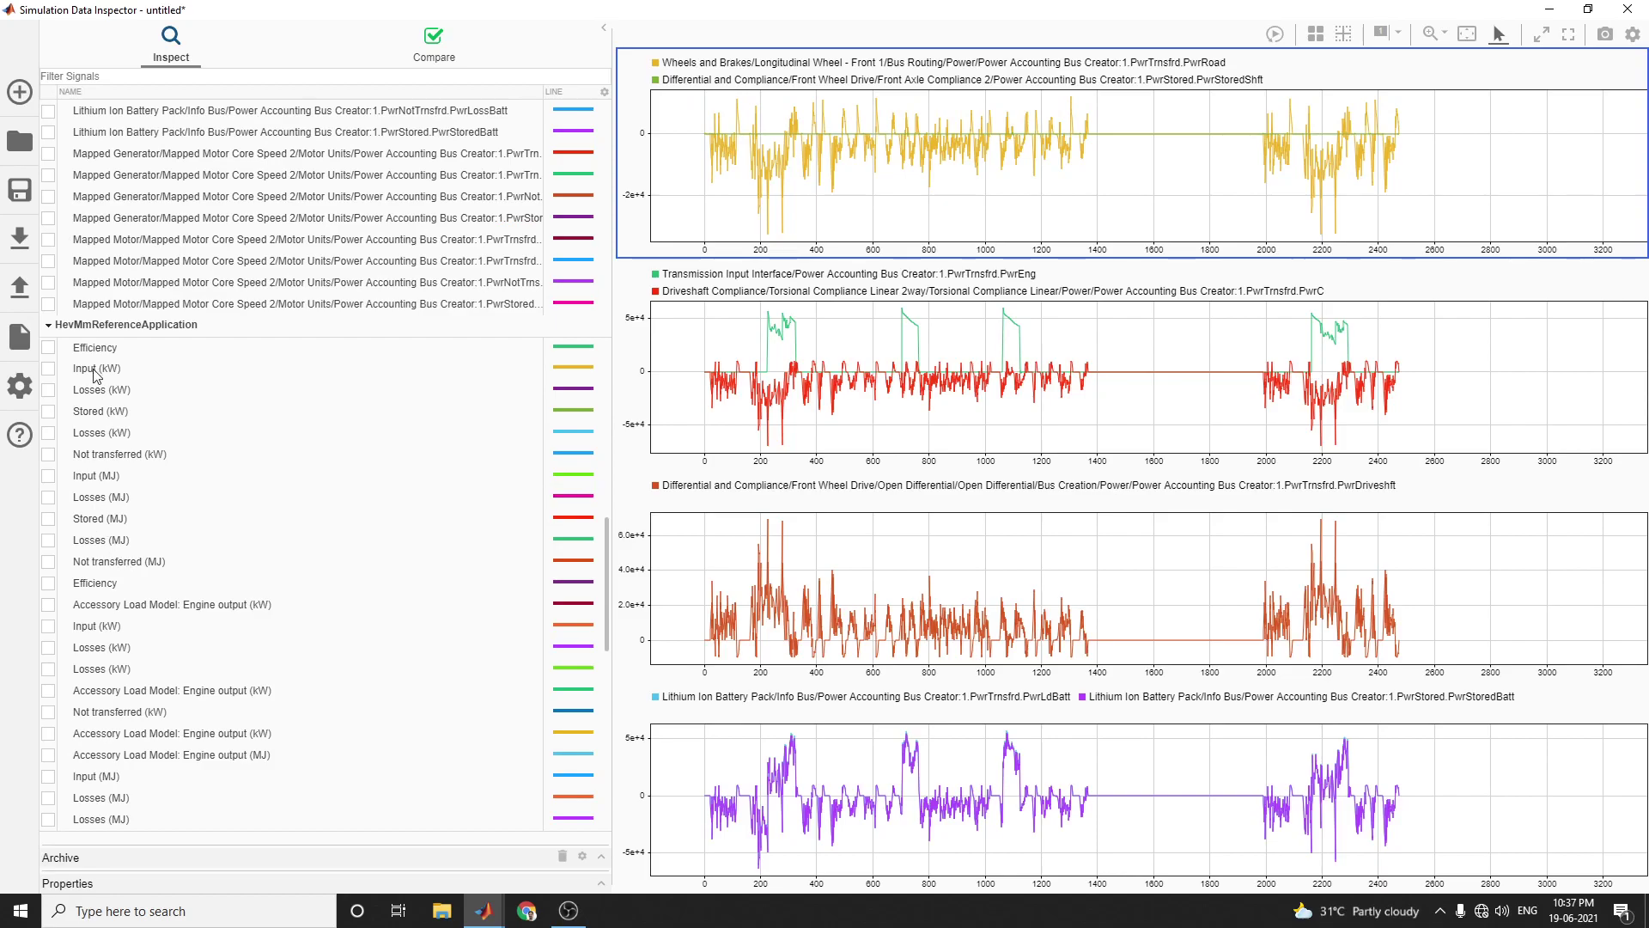
scroll(118, 372, "up", 6)
scroll(93, 326, "down", 4)
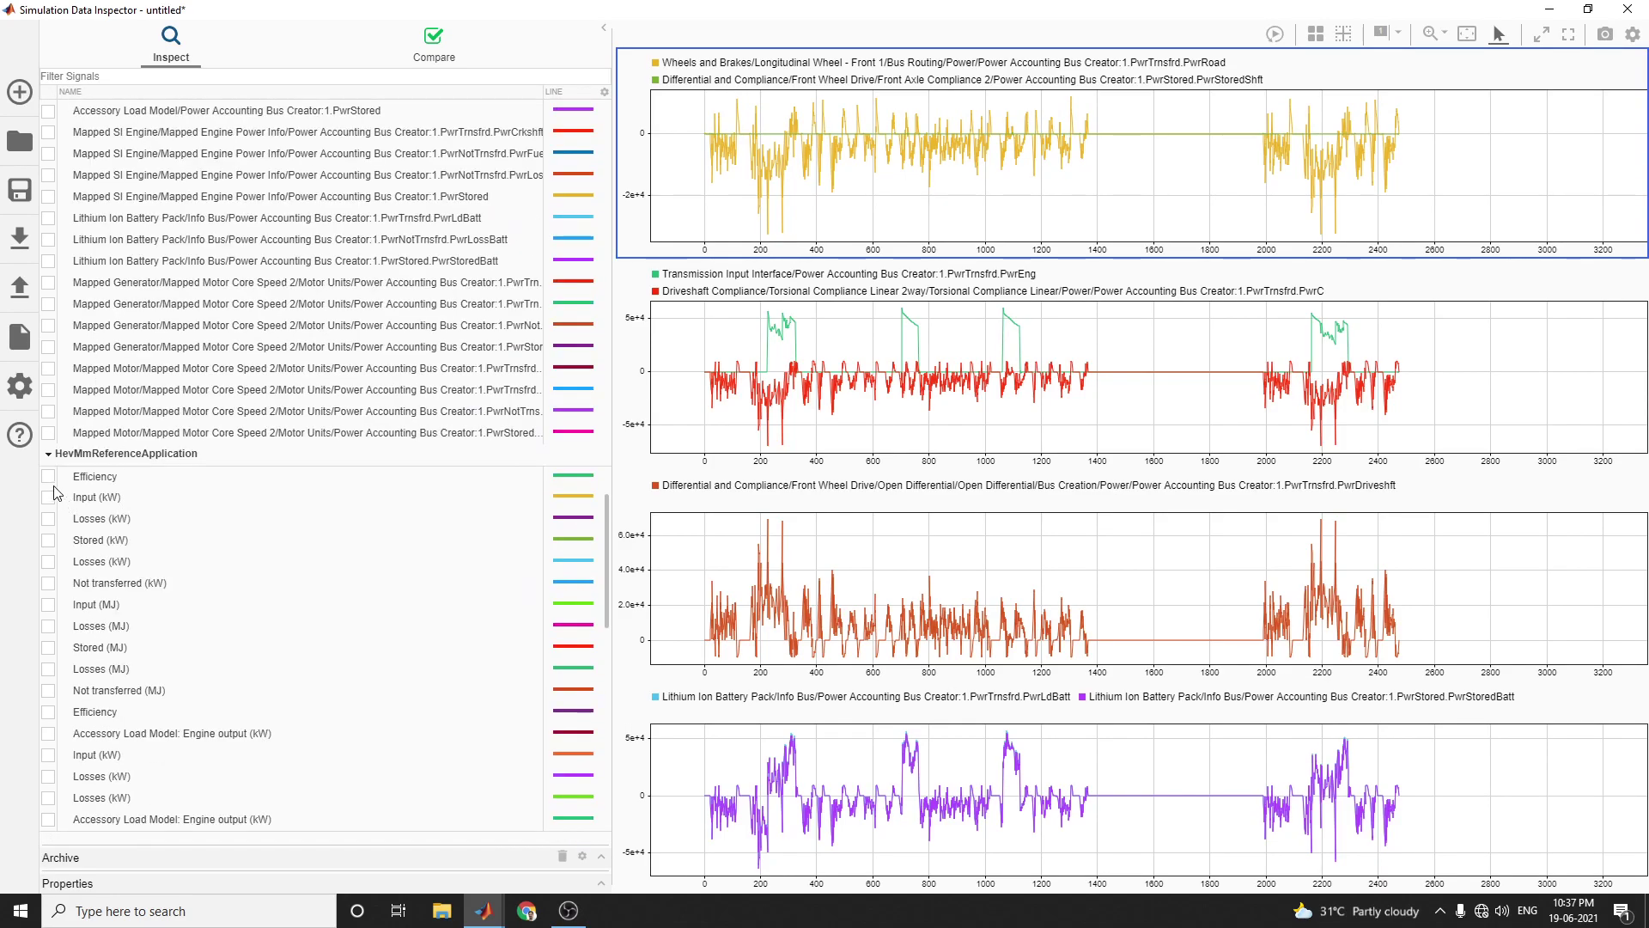
left_click(48, 477)
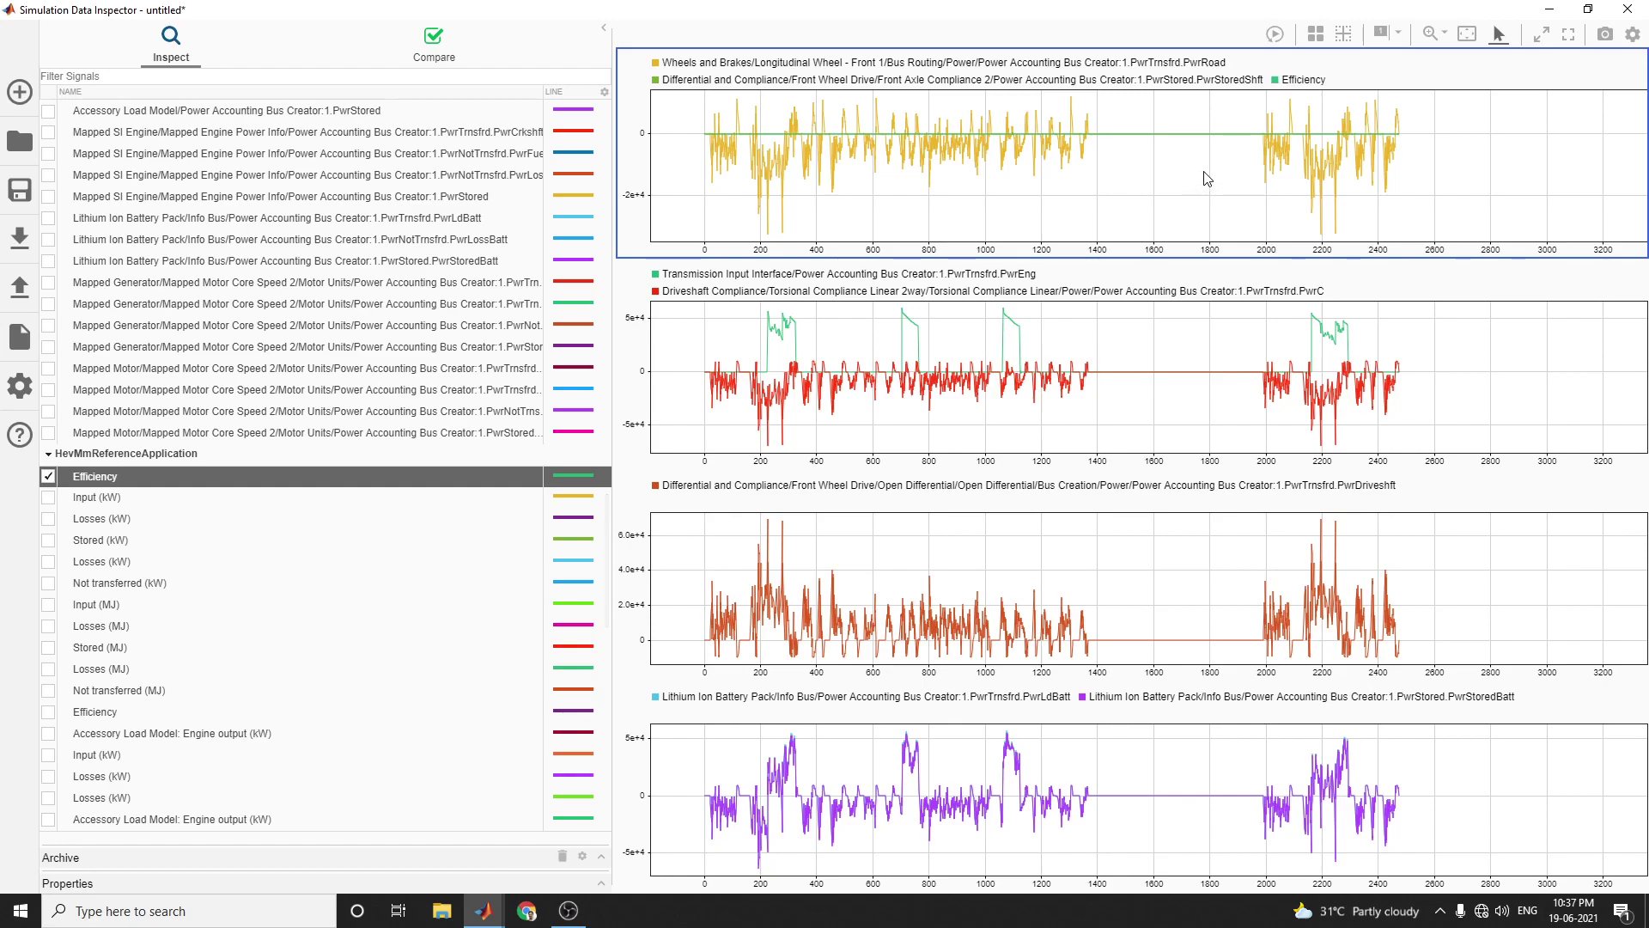
right_click(903, 156)
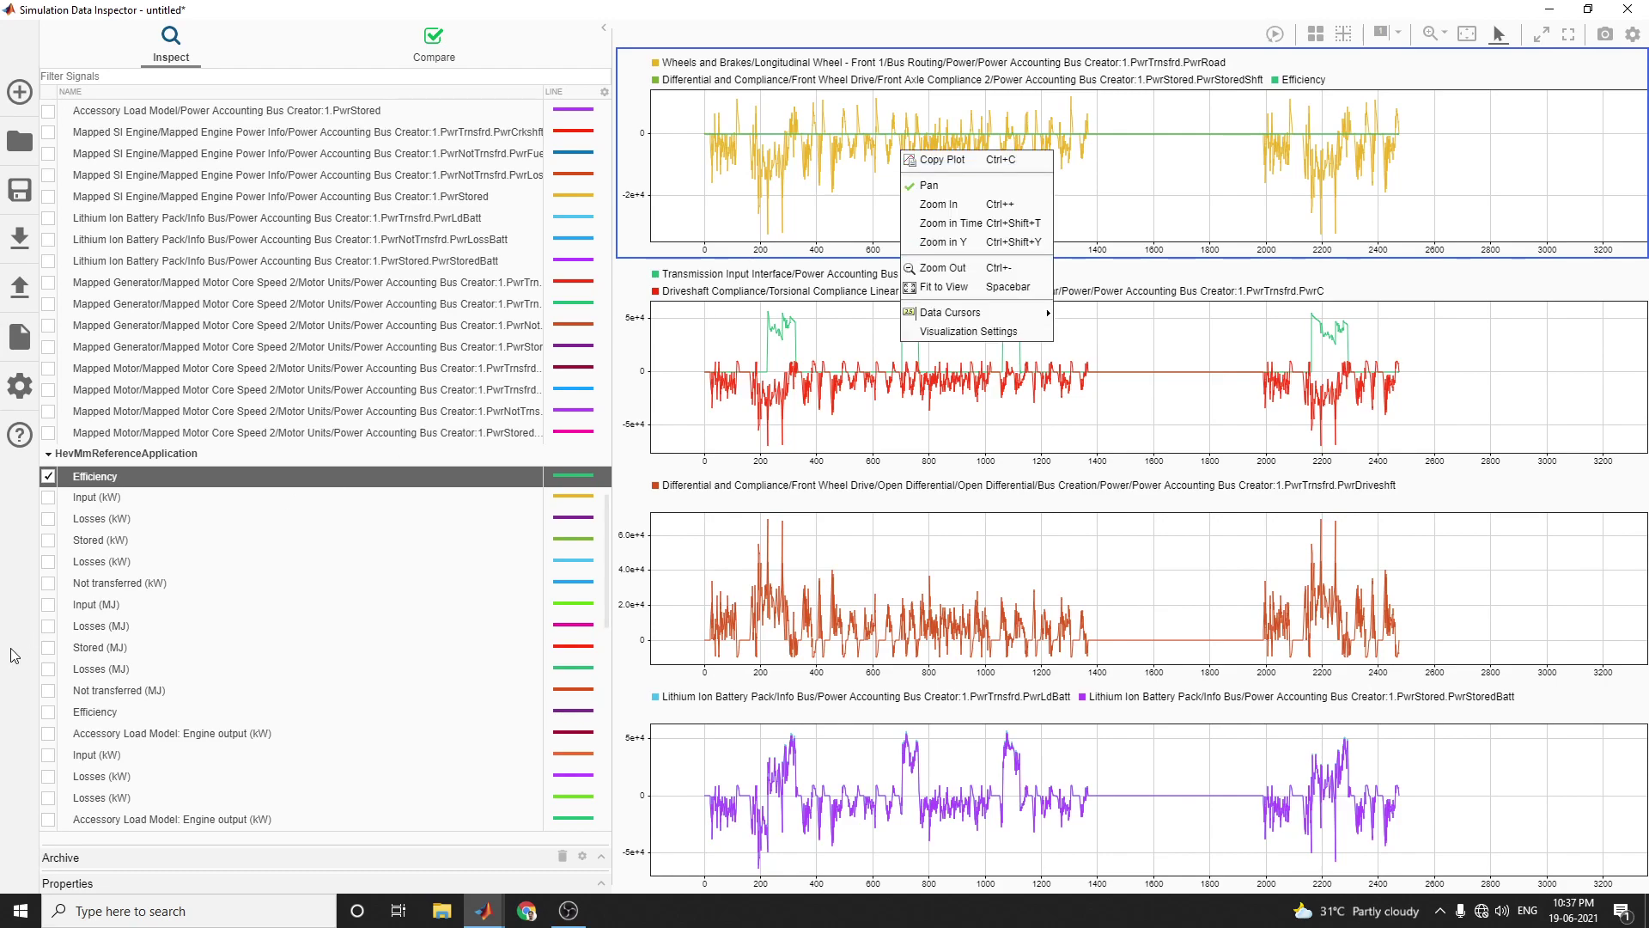
Add Transmission Input Interface: Engine (kW) to the first subplot and select Motor: Motor shaft (kW) for the second subplot.
scroll(105, 703, "down", 4)
scroll(85, 730, "down", 4)
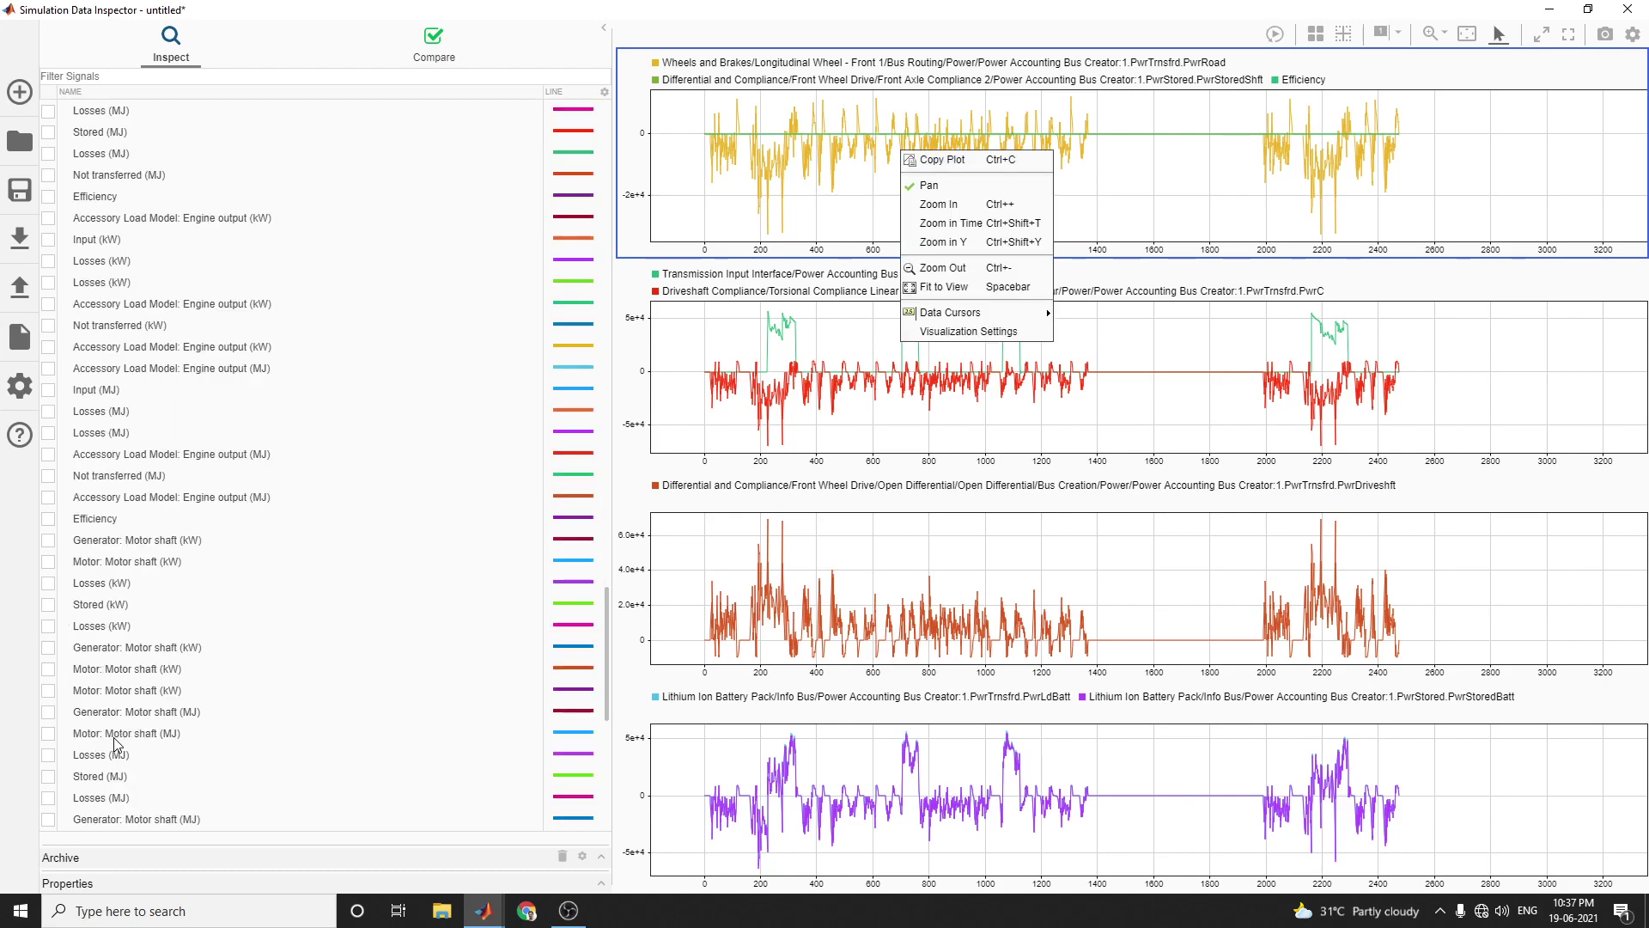
scroll(155, 500, "down", 7)
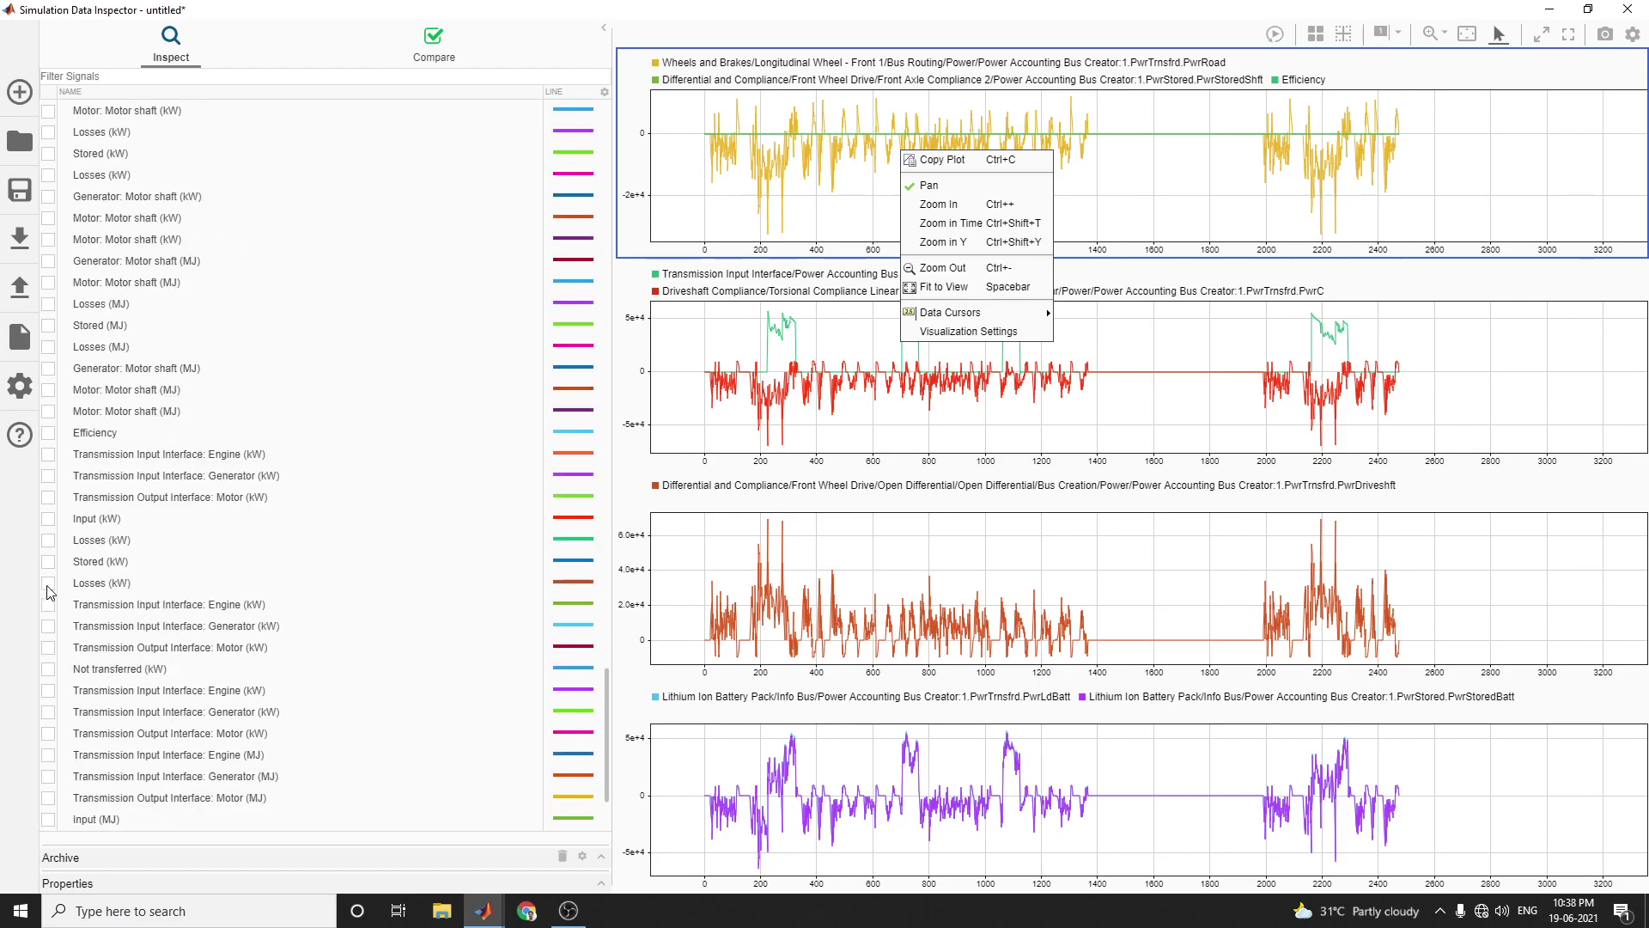
left_click(47, 691)
left_click(47, 692)
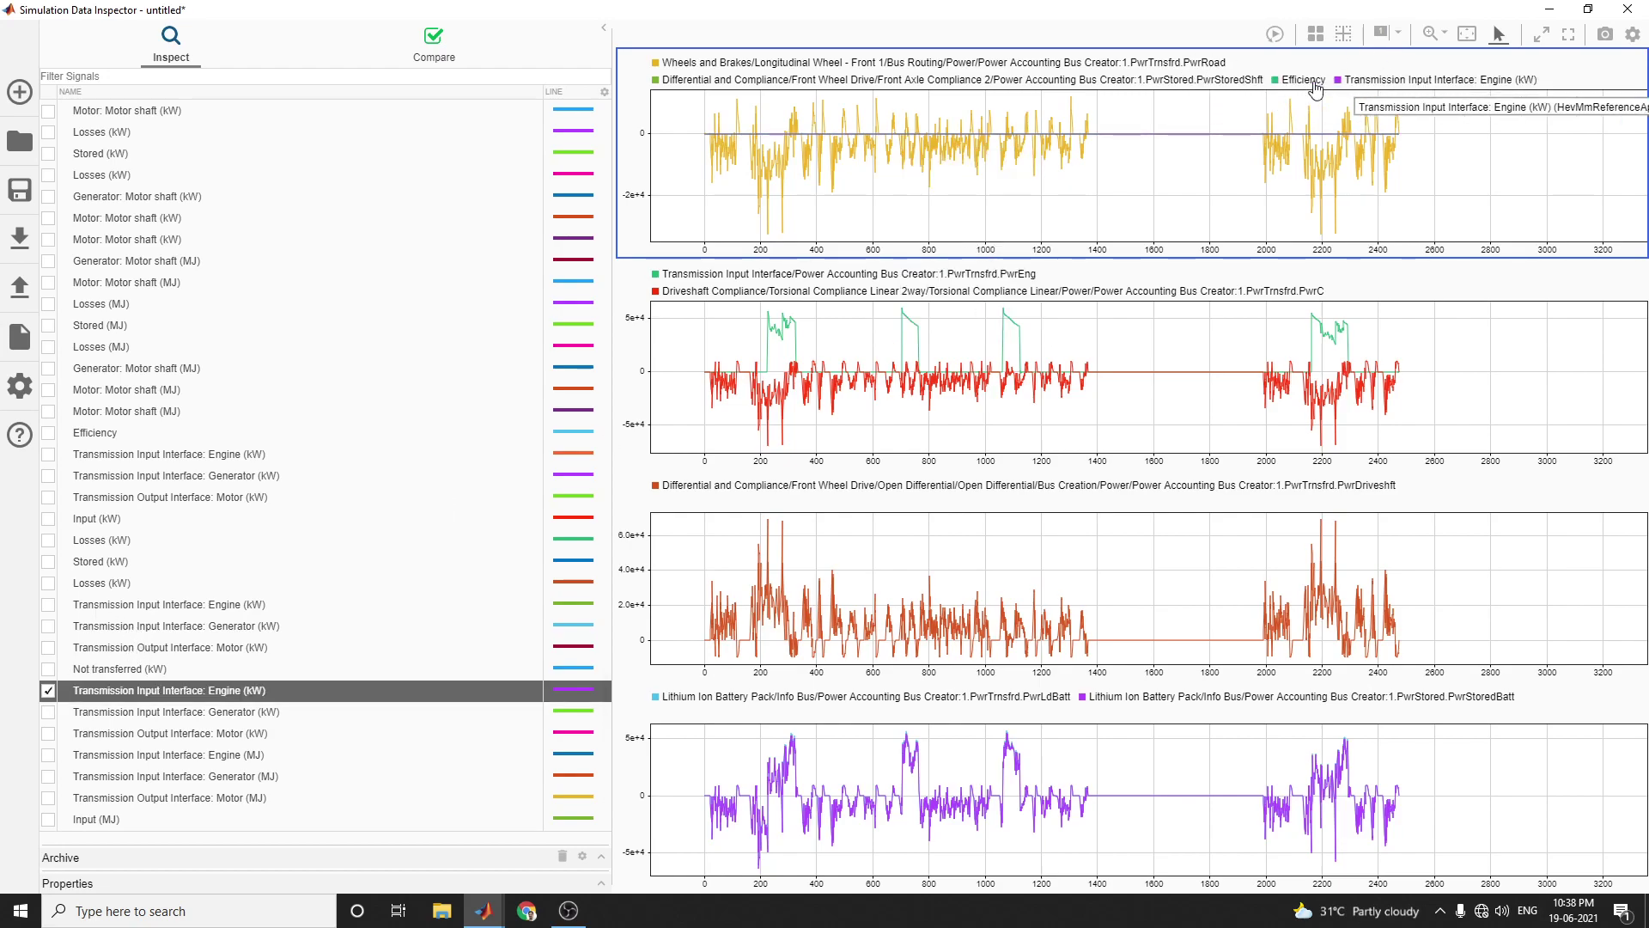
left_click(49, 240)
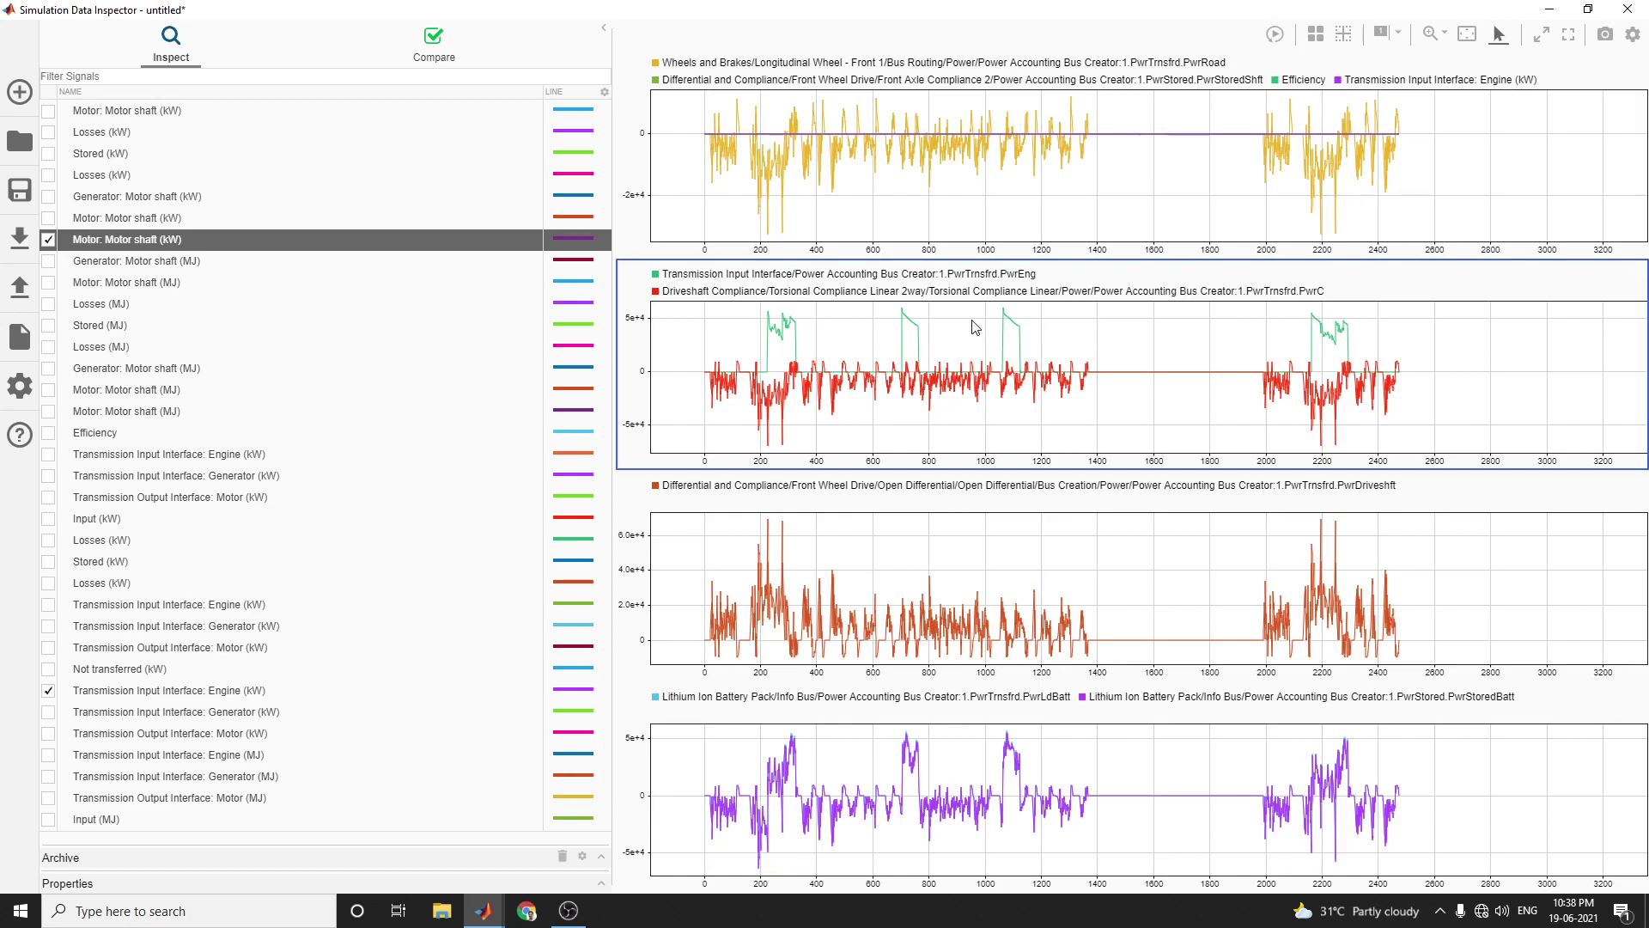
Add the Losses (MJ) and second Motor: Motor shaft (MJ) signals to the second subplot.
left_click(48, 304)
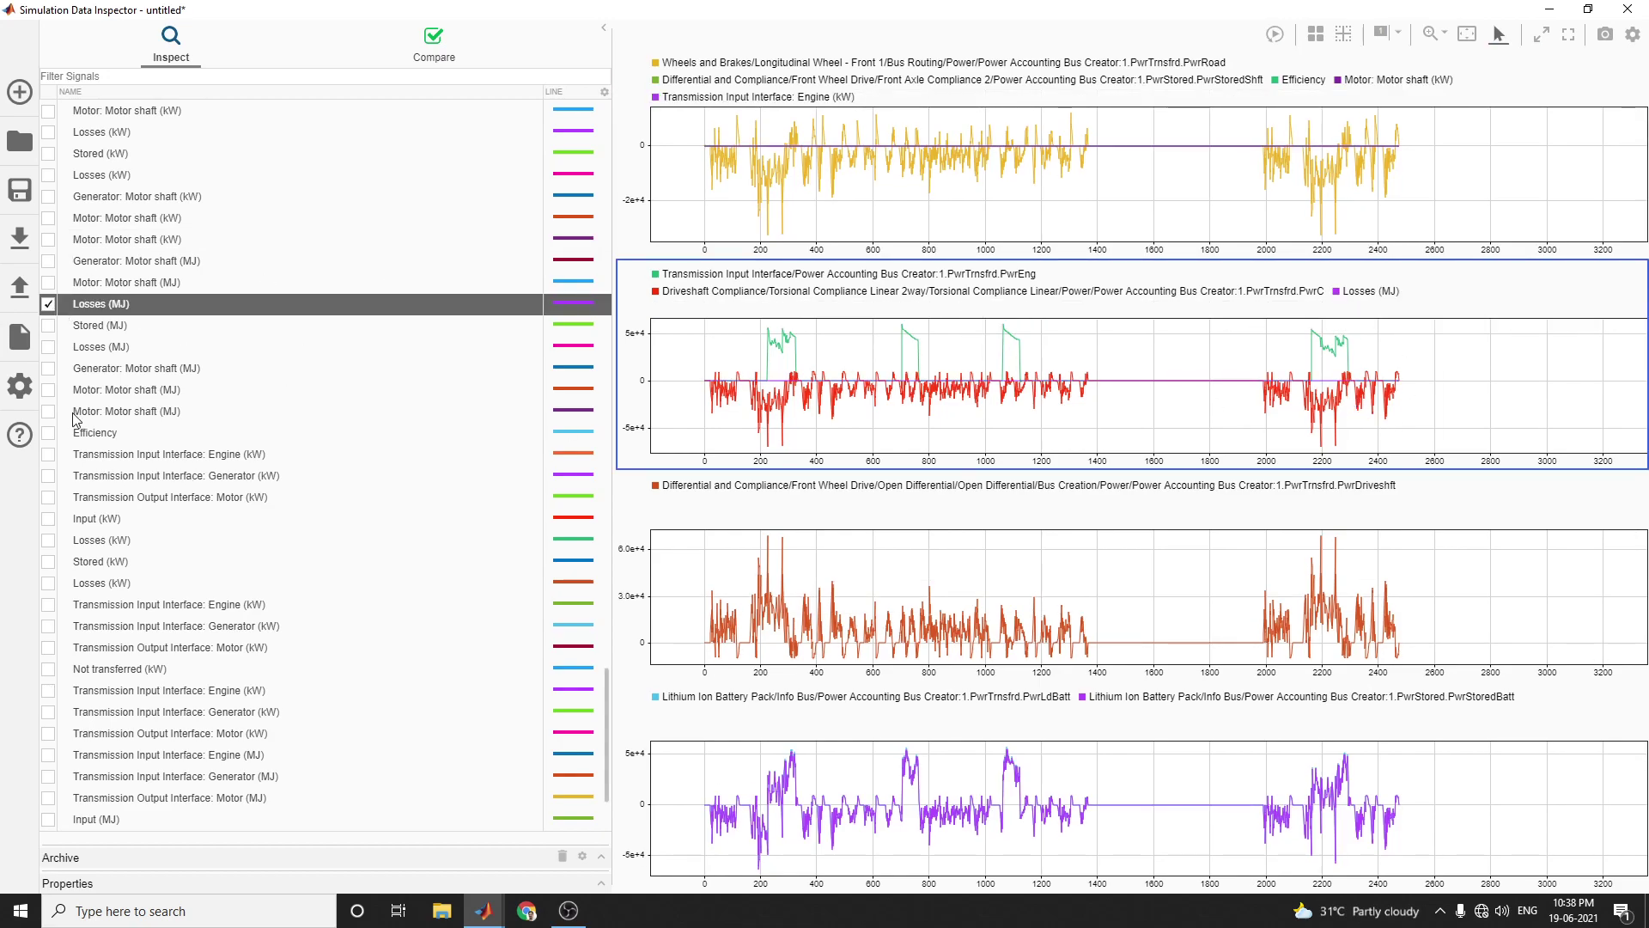
left_click(54, 392)
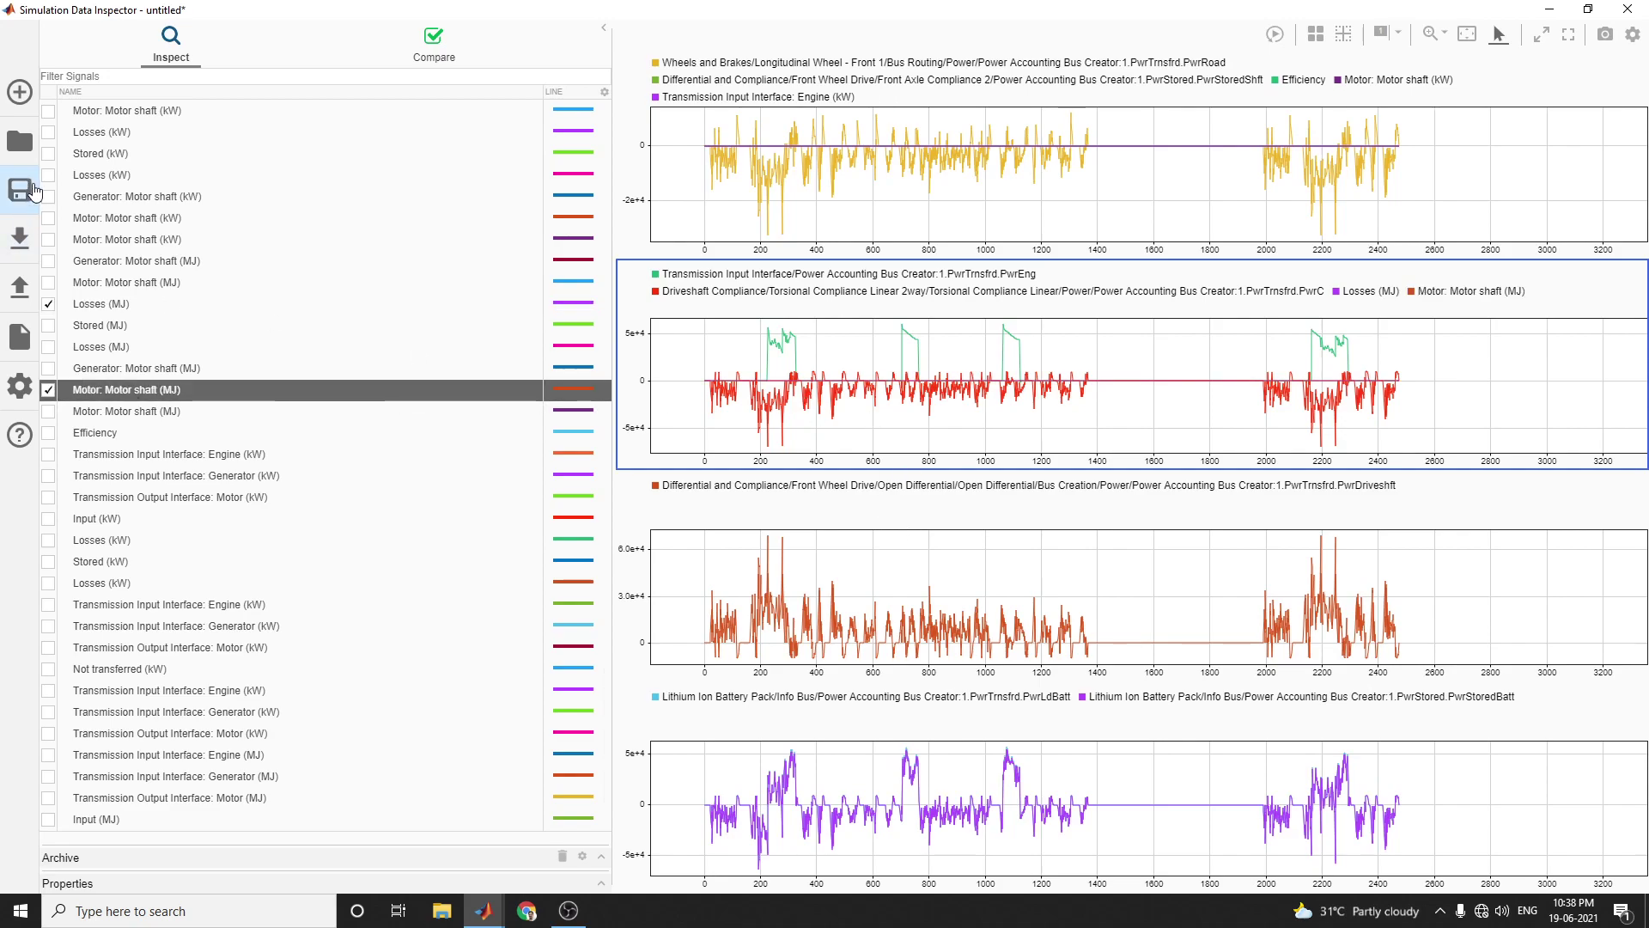
mouse_move(21, 206)
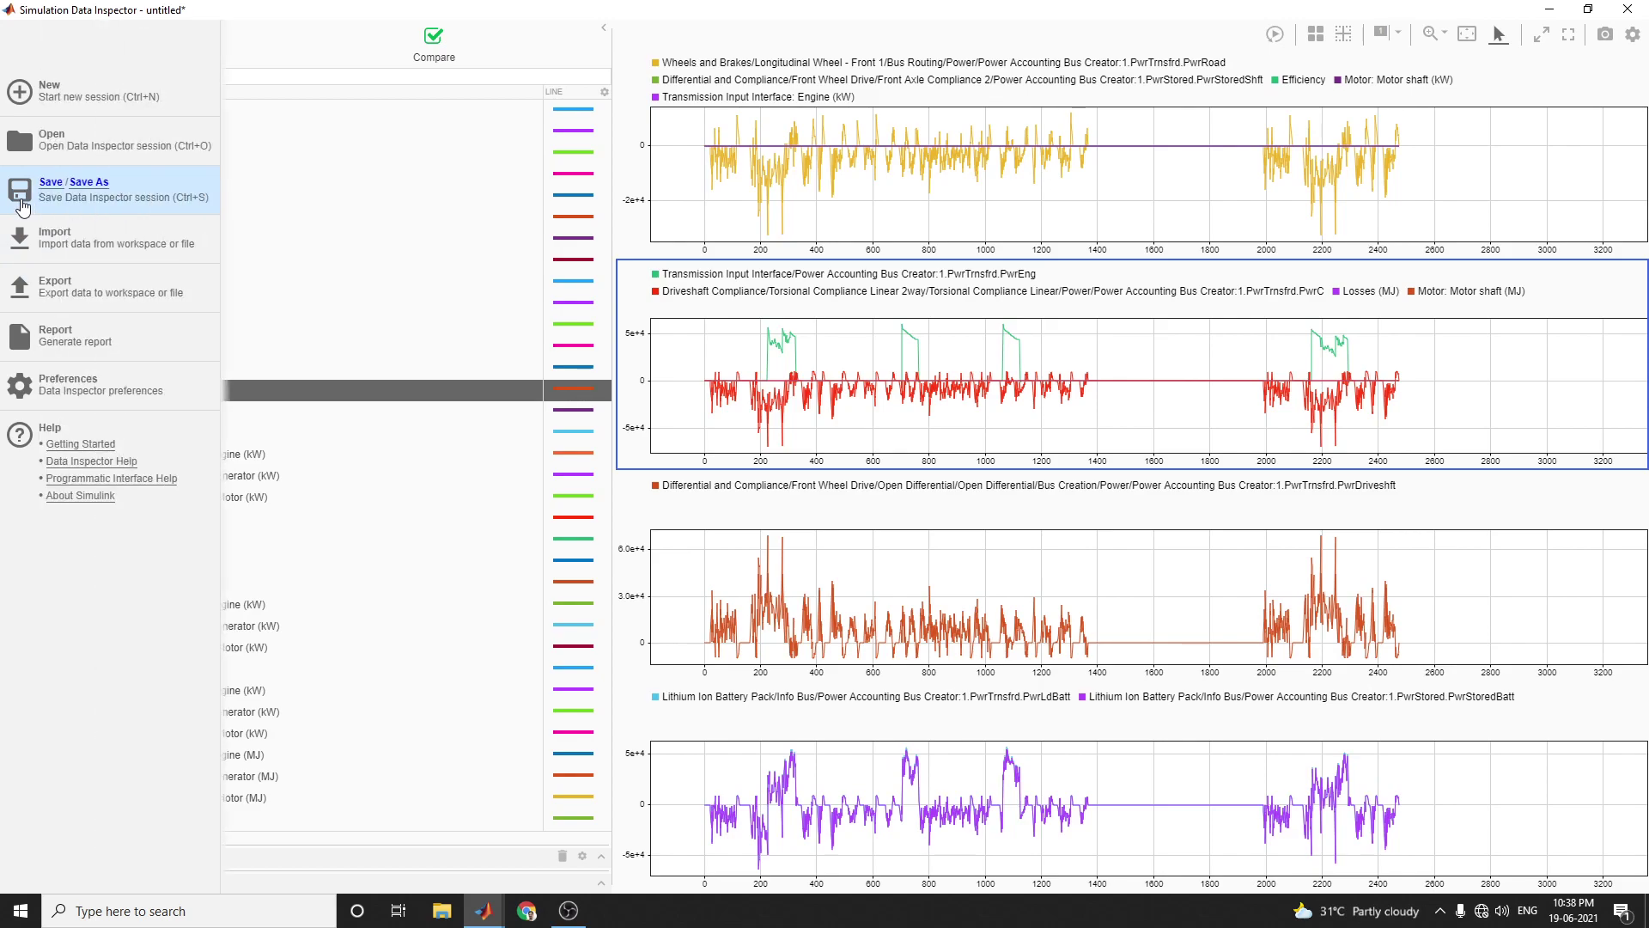
left_click(105, 201)
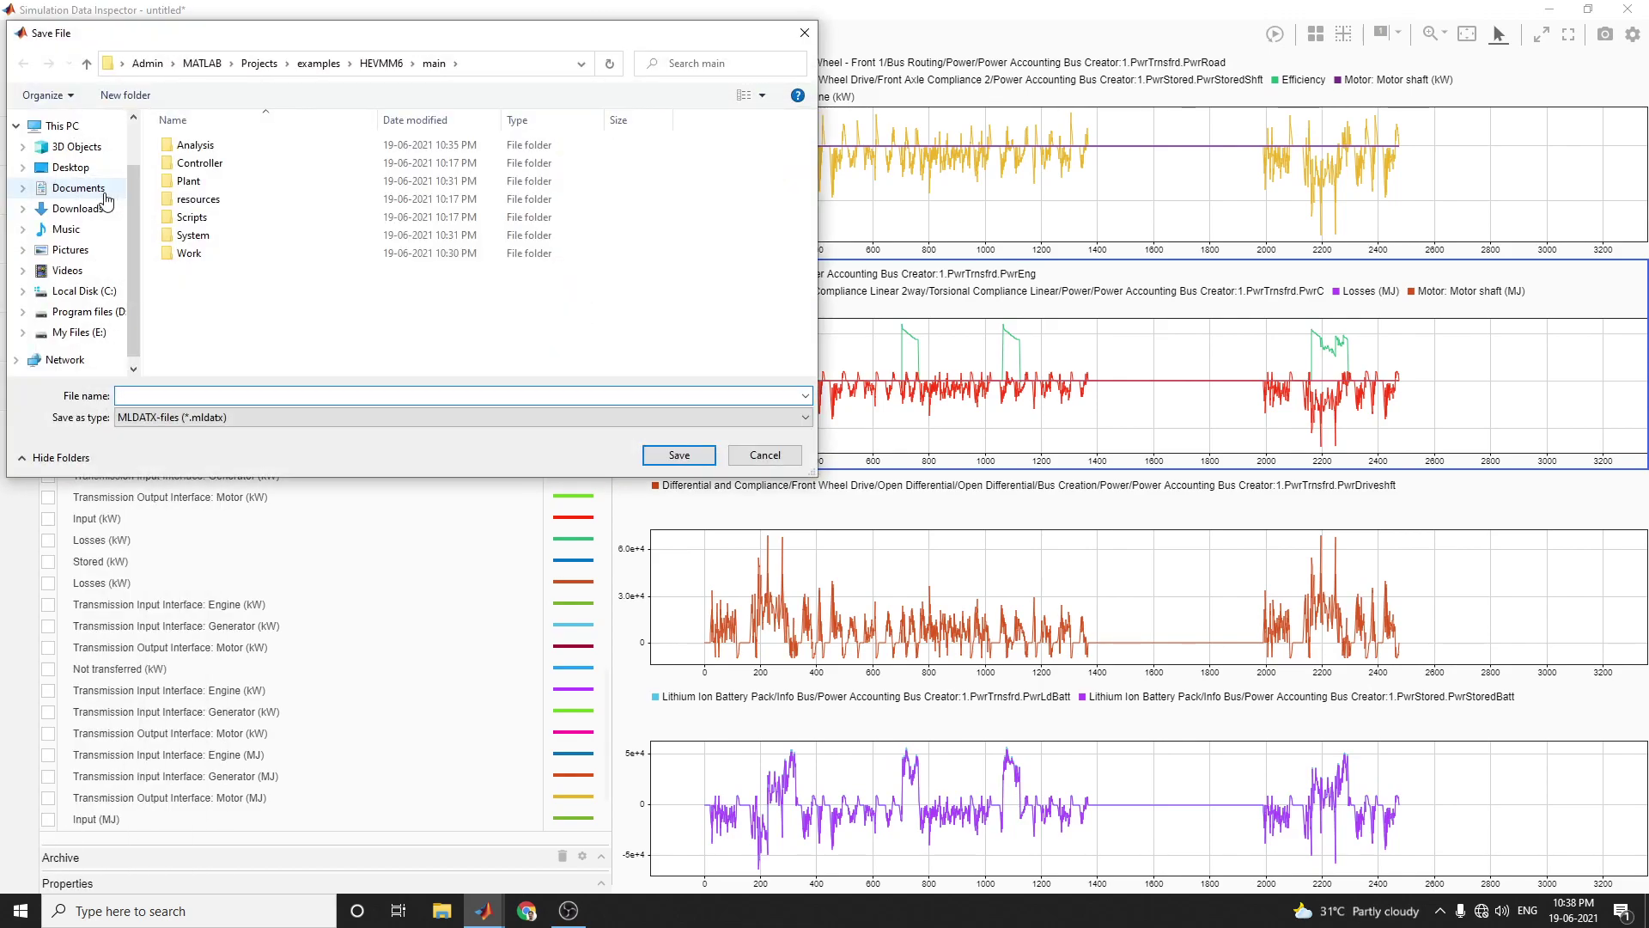
left_click(185, 422)
left_click(186, 434)
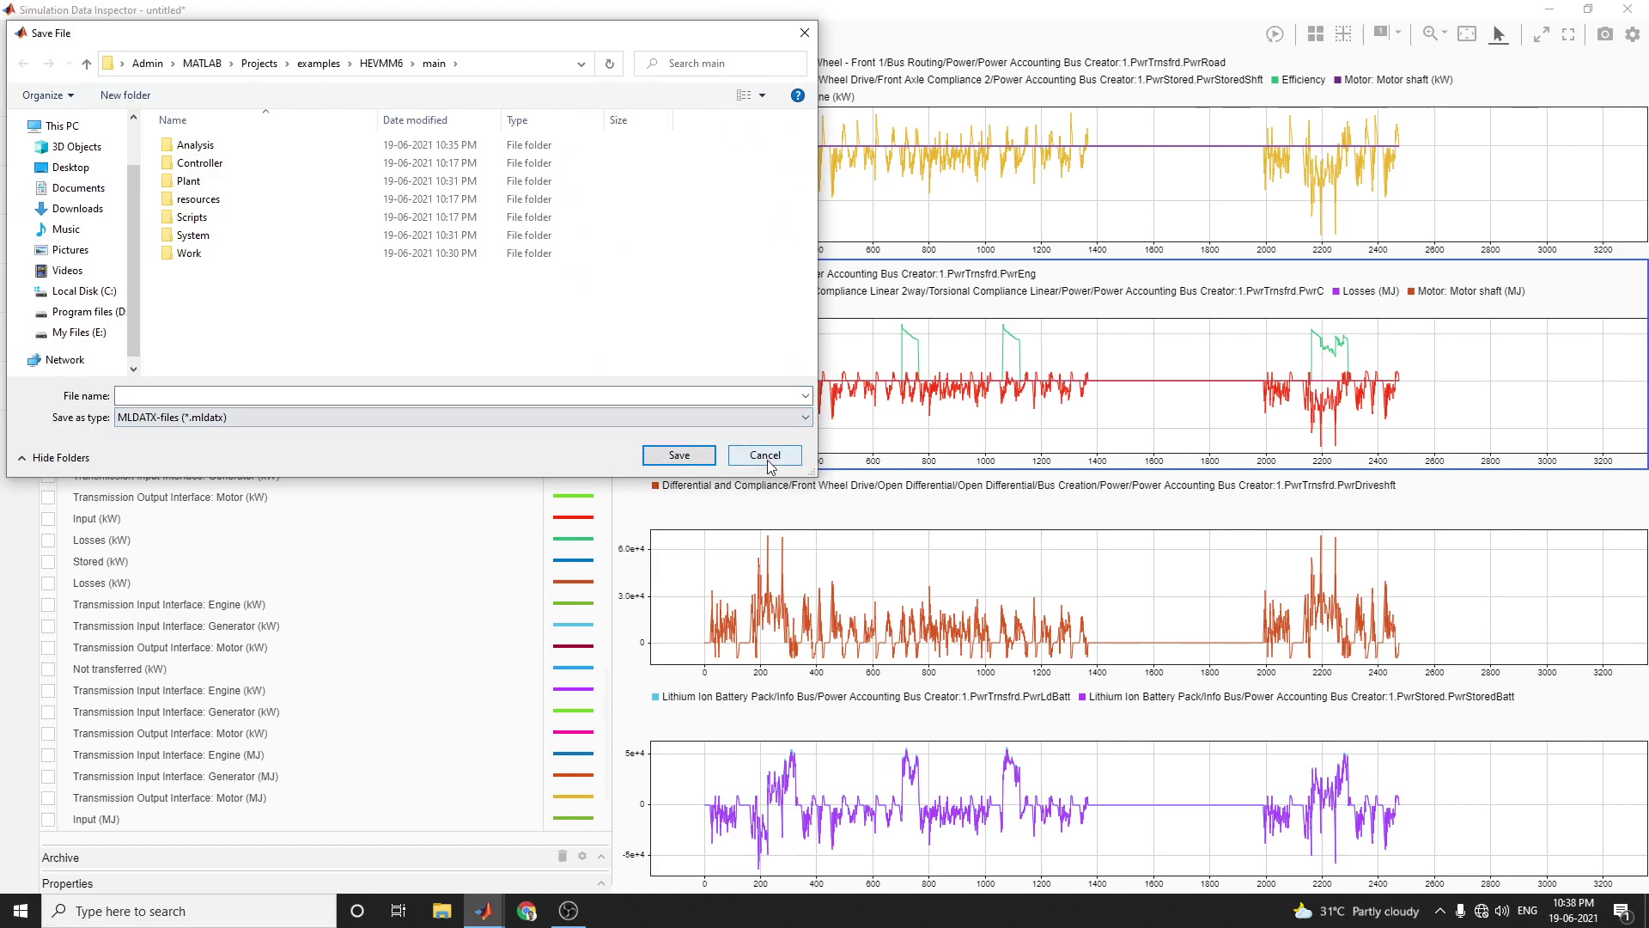
key("Escape")
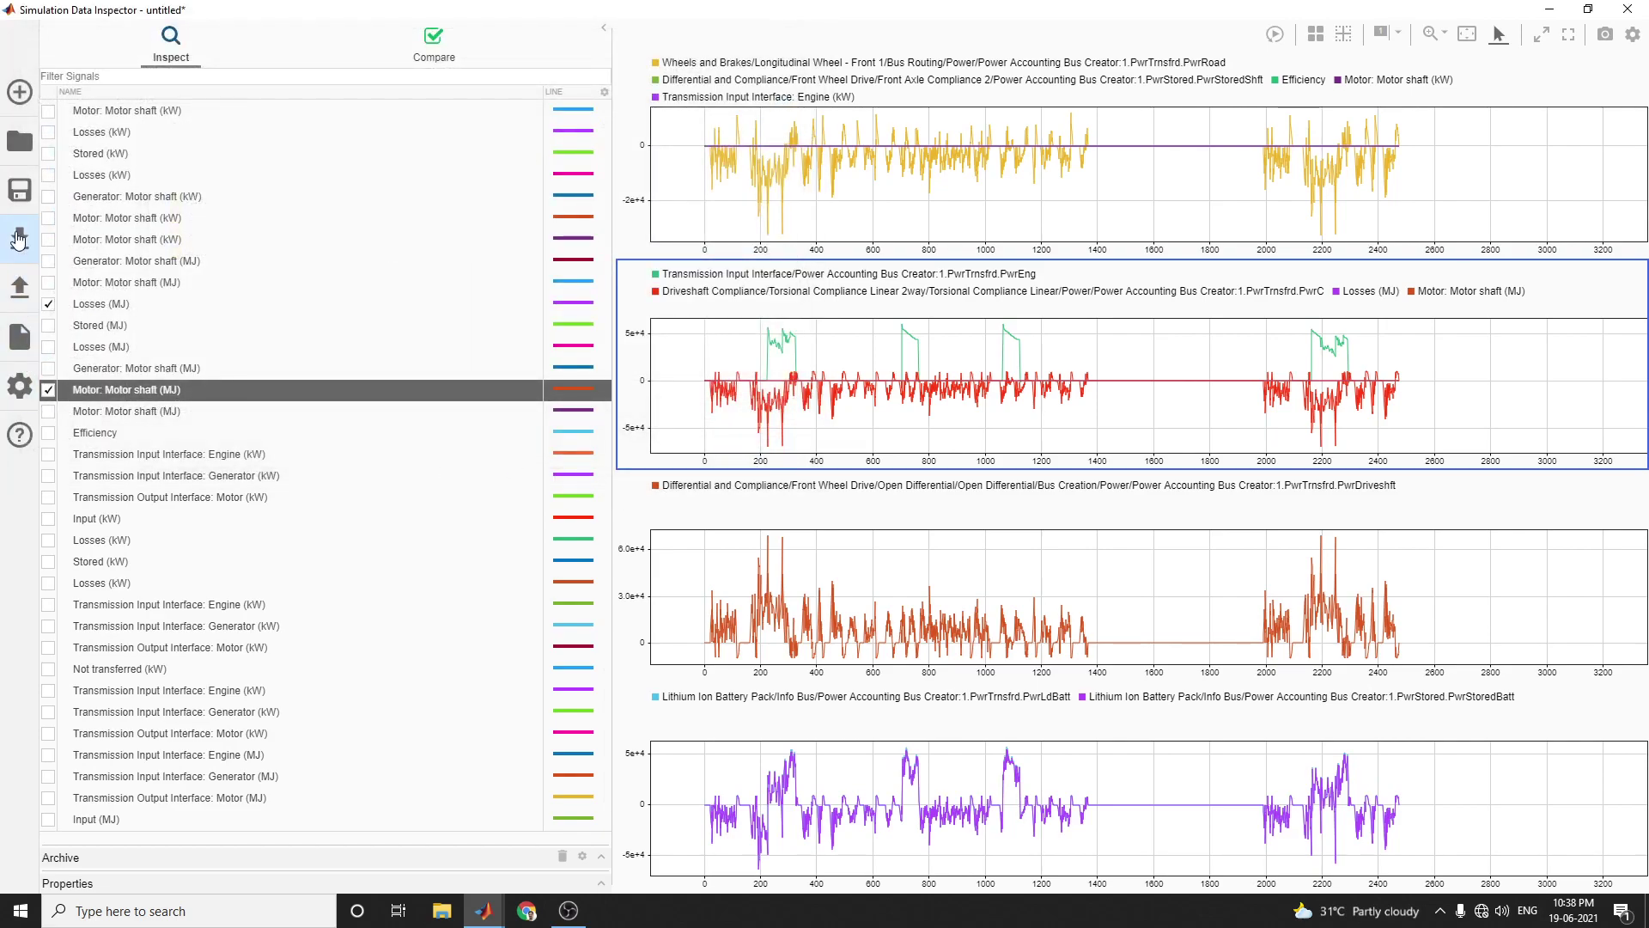
Switch to the main MATLAB window and check the energy-analysis variables in the workspace.
mouse_move(19, 238)
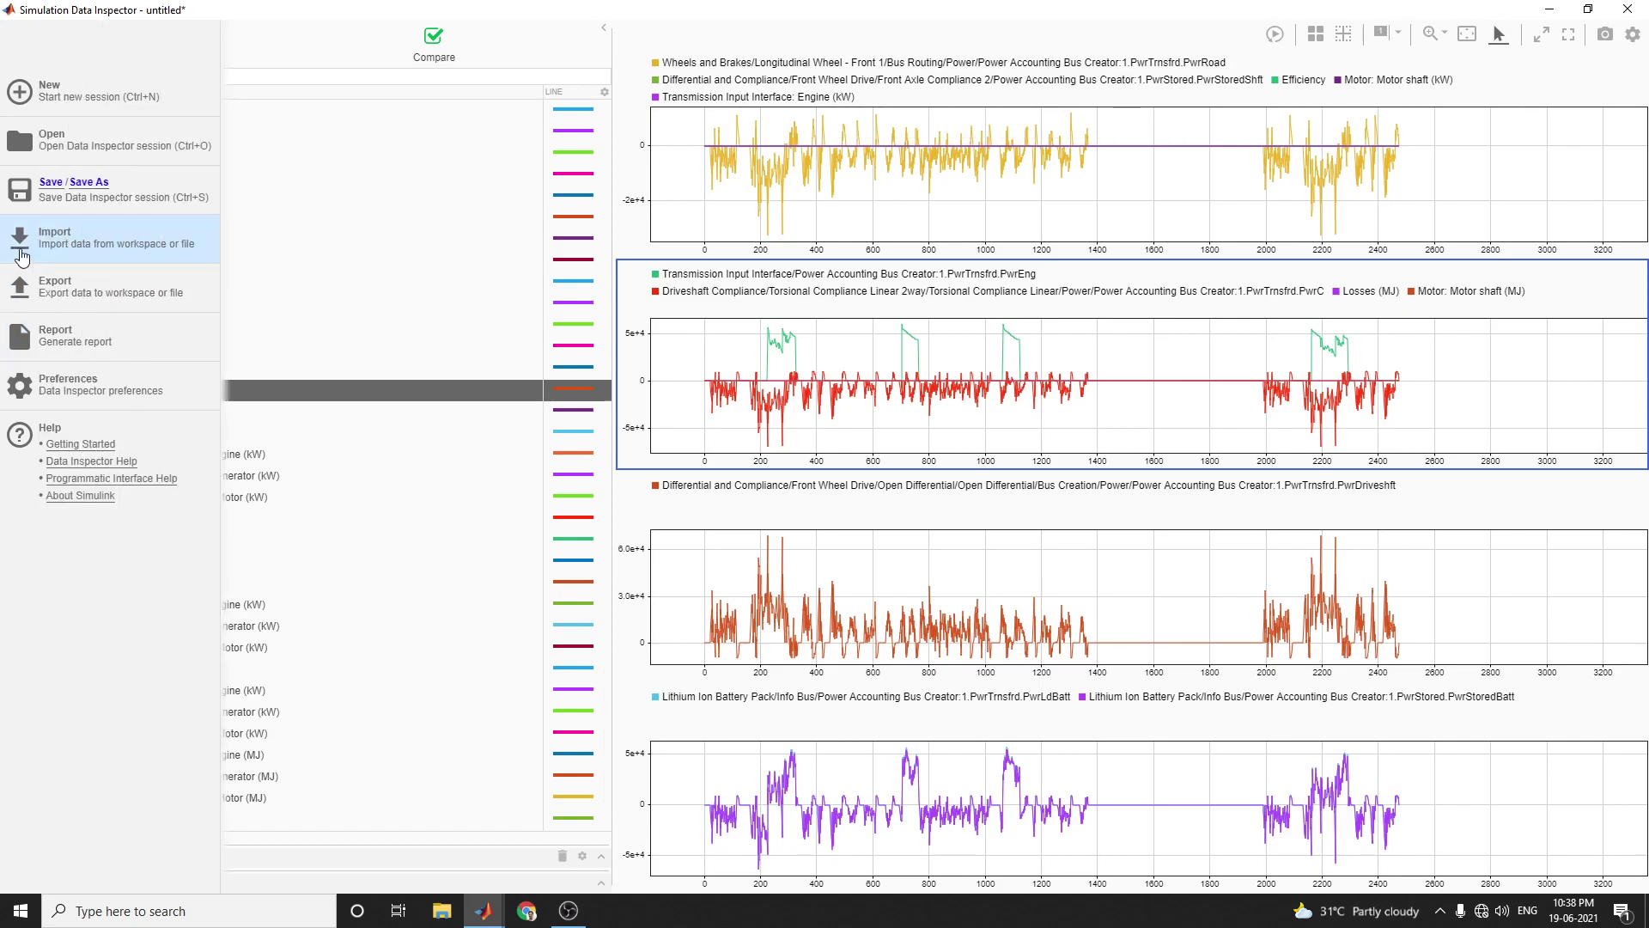
mouse_move(483, 909)
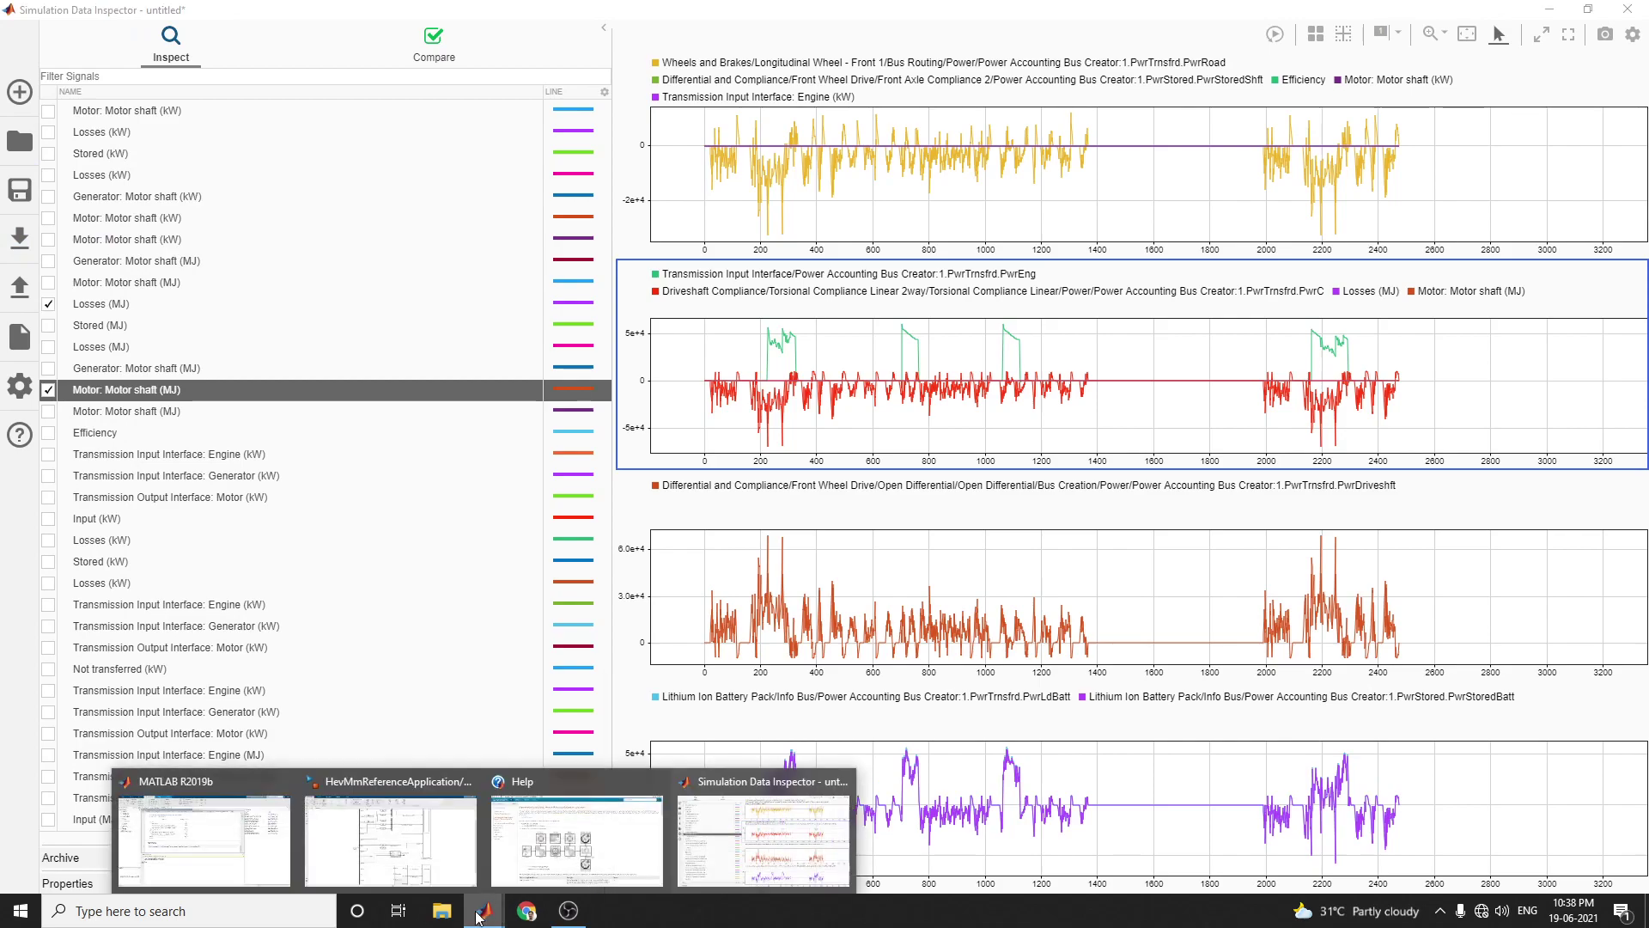
left_click(249, 836)
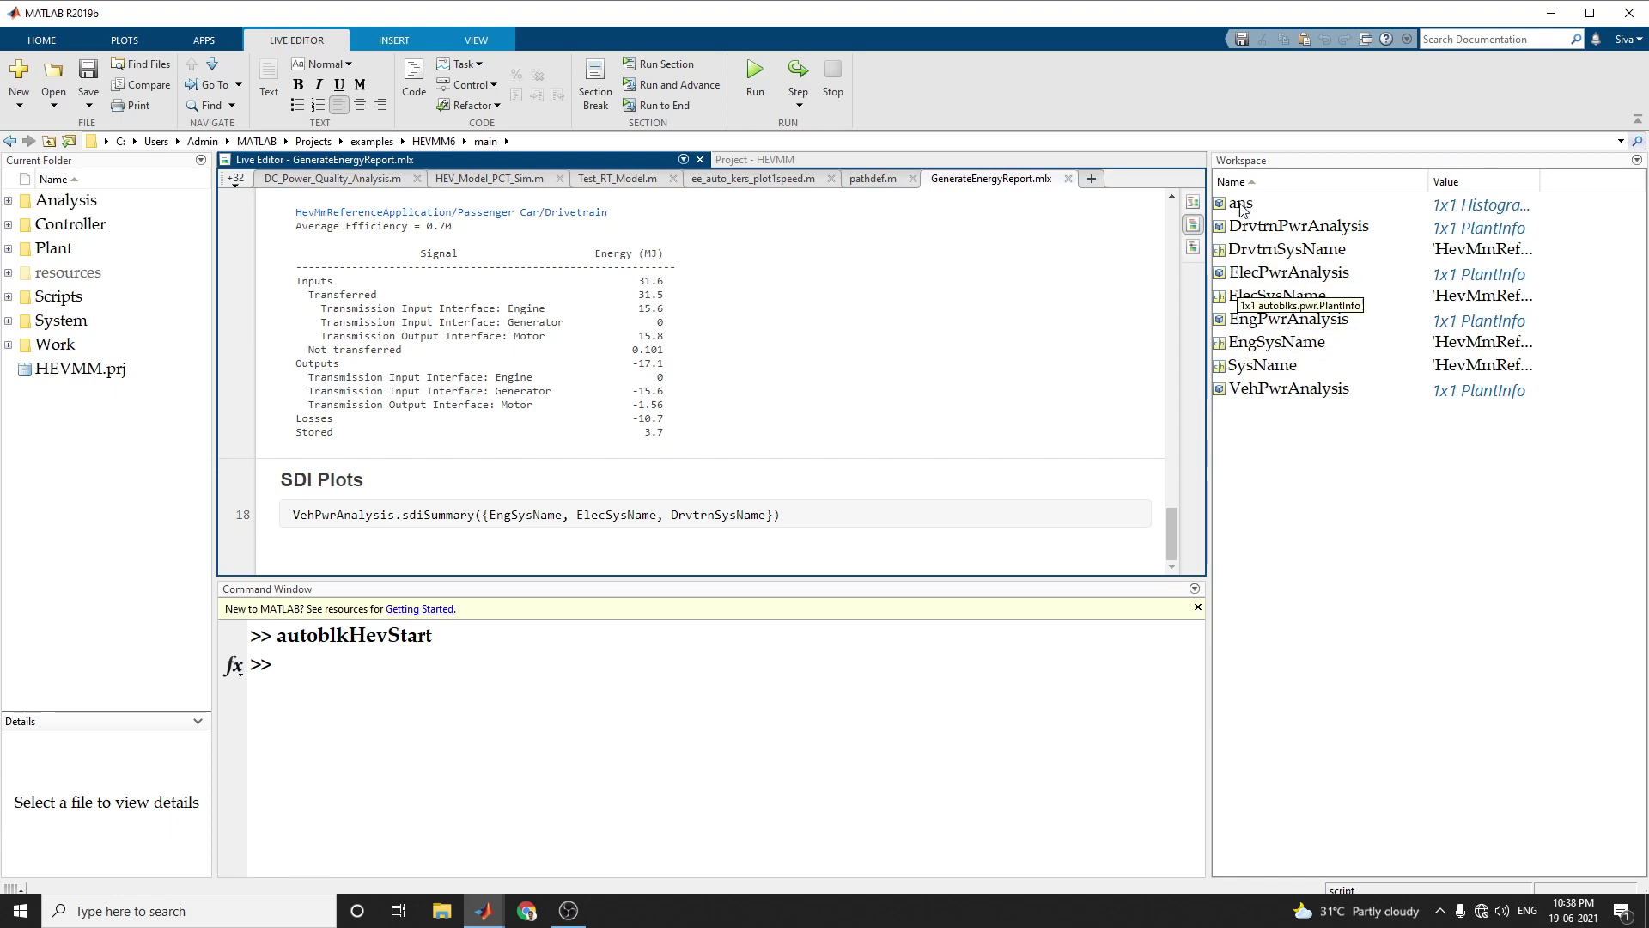
mouse_move(484, 909)
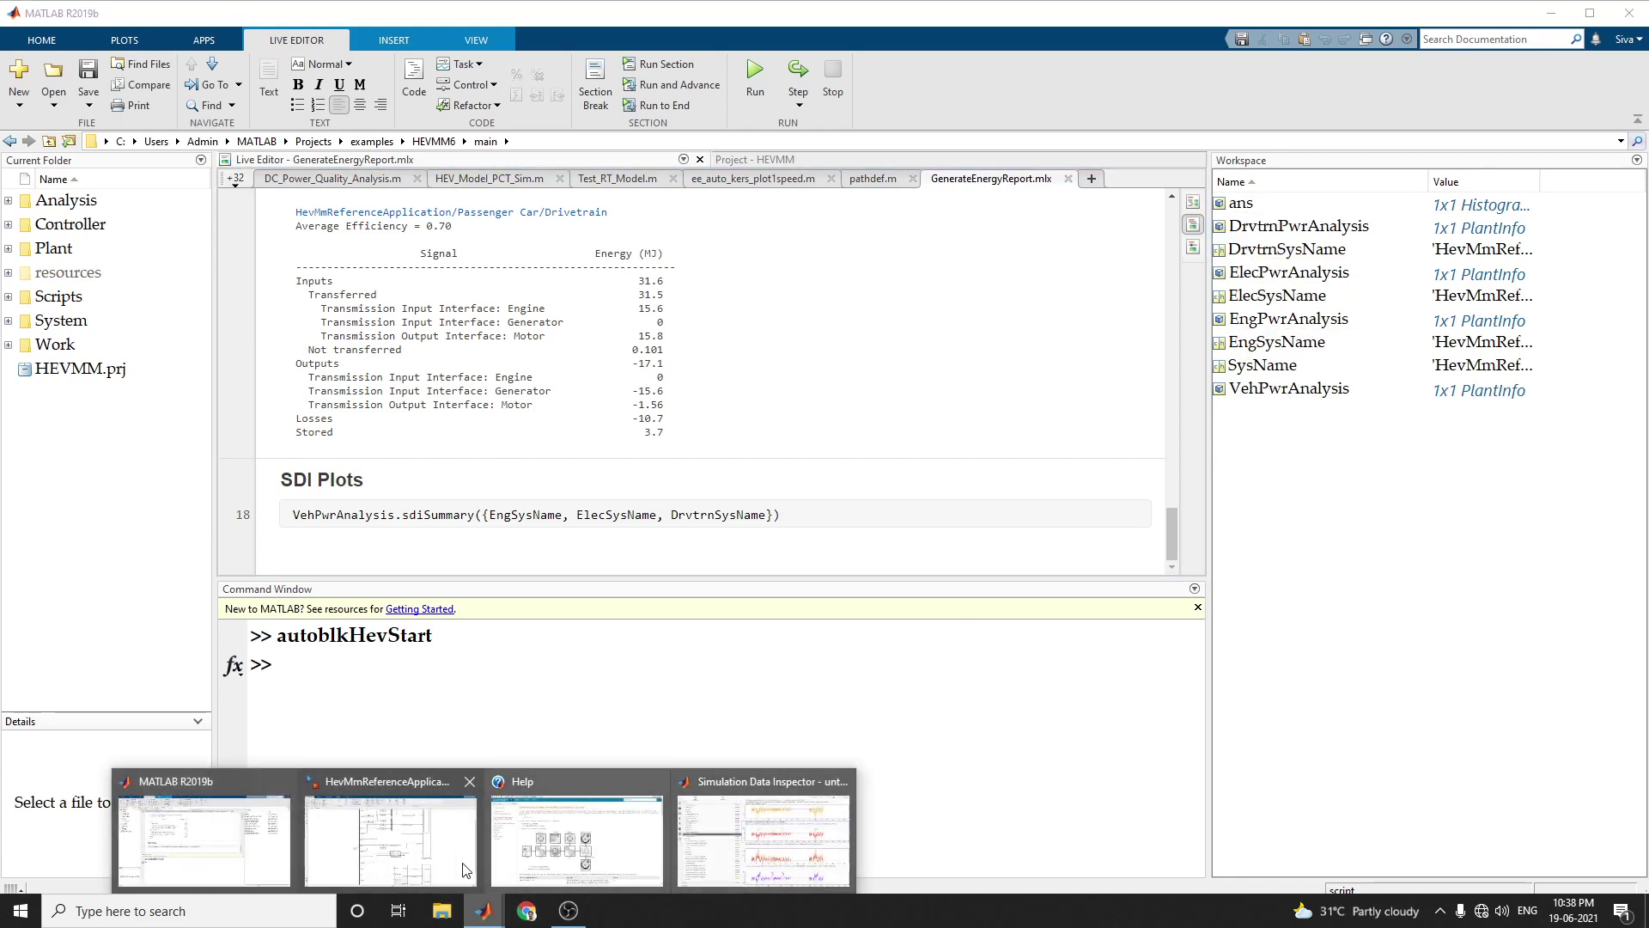
left_click(339, 846)
mouse_move(494, 919)
Create a Simulation Data Inspector report of the inspected signals as New_Report.html in the project folder.
left_click(763, 847)
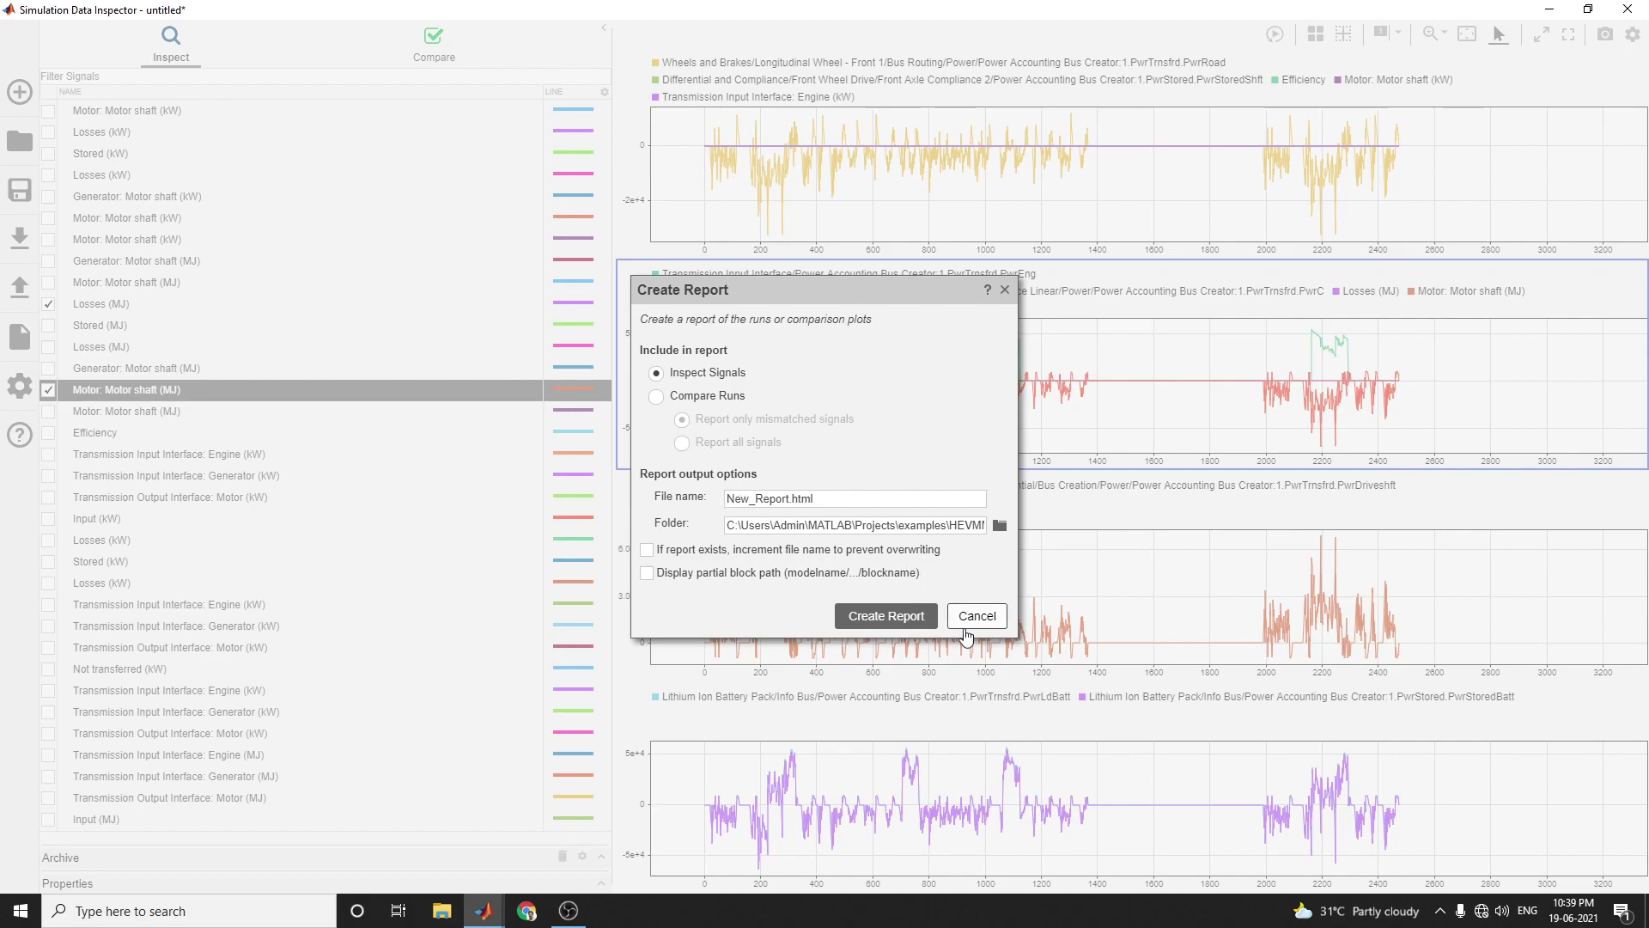
left_click(911, 617)
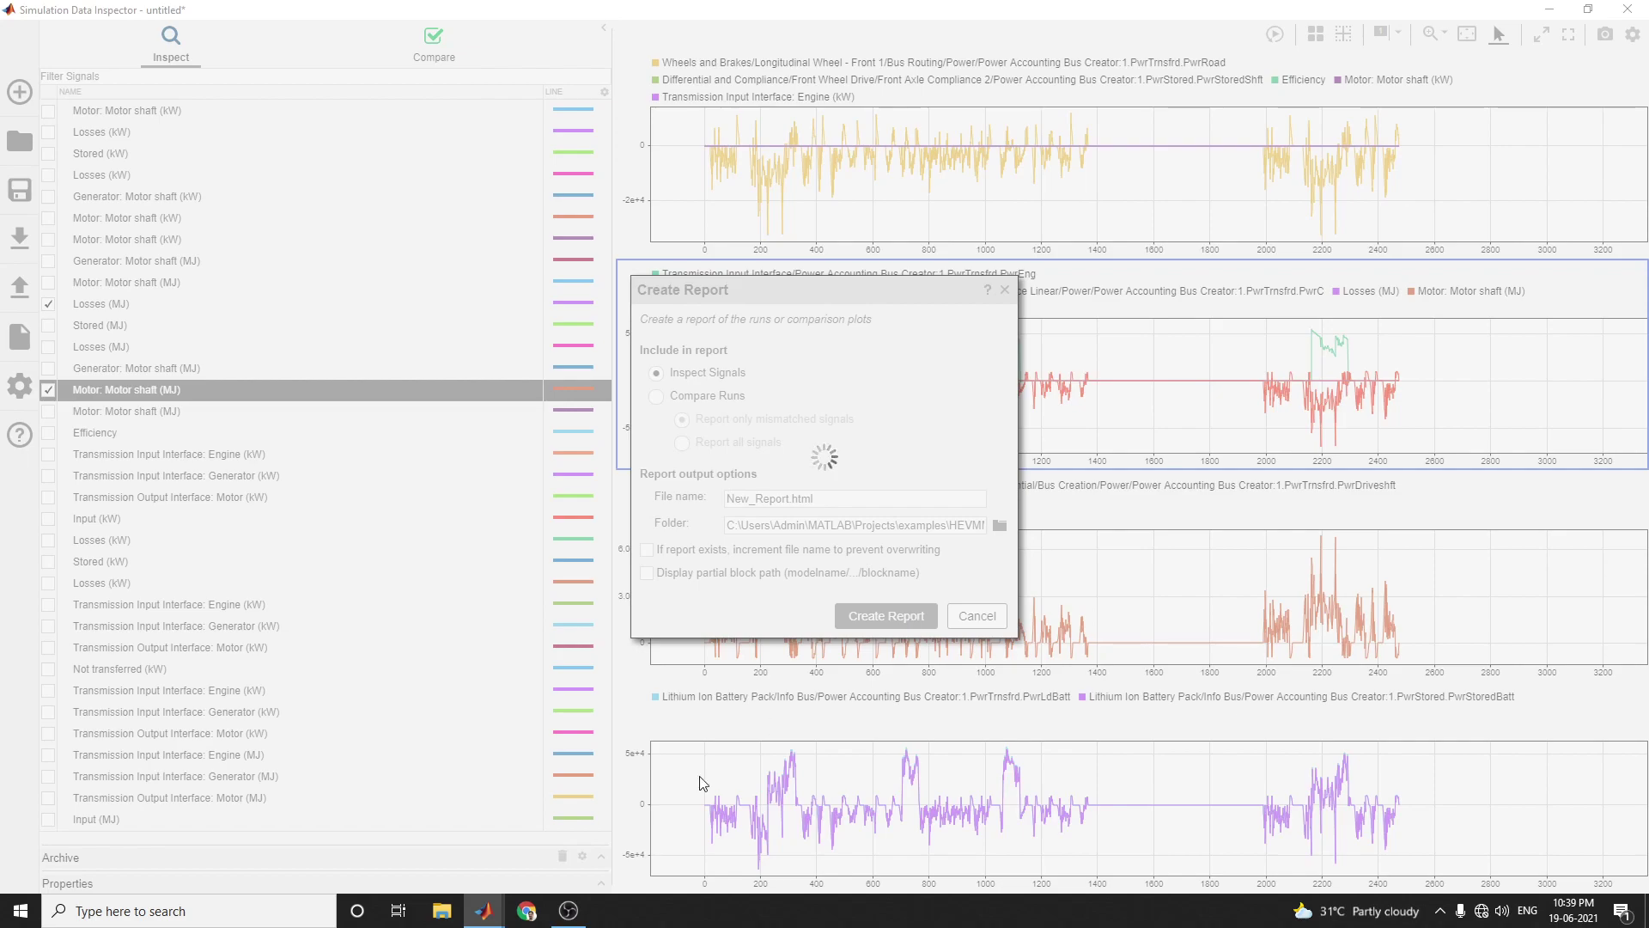
Switch to MATLAB and go back up through the GenerateEnergyReport live script to its Run Simulation section.
mouse_move(483, 911)
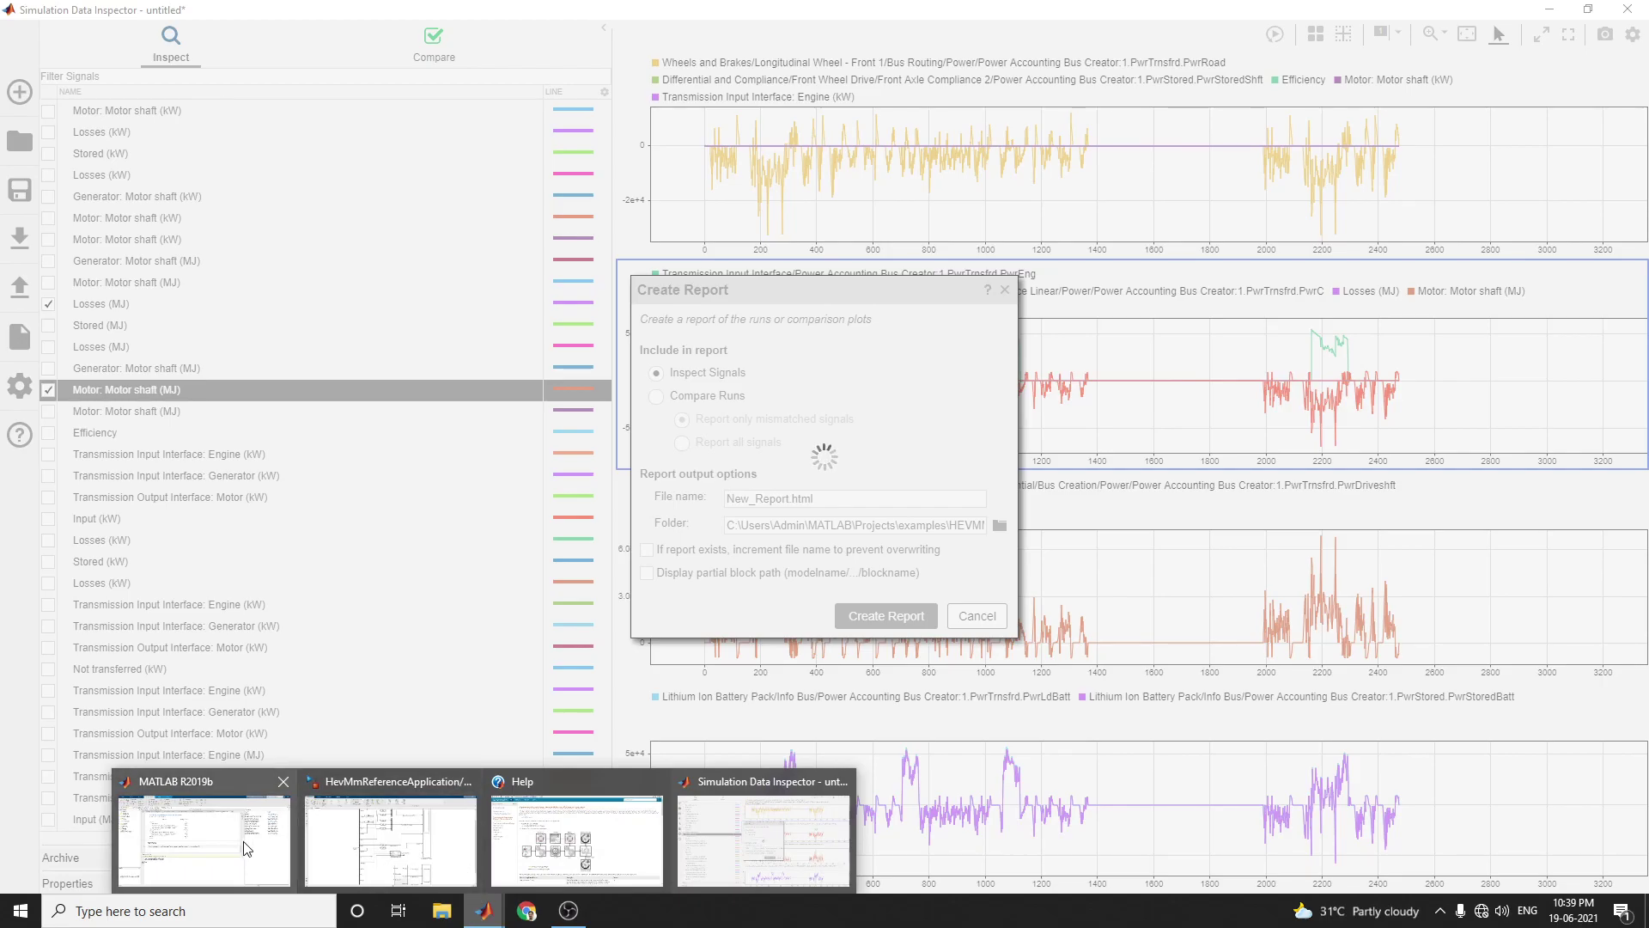
left_click(205, 840)
scroll(535, 472, "up", 1)
scroll(535, 473, "up", 15)
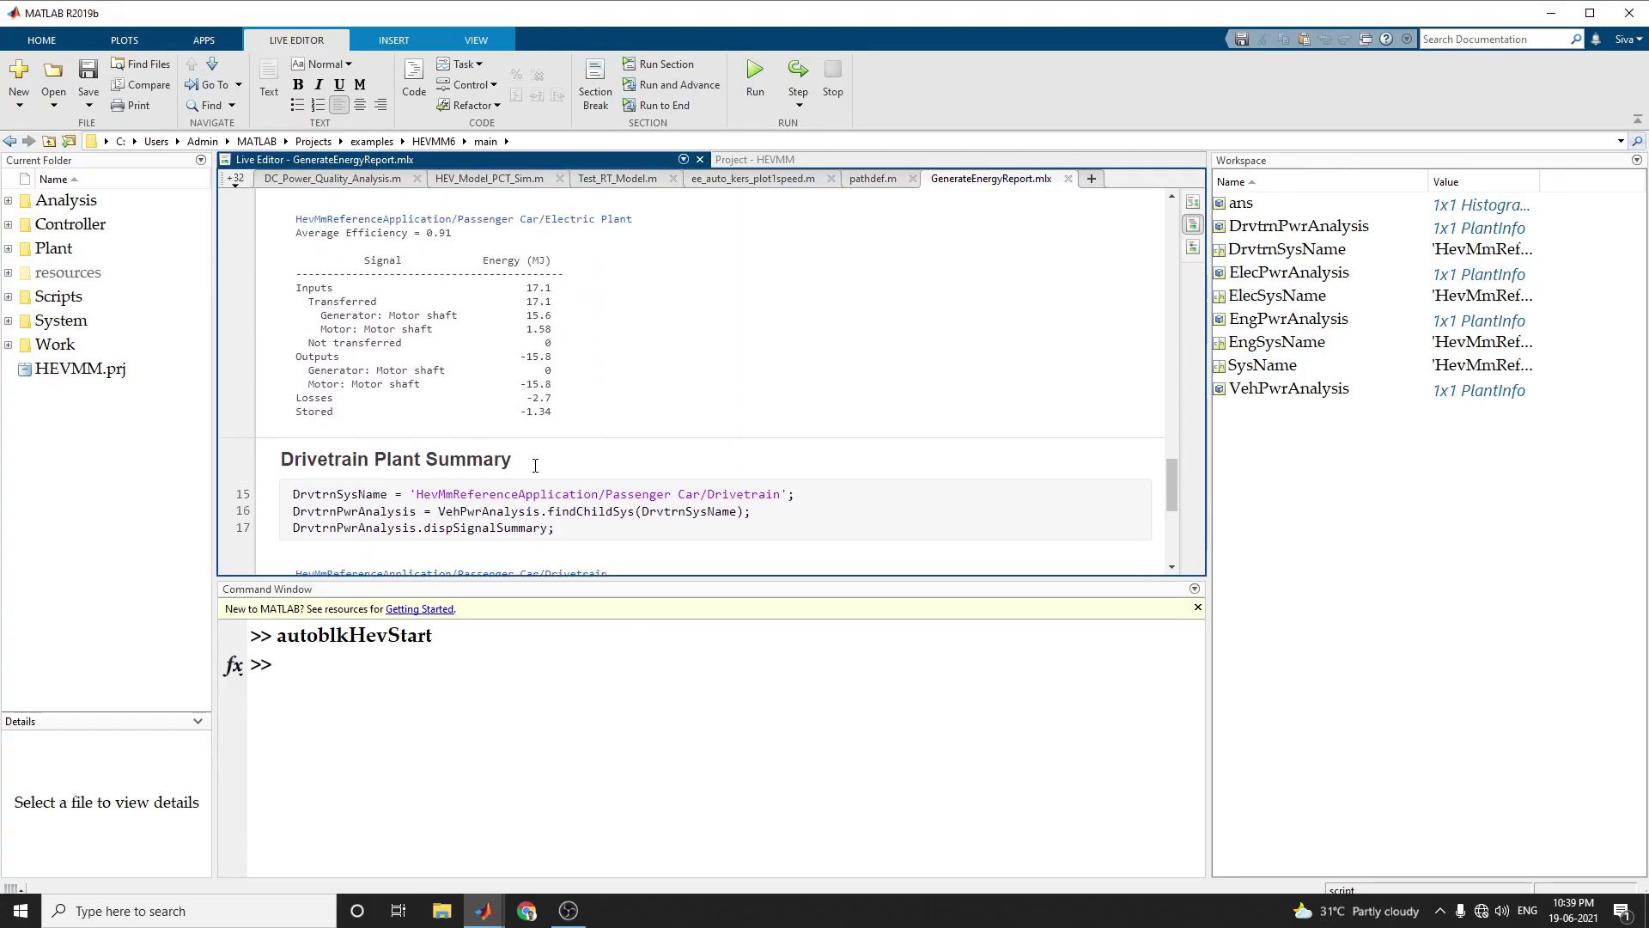
scroll(534, 473, "up", 10)
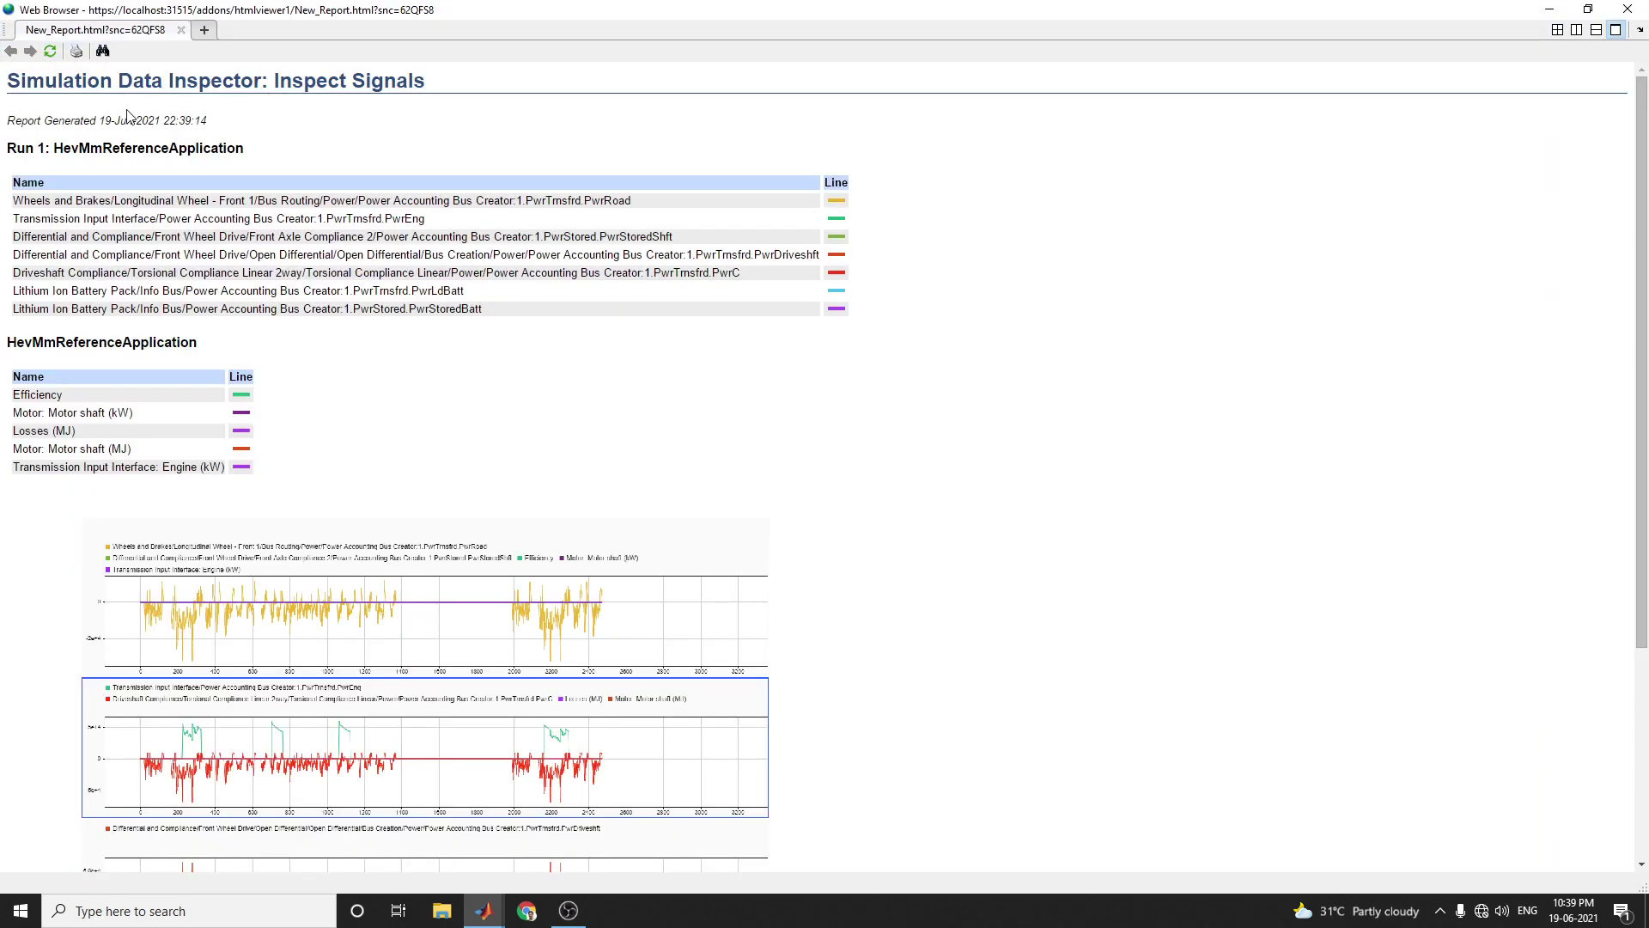
Review the generated report's date, signal tables and four subplots, and close its browser window.
scroll(456, 583, "down", 4)
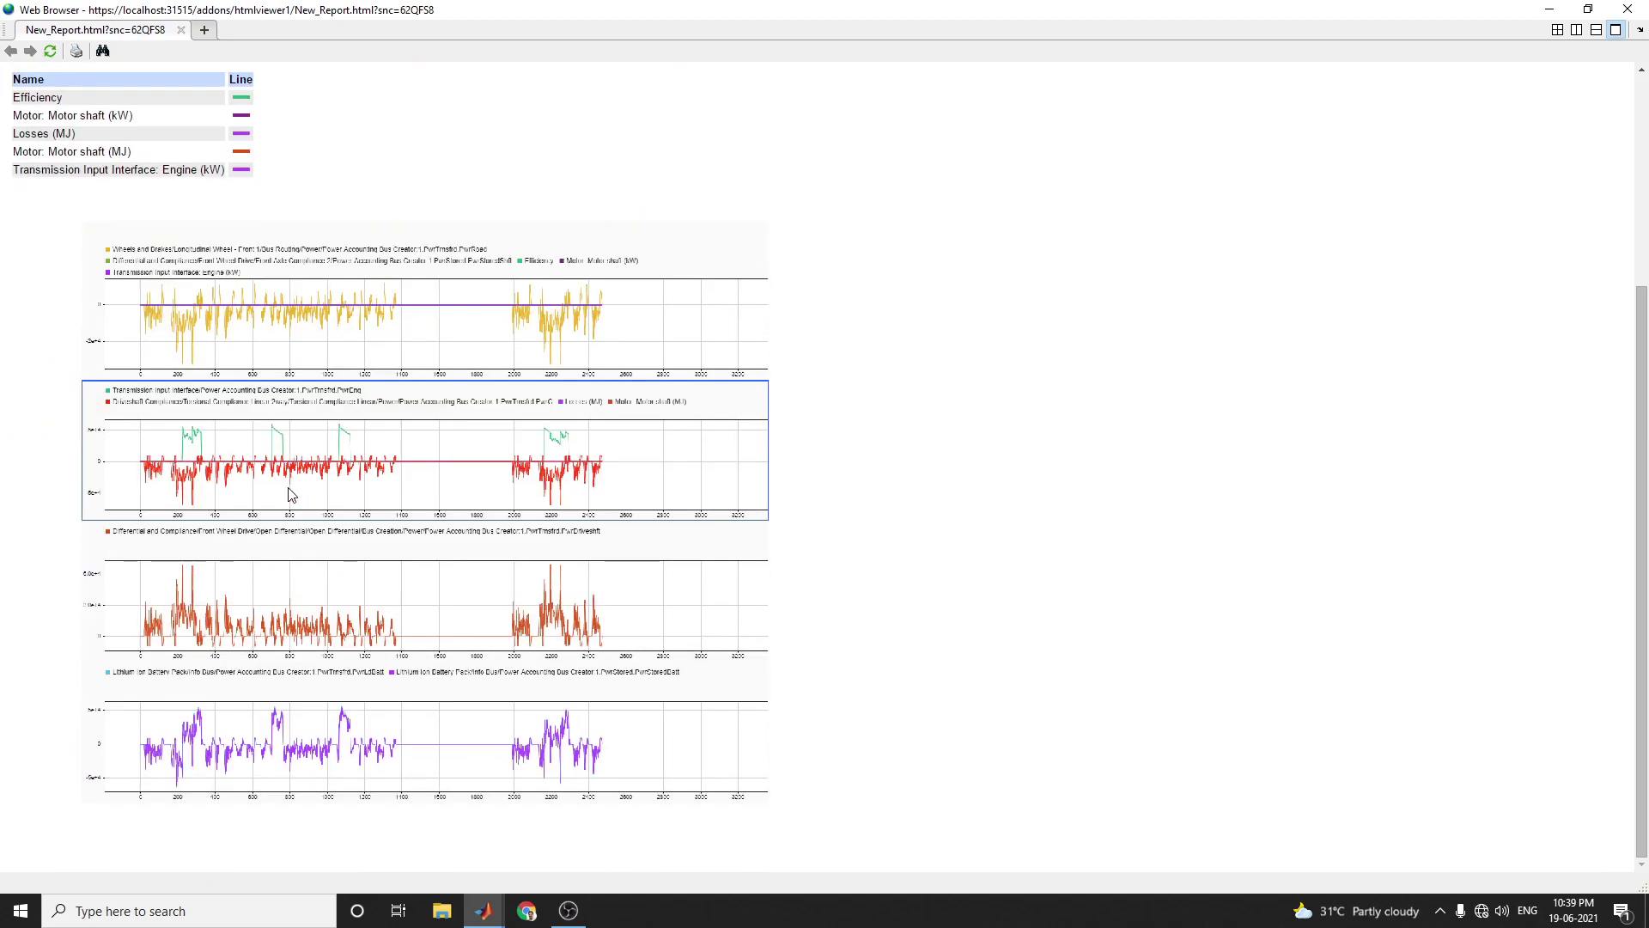
scroll(291, 496, "up", 4)
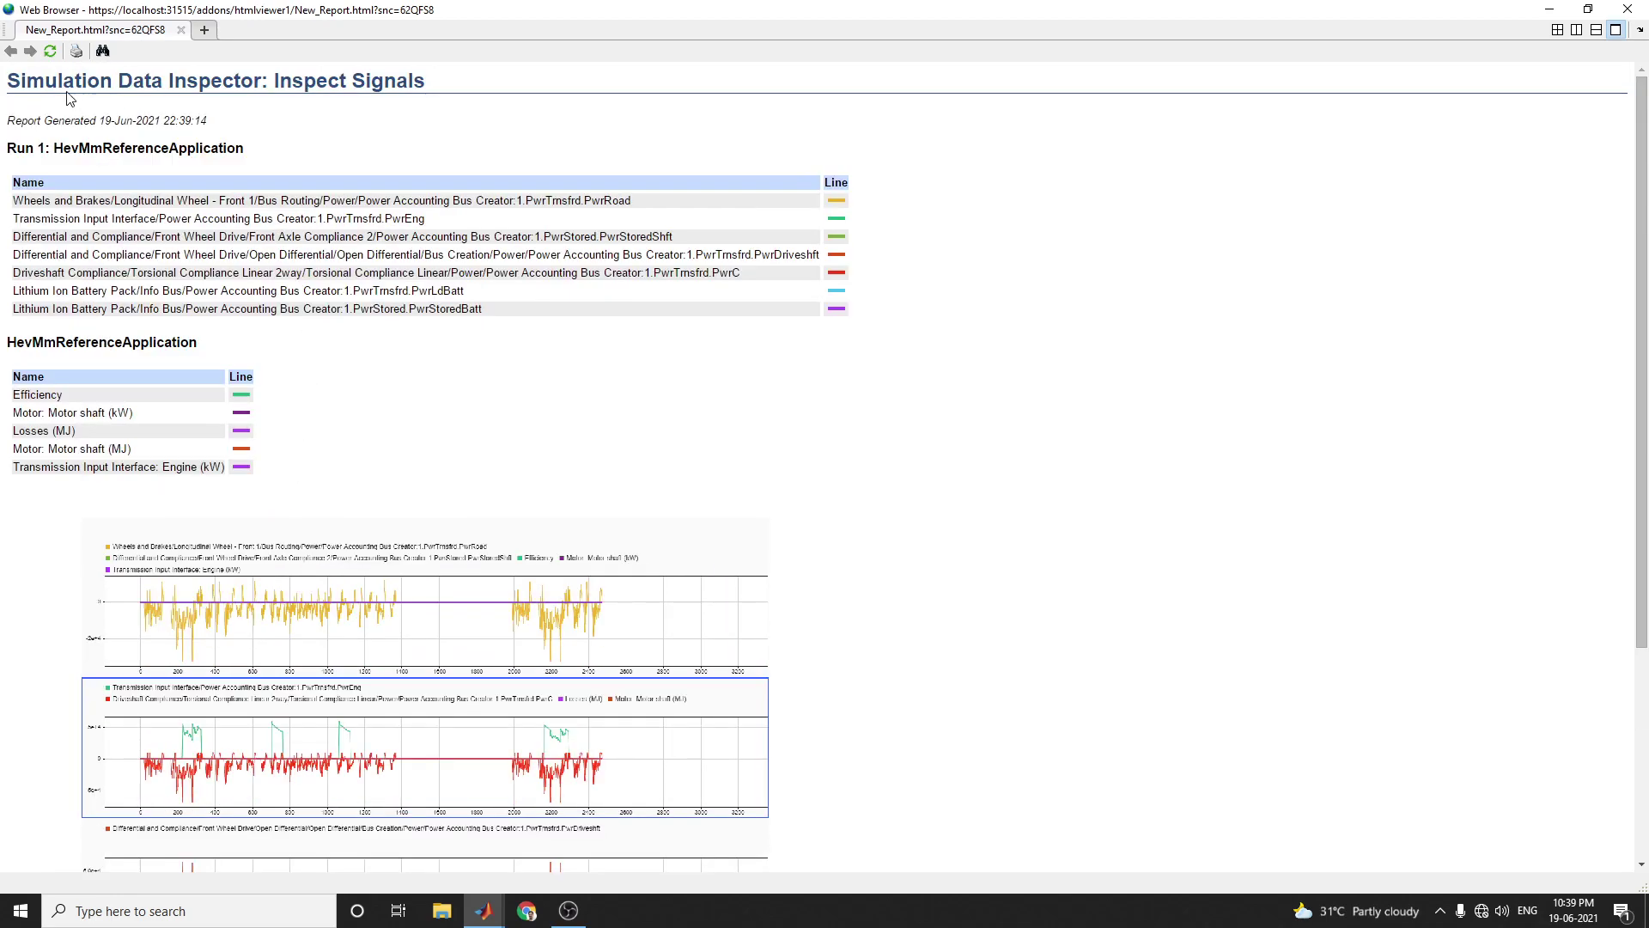
left_click_drag(51, 120, 240, 122)
scroll(289, 294, "down", 4)
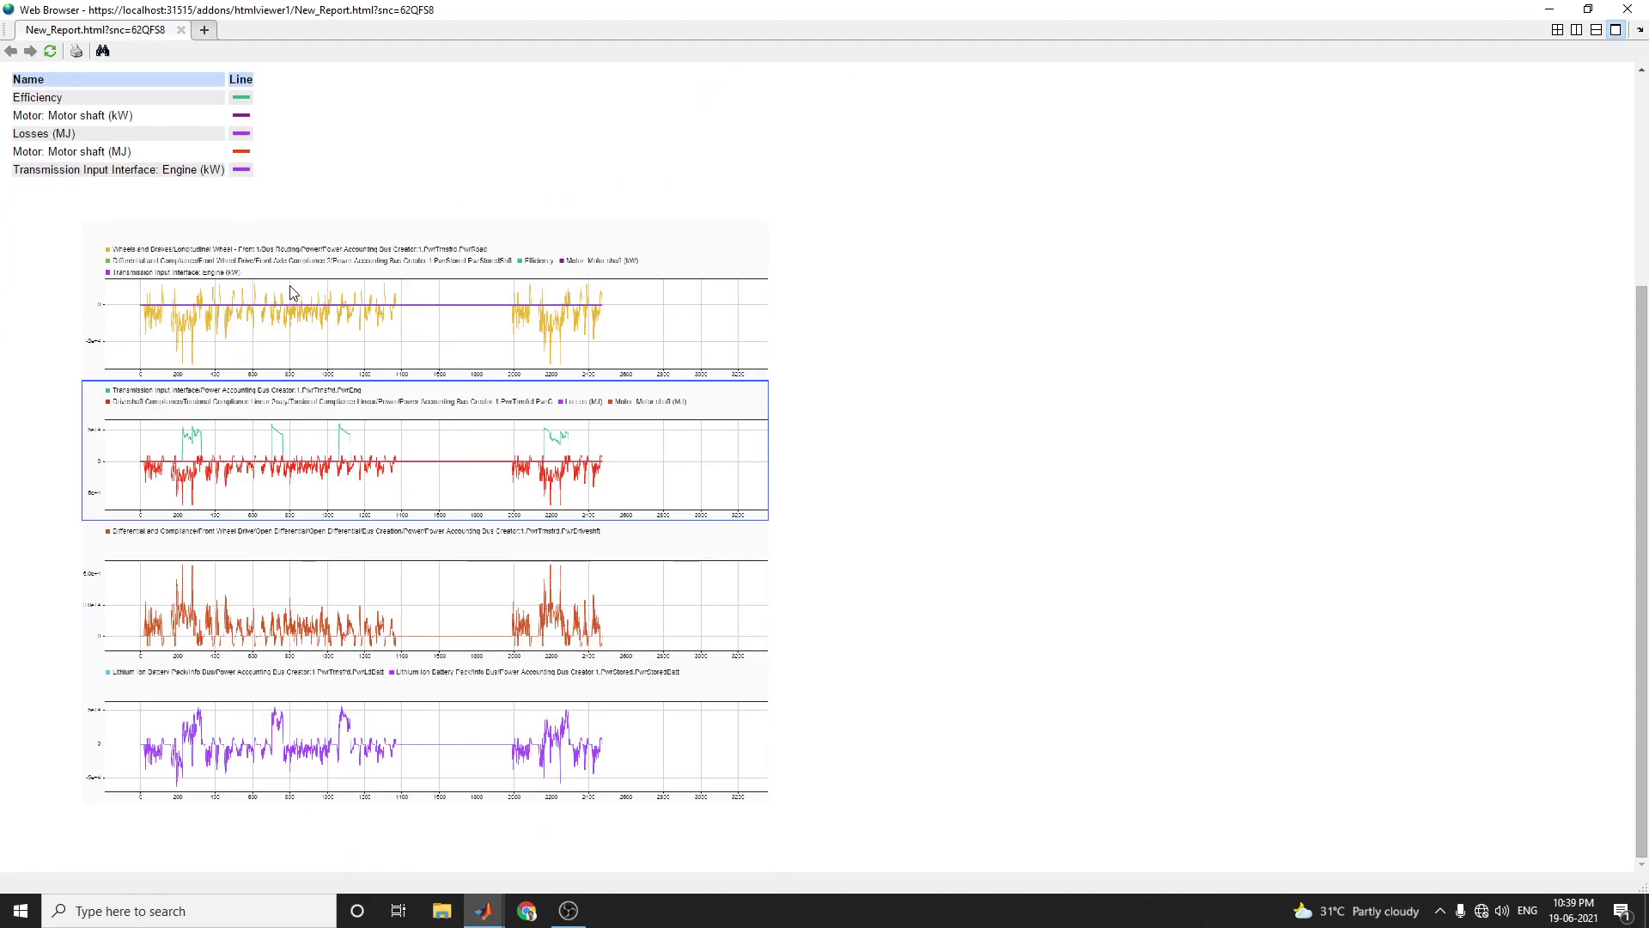
scroll(434, 497, "up", 4)
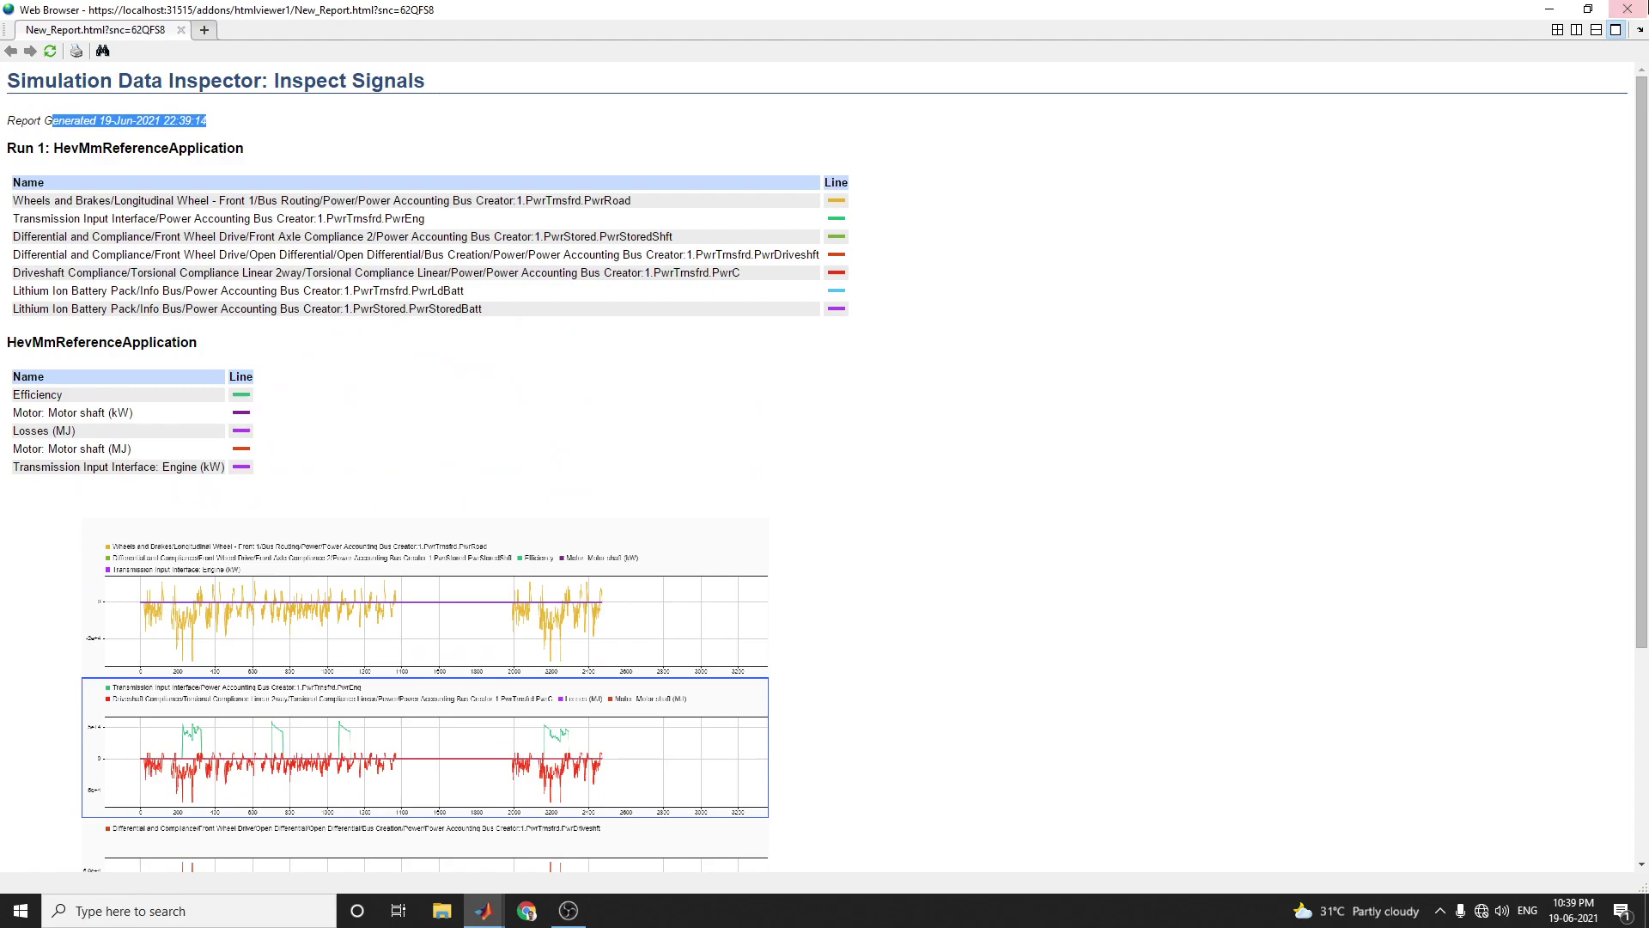
left_click(1635, 8)
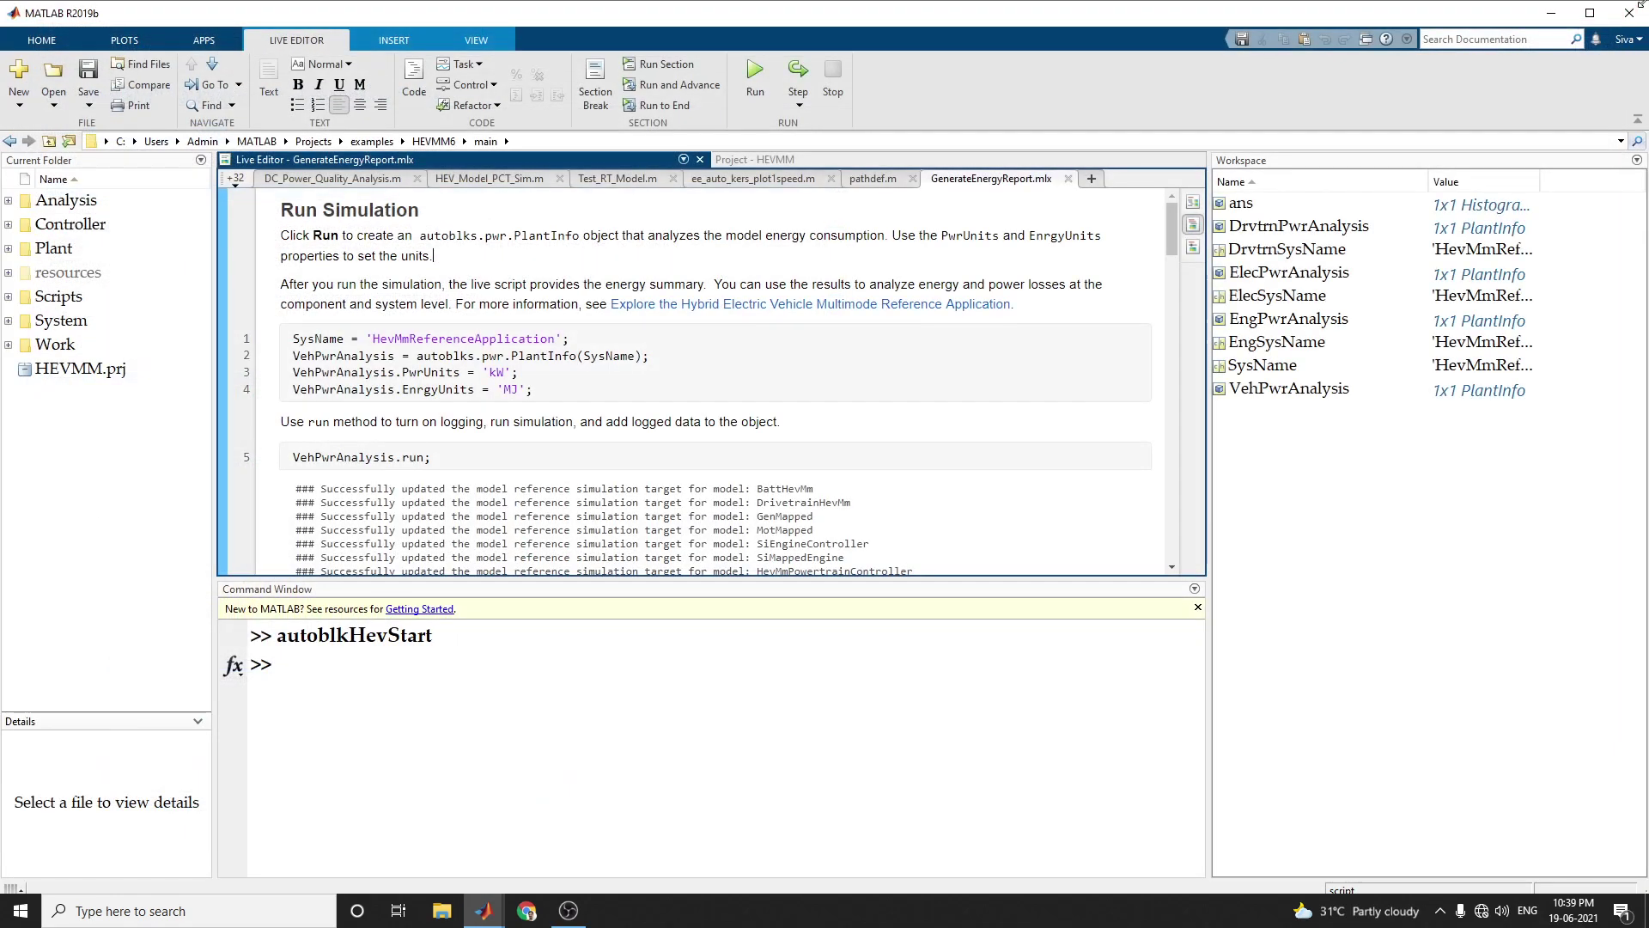
Review the efficiency histogram and the drivetrain, engine and overall system energy summaries in the live script.
scroll(455, 468, "down", 15)
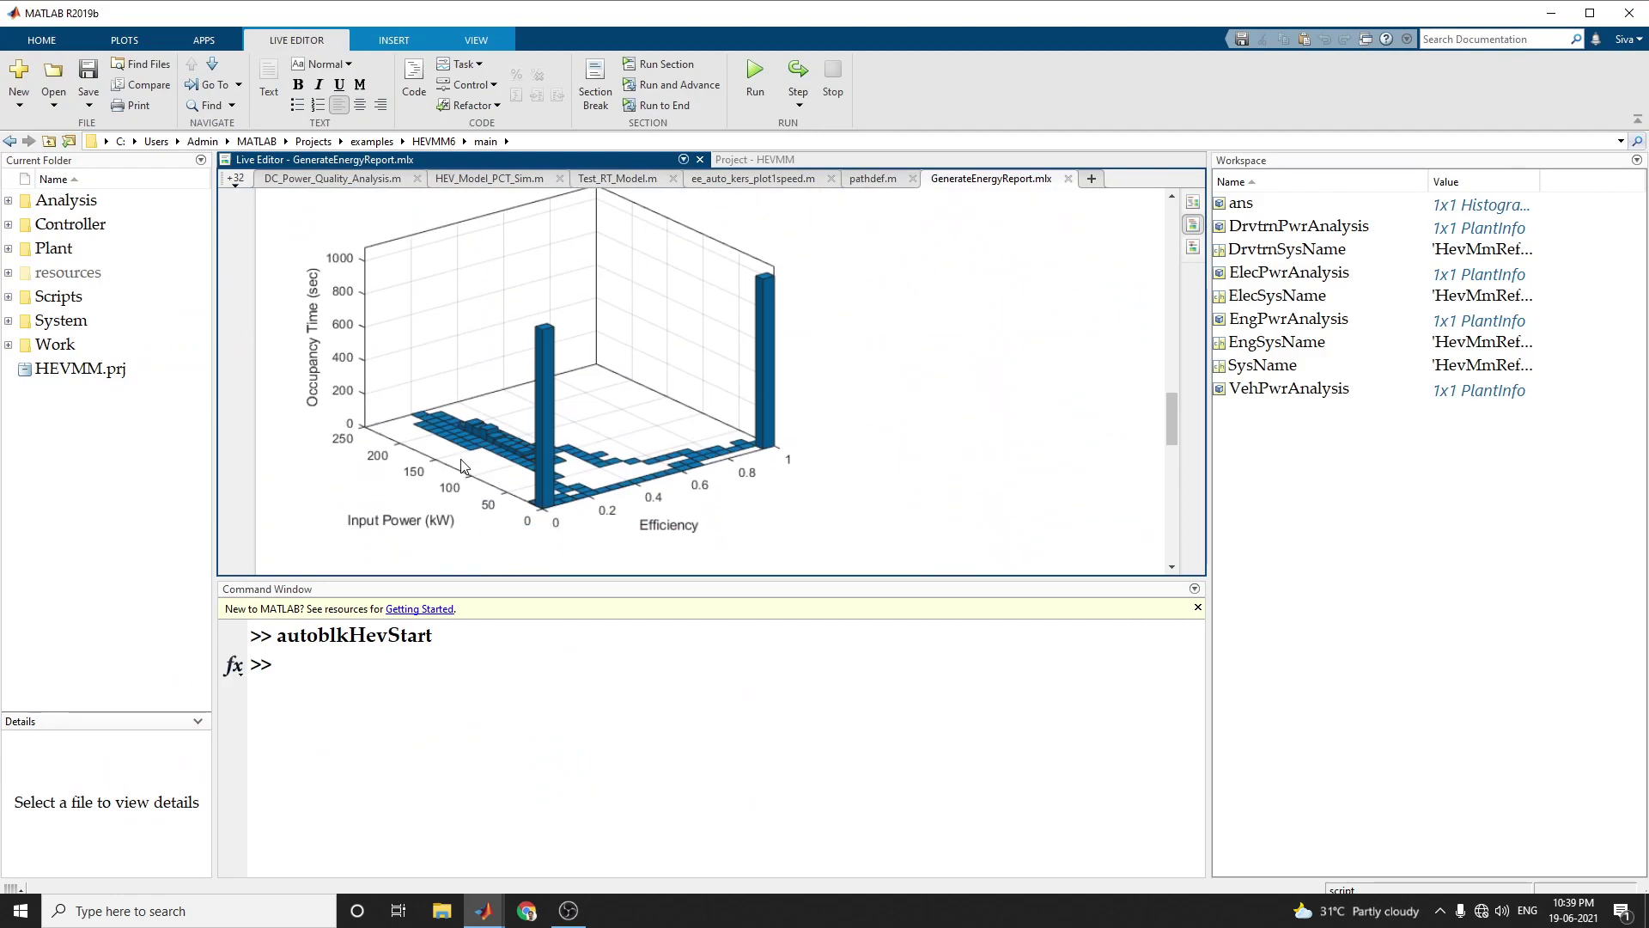
scroll(461, 467, "down", 10)
scroll(475, 450, "up", 8)
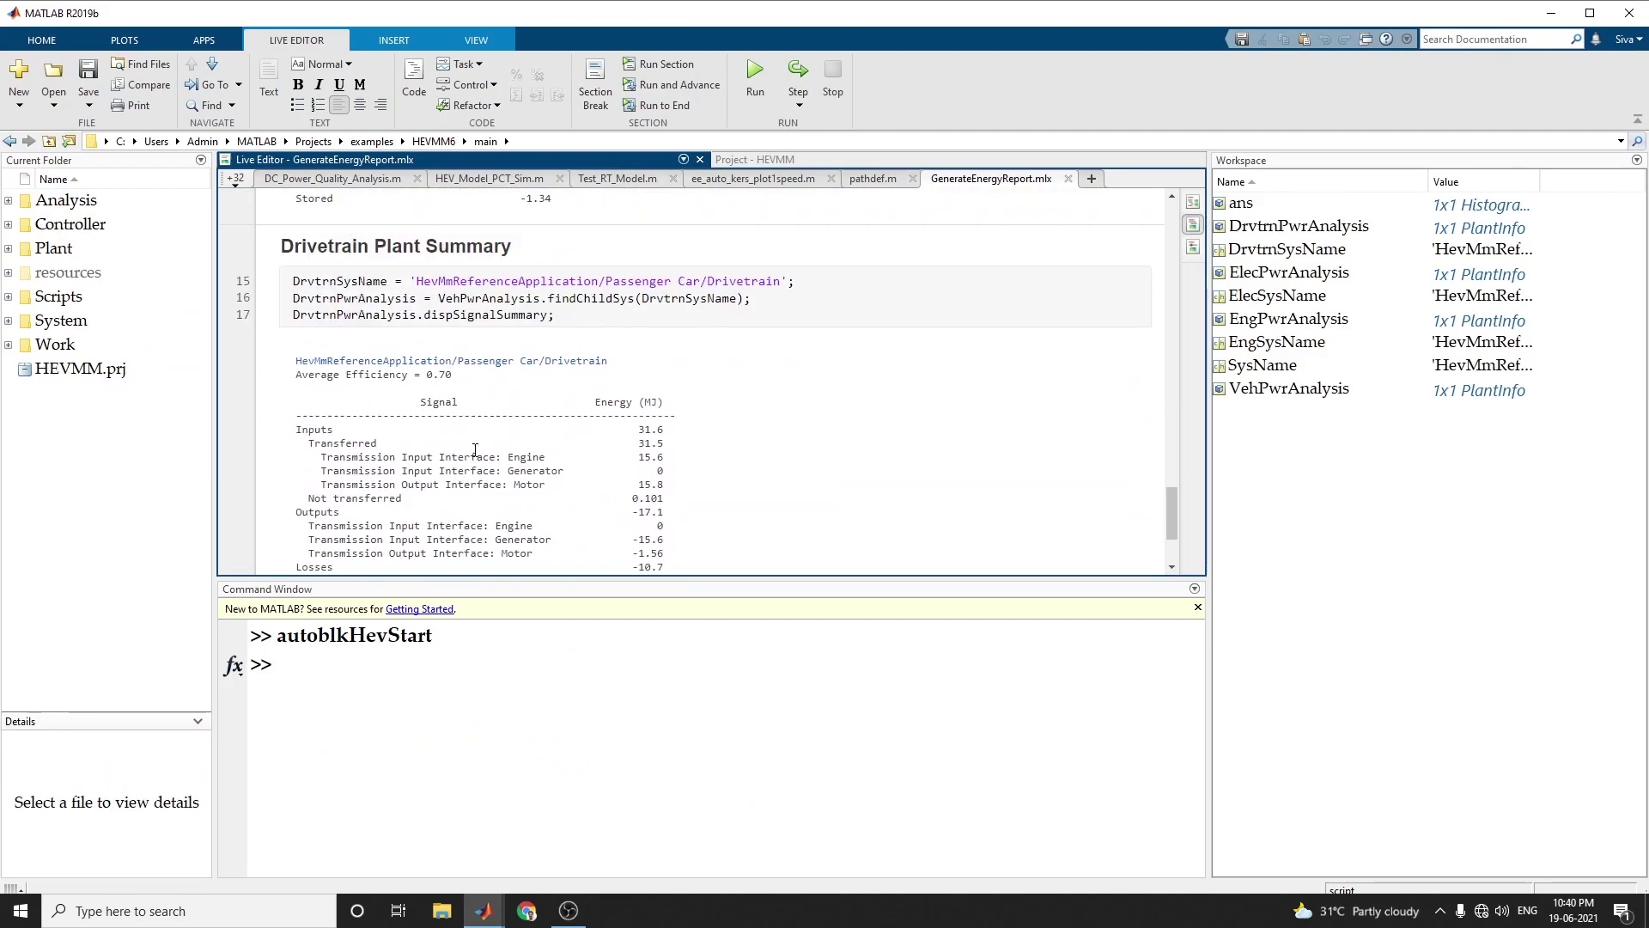
scroll(475, 450, "up", 6)
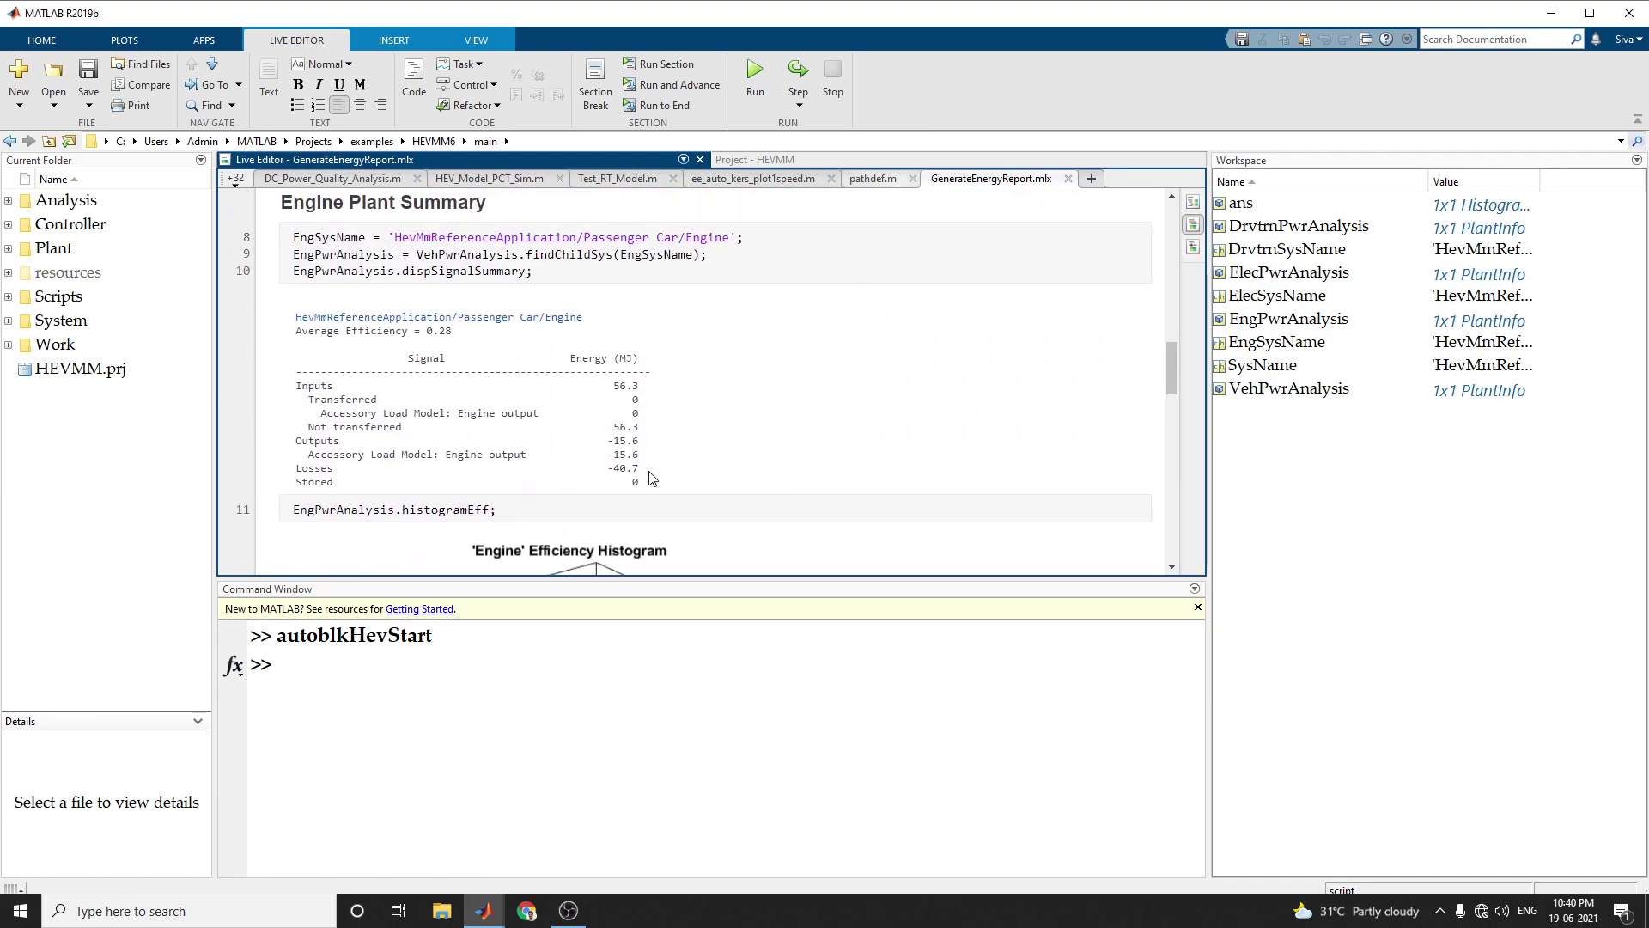
left_click(487, 645)
scroll(1111, 501, "up", 6)
Look through the Hybrid Electric Vehicle Multimode Reference Application documentation in the Help window.
left_click(486, 911)
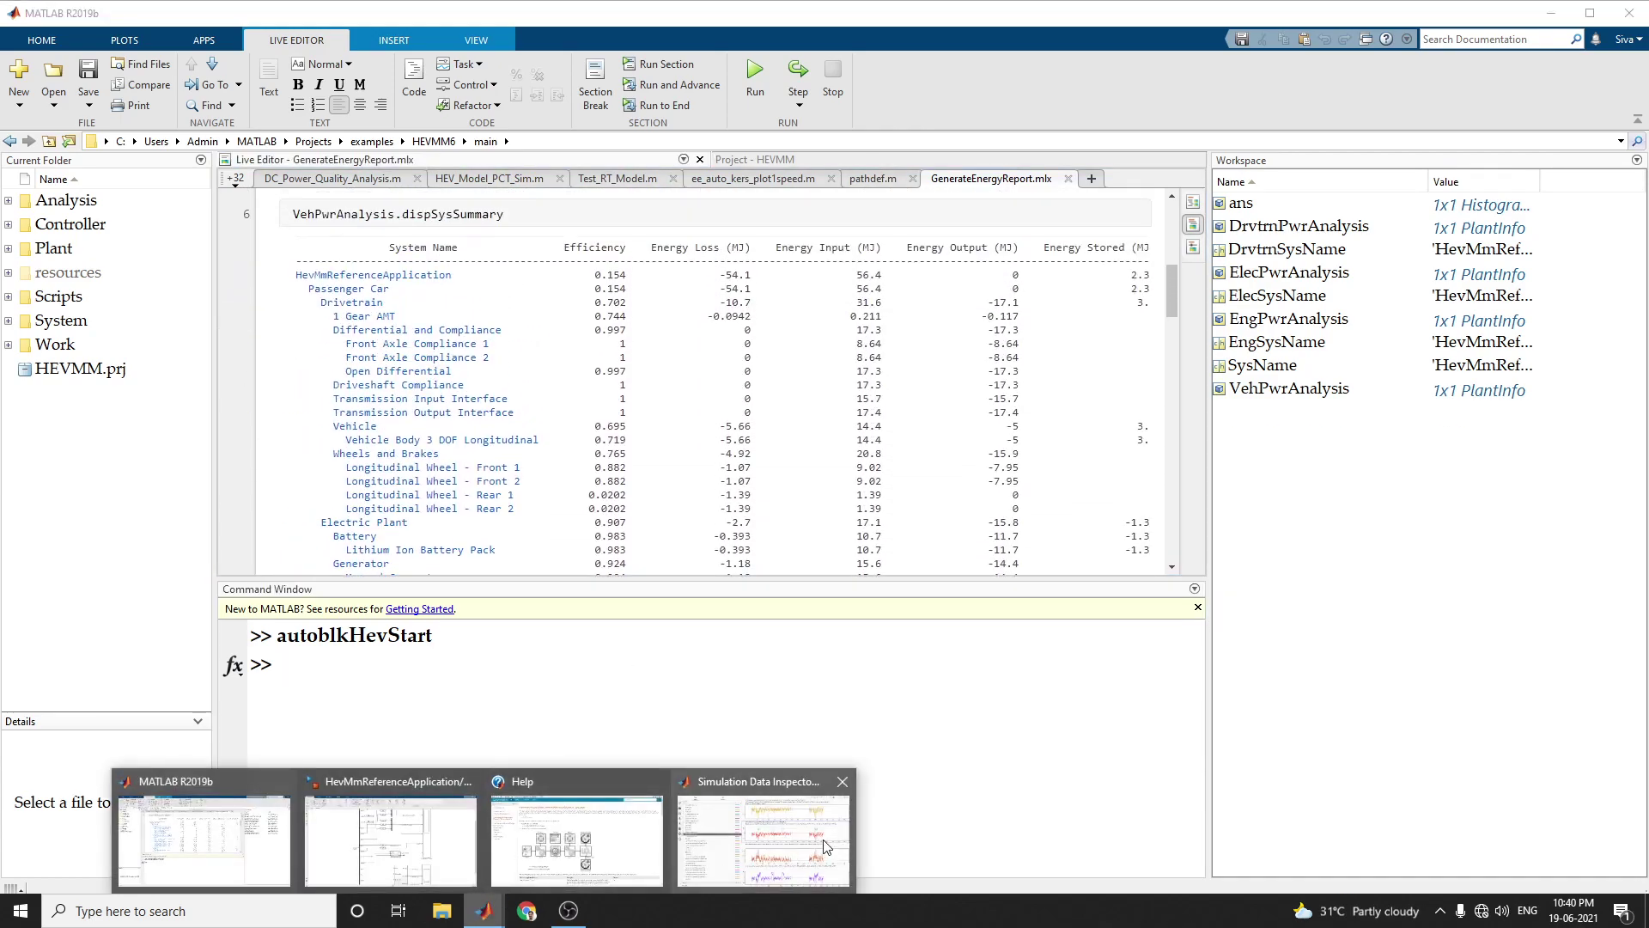
left_click(611, 844)
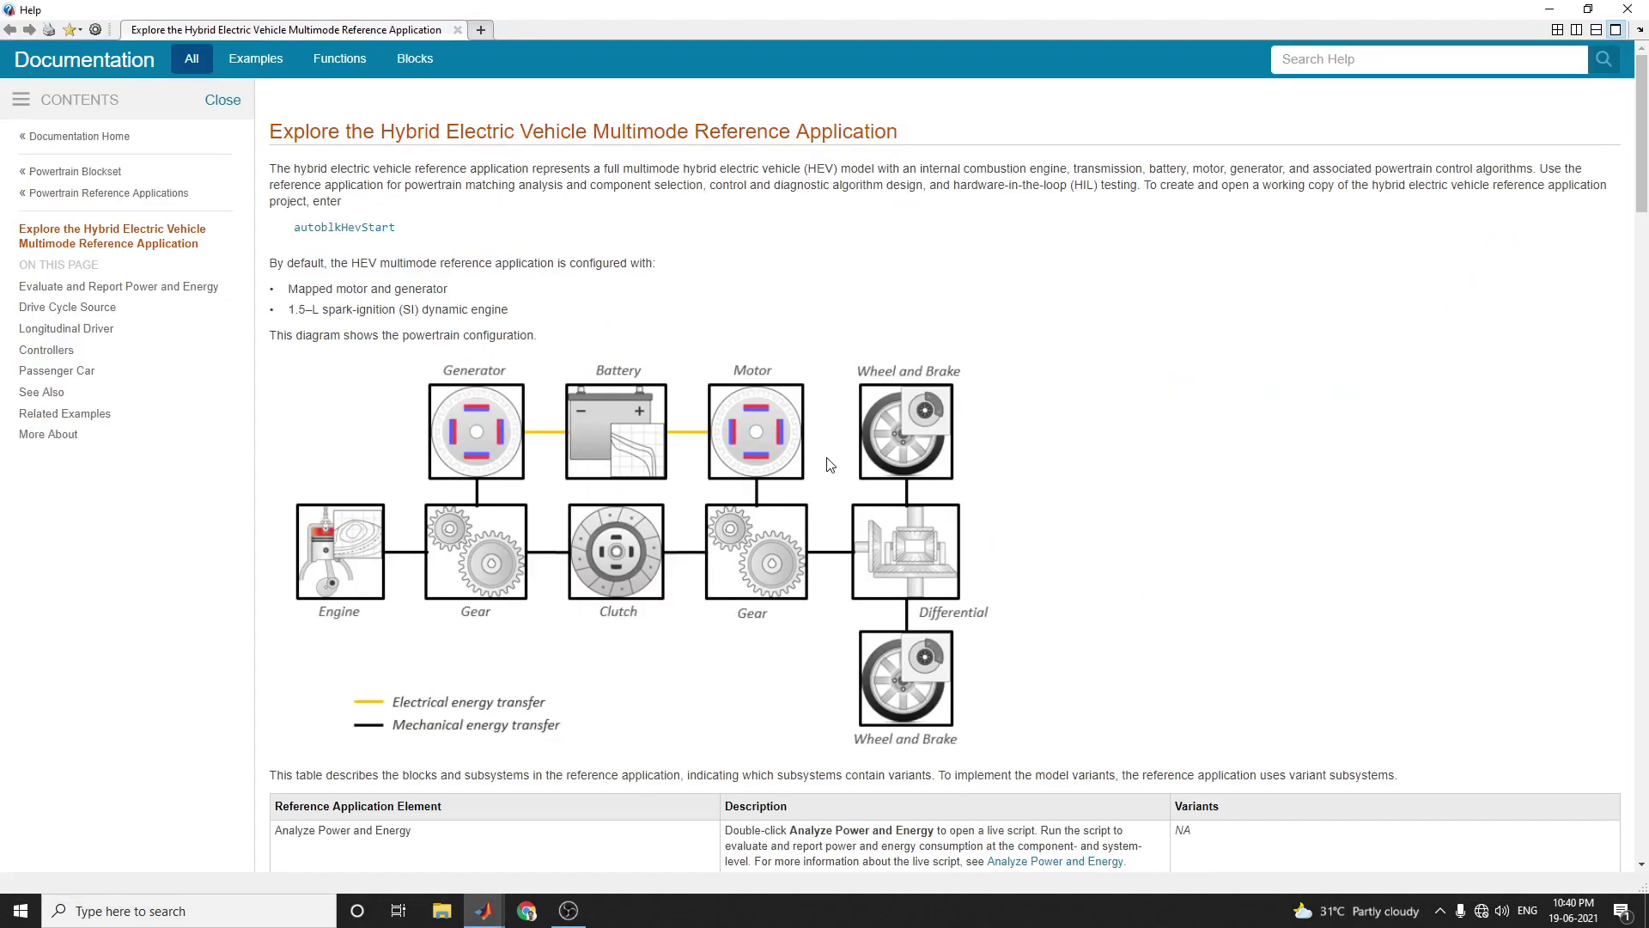
scroll(760, 470, "down", 2)
scroll(759, 470, "down", 5)
scroll(760, 470, "up", 7)
mouse_move(484, 911)
Close the Simulation Data Inspector and Help windows.
left_click(748, 829)
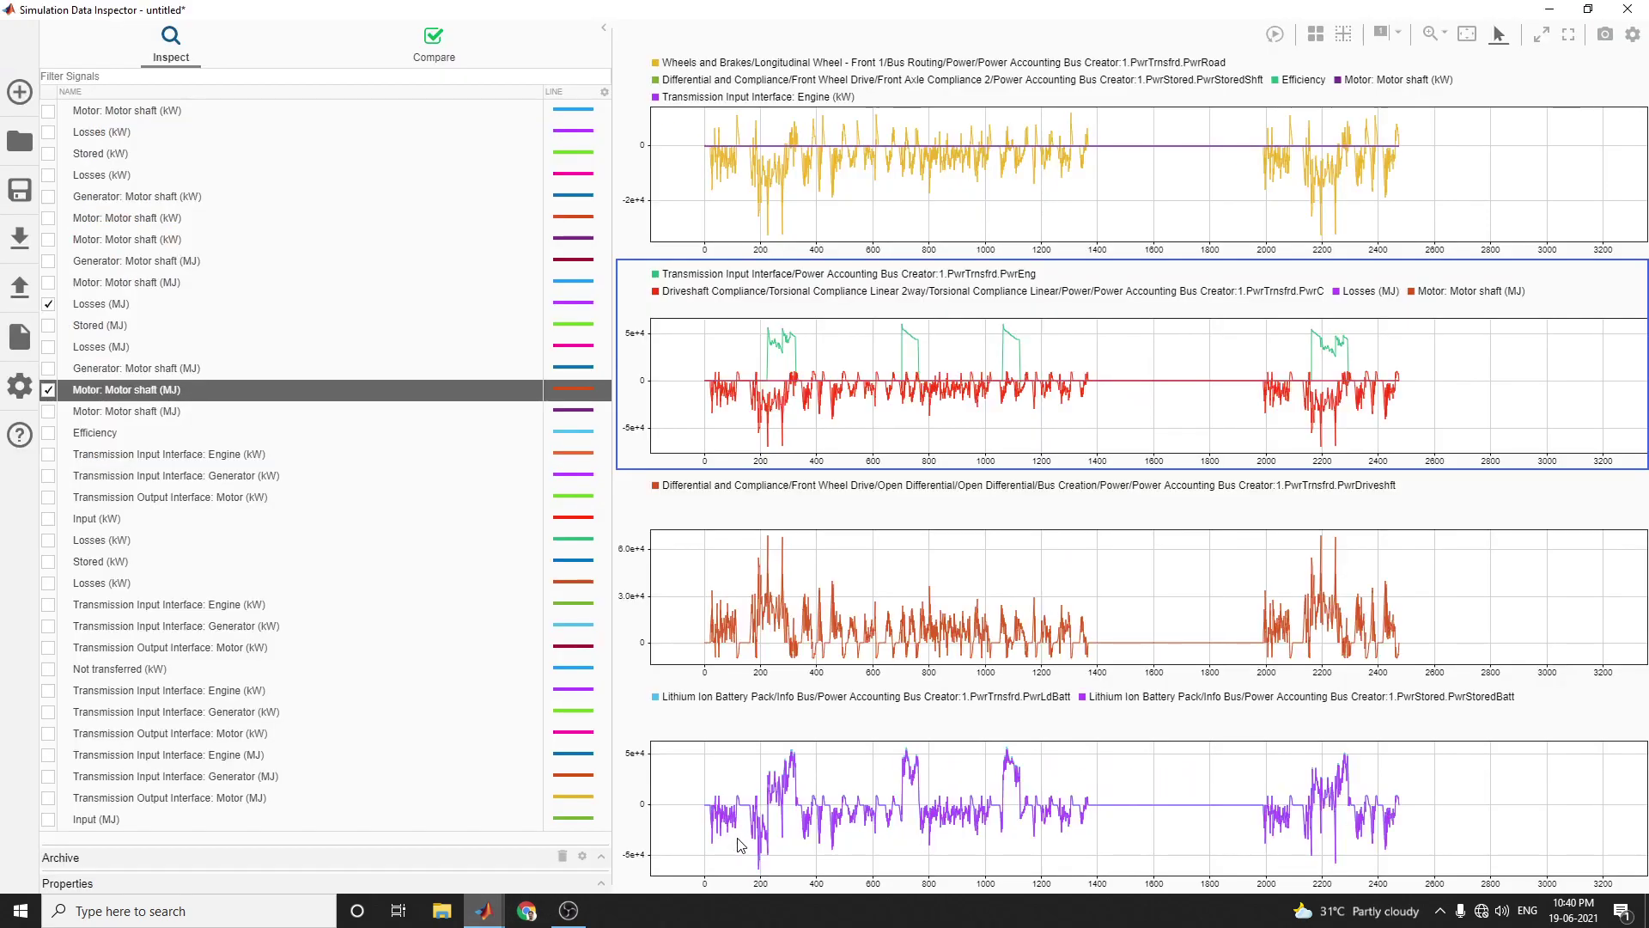
left_click(1628, 9)
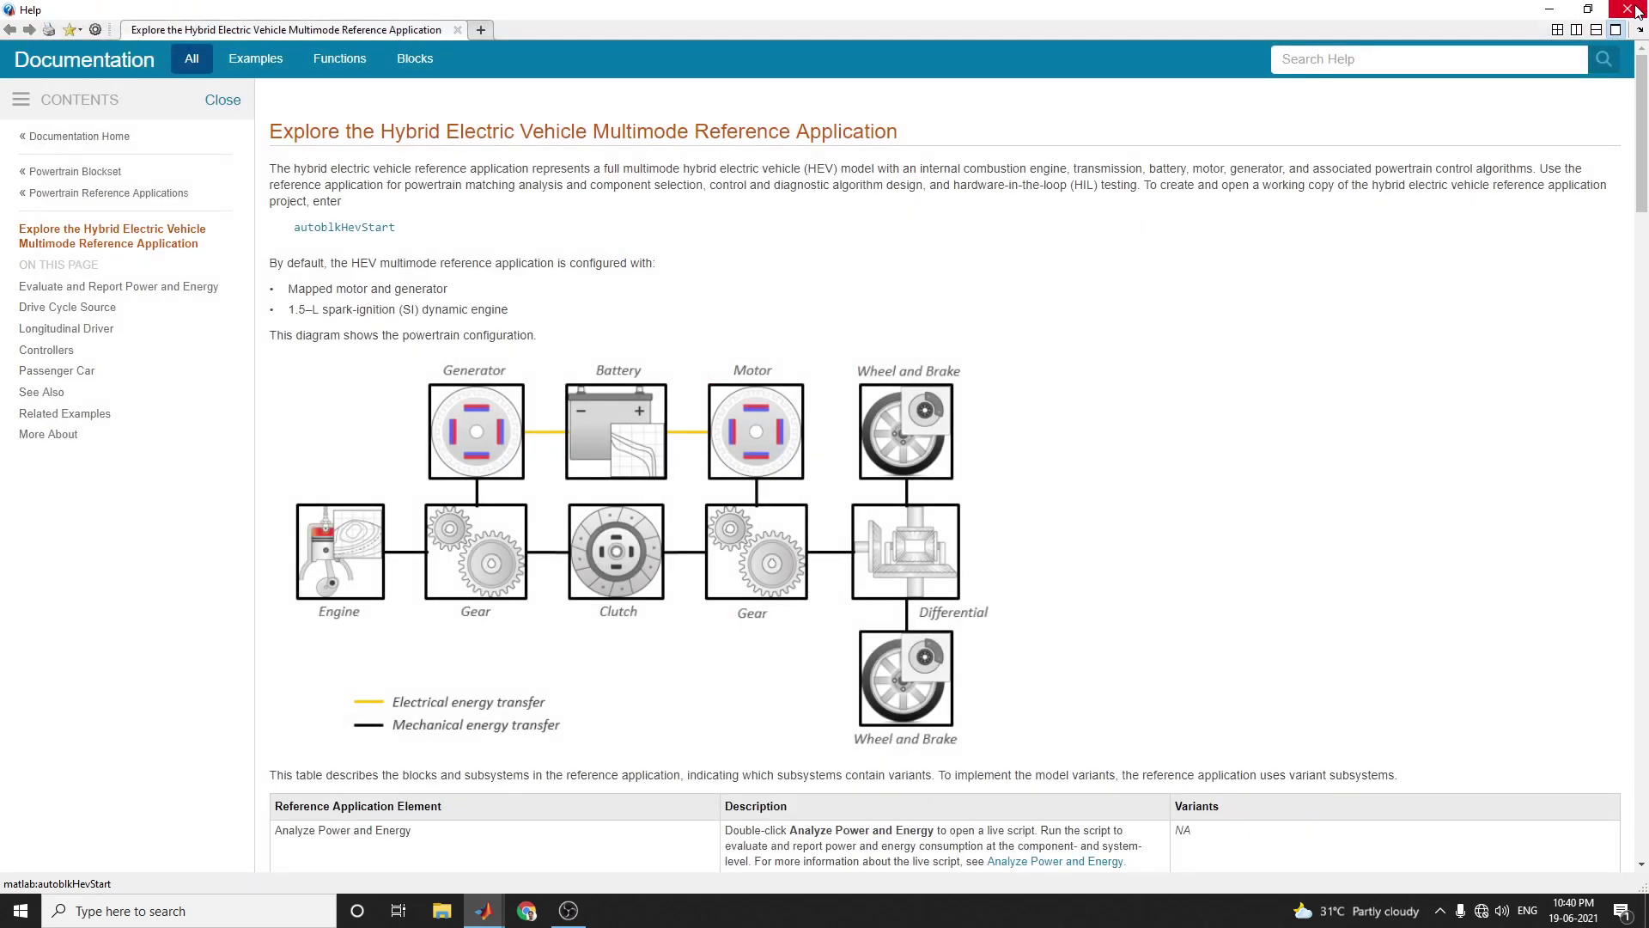
left_click(1628, 9)
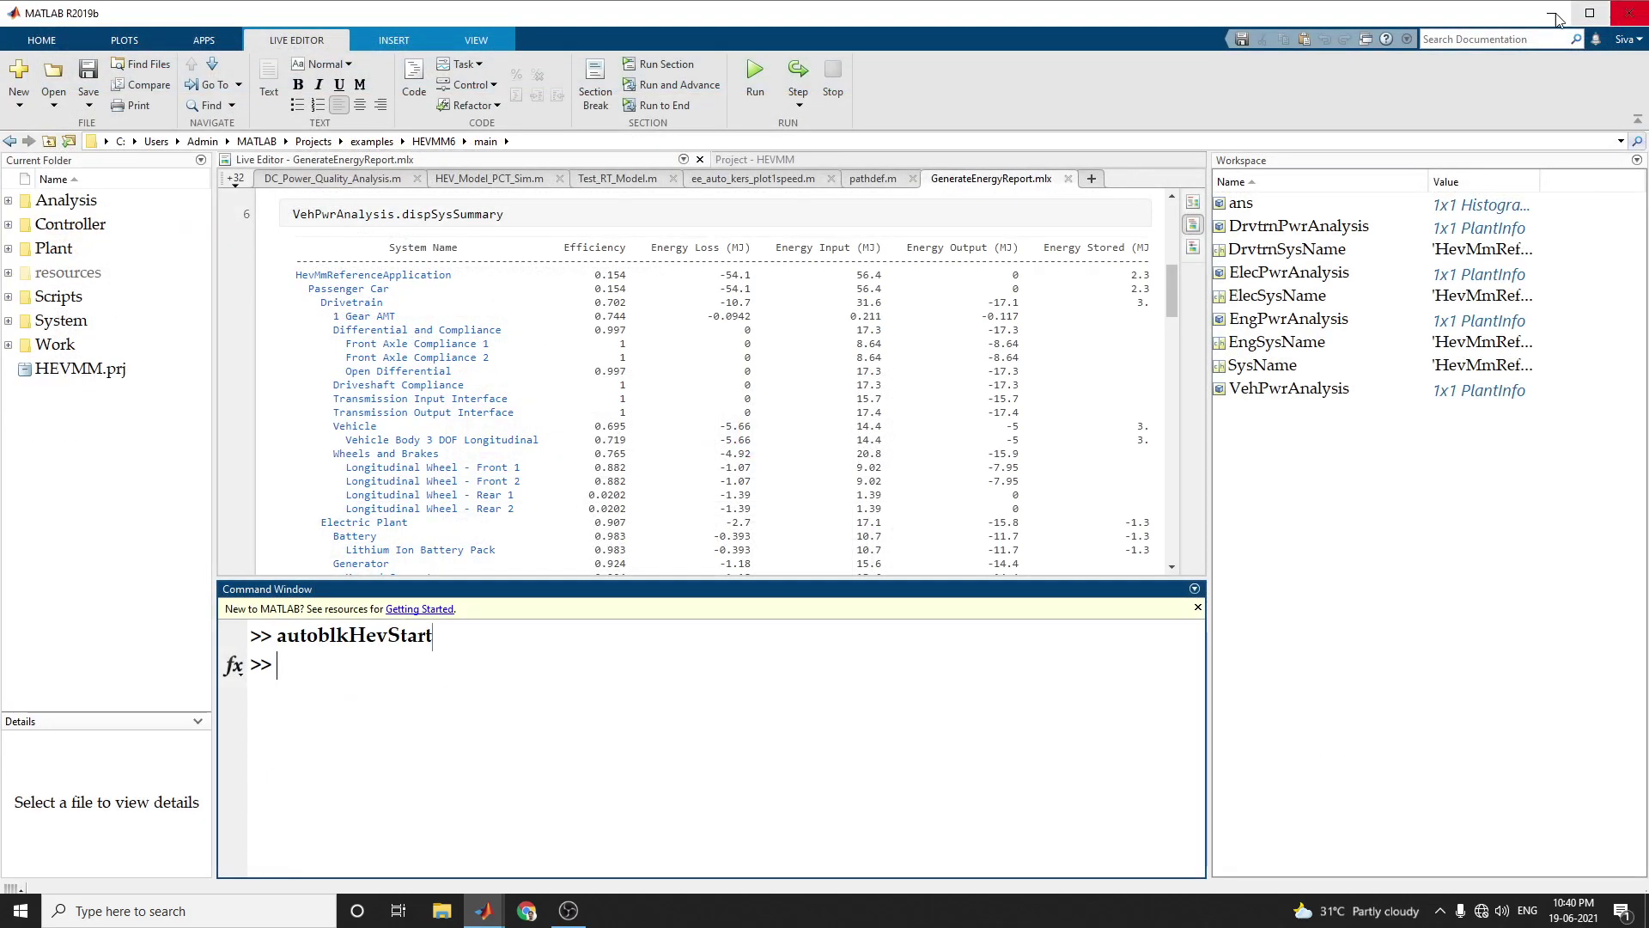
Examine the live script from the spreadsheet export to SDI Plots and return to the Drivetrain Plant Summary.
scroll(595, 319, "down", 20)
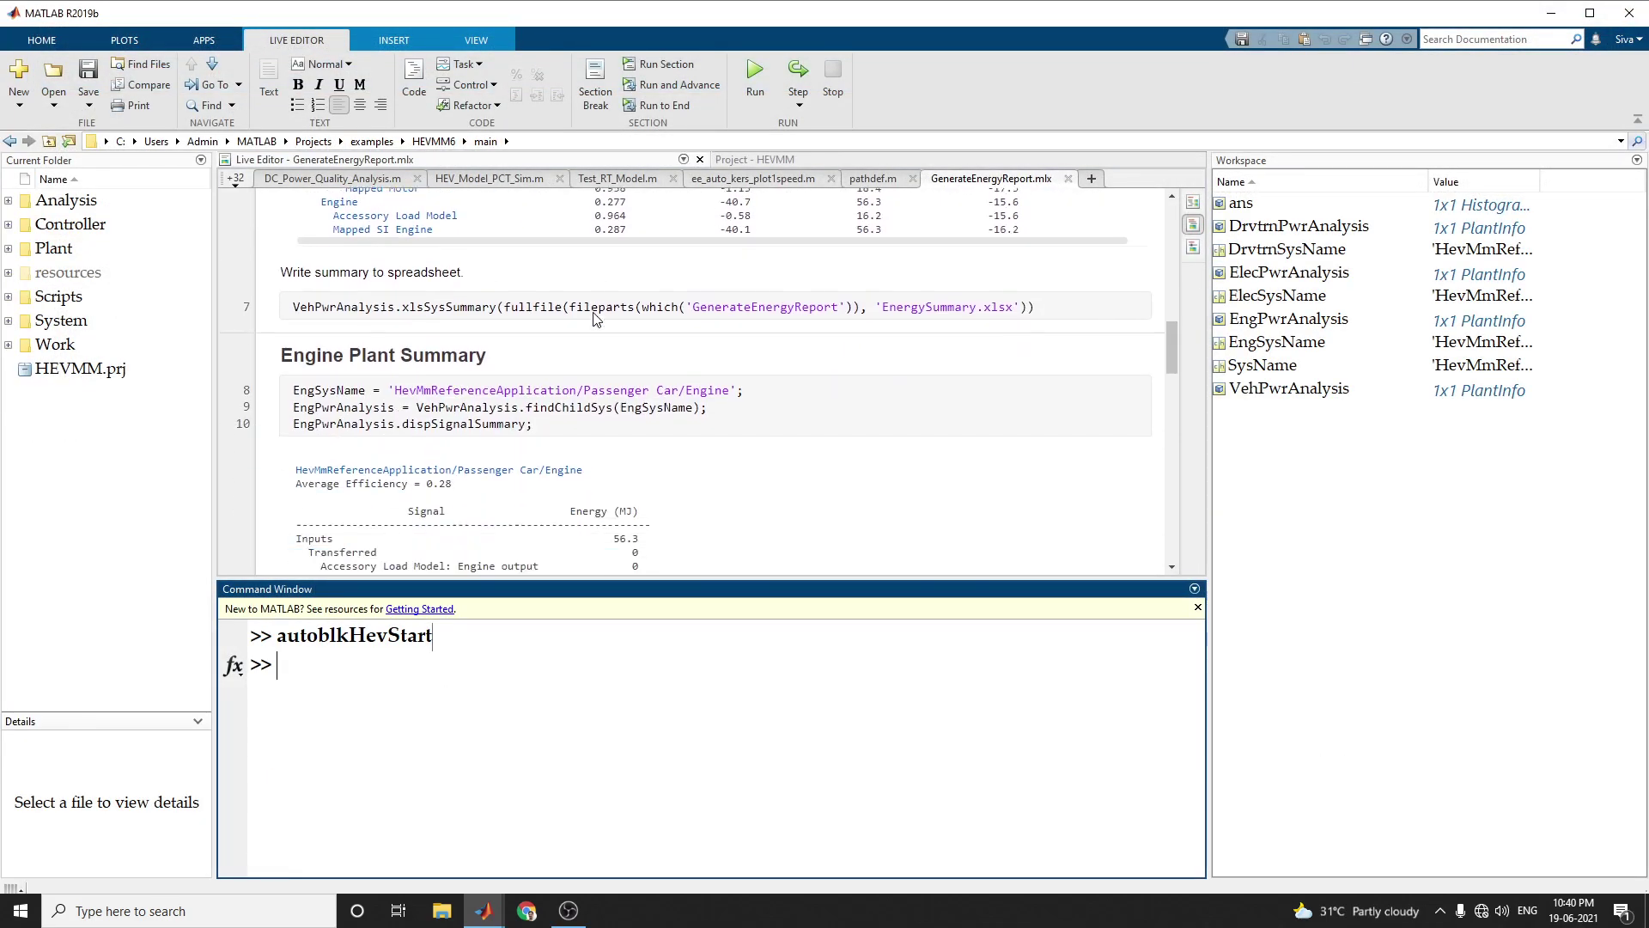
scroll(595, 319, "down", 10)
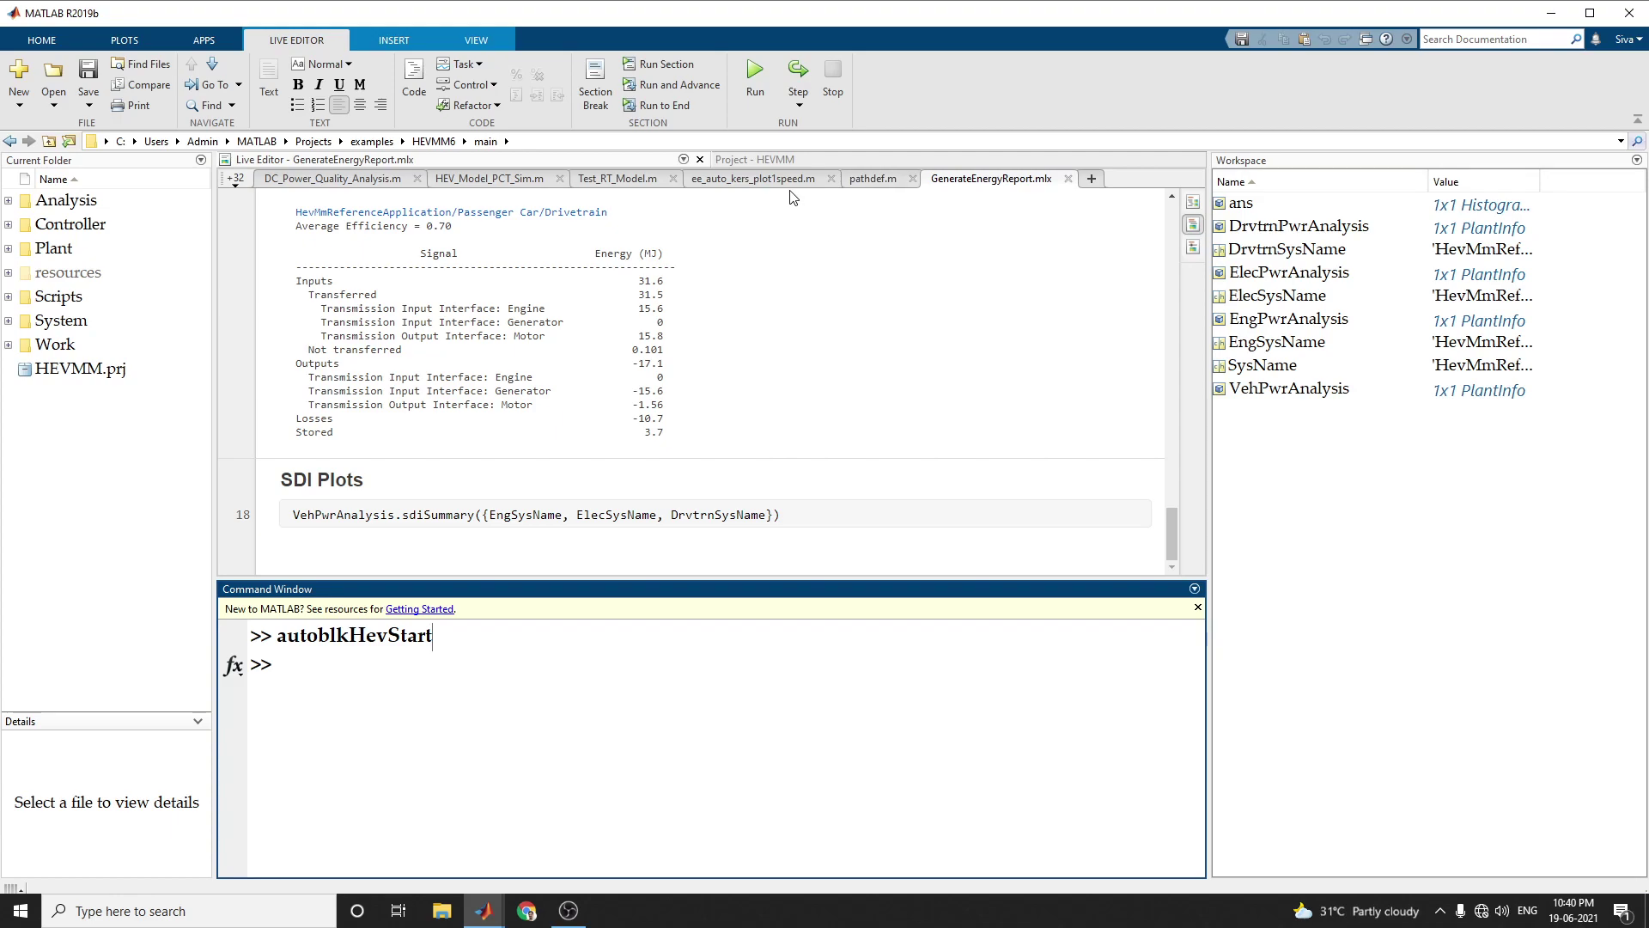
left_click(976, 182)
scroll(954, 300, "up", 2)
scroll(953, 301, "up", 4)
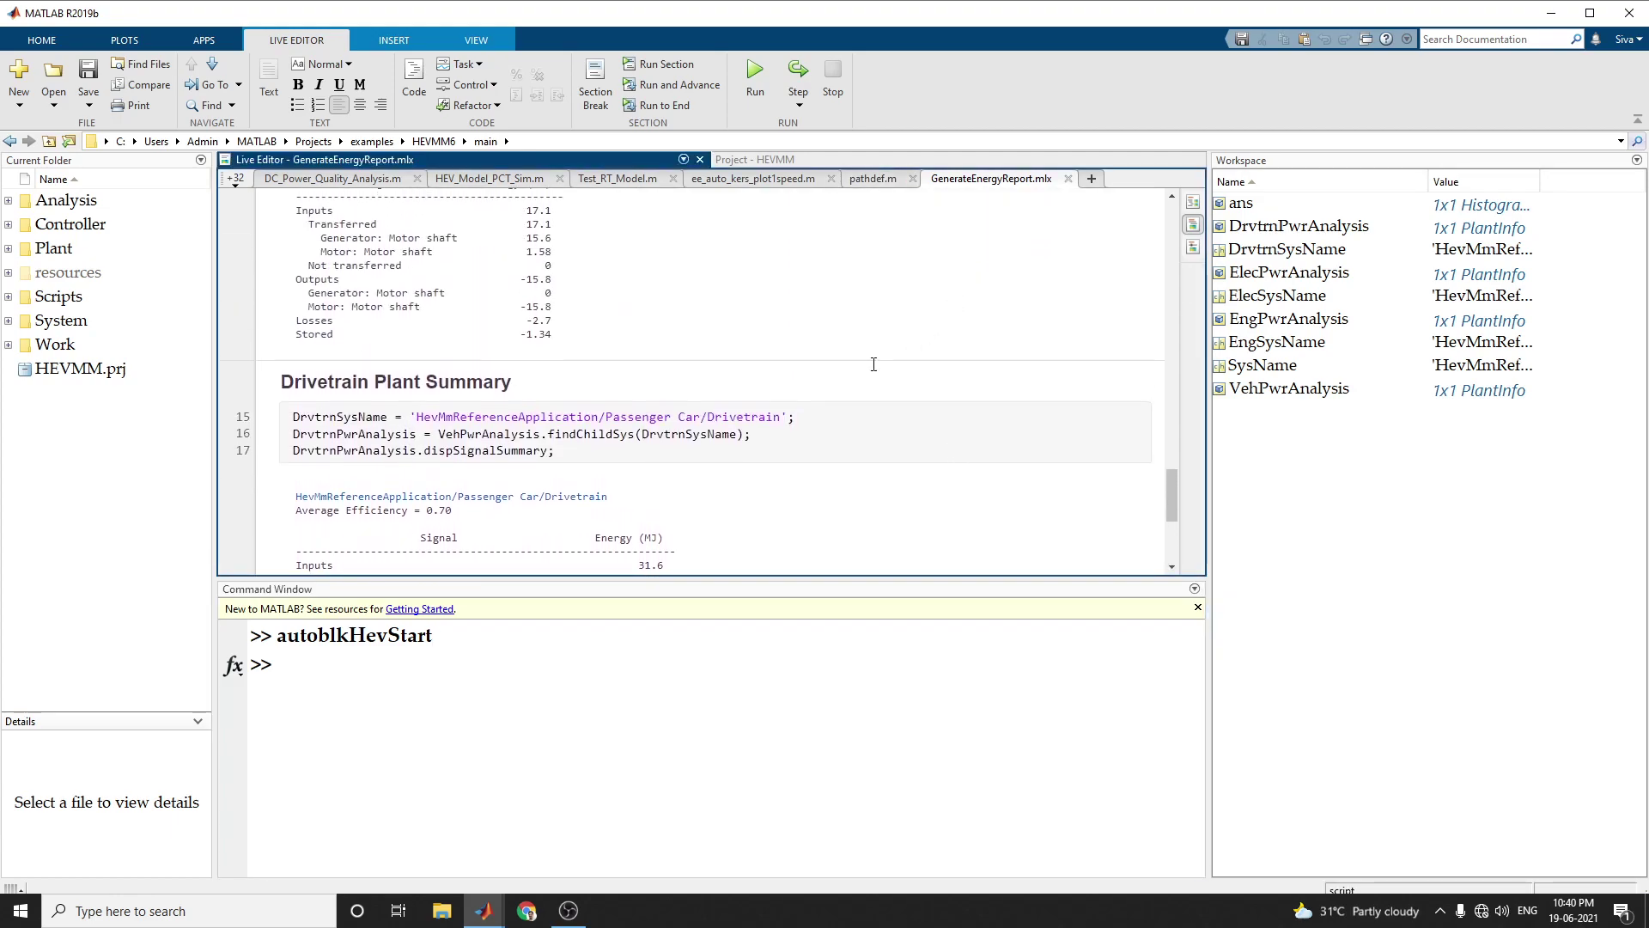
Close the HevMmReferenceApplication model window.
left_click(487, 912)
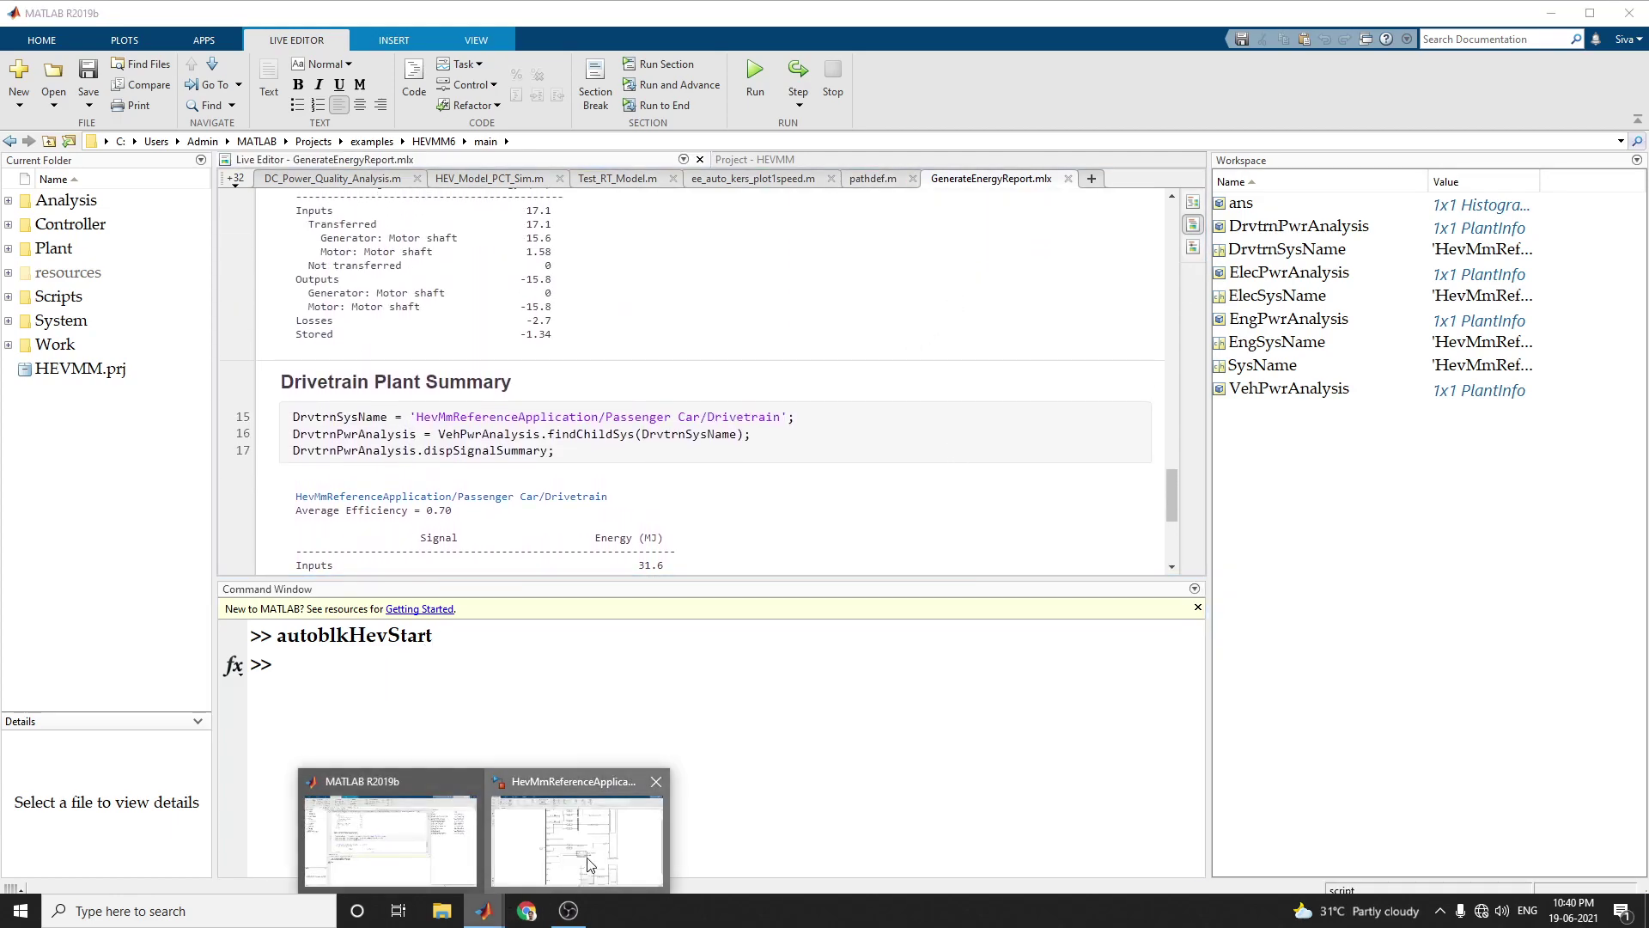
left_click(578, 837)
left_click(1615, 8)
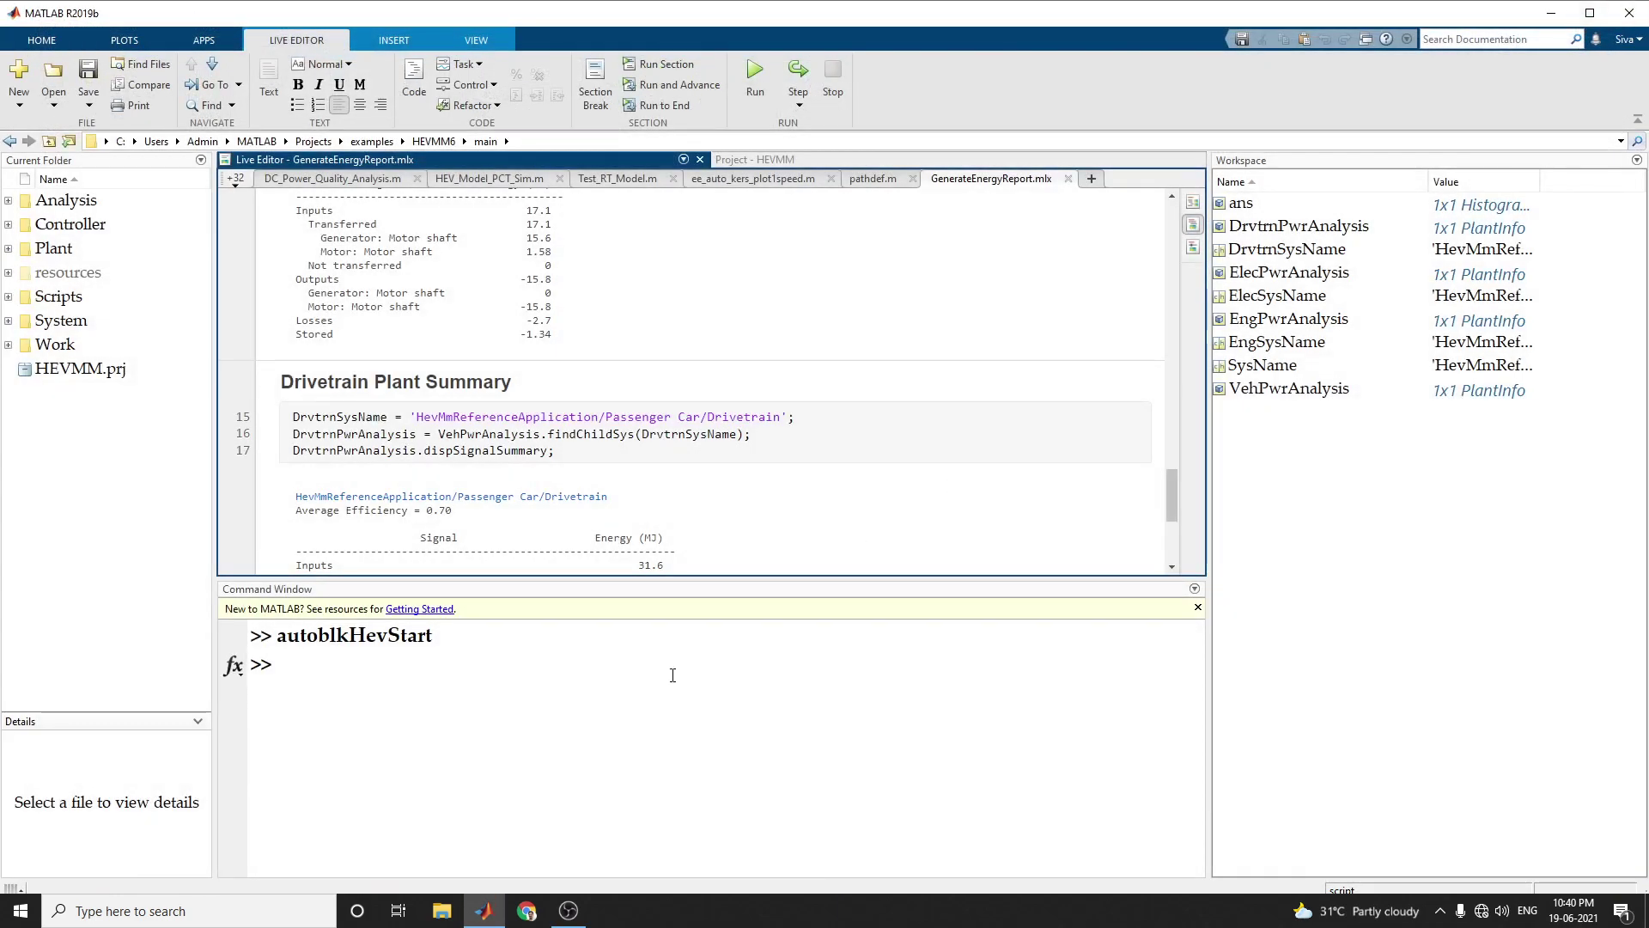
Review the GenerateEnergyReport live script from Run Simulation through the engine, electric and drivetrain plant summaries to SDI Plots, and return near its start.
scroll(486, 500, "down", 3)
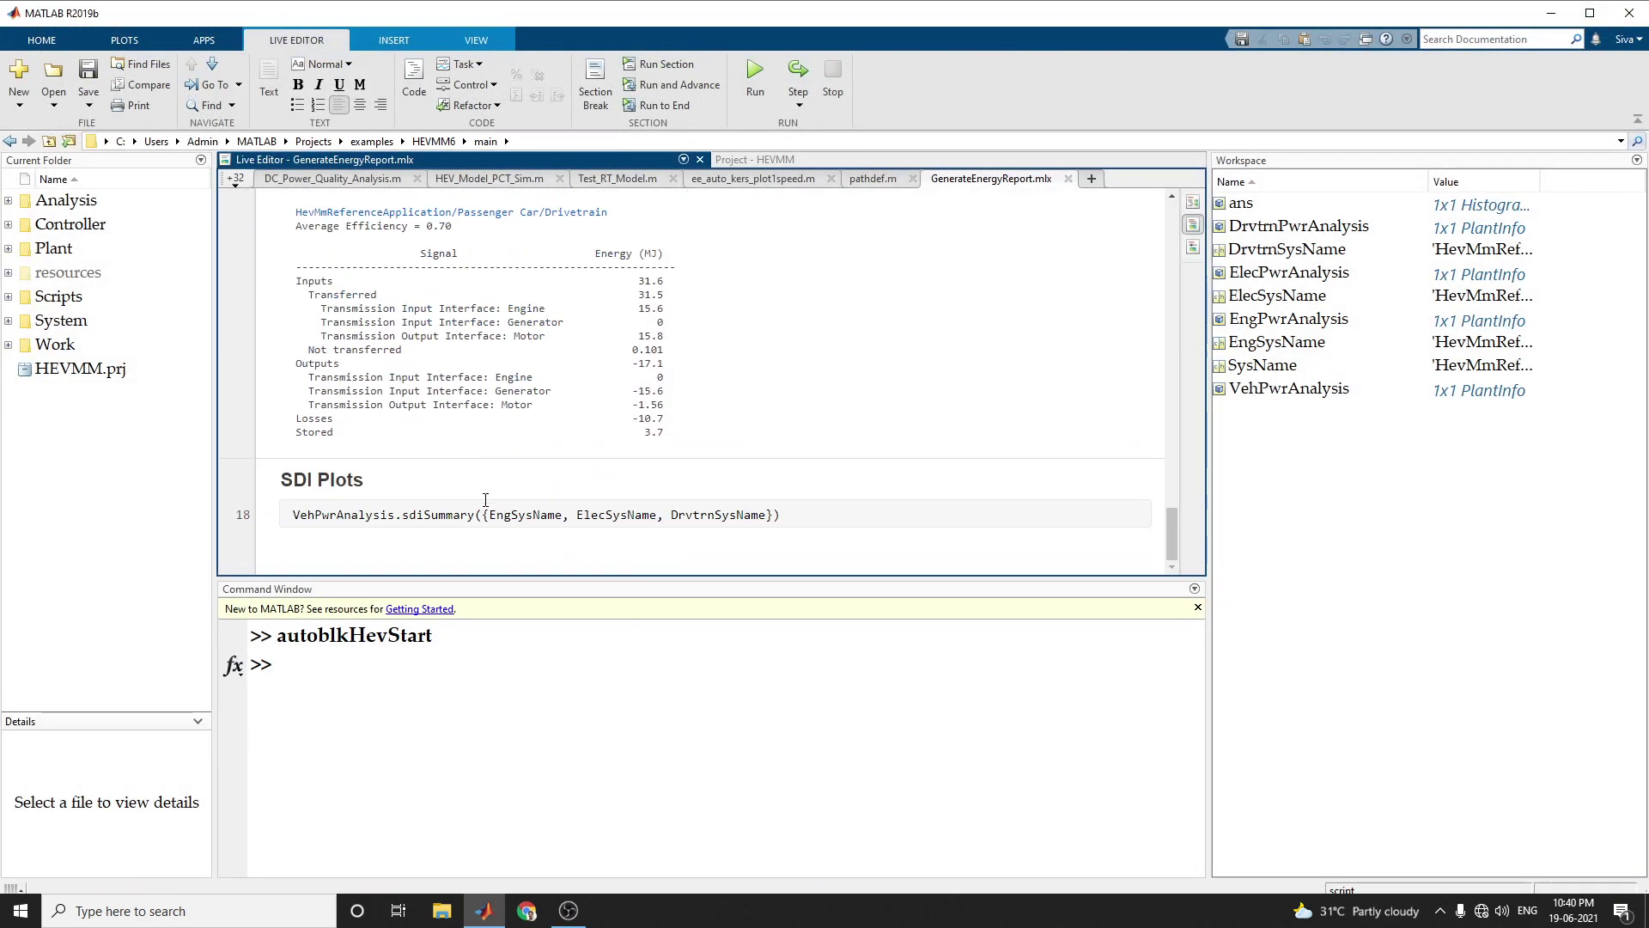
right_click(799, 322)
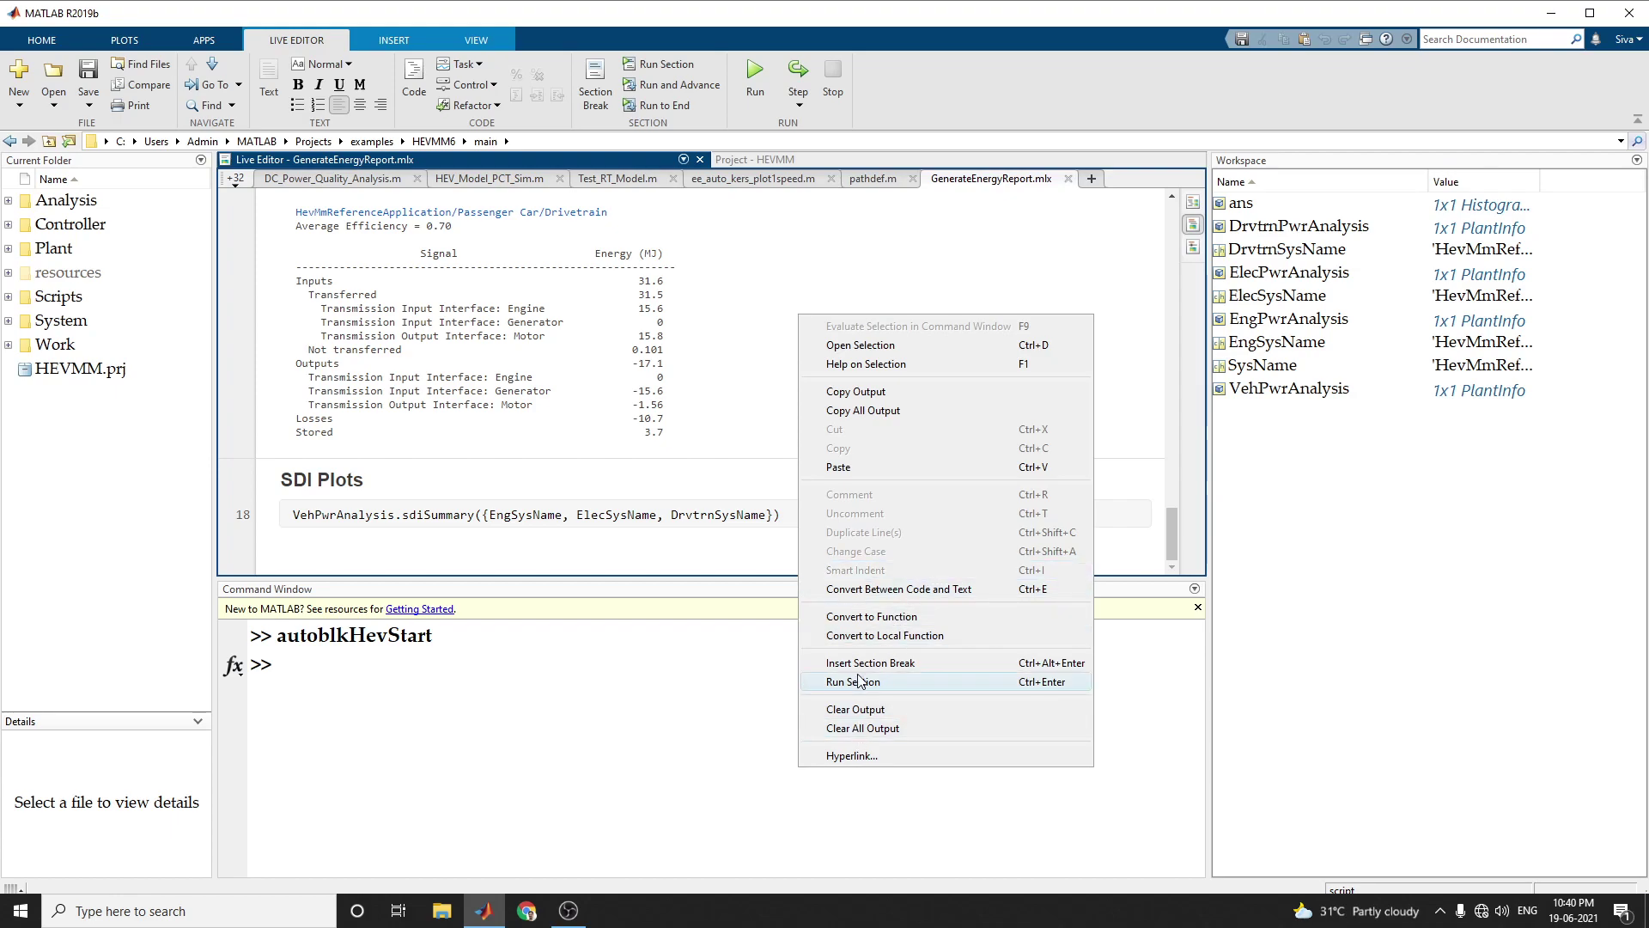
left_click(722, 253)
scroll(731, 262, "up", 20)
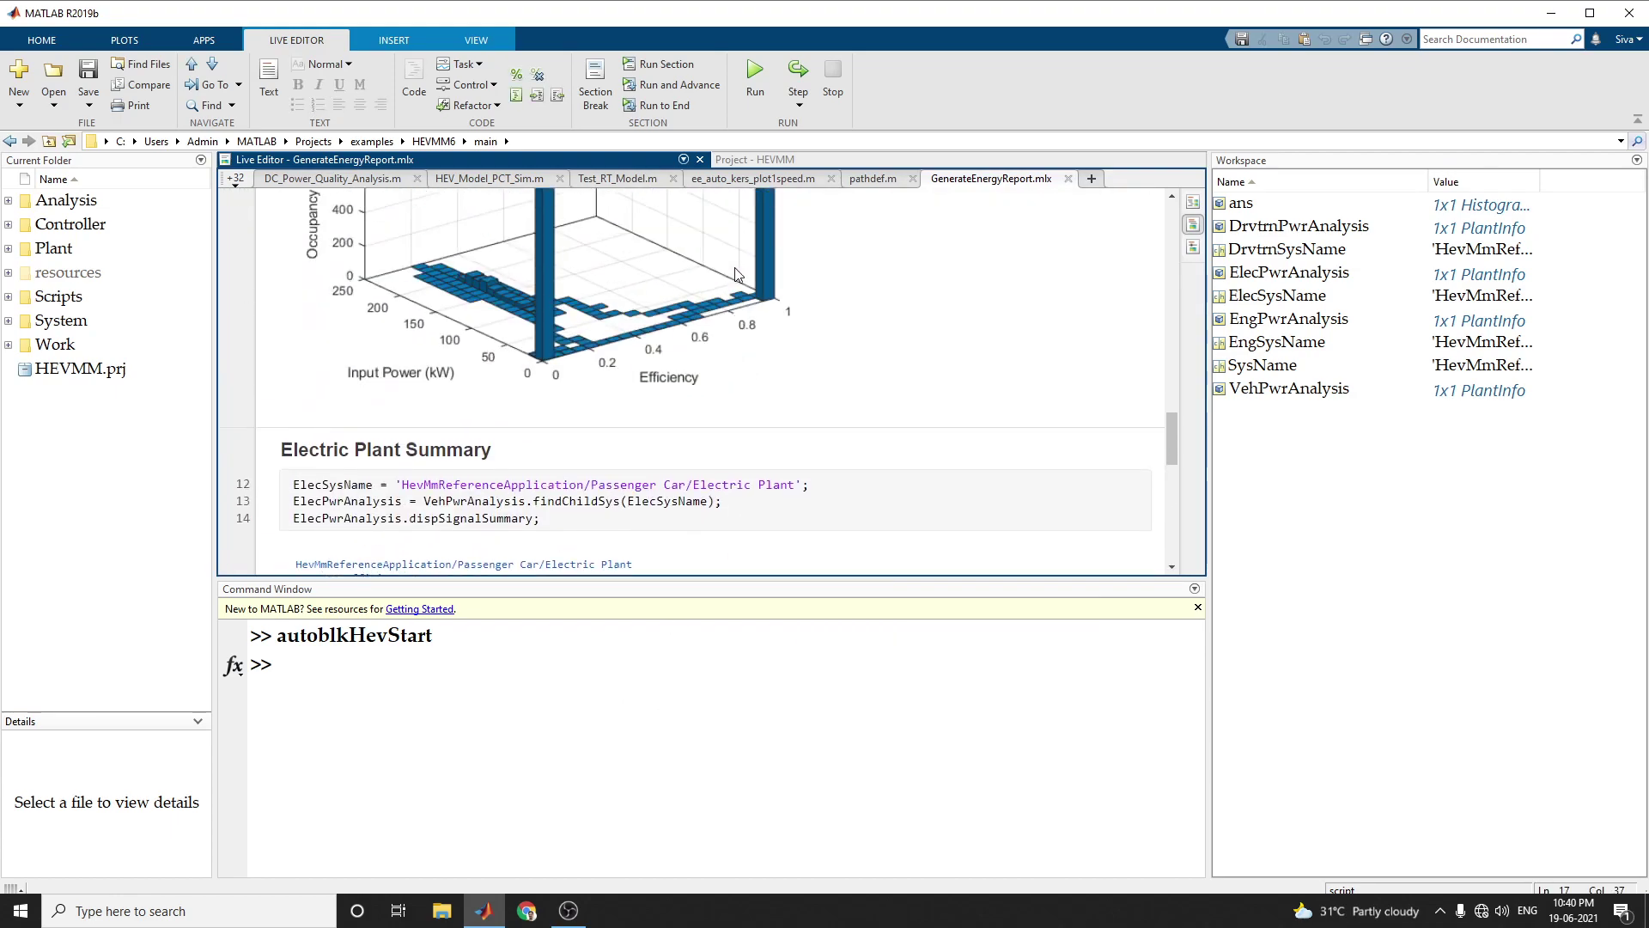
scroll(736, 273, "up", 4)
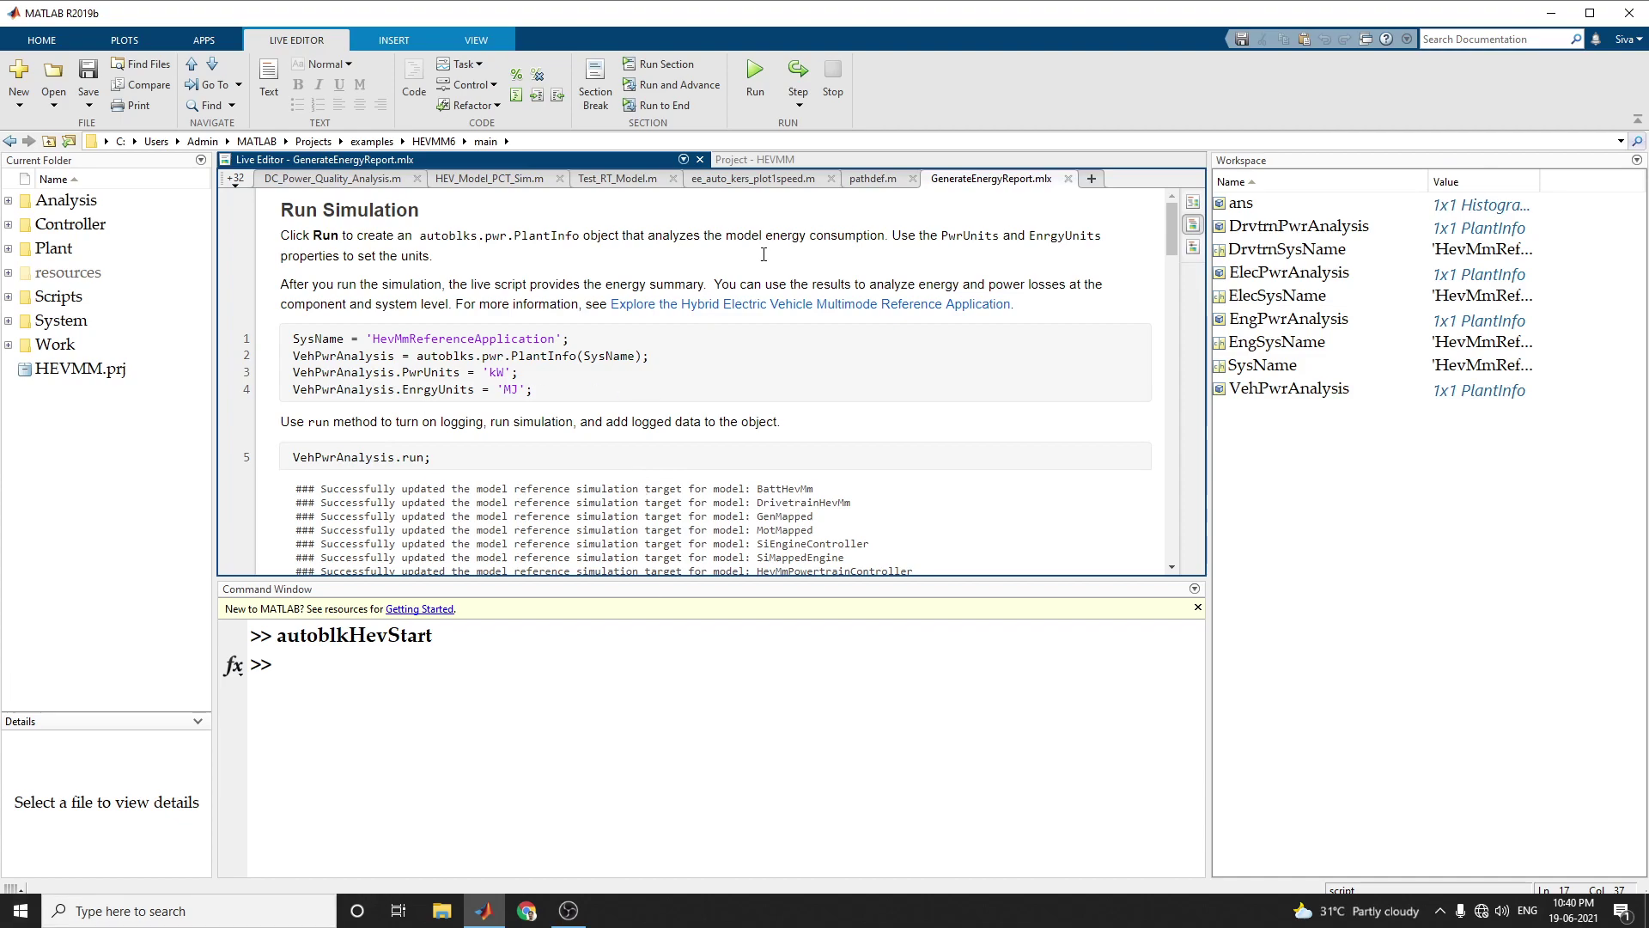
left_click(780, 225)
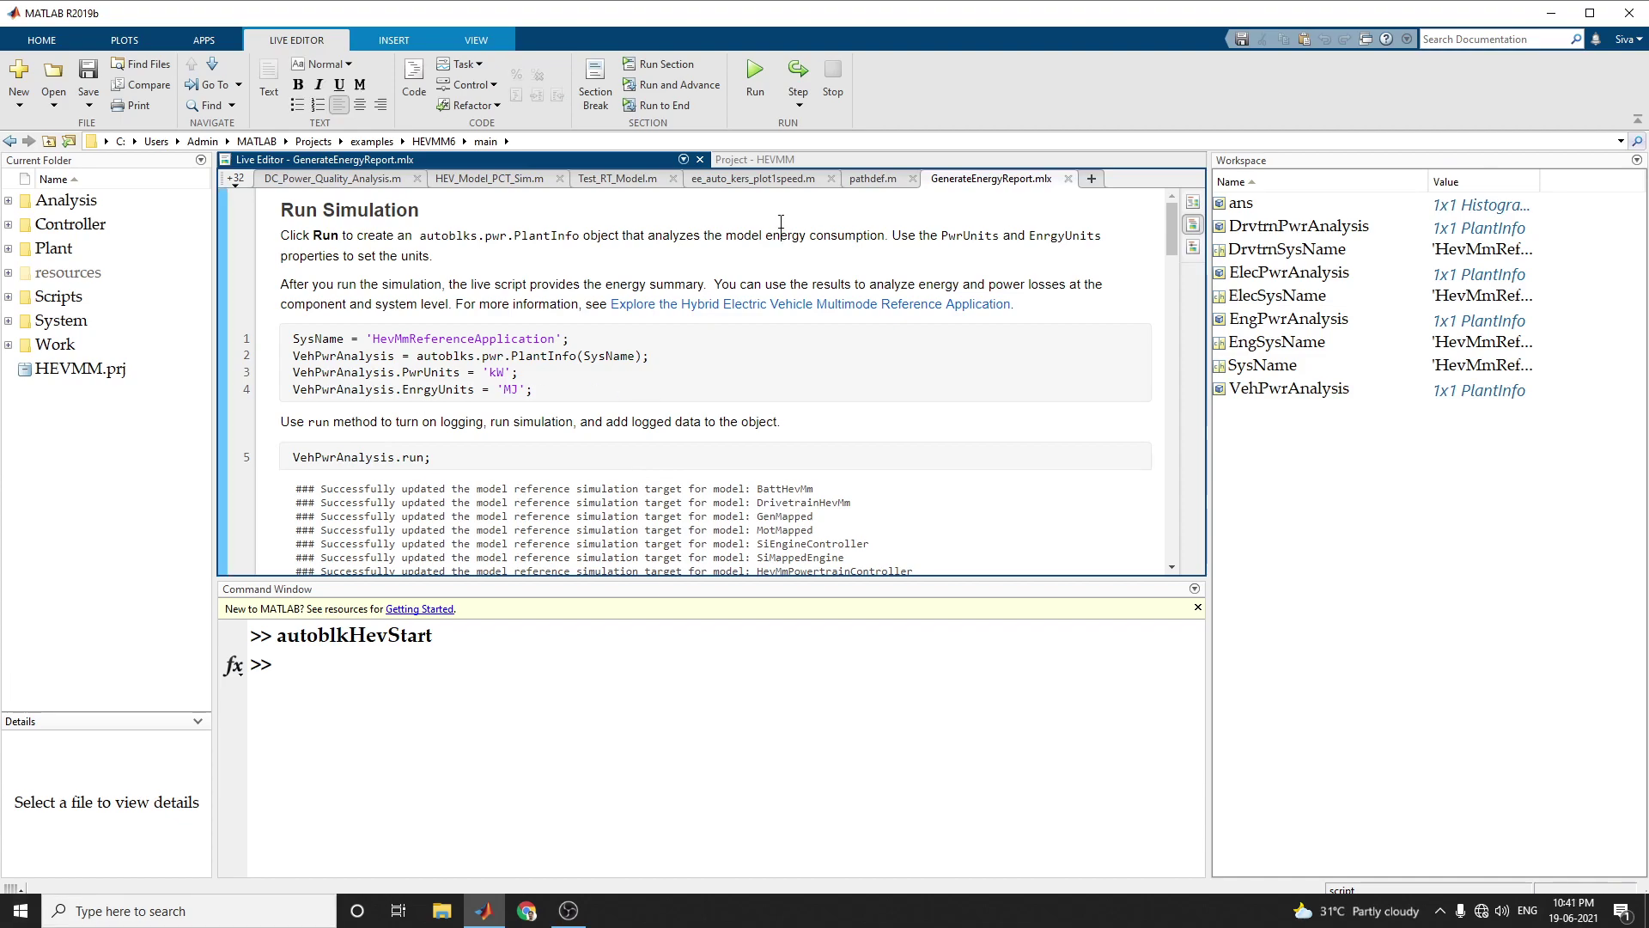
scroll(746, 293, "down", 10)
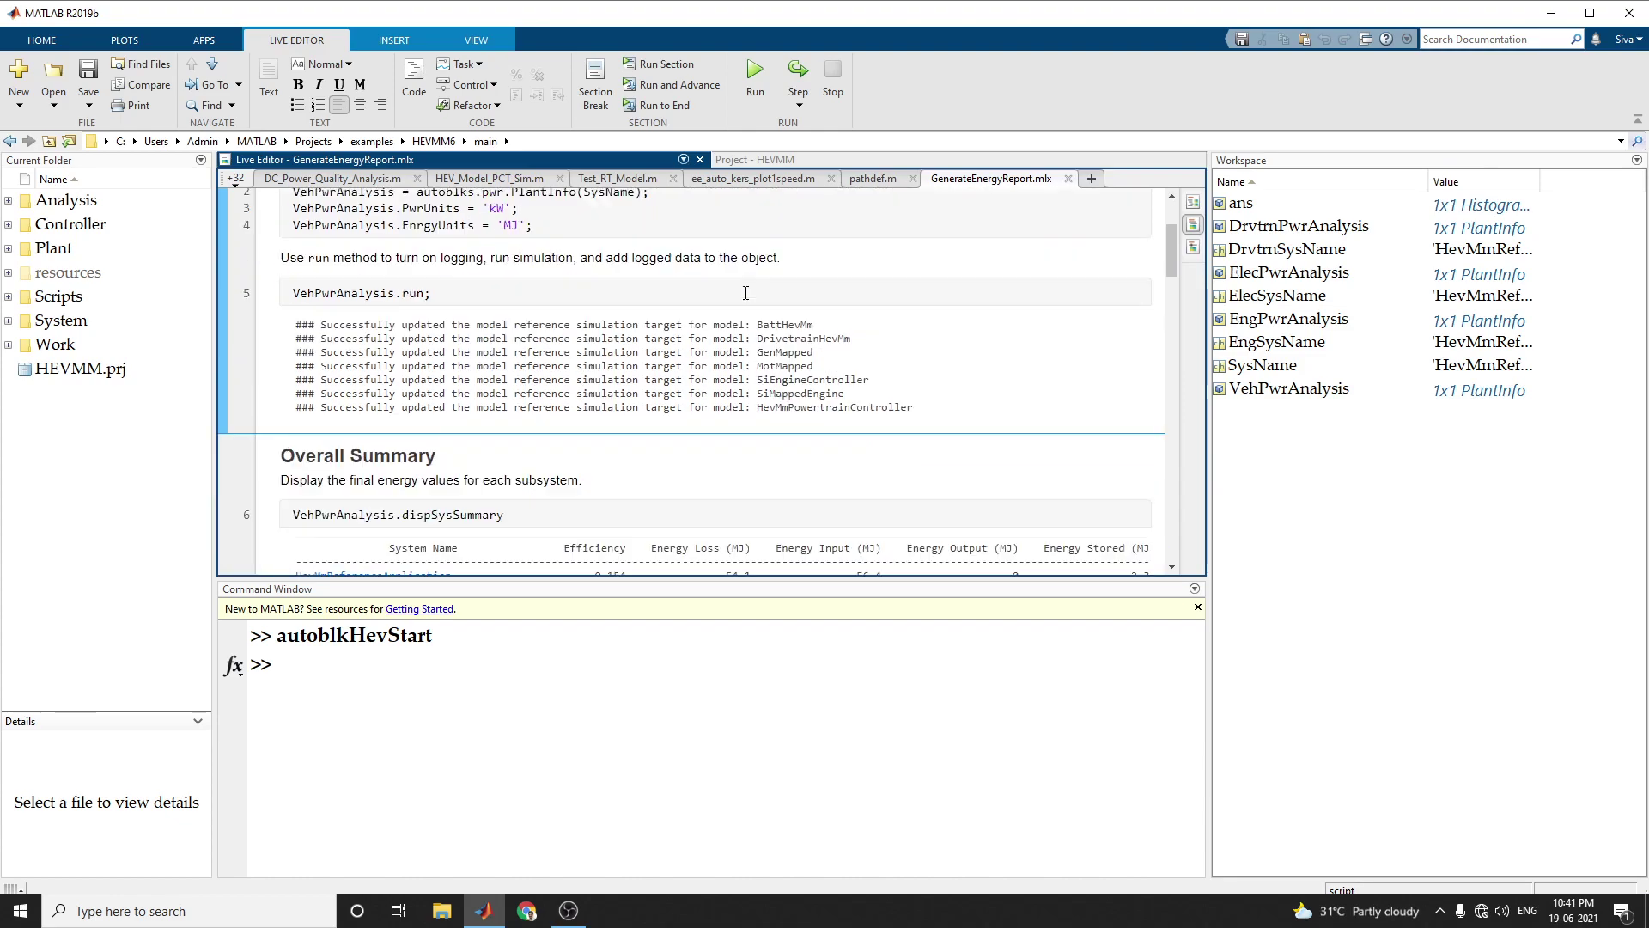
scroll(735, 304, "down", 3)
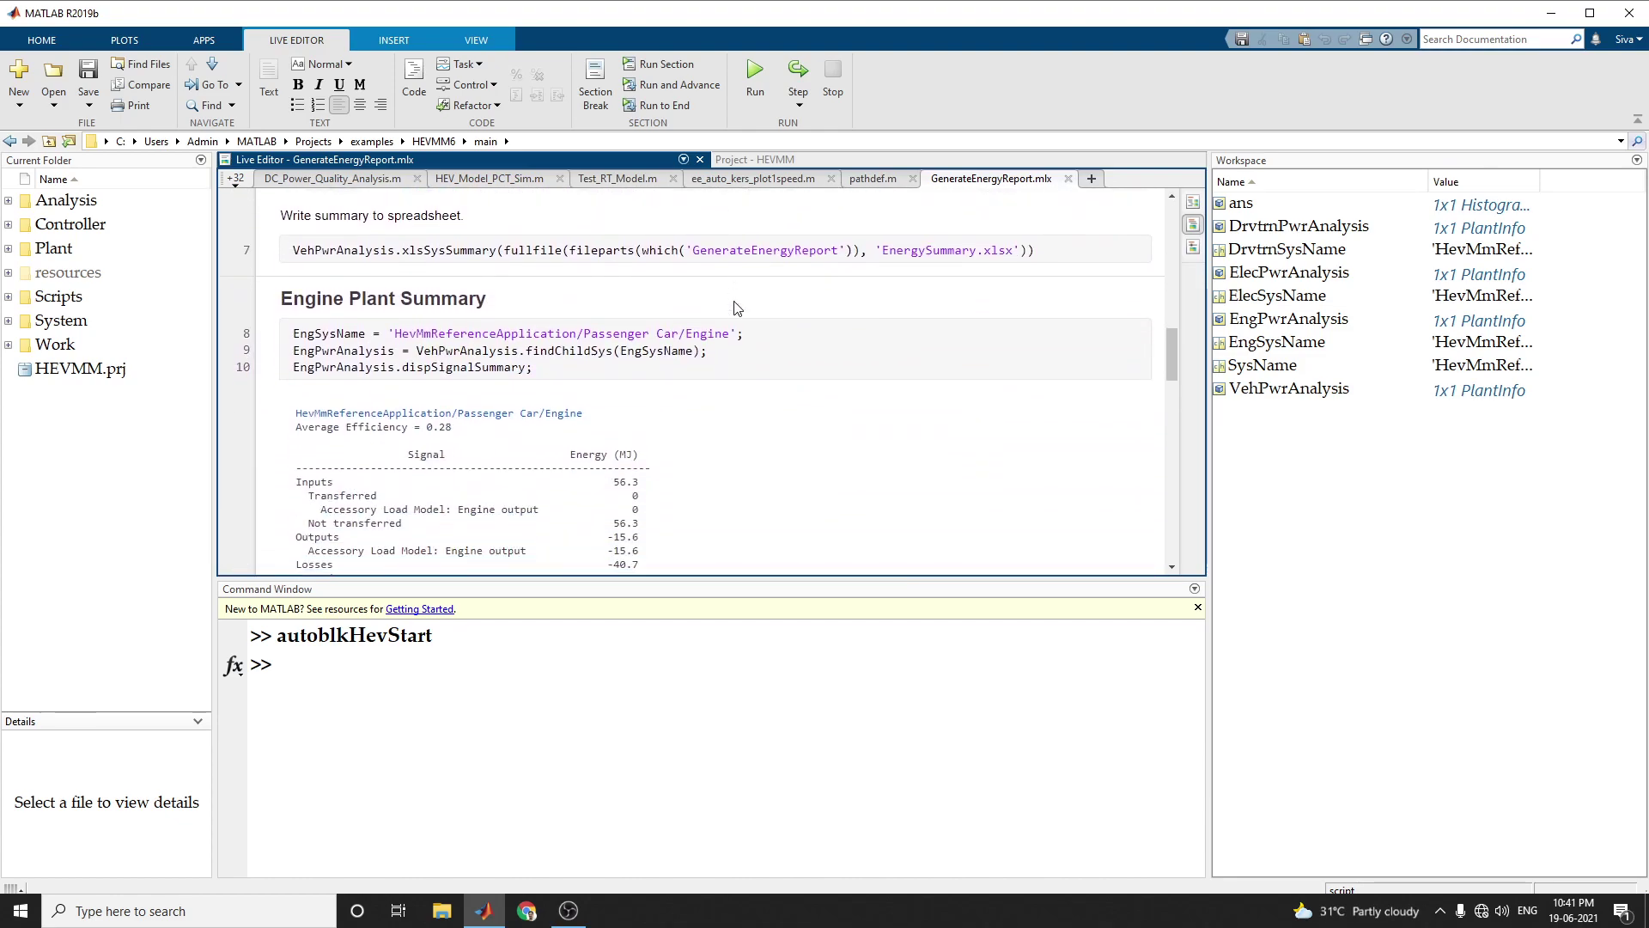
scroll(735, 300, "down", 10)
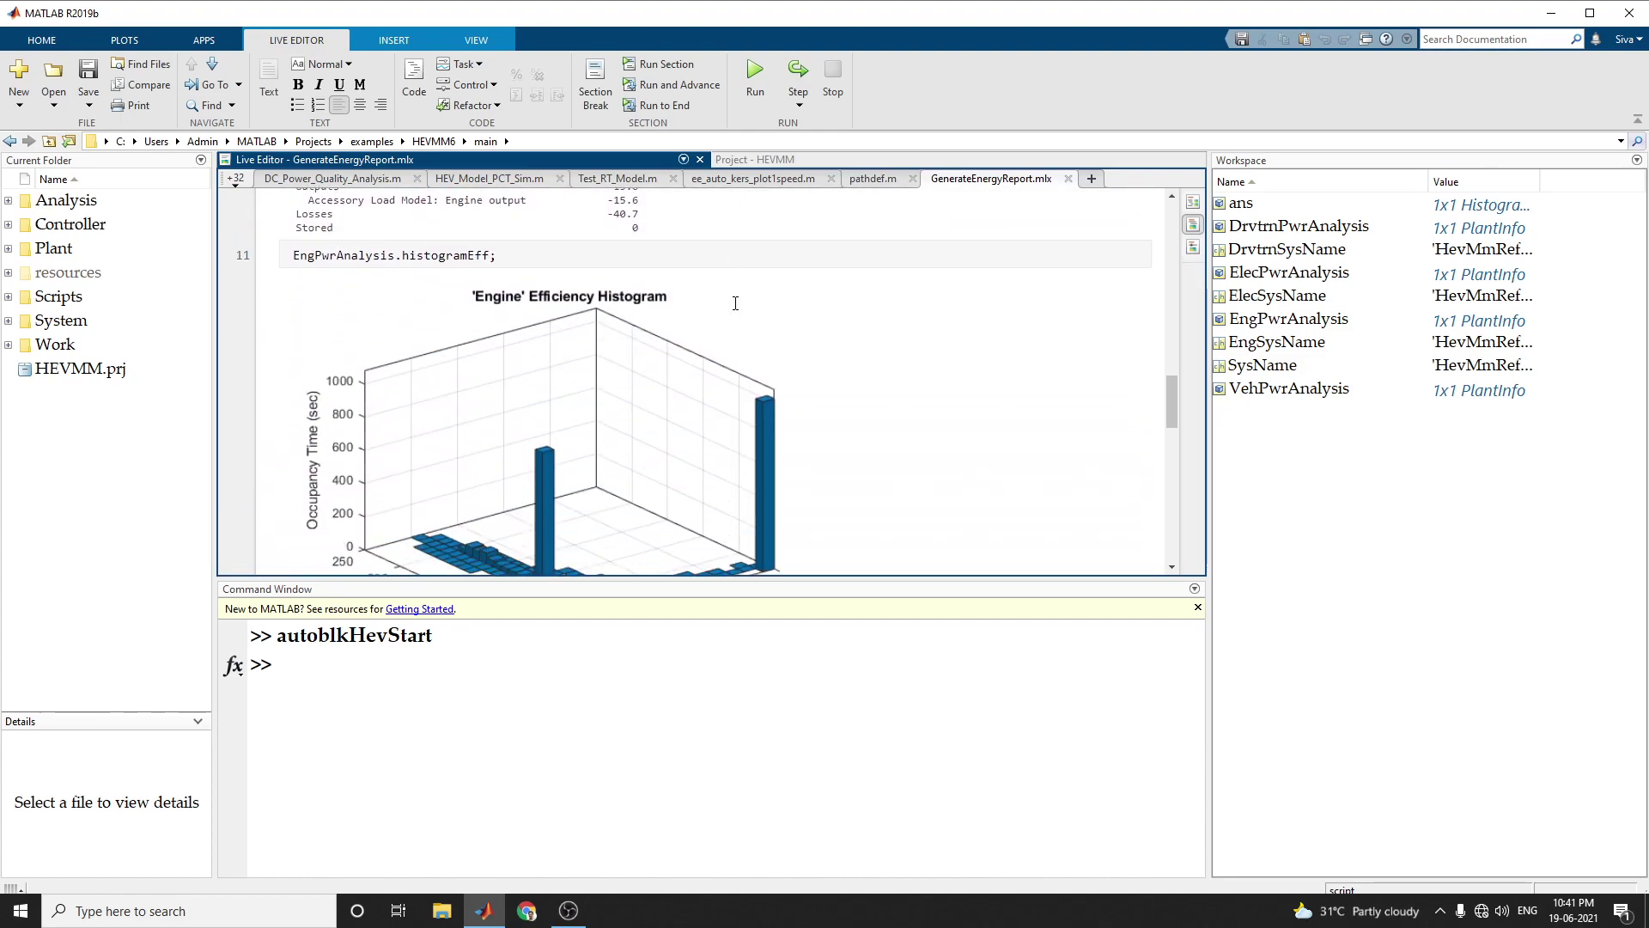
scroll(736, 305, "down", 1)
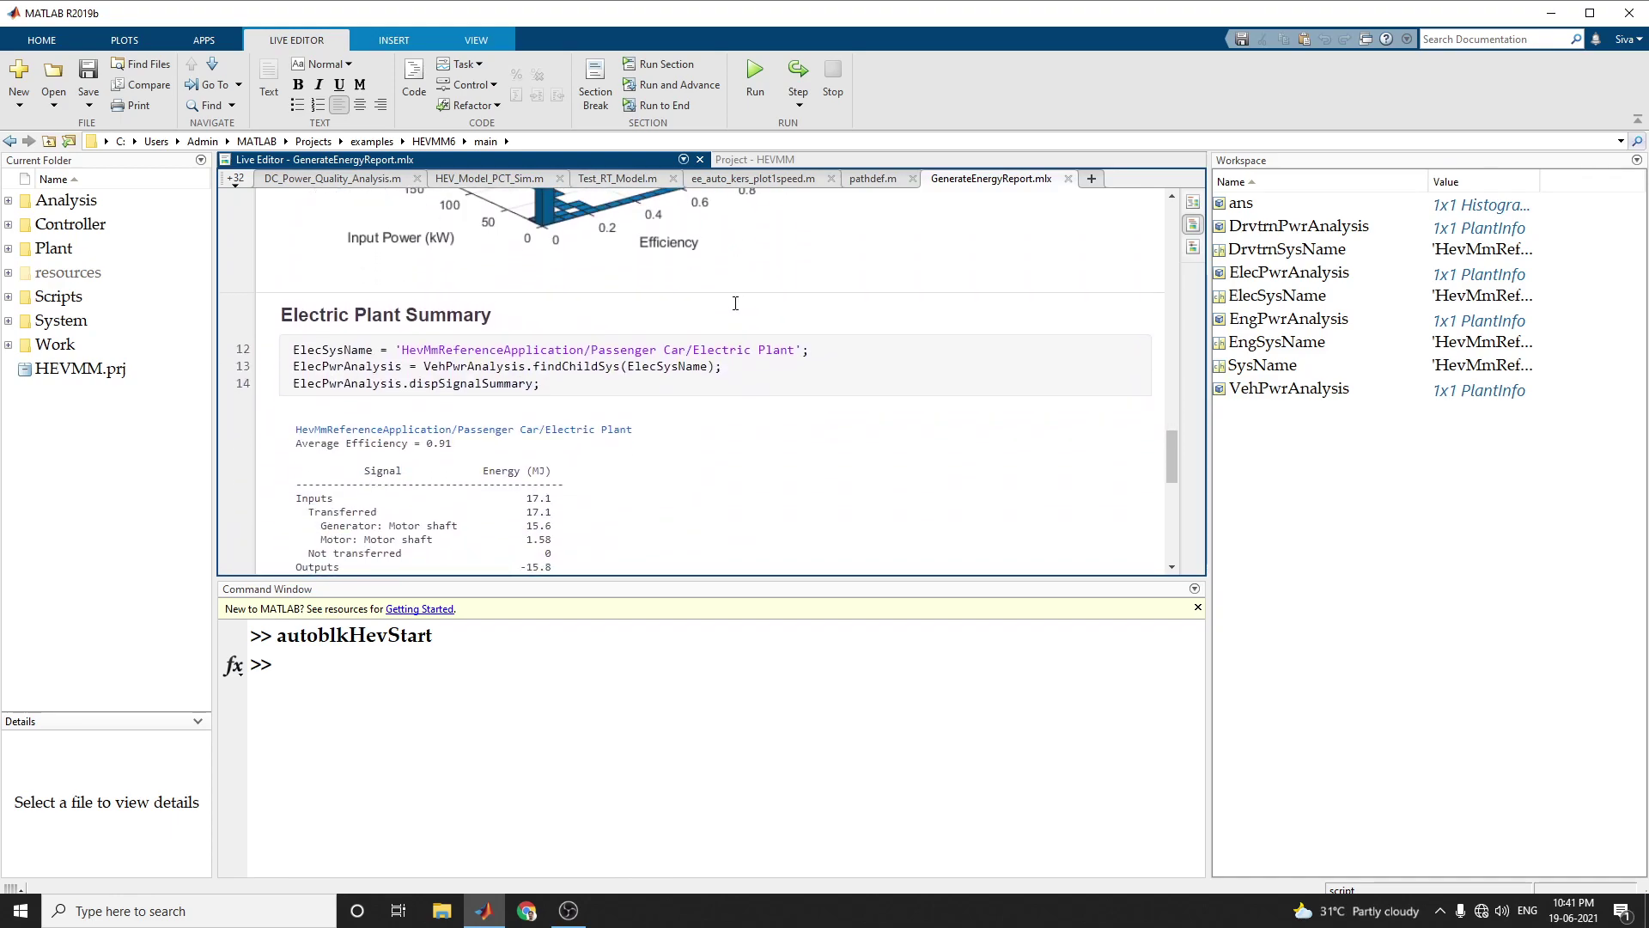
scroll(736, 303, "down", 12)
scroll(735, 314, "down", 1)
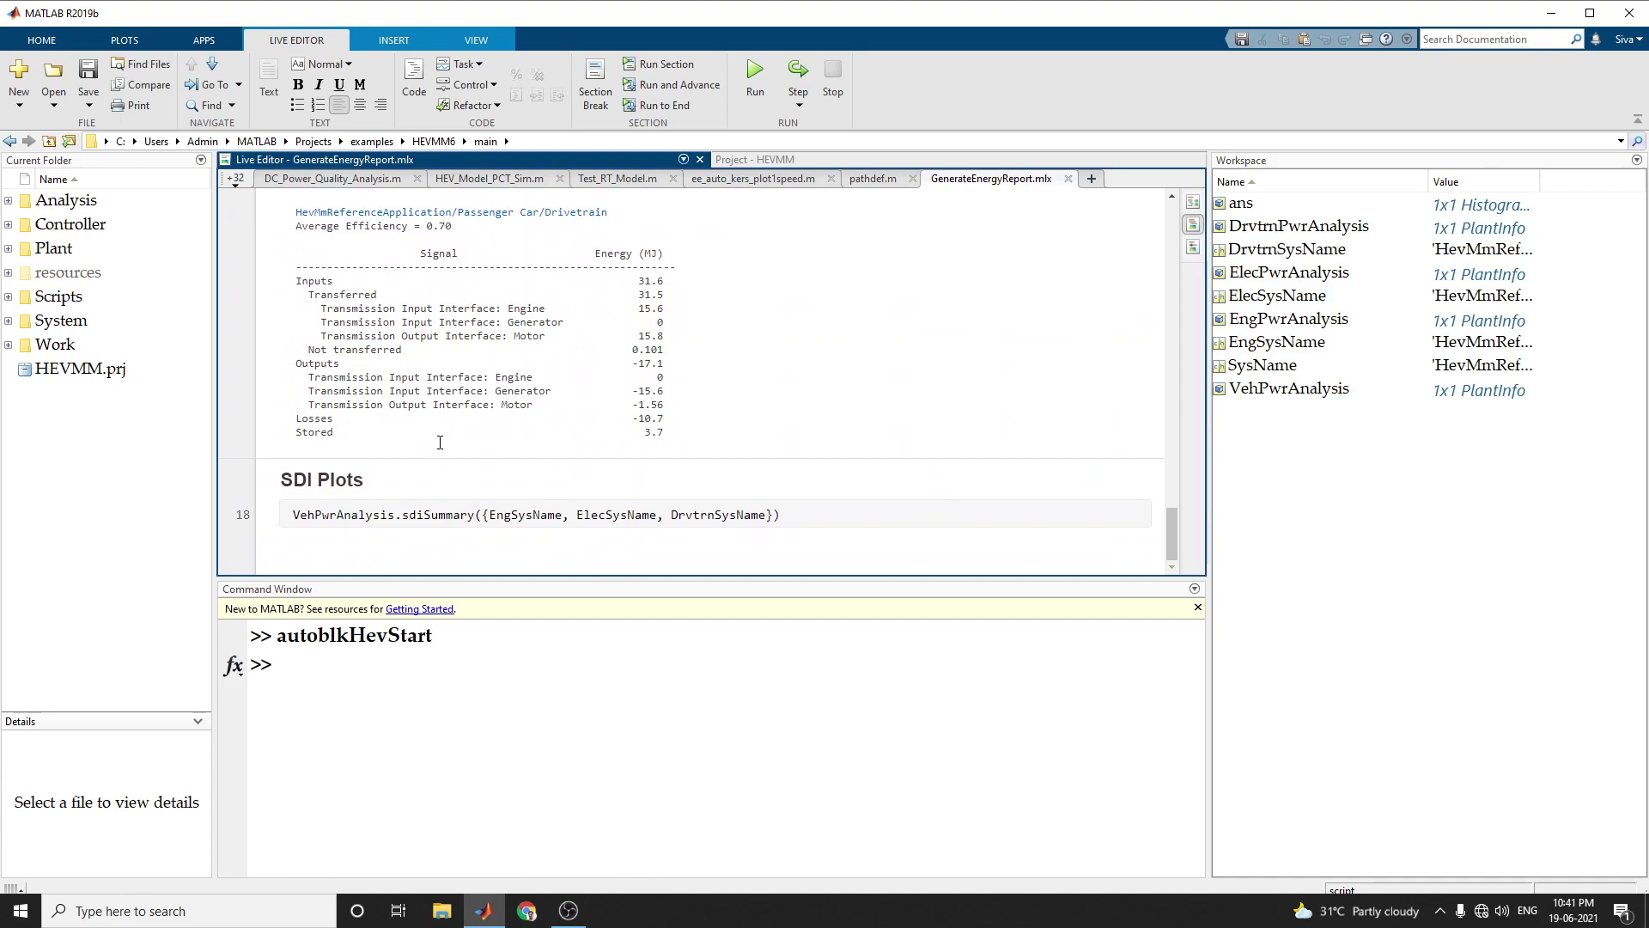
scroll(439, 441, "up", 20)
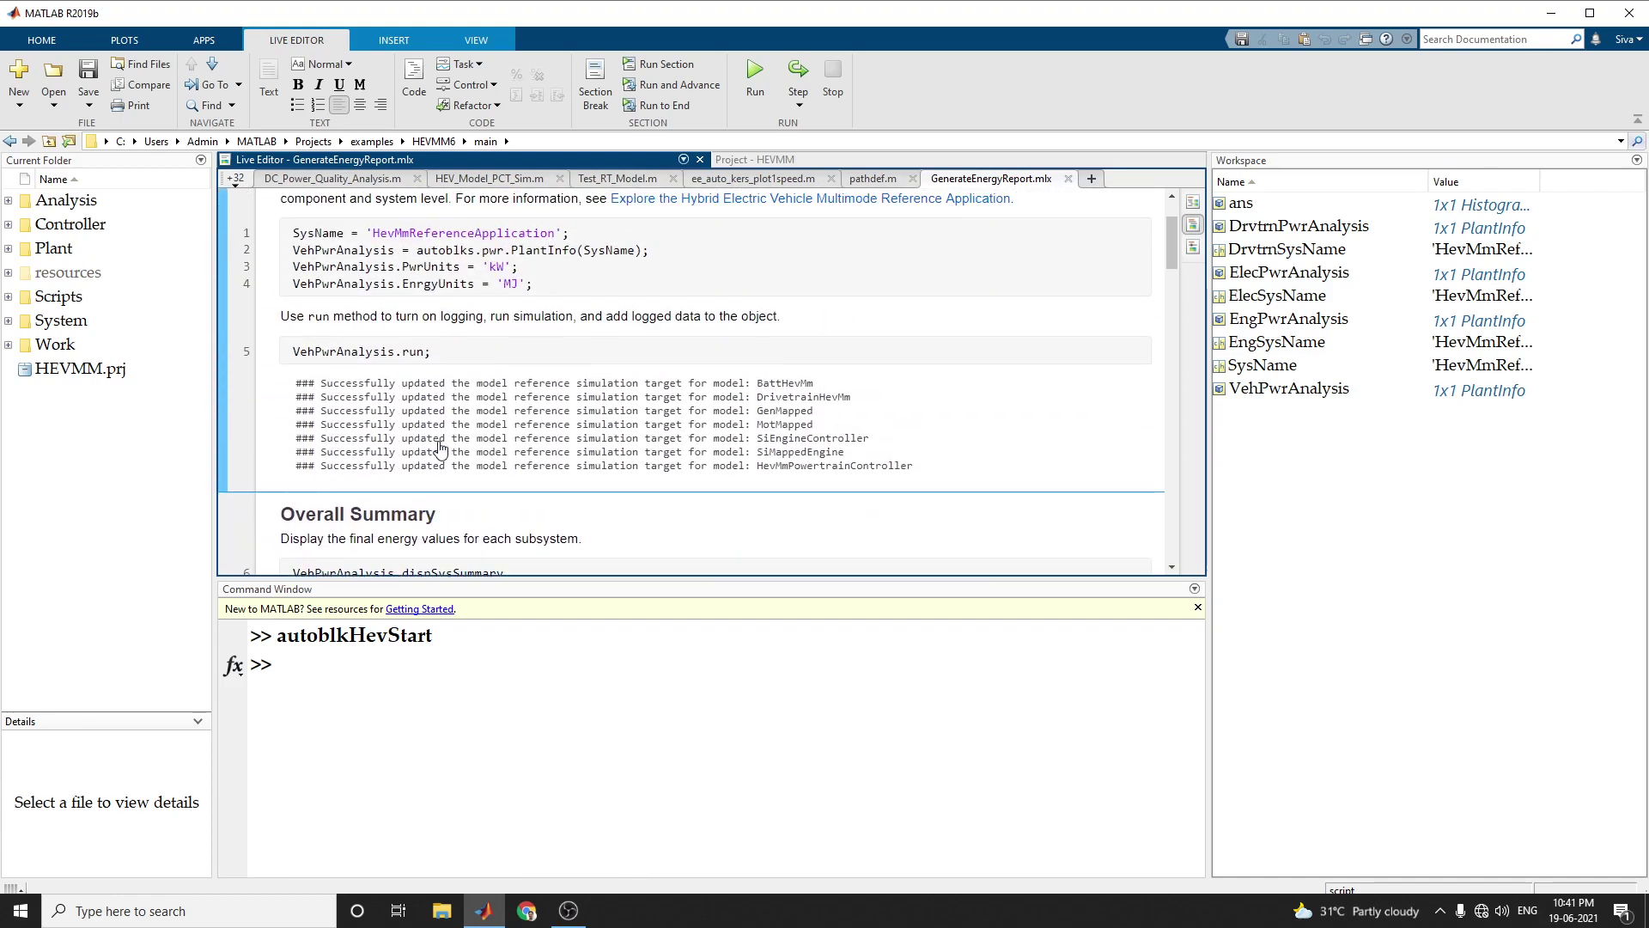